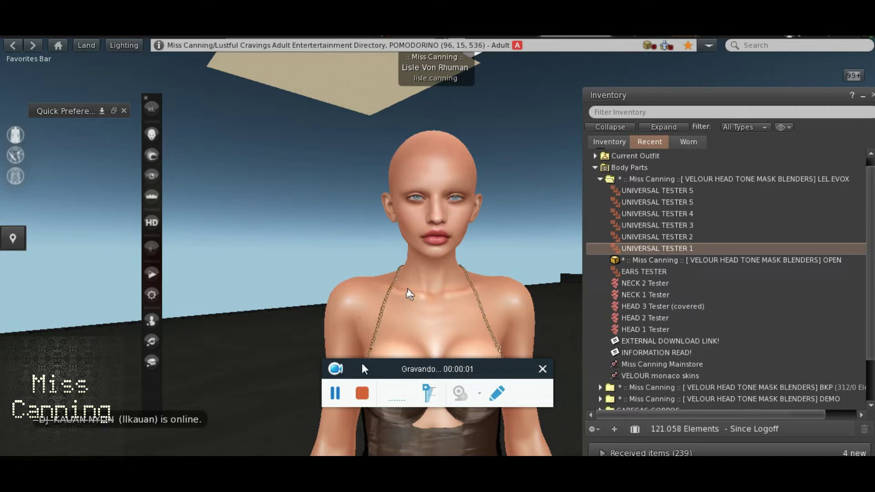
Switch from the virtual world viewer to Photoshop and bring up the evelyn temp.psd document
drag(364, 368, 210, 80)
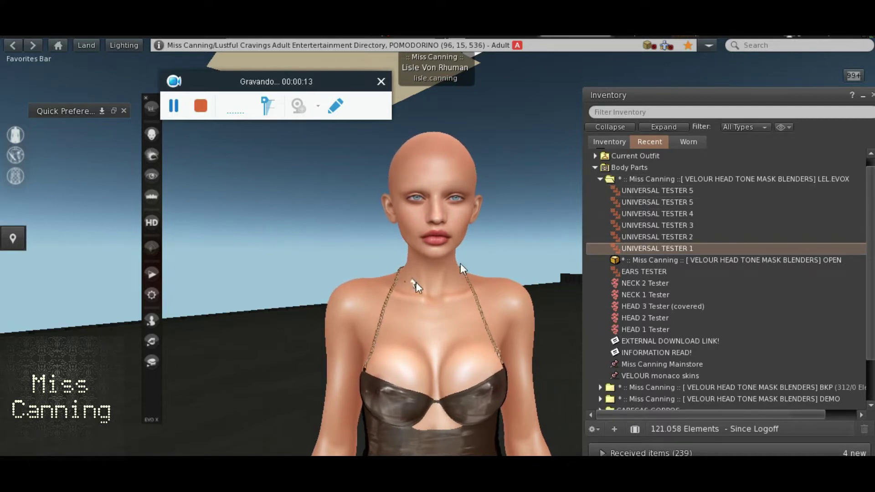
drag(448, 241, 438, 258)
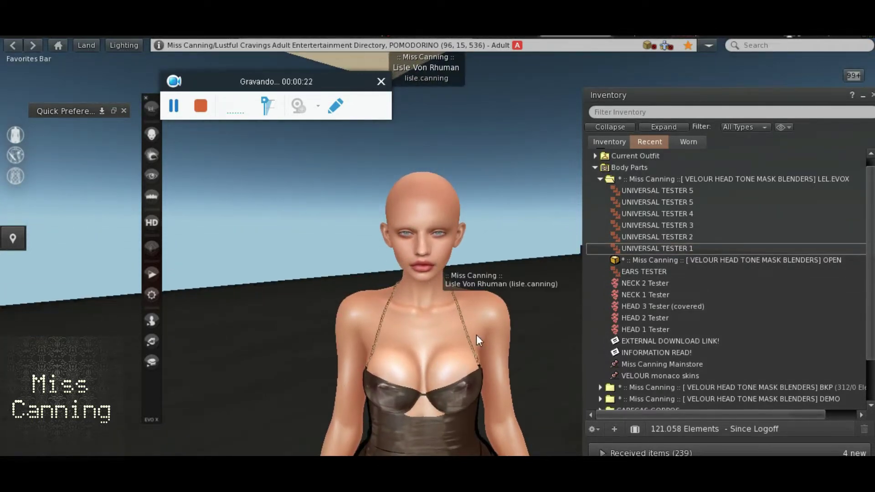
click(478, 438)
click(498, 61)
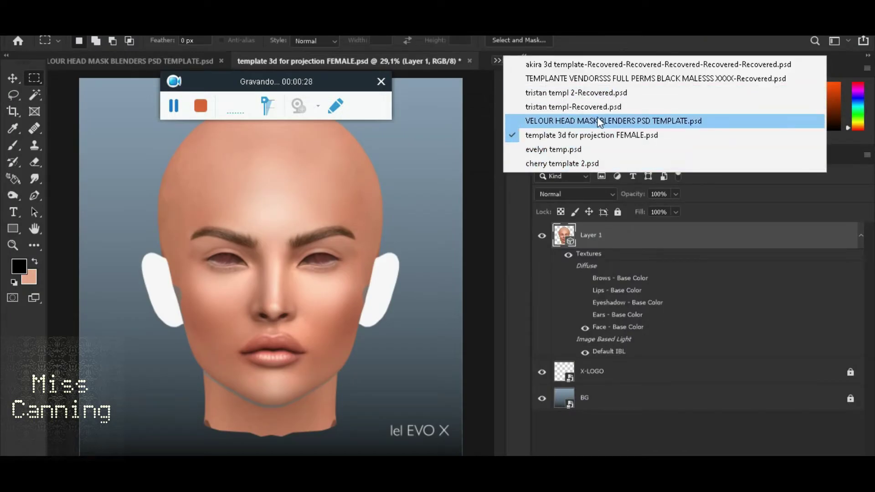
click(582, 150)
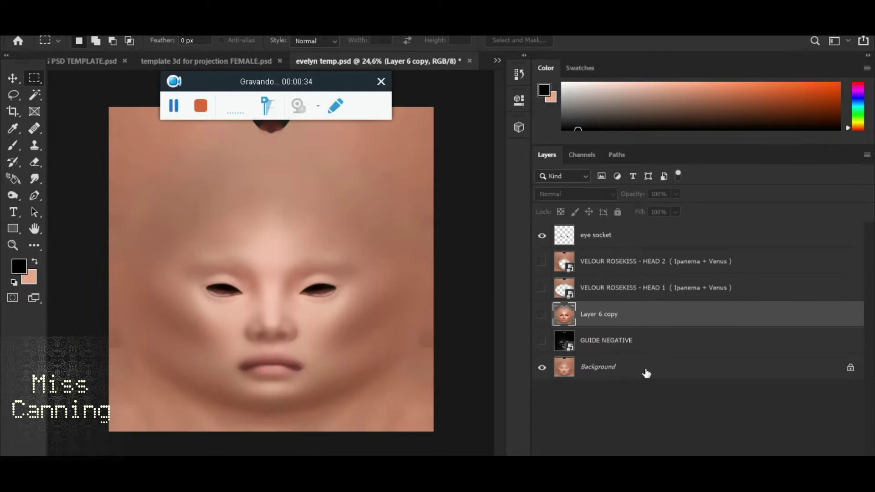
Show the VELOUR ROSEKISS - HEAD 1 layer and hide the Background to inspect the mask's transparent face area
click(602, 372)
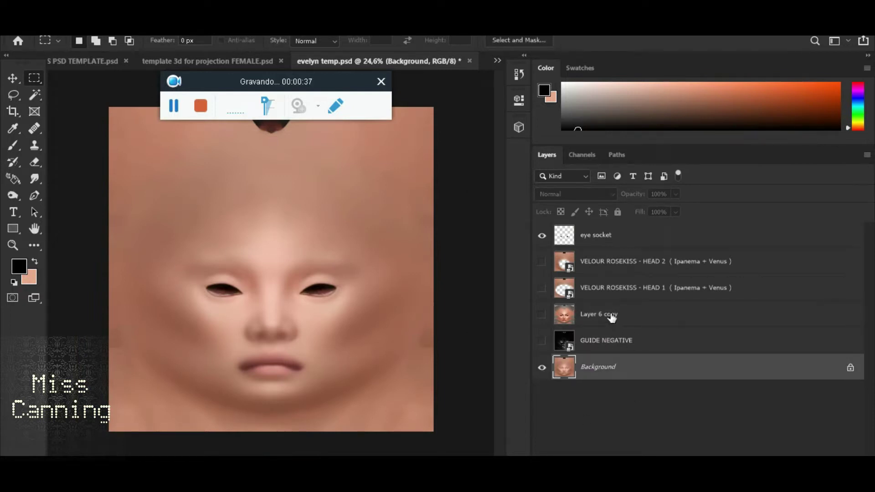
click(613, 299)
click(542, 289)
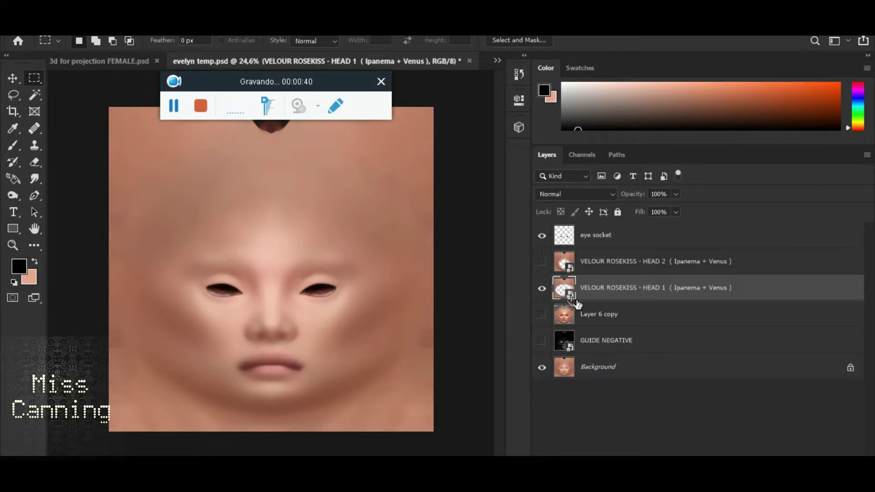
click(542, 371)
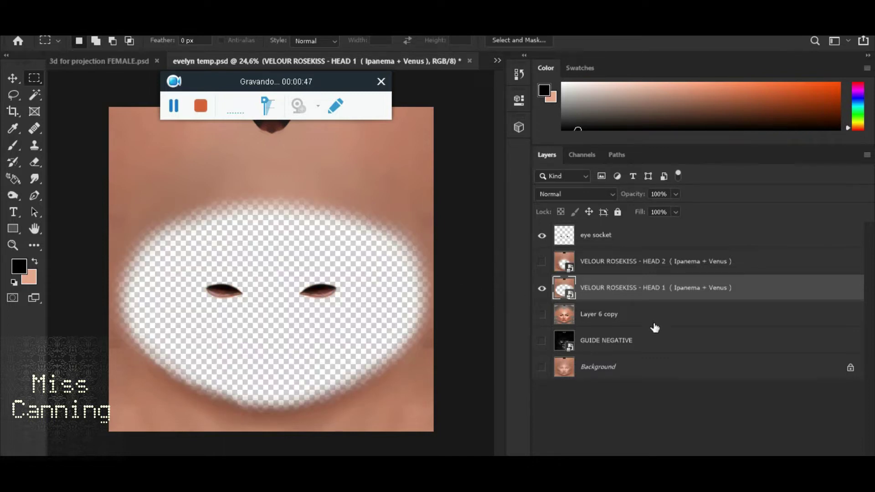
Hide both VELOUR ROSEKISS head masks and show the Layer 6 copy face texture
click(542, 287)
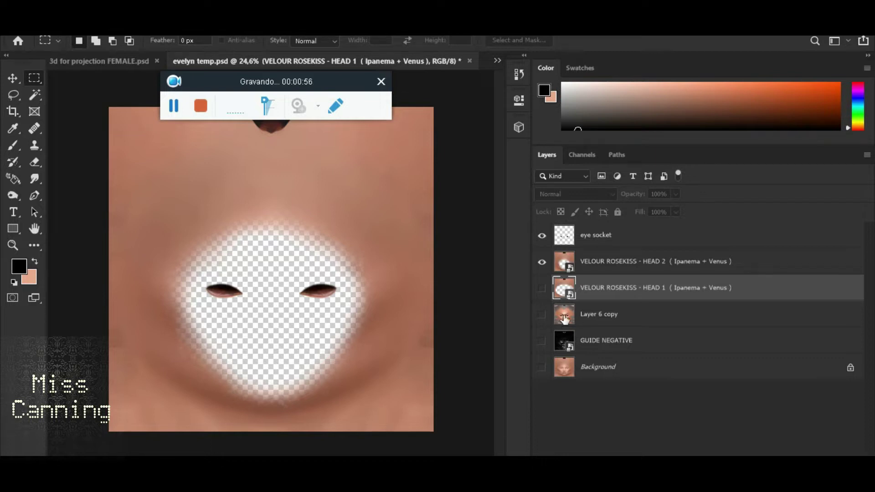
click(542, 314)
click(542, 261)
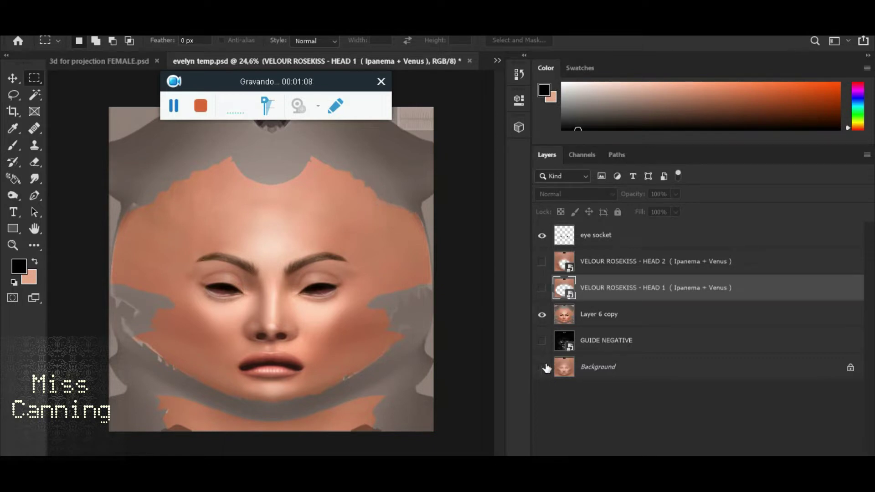
Compare the HEAD 1 and HEAD 2 masks over the face texture, leaving HEAD 2 and the Background visible
click(542, 288)
click(542, 288)
click(542, 261)
click(543, 288)
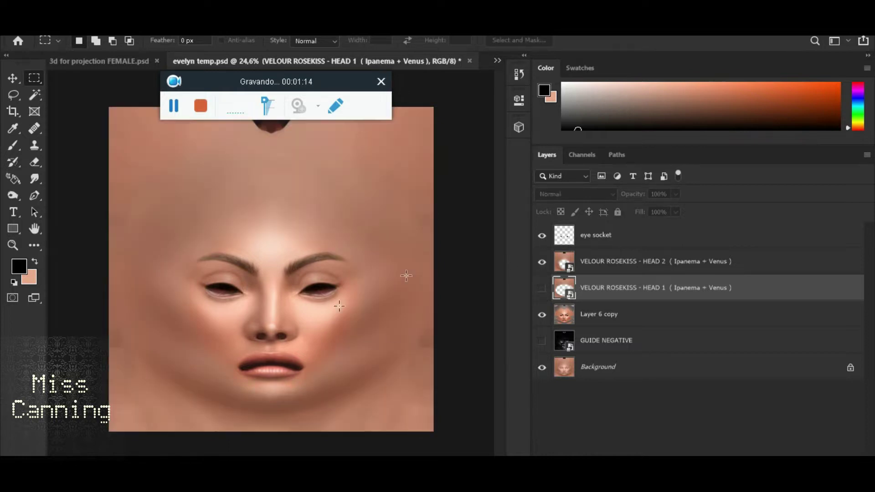
Switch back to the virtual world viewer and examine the avatar's head and neck up close
click(583, 424)
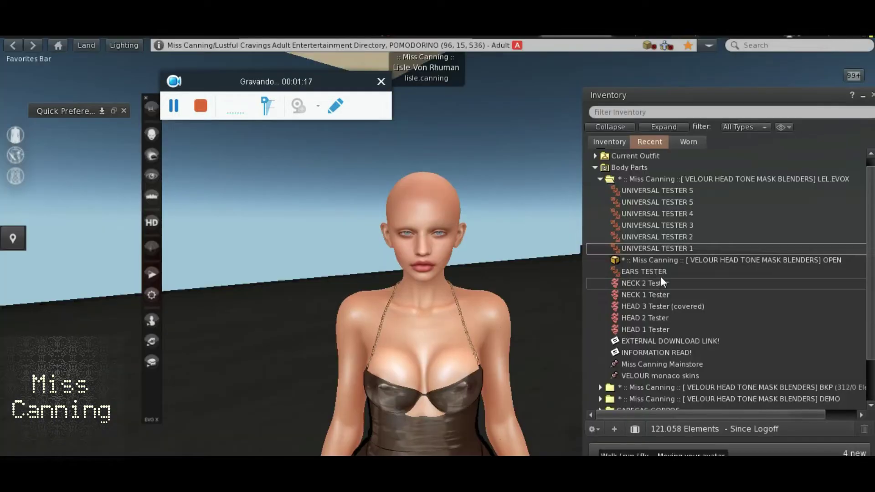
click(154, 318)
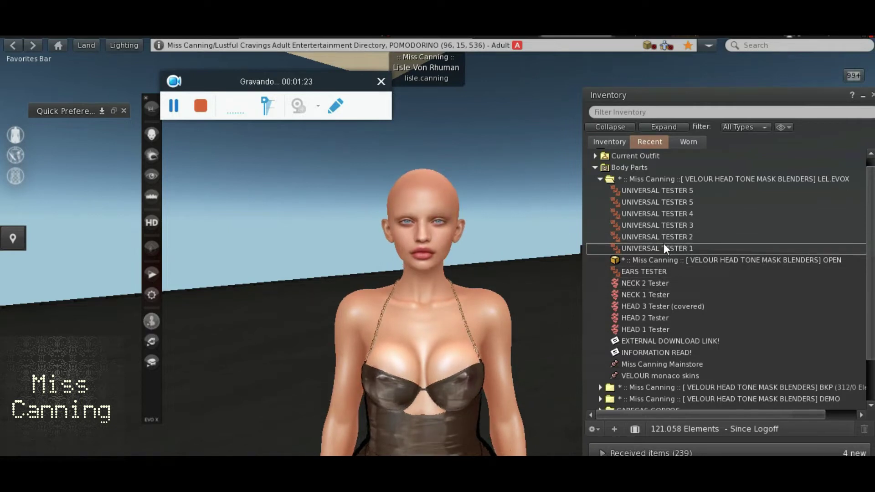
scroll(508, 280, up, 3)
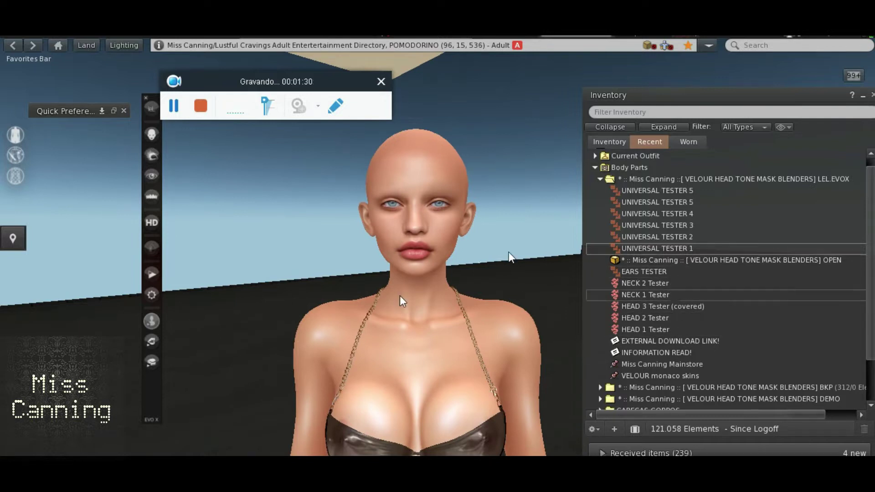
Switch to the headneck blenders pronto folder and view the blenders placa user market image, then minimize it
mouse_move(401, 456)
click(563, 427)
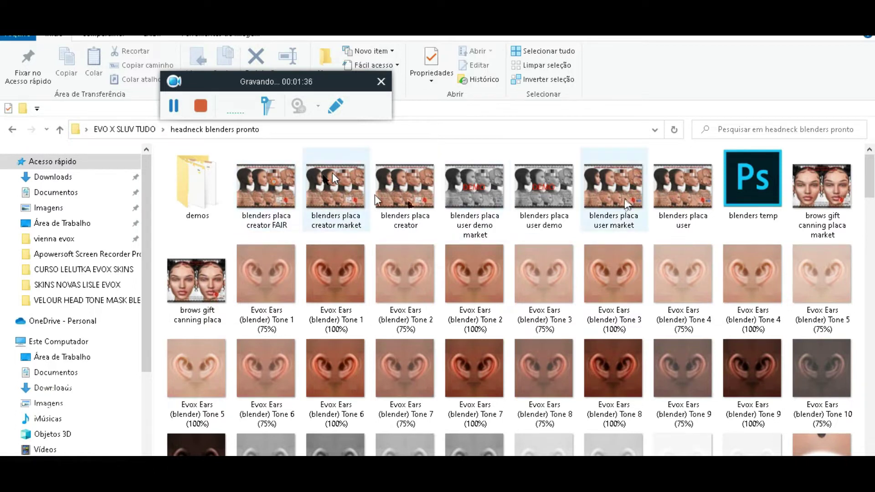
mouse_move(870, 178)
mouse_down()
mouse_move(872, 297)
mouse_move(872, 164)
mouse_up()
click(603, 195)
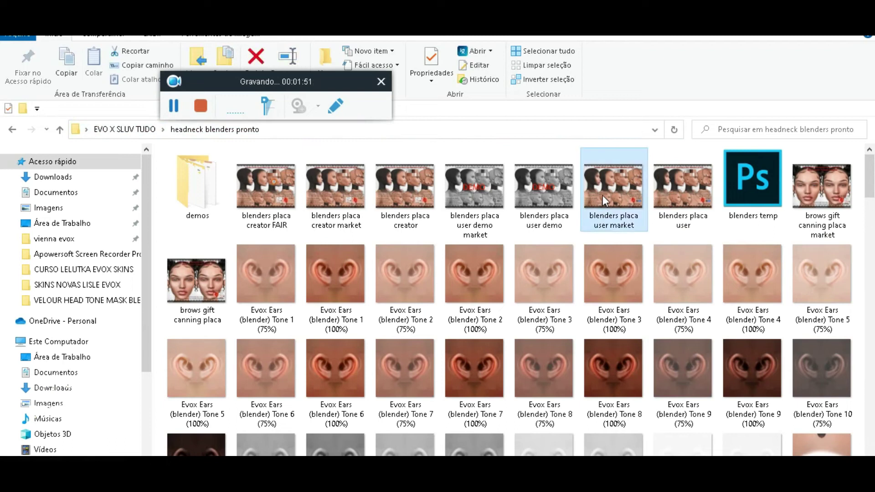
double_click(603, 195)
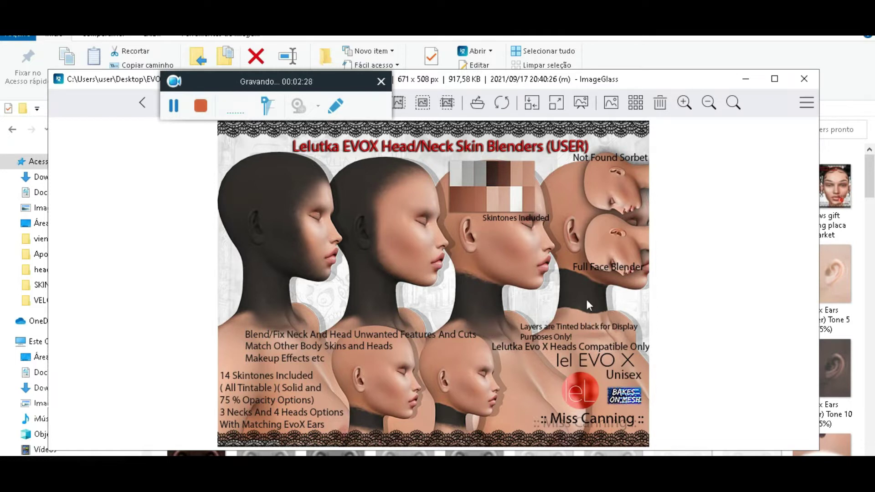
click(745, 83)
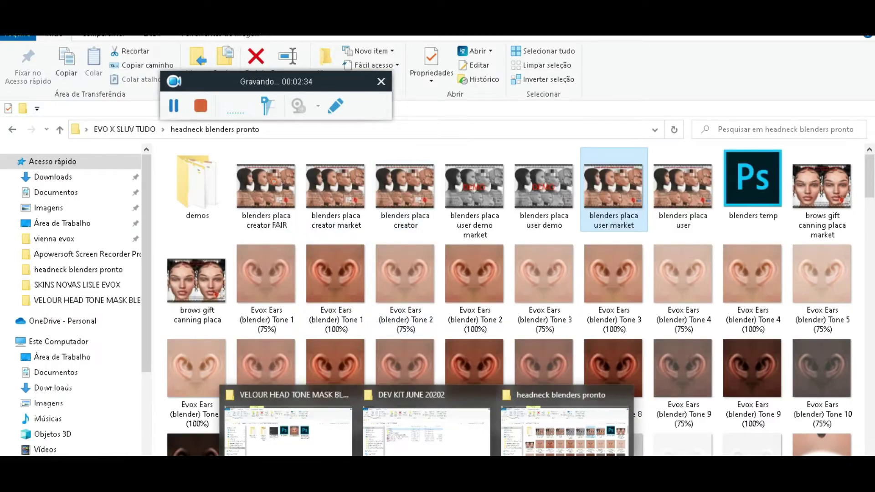
In the VELOUR HEAD TONE MASK BLENDERS folder, look through the IPANEMA + VENUS + Halloween Female and EROS + EROS Halloween subfolders
click(287, 422)
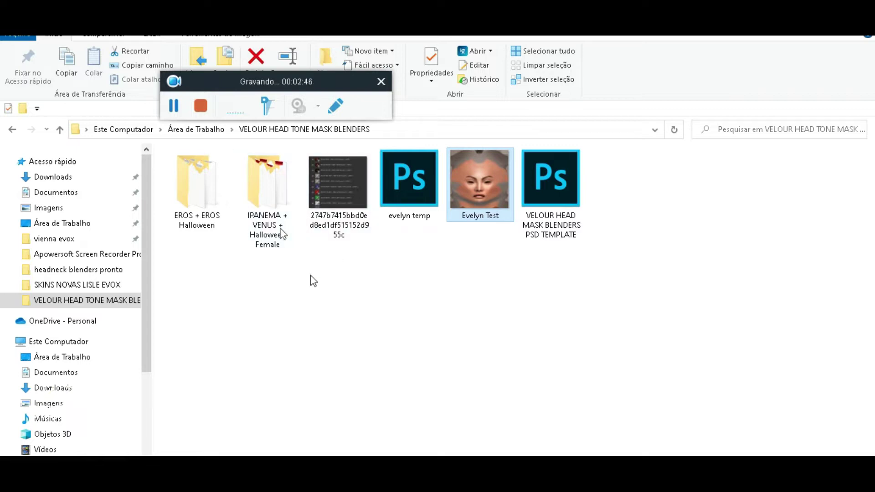
double_click(281, 211)
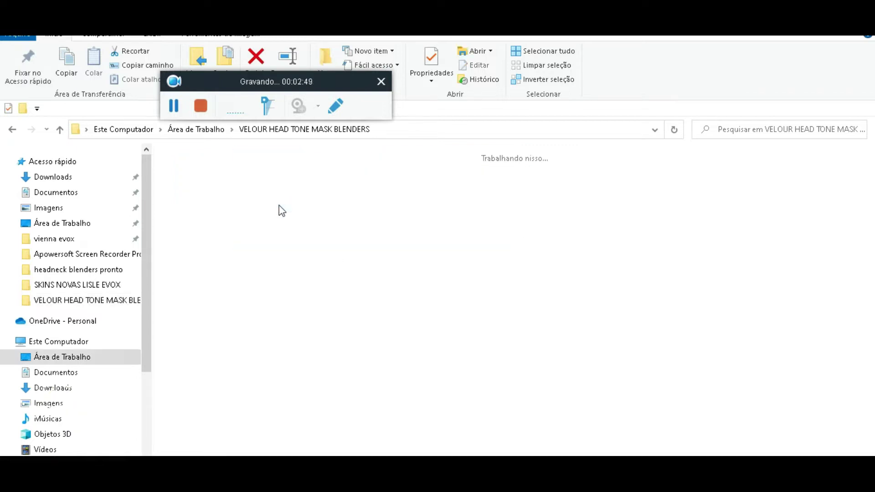
drag(870, 179, 857, 166)
click(14, 129)
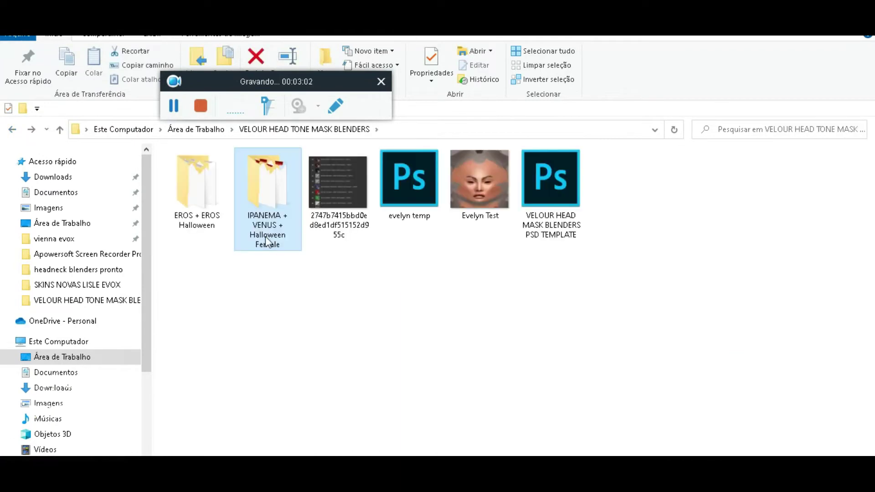
double_click(210, 195)
mouse_move(871, 173)
mouse_down()
mouse_move(846, 393)
mouse_move(870, 173)
mouse_up()
click(12, 131)
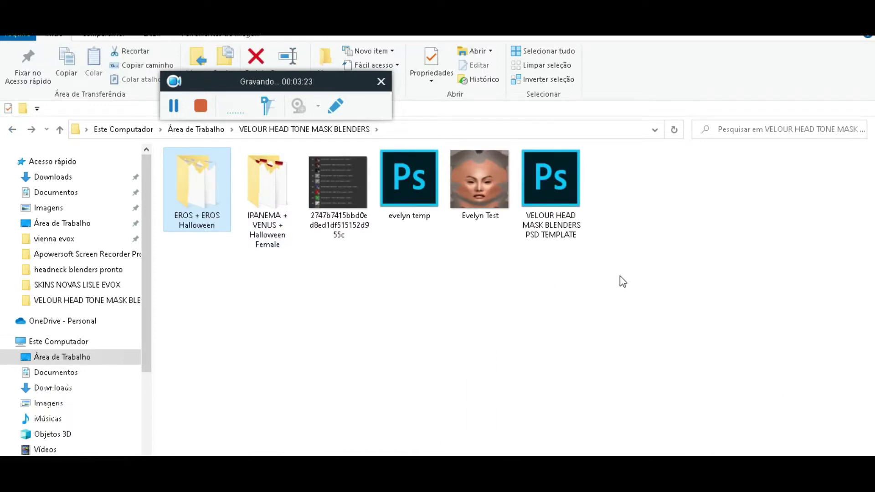
Switch to Photoshop and bring up VELOUR HEAD MASK BLENDERS PSD TEMPLATE.psd with the recorder window moved off the canvas
click(454, 474)
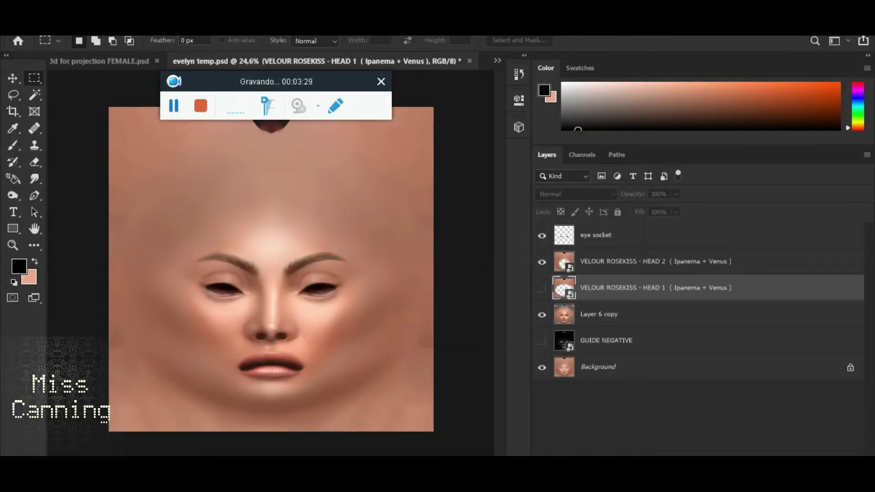
drag(238, 84, 625, 105)
click(498, 60)
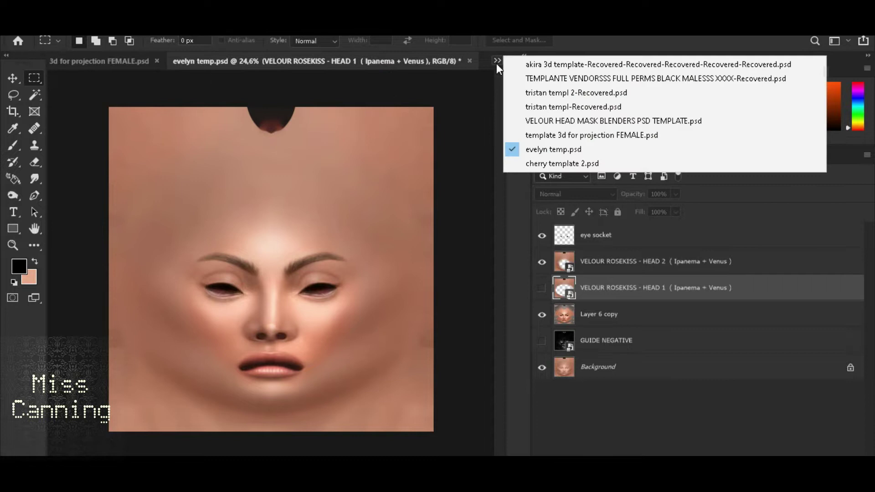
click(588, 121)
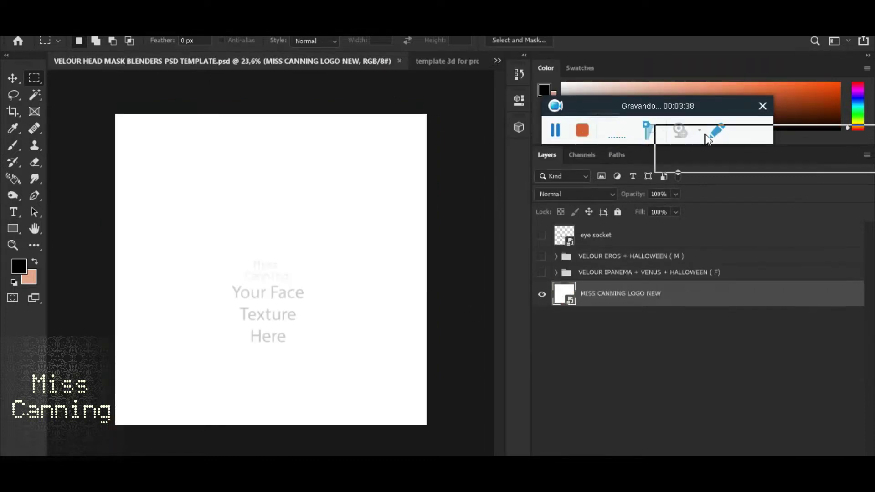
drag(708, 139, 821, 168)
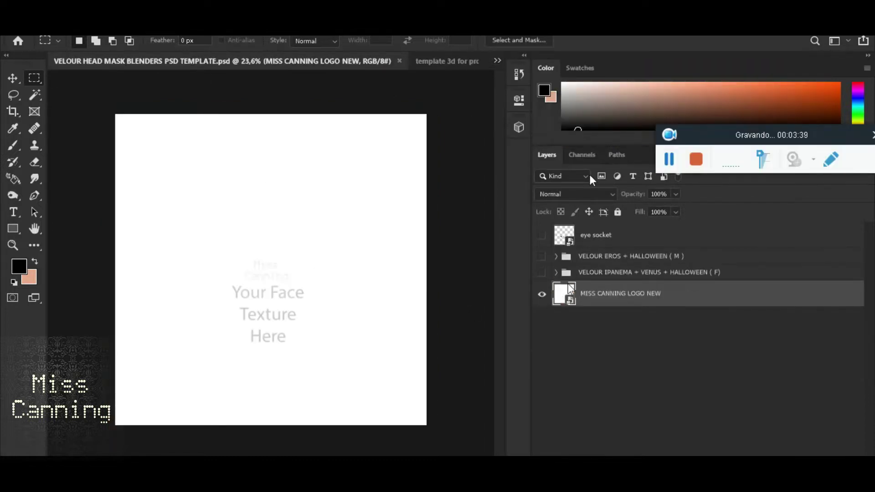
Show and expand the VELOUR IPANEMA + VENUS + HALLOWEEN ( F) group, and hide its HEAD 2 subgroup
click(542, 273)
click(556, 273)
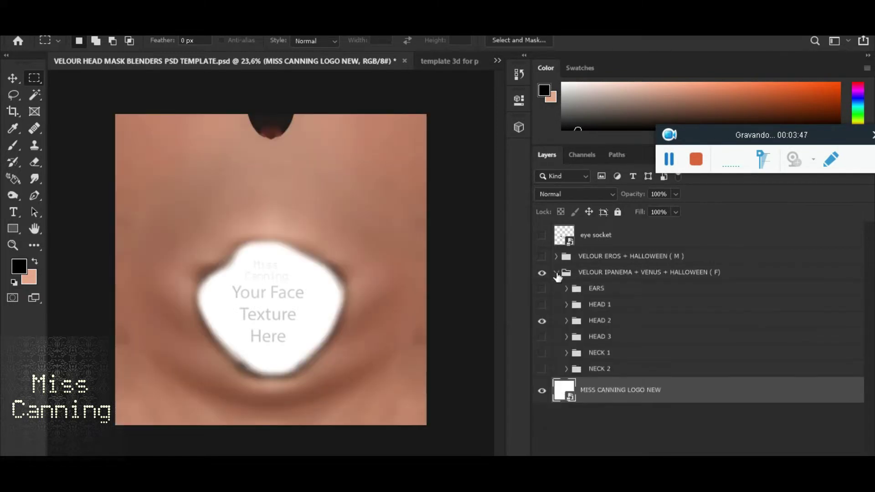
click(542, 321)
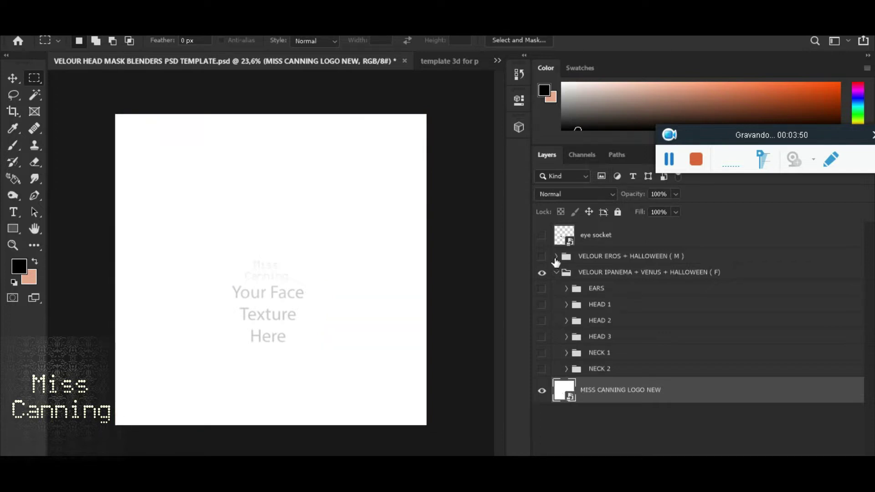
Show and expand the VELOUR EROS + HALLOWEEN ( M ) group with its EARS subgroup visible, and inspect the ear tone layers
click(557, 256)
click(542, 272)
click(542, 256)
click(567, 272)
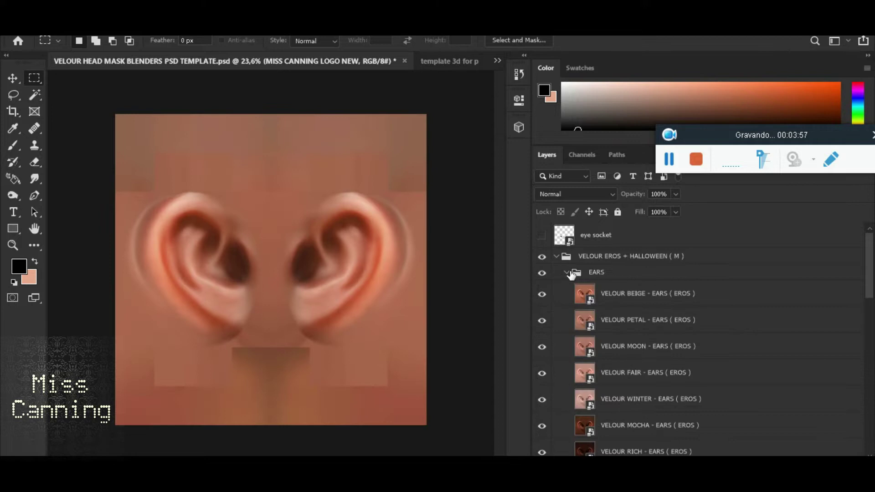
click(566, 277)
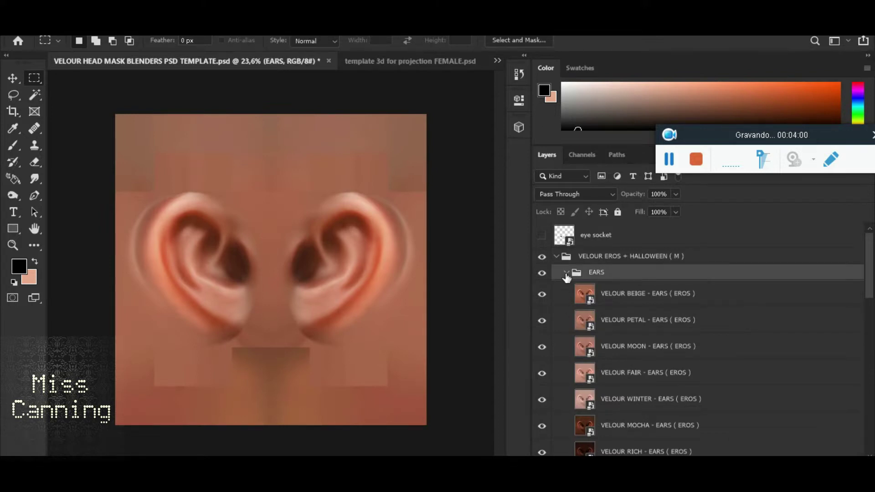
click(567, 274)
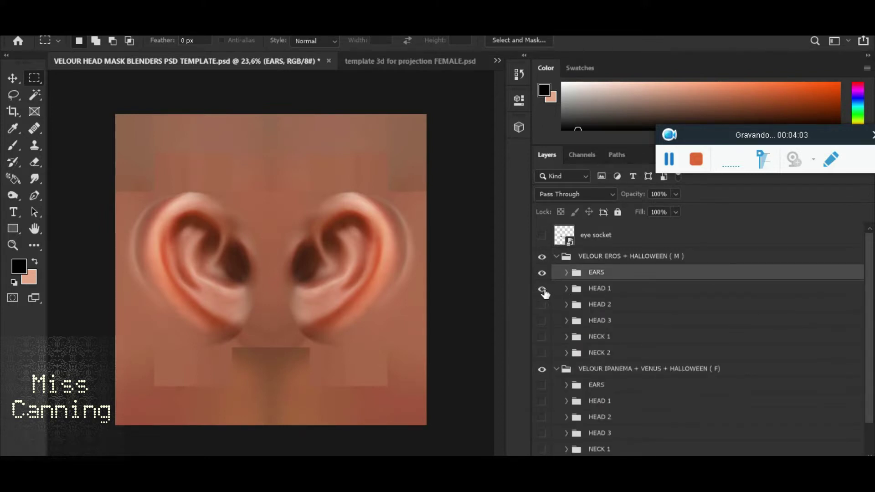
Display the male group's HEAD 1 mask instead of EARS and look through its skin tone layers
click(543, 272)
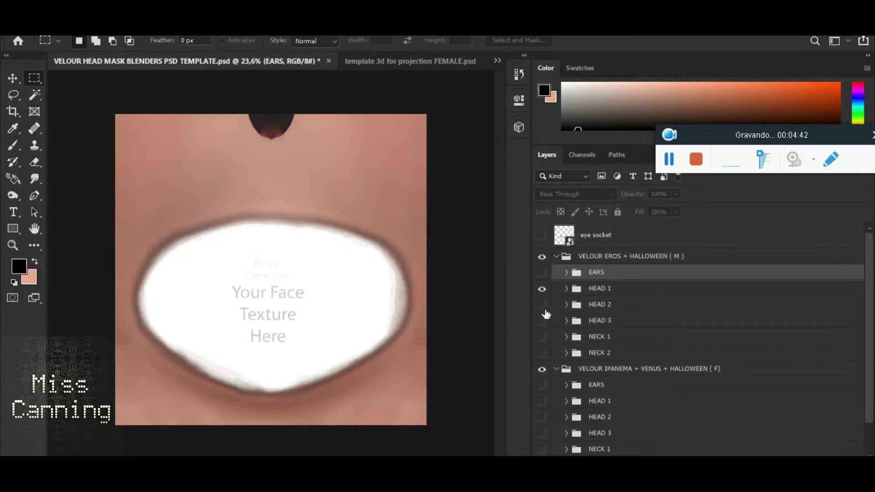
click(566, 289)
scroll(690, 347, down, 3)
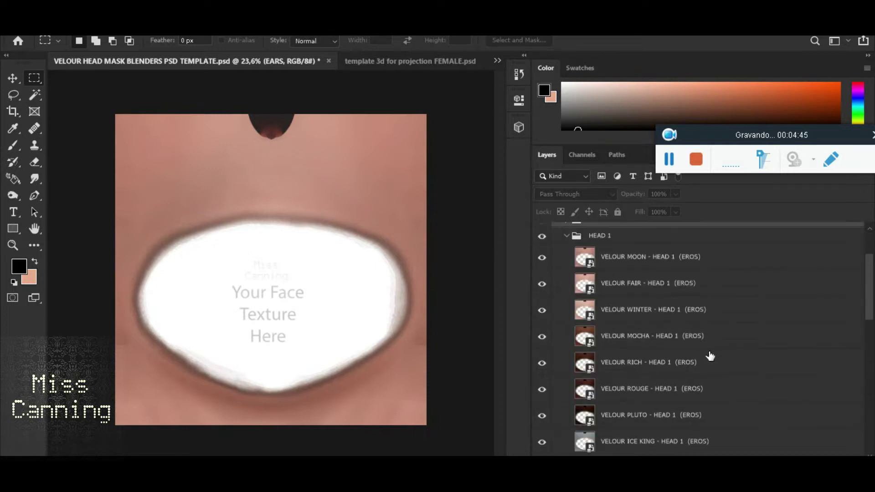
scroll(664, 310, down, 5)
scroll(663, 310, up, 10)
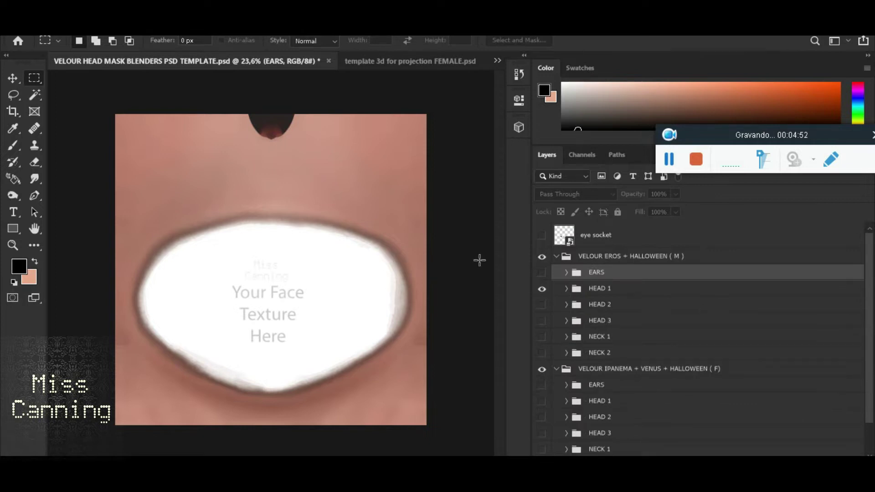
Collapse the VELOUR IPANEMA + VENUS + HALLOWEEN ( F) group and switch to the VELOUR HEAD TONE MASK BLENDERS folder in Google Drive
click(556, 369)
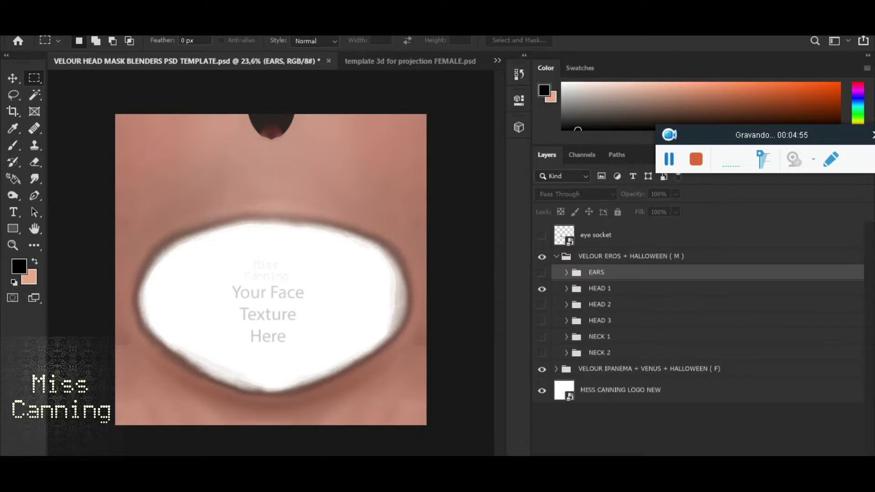
click(669, 161)
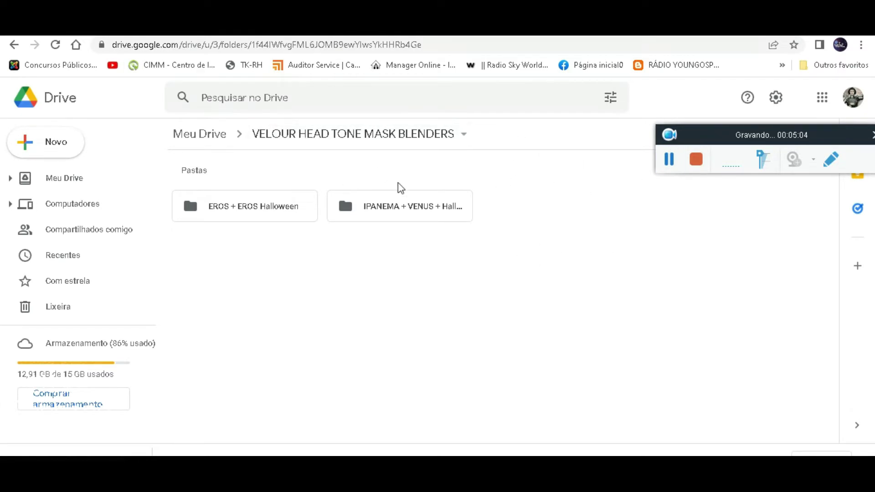
Look through the textures in the IPANEMA + VENUS + Halloween folder and return to the VELOUR HEAD TONE MASK BLENDERS folder
double_click(422, 205)
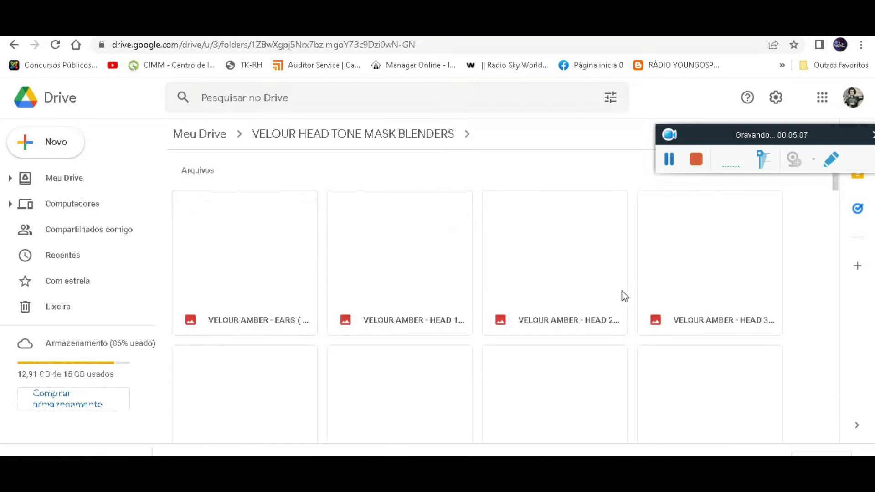
scroll(643, 286, down, 3)
scroll(544, 280, up, 3)
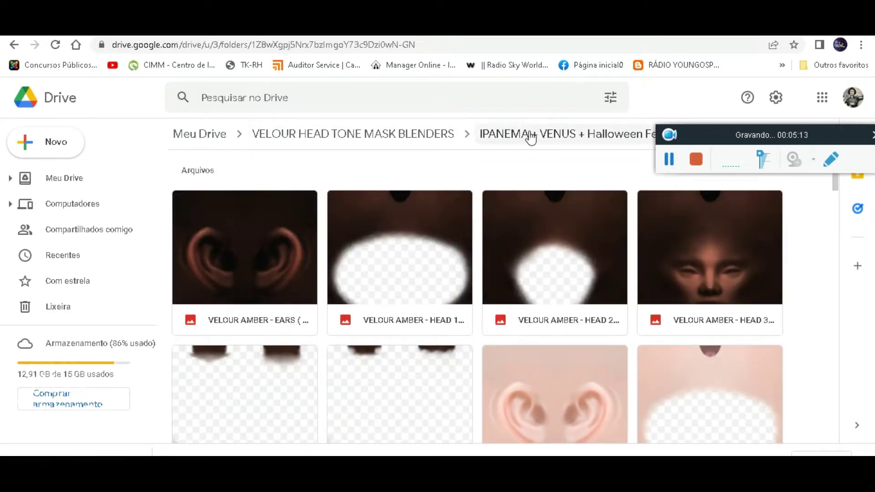
click(299, 134)
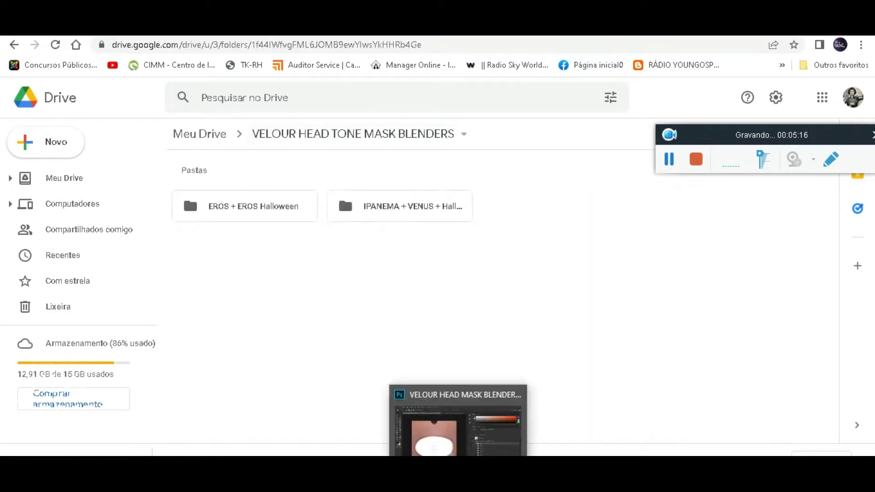
Switch to Photoshop, preview the male group's HEAD 1 and HEAD 2 masks over the face placeholder, and leave both hidden
click(459, 422)
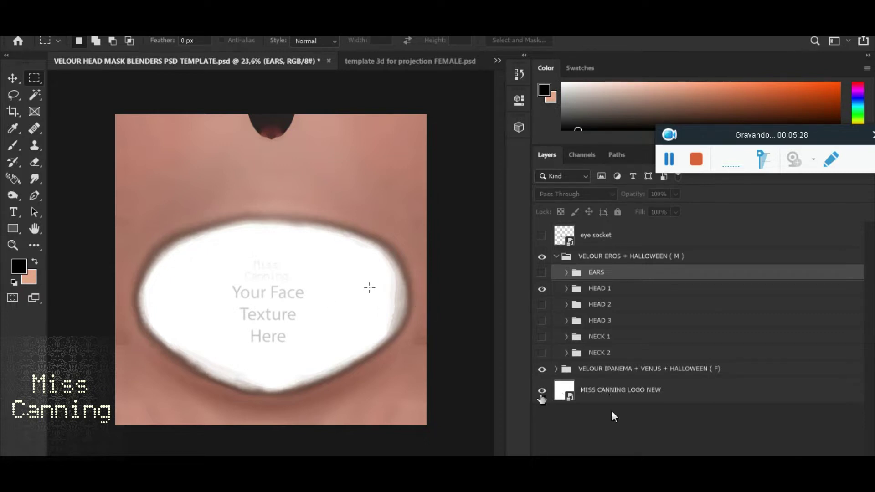
click(542, 289)
click(542, 291)
click(543, 291)
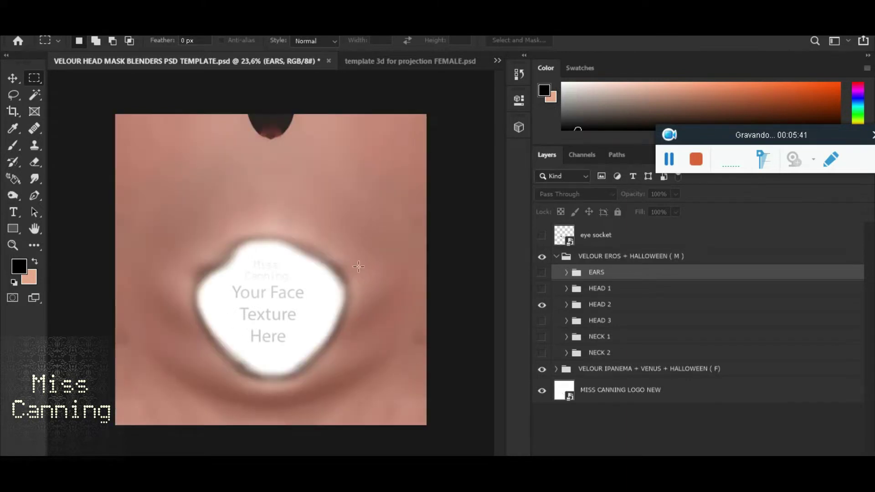
click(543, 305)
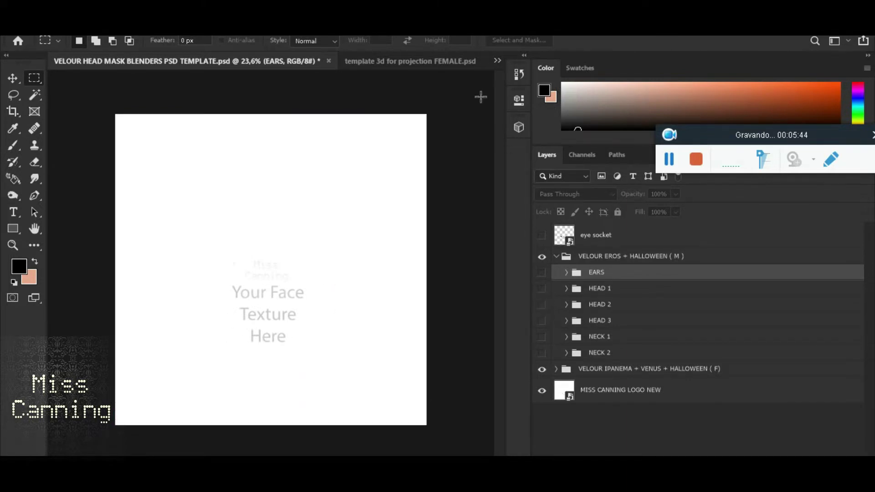
Open the evelyn temp.psd document and compare the face with and without the VELOUR ROSEKISS - HEAD 2 mask, leaving the mask hidden
click(498, 61)
click(580, 149)
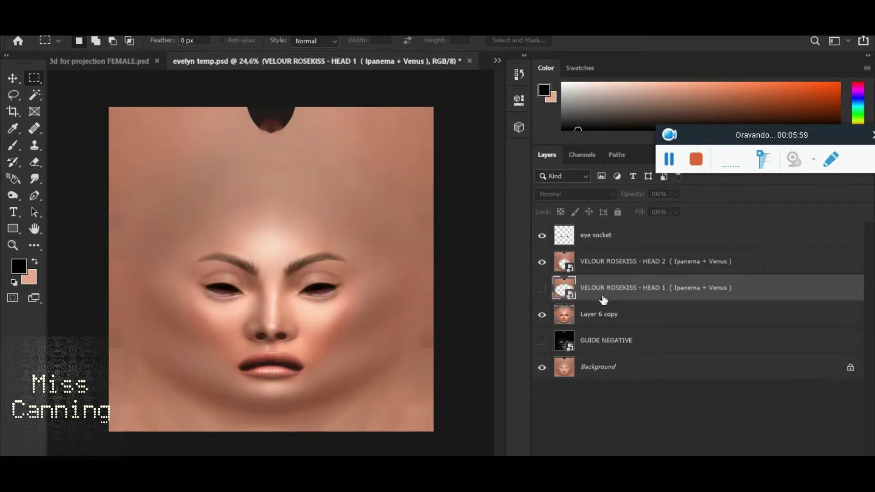
click(543, 261)
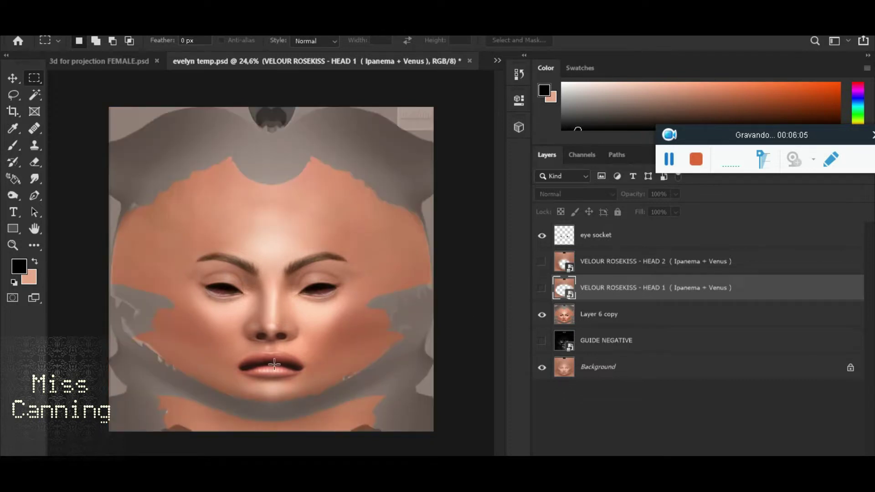
click(542, 262)
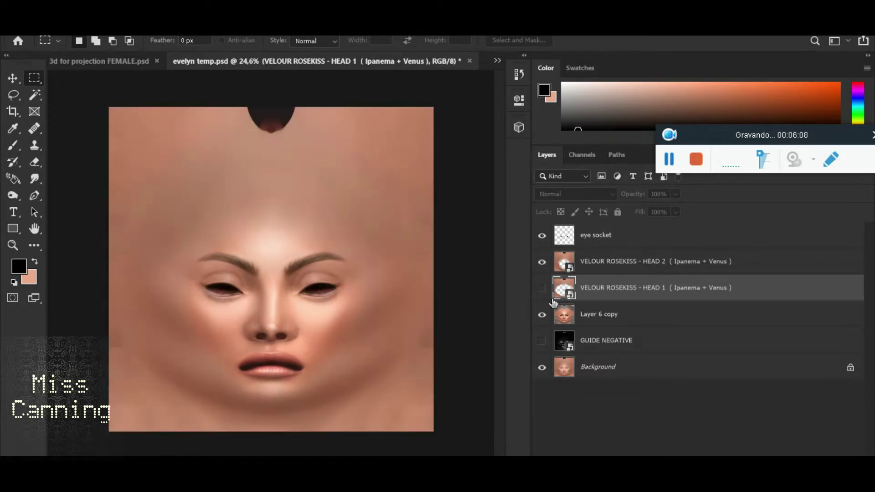
click(542, 261)
click(542, 262)
click(542, 263)
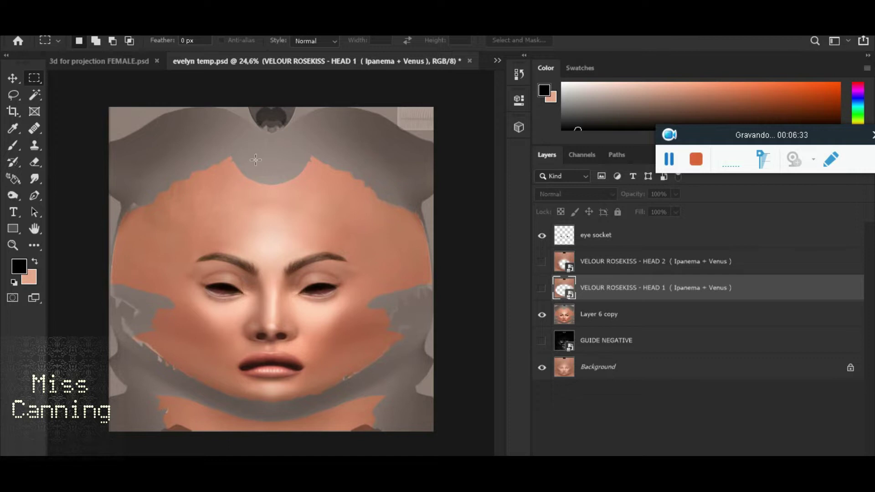
Switch to the Second Life viewer, wear UNIVERSAL TESTER 1 on the avatar, and inspect the head from the front and side
drag(711, 135, 633, 122)
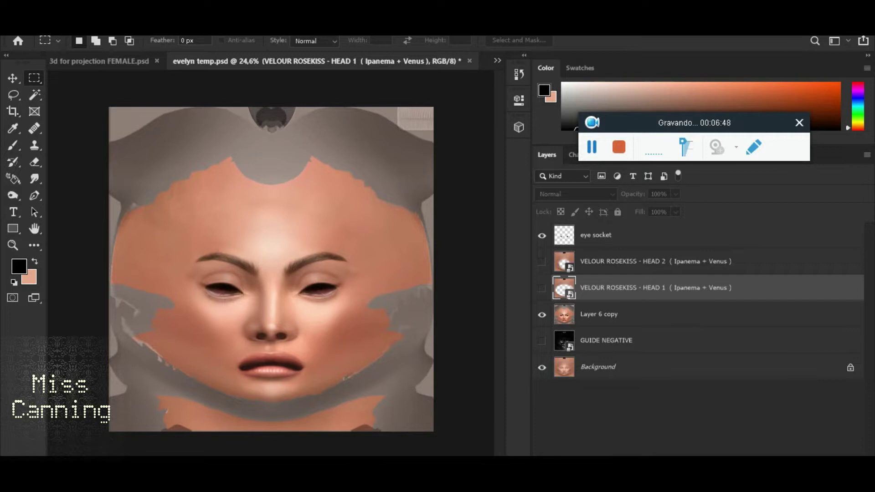
click(582, 470)
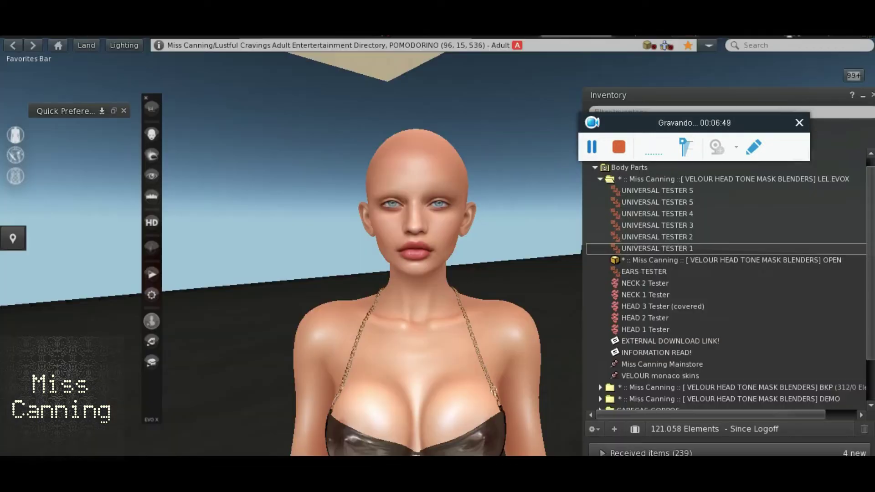
right_click(685, 246)
click(715, 420)
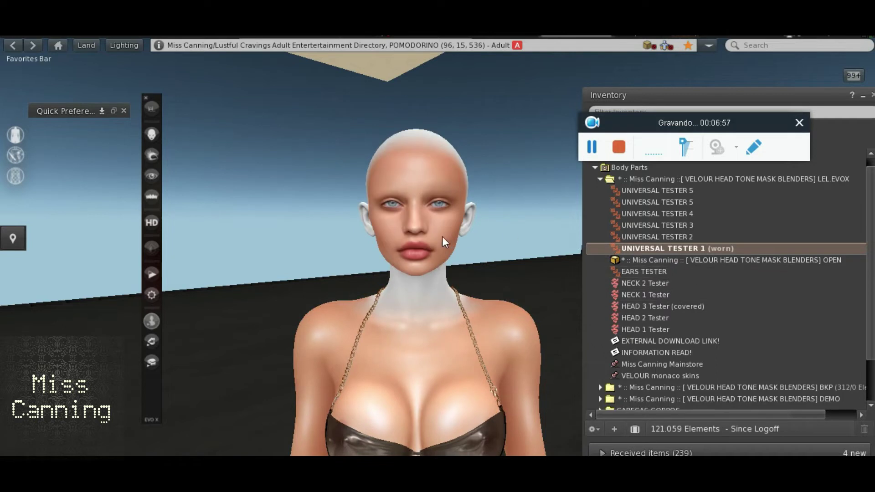
drag(447, 248, 237, 249)
drag(500, 301, 388, 246)
scroll(420, 266, up, 1)
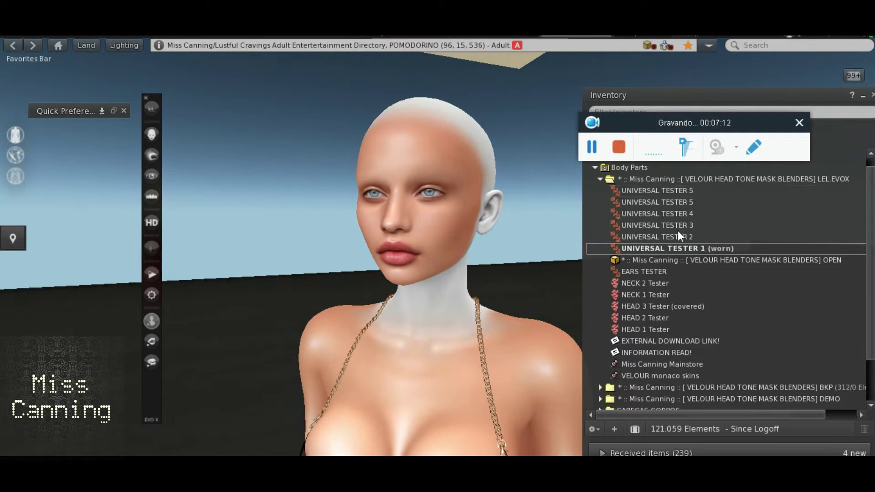
scroll(678, 230, up, 1)
drag(626, 120, 638, 67)
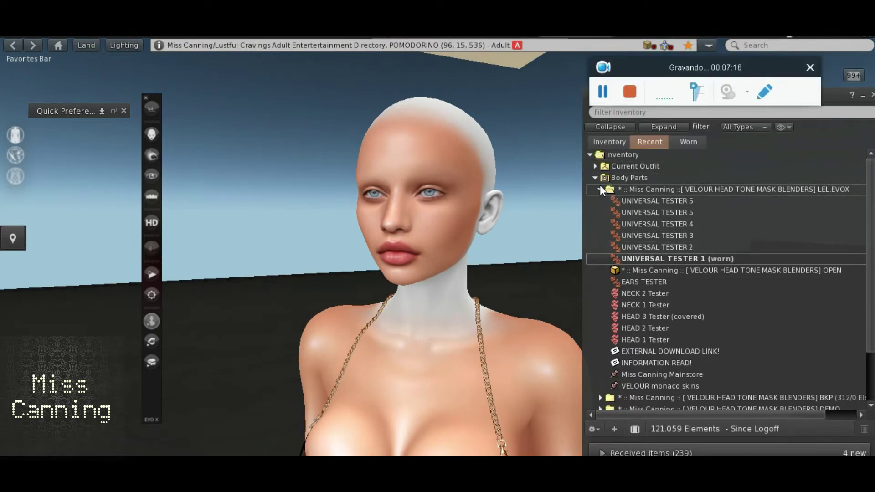
In the full inventory, collapse the SKIN LESSON TESTERS and MISS CANNING SKINS EVOX folders and expand the SKINTONES FOR HEADS .STORES. folder
click(600, 189)
click(619, 144)
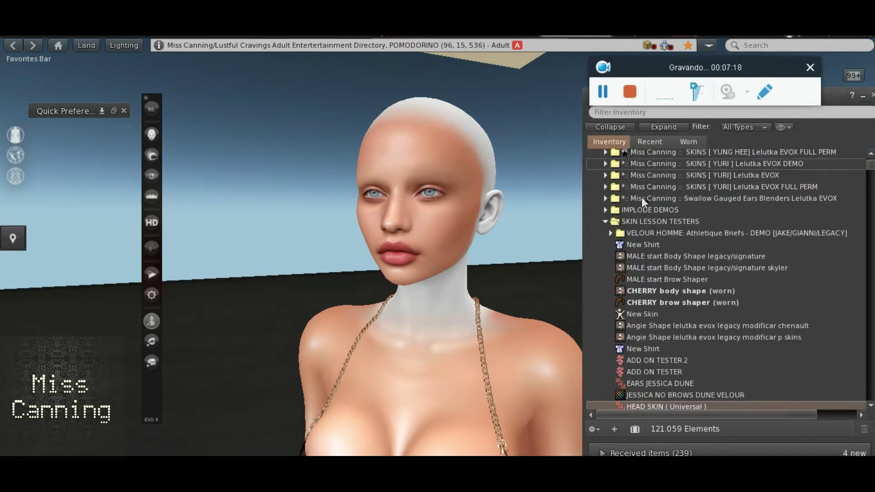
click(606, 220)
scroll(705, 257, up, 15)
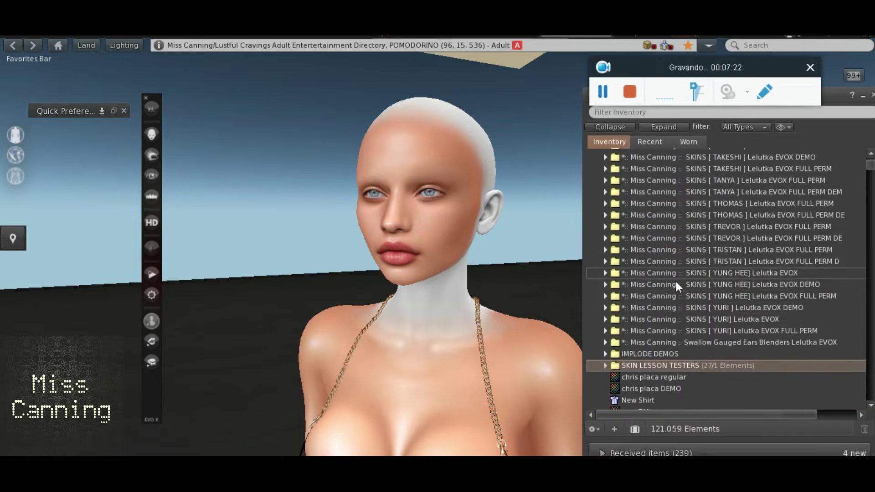
scroll(662, 262, up, 8)
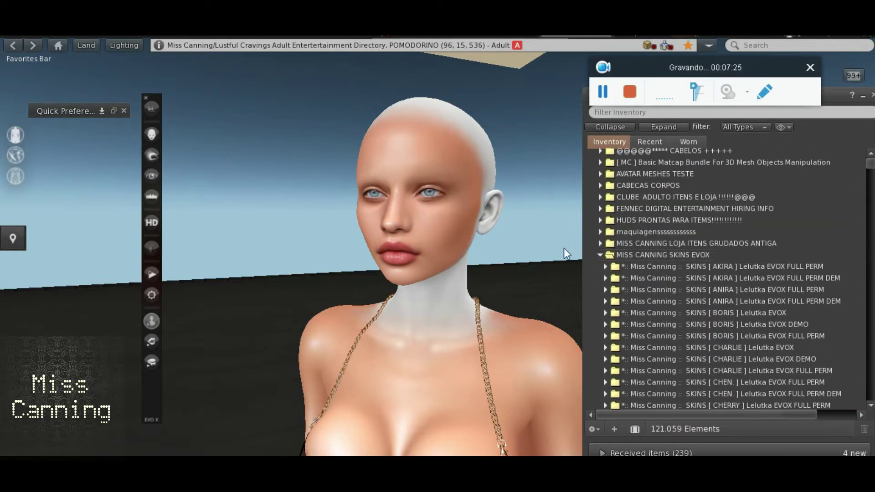
click(601, 255)
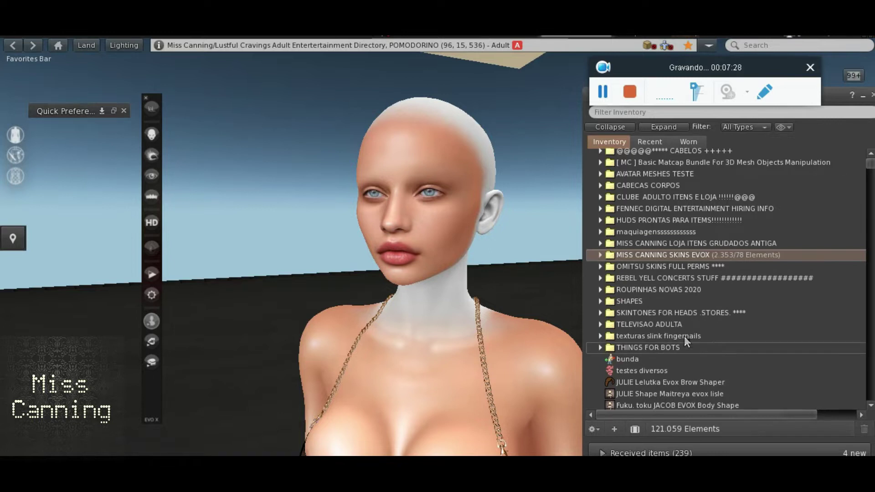
click(601, 313)
scroll(641, 336, down, 3)
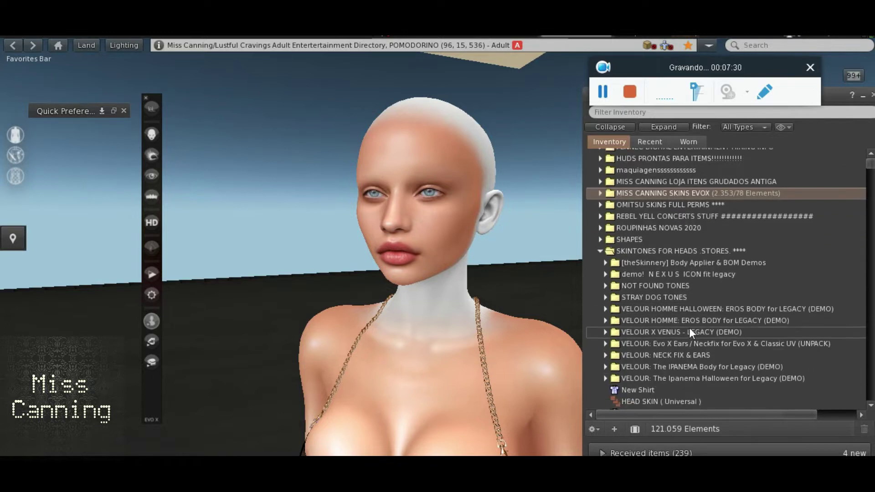
Look through the body skins in the VELOUR HOMME: EROS BODY for LEGACY (DEMO) folder and collapse it
click(607, 320)
scroll(734, 342, down, 6)
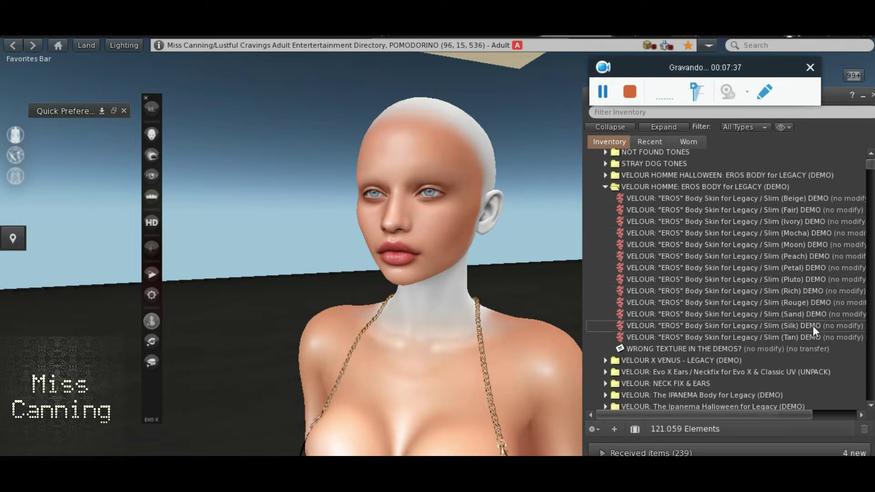
click(605, 187)
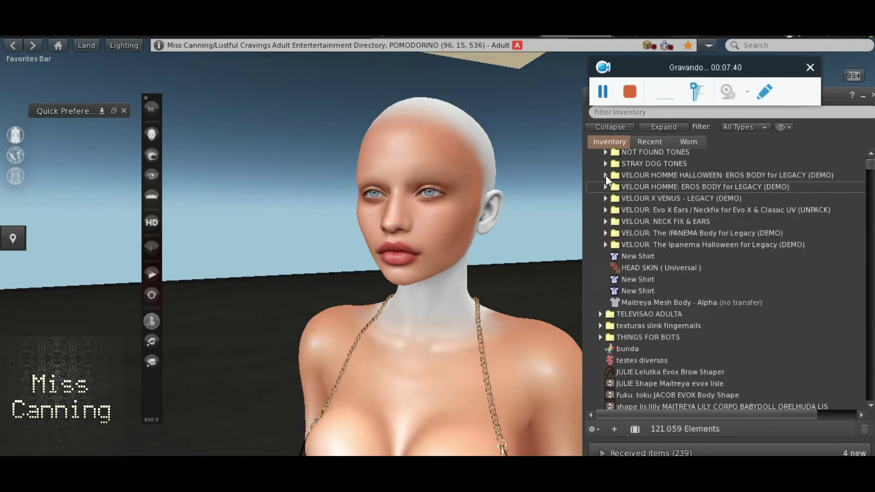
Add the EROS Legacy / Slim (Scream) body skin from the VELOUR HOMME HALLOWEEN demo folder and view it on the avatar
click(605, 175)
right_click(674, 234)
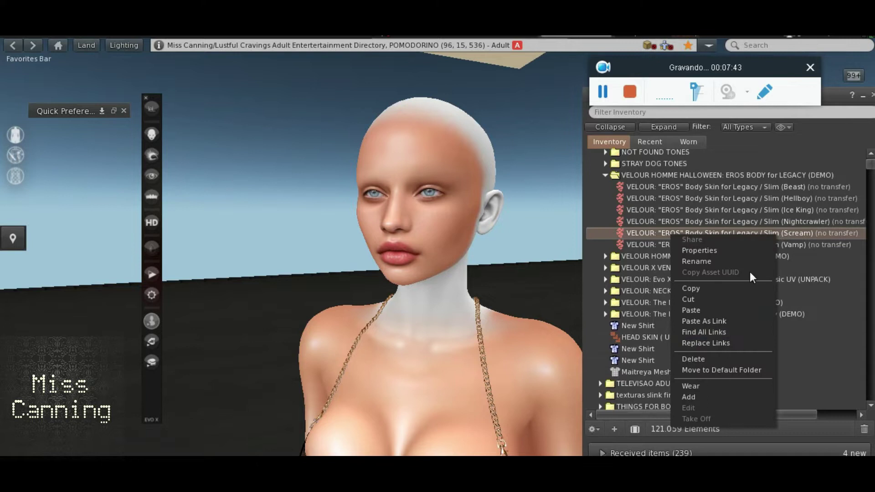
click(710, 396)
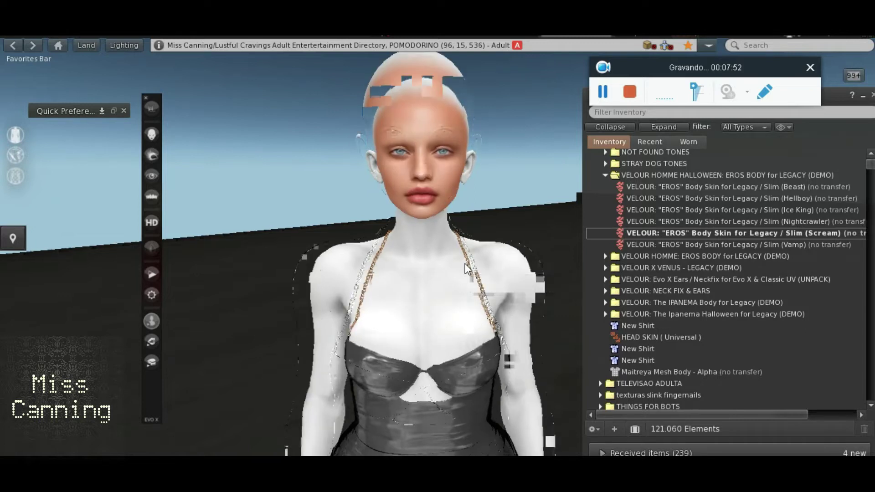
mouse_move(407, 264)
mouse_down()
mouse_move(830, 264)
mouse_move(848, 228)
mouse_move(629, 246)
mouse_move(510, 310)
mouse_move(411, 263)
mouse_up()
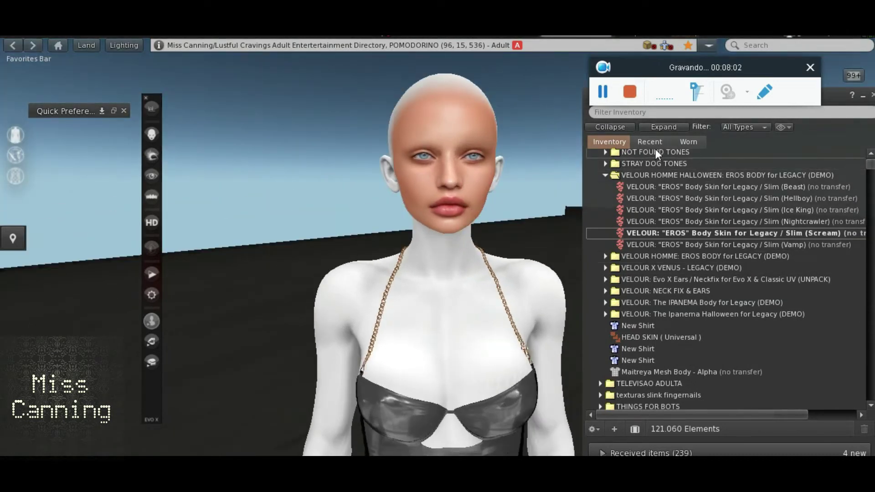
Replace the worn UNIVERSAL TESTER 1 with UNIVERSAL TESTER 4 from the blenders folder and inspect the head from the front and side
click(655, 143)
click(600, 191)
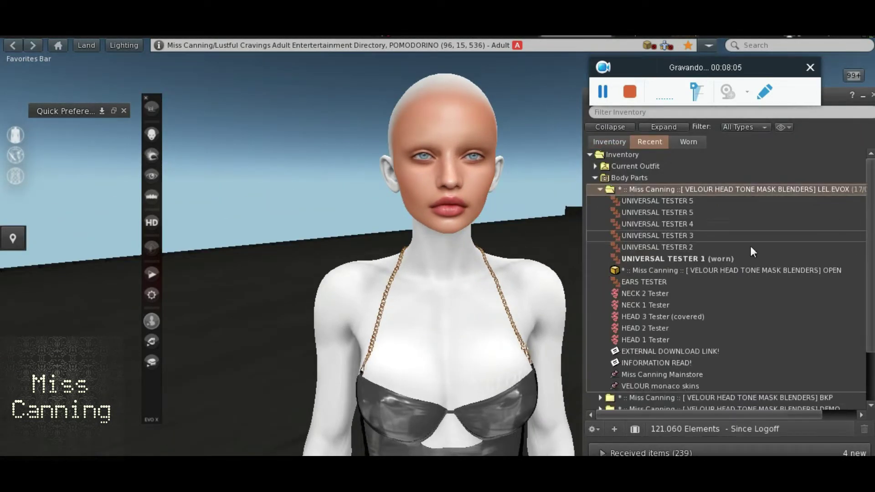
right_click(688, 256)
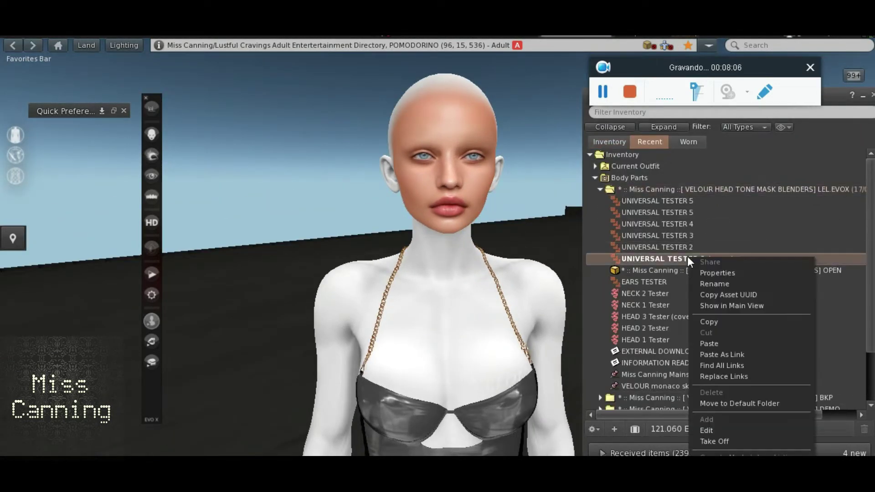
click(717, 438)
right_click(686, 225)
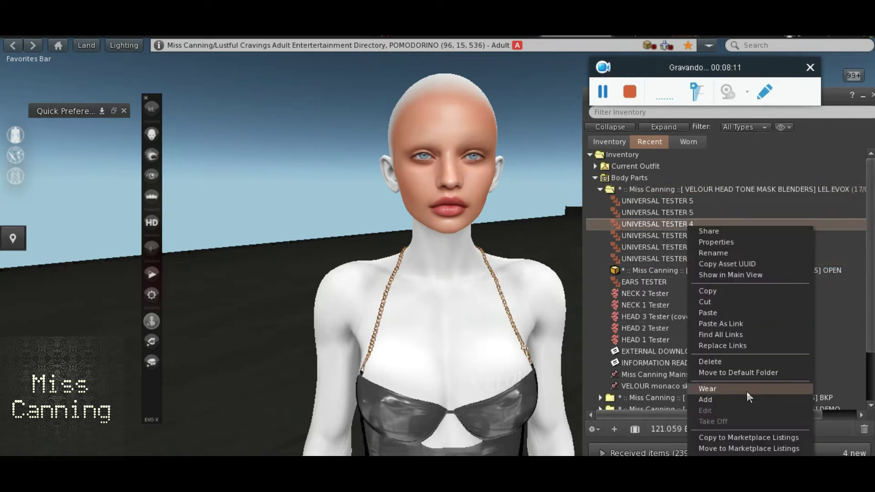
click(726, 399)
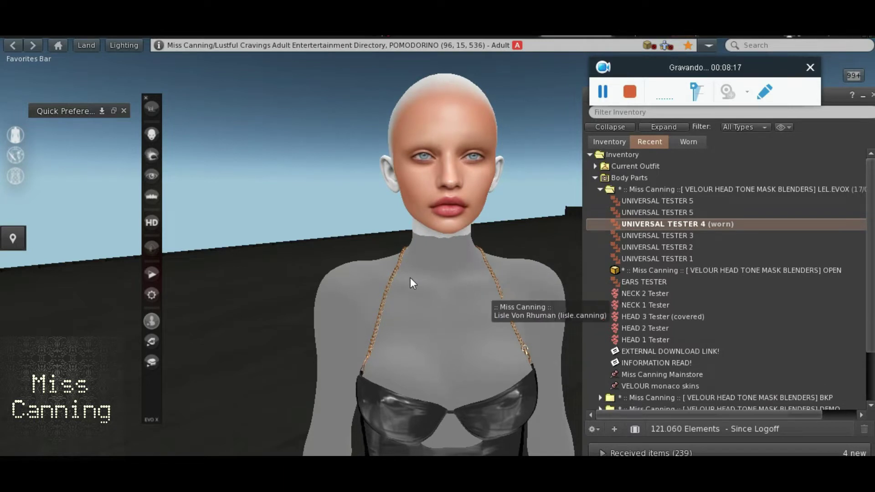
alt+click(543, 288)
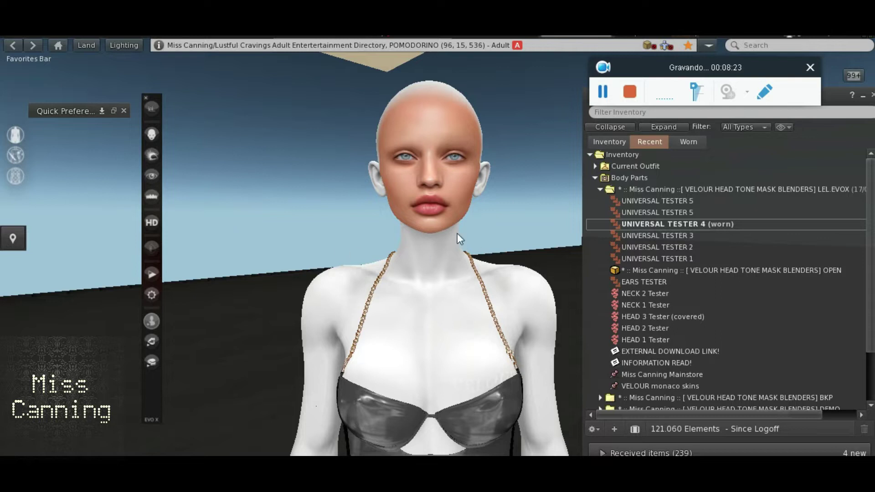
drag(454, 224, 438, 261)
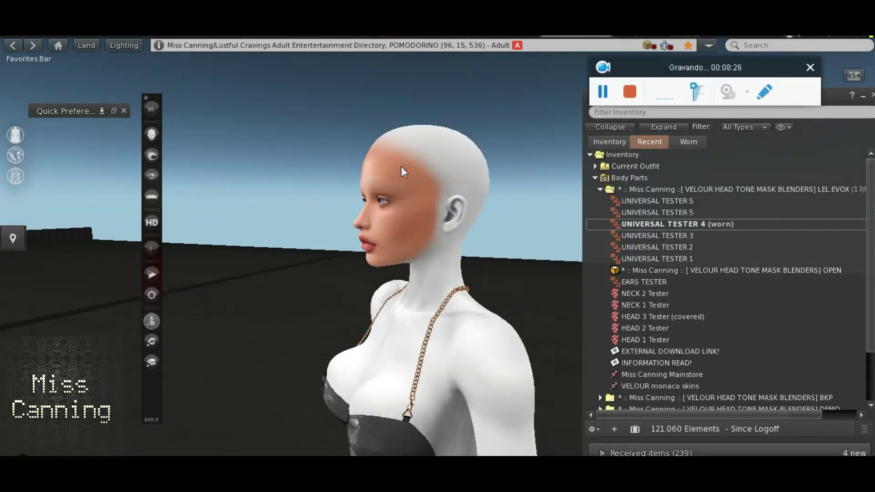
Take off the EROS (Scream) body skin and inspect up close how UNIVERSAL TESTER 4 blends at the neck
click(609, 142)
right_click(699, 234)
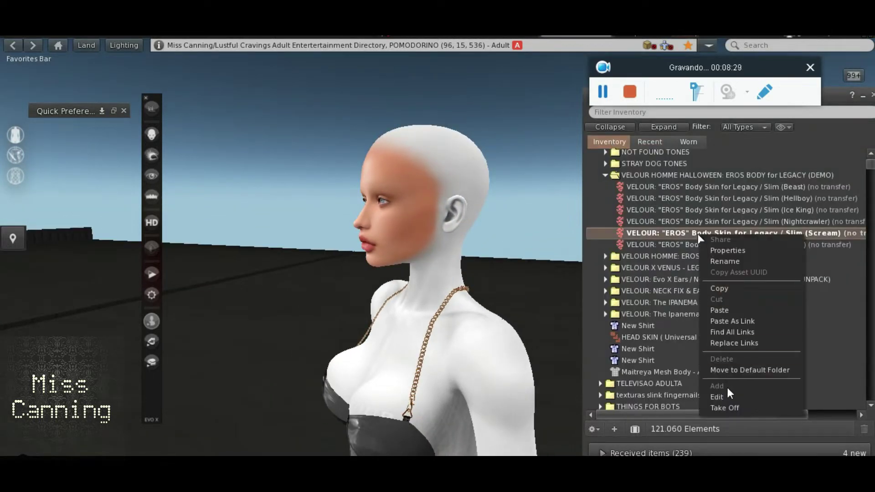
click(725, 408)
click(648, 142)
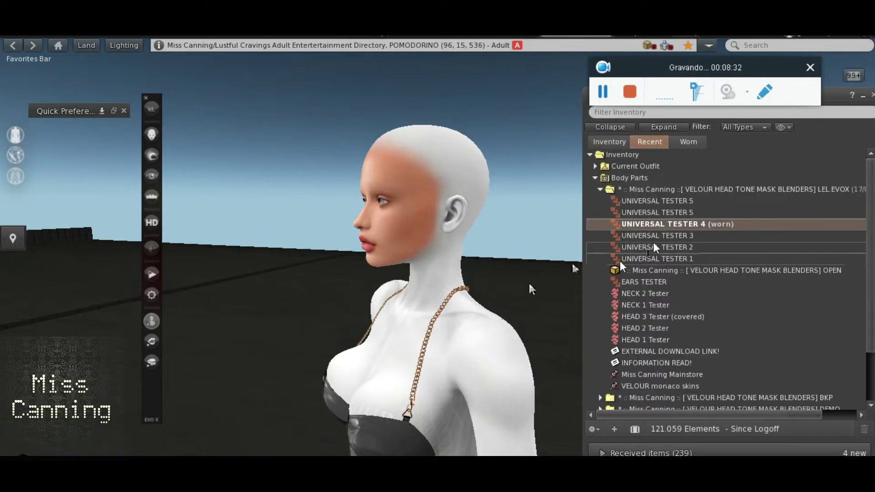
right_click(688, 226)
drag(432, 275, 439, 278)
scroll(436, 276, up, 2)
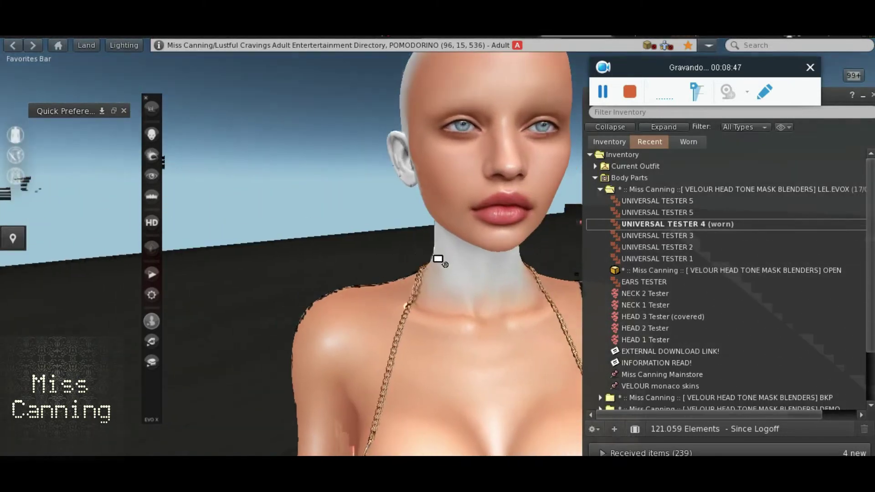
drag(479, 301, 436, 282)
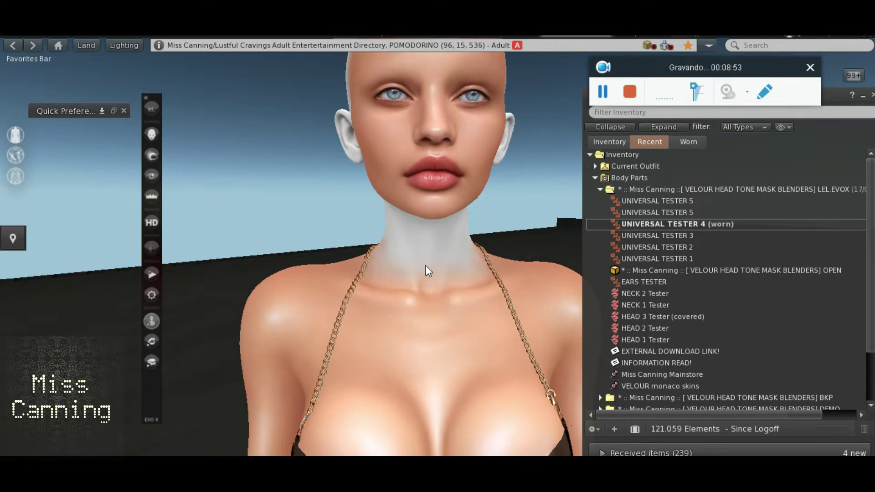
Take off UNIVERSAL TESTER 4 and add UNIVERSAL TESTER 1 to compare how it blends at the neck
right_click(626, 223)
click(672, 406)
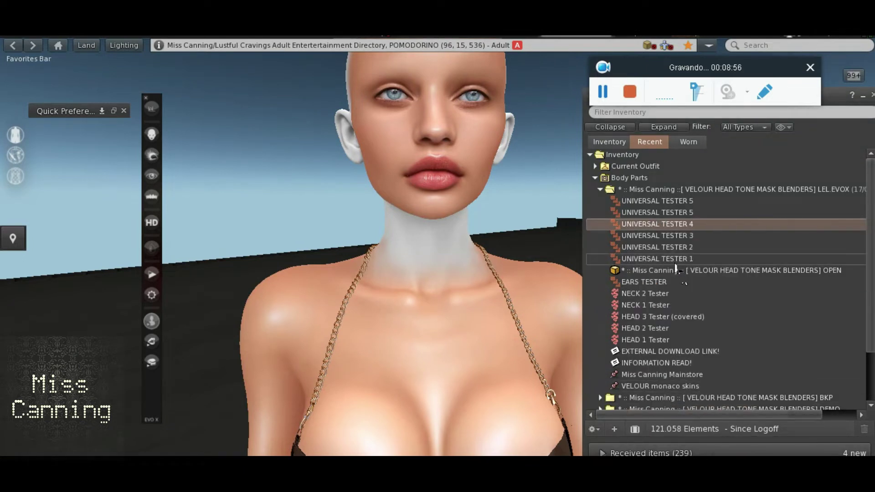
right_click(675, 258)
click(696, 199)
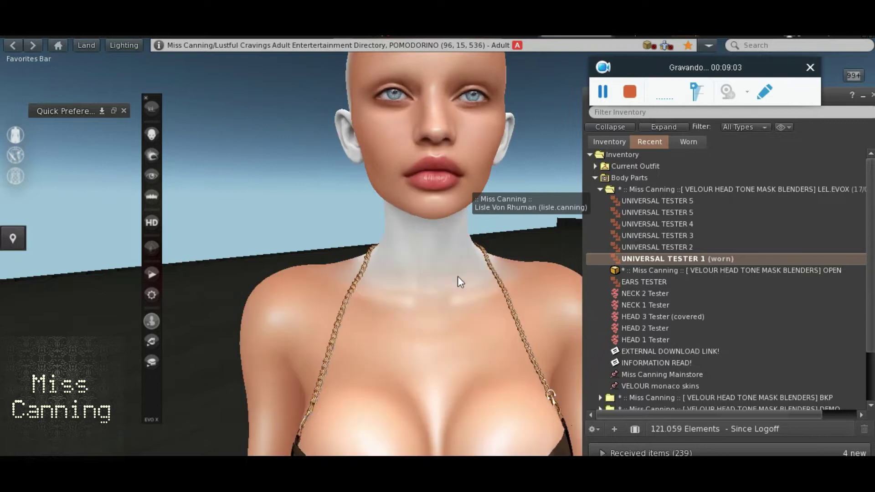
Replace the worn UNIVERSAL TESTER 1 with UNIVERSAL TESTER 2 and inspect the head from the front and side
right_click(657, 261)
click(696, 223)
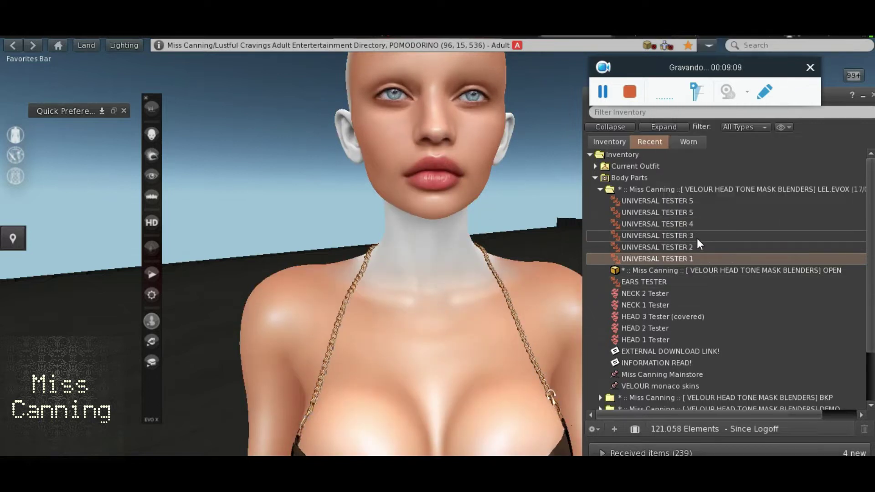
right_click(692, 247)
click(729, 421)
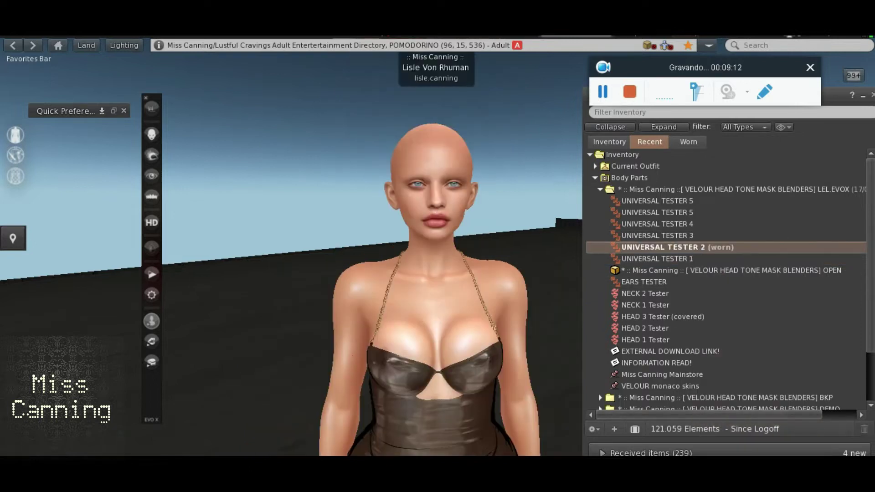
drag(441, 285, 319, 285)
scroll(444, 283, up, 3)
drag(444, 283, 606, 283)
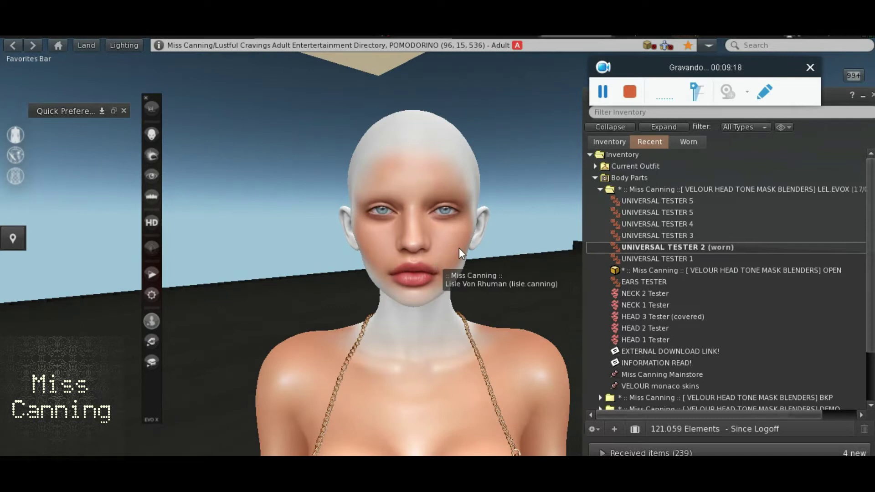
drag(458, 248, 438, 258)
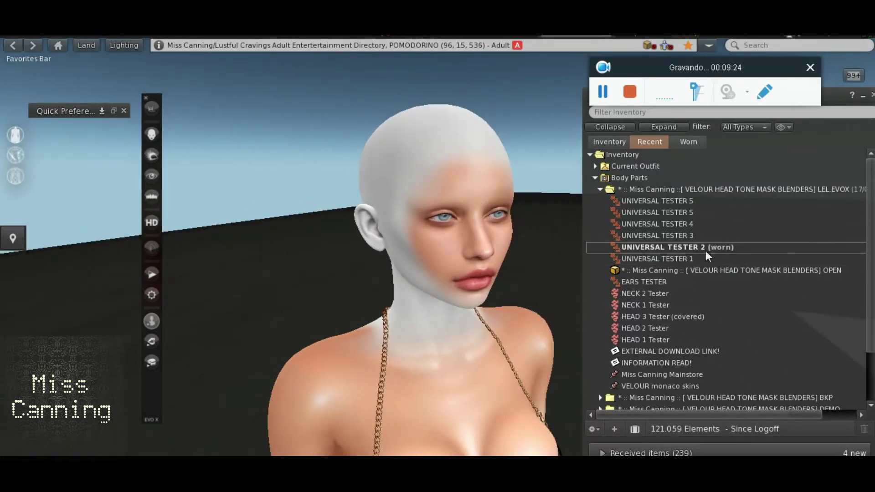
right_click(659, 249)
drag(447, 248, 420, 280)
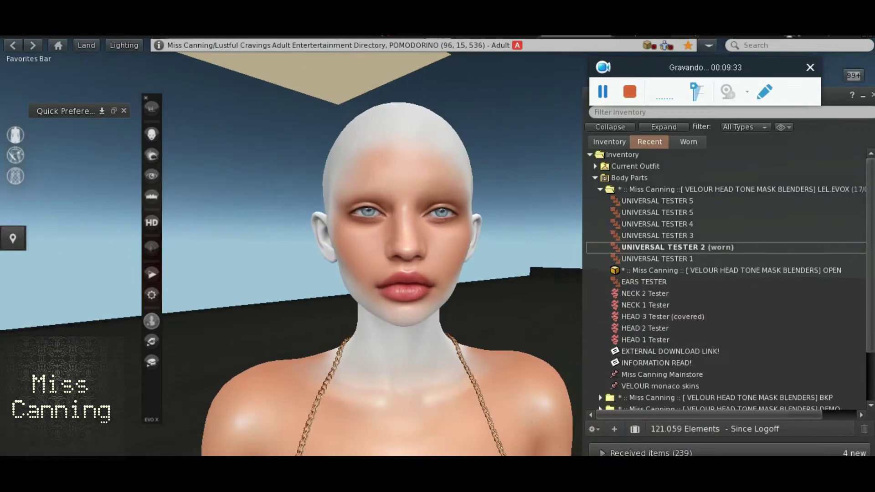
Take off UNIVERSAL TESTER 2 and add UNIVERSAL TESTER 3 to view its coverage on the head
right_click(676, 246)
click(695, 427)
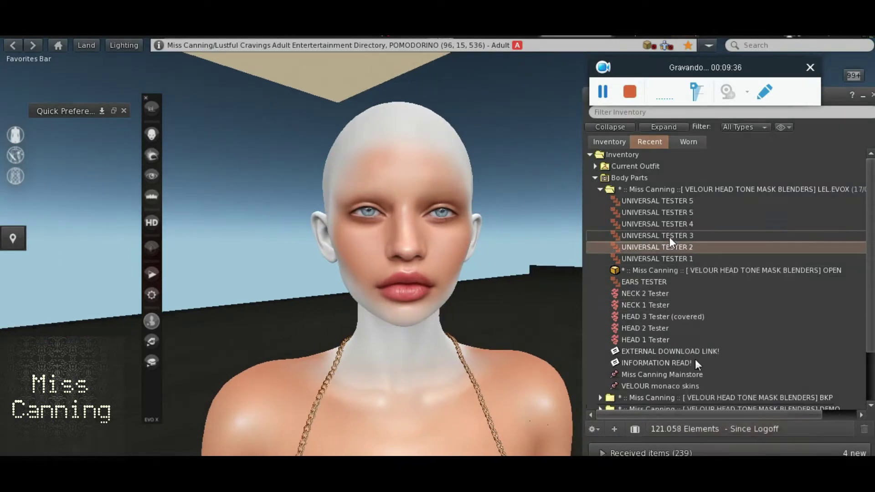
right_click(670, 237)
click(689, 411)
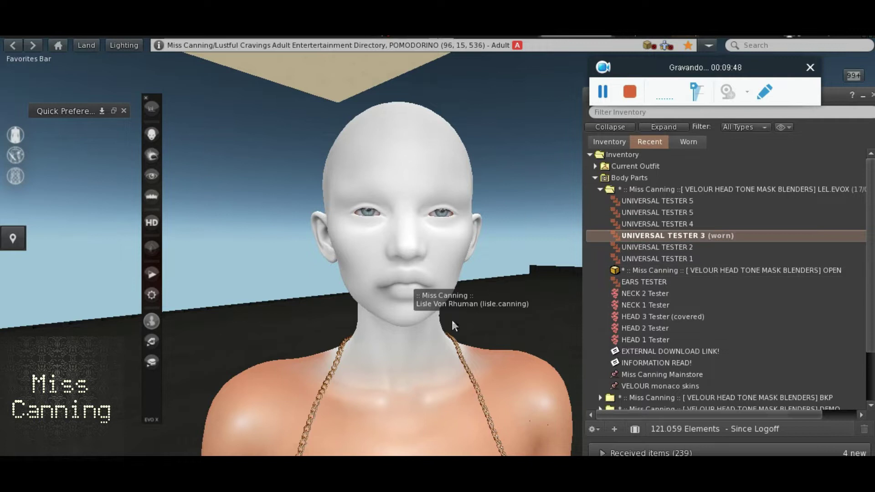
Try on UNIVERSAL TESTER 4 and the lower UNIVERSAL TESTER 5 in turn, taking off the previously worn tester each time
right_click(655, 237)
click(699, 422)
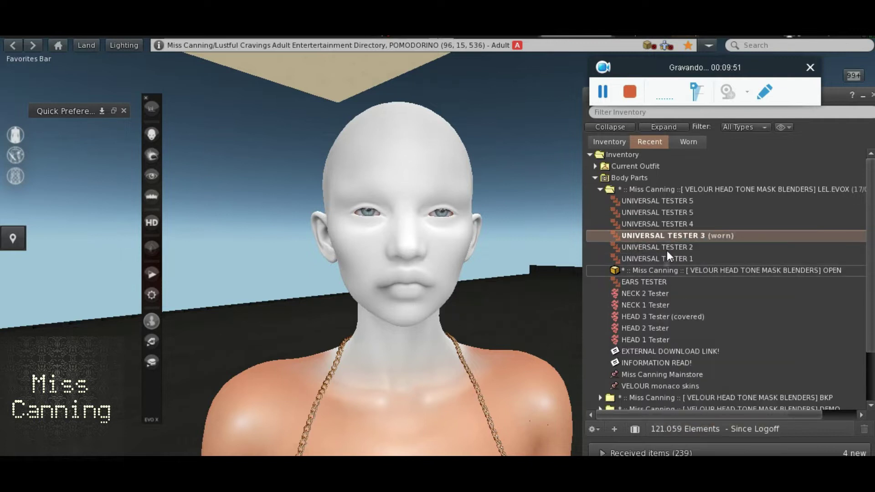
right_click(668, 226)
click(695, 405)
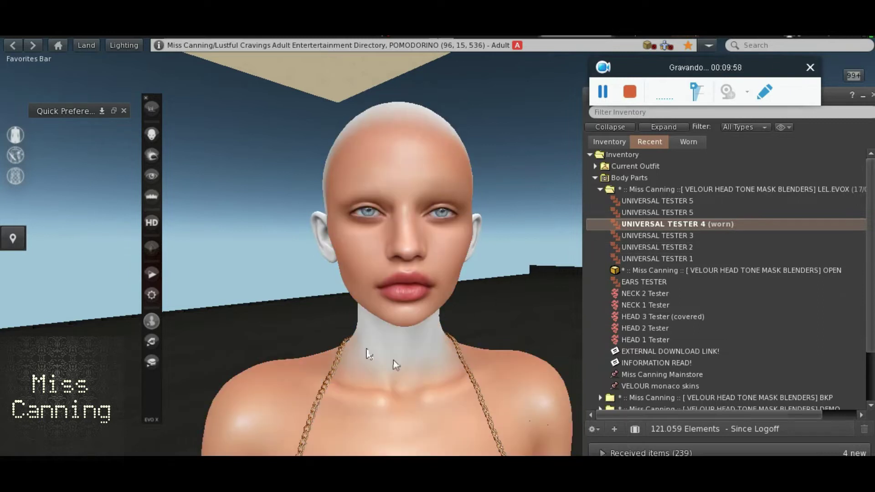
right_click(675, 224)
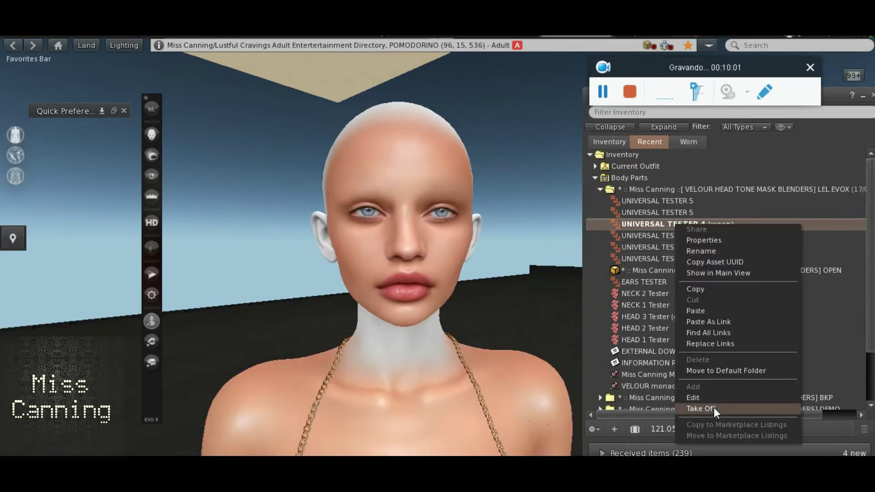
click(716, 386)
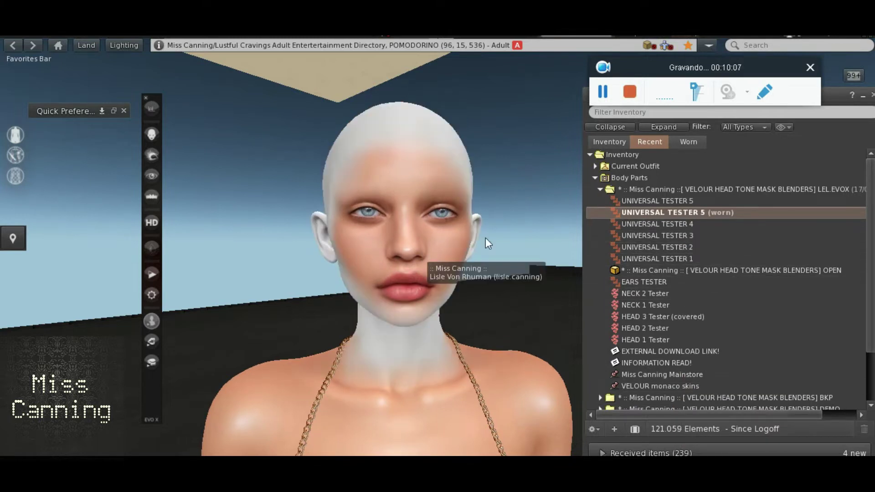
Replace the worn tester with the upper UNIVERSAL TESTER 5 and inspect the head and neck blend
right_click(690, 209)
click(744, 393)
right_click(669, 205)
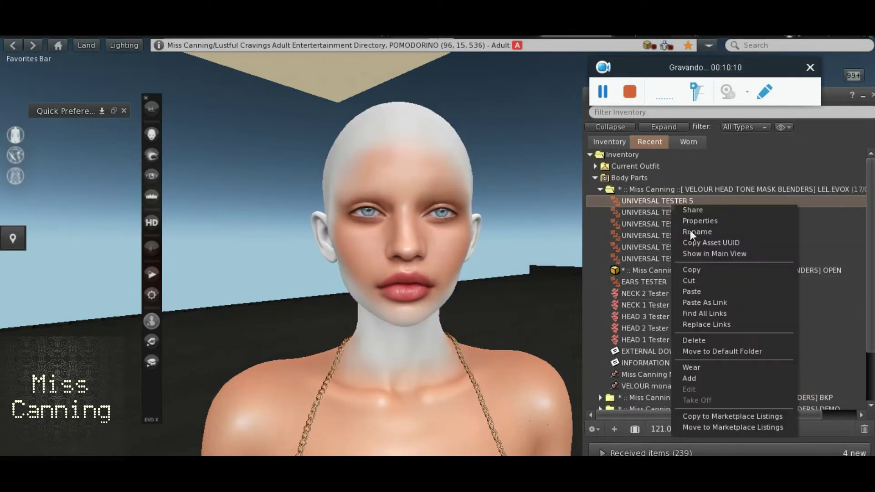
click(709, 379)
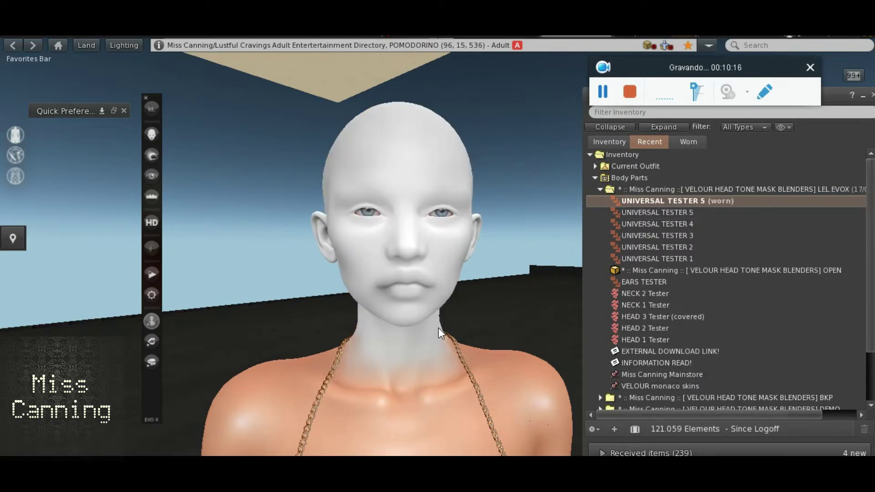
scroll(439, 326, down, 2)
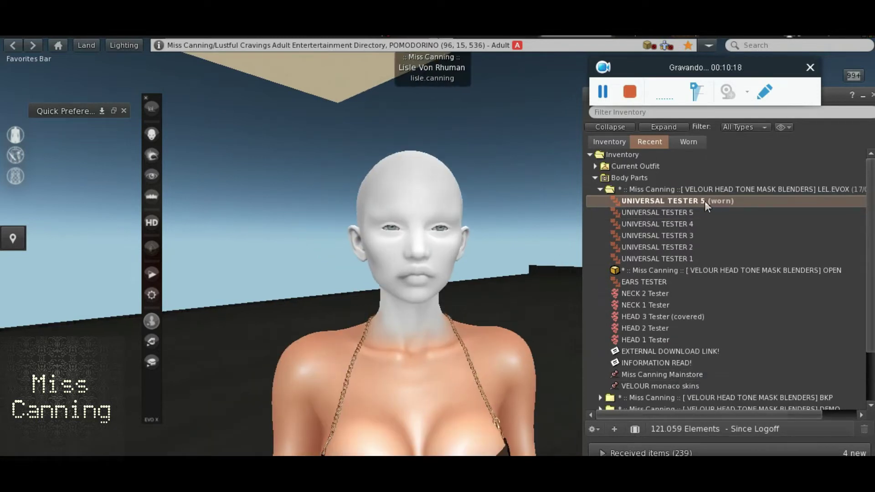
drag(416, 279, 360, 279)
drag(461, 281, 438, 257)
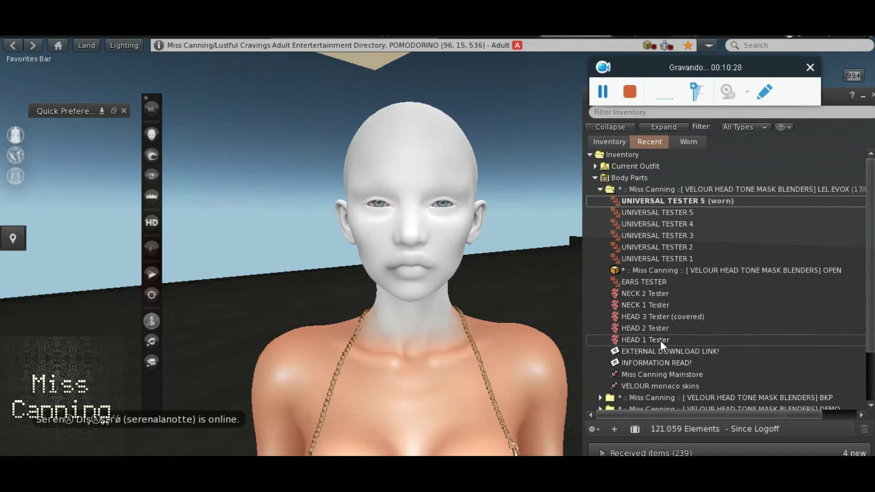
Look through the textures in the VELOUR HEAD TONE MASK BLENDERS BKP folder, preview VELOUR VAMP - EARS (EROS), and collapse the folder
scroll(730, 274, down, 3)
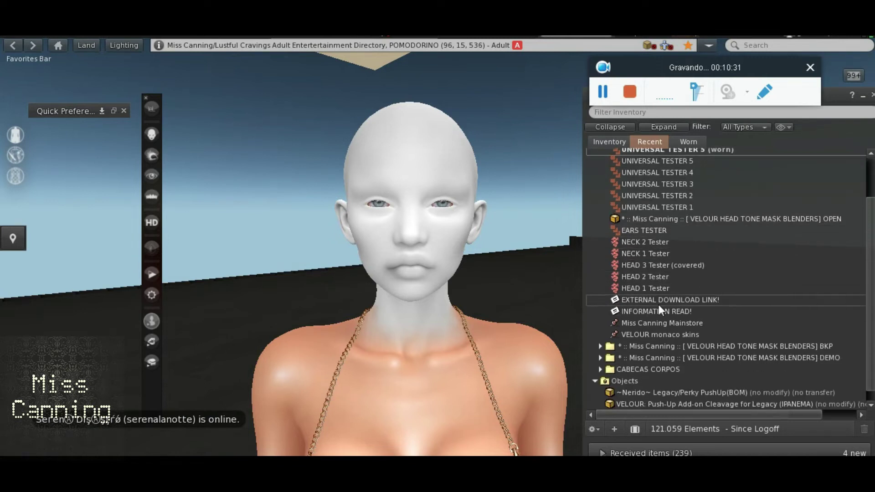
click(600, 346)
click(781, 349)
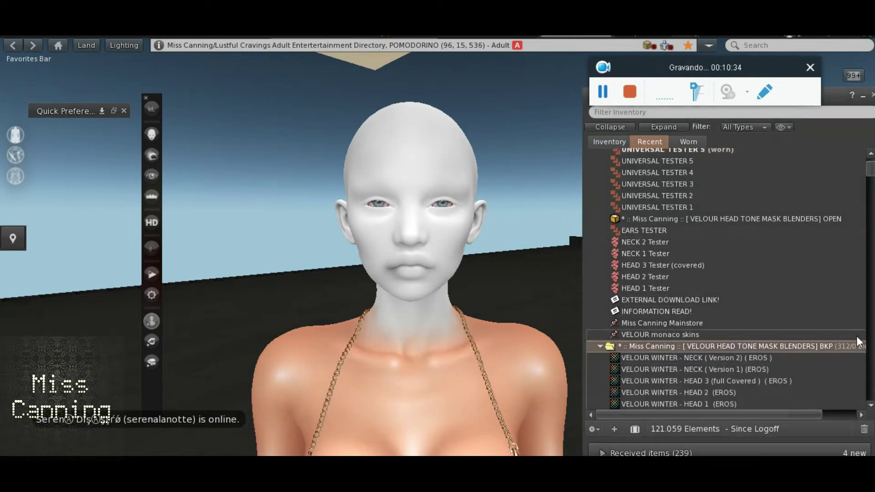
scroll(717, 354, down, 4)
scroll(655, 219, up, 2)
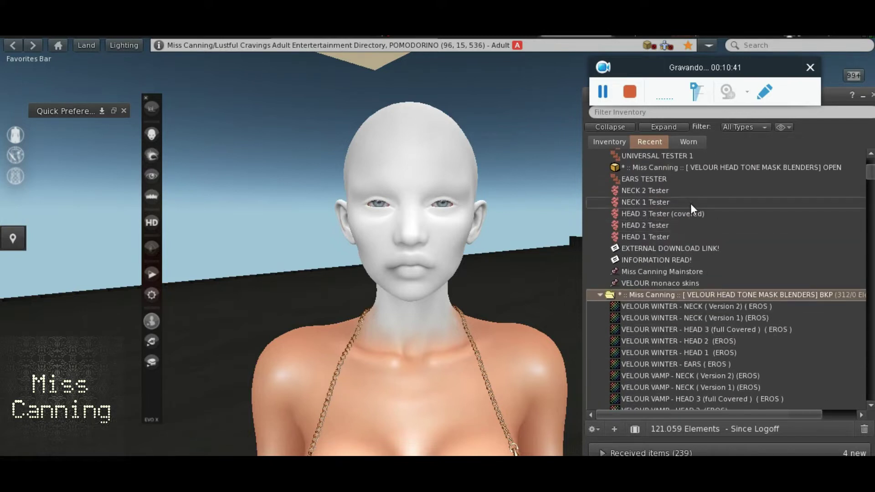
scroll(762, 317, down, 5)
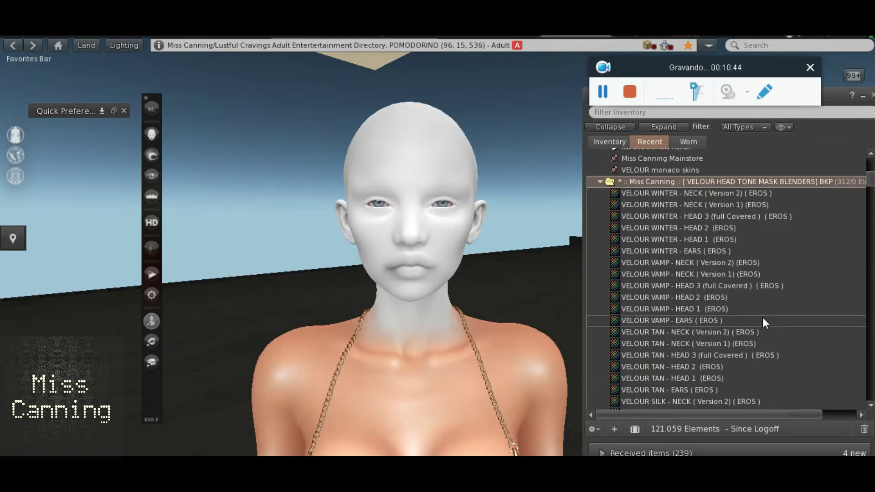
double_click(680, 322)
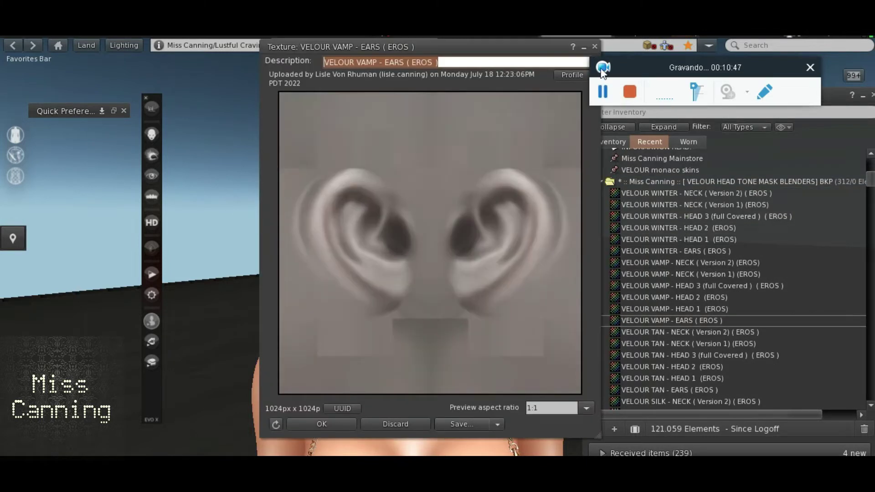
click(595, 46)
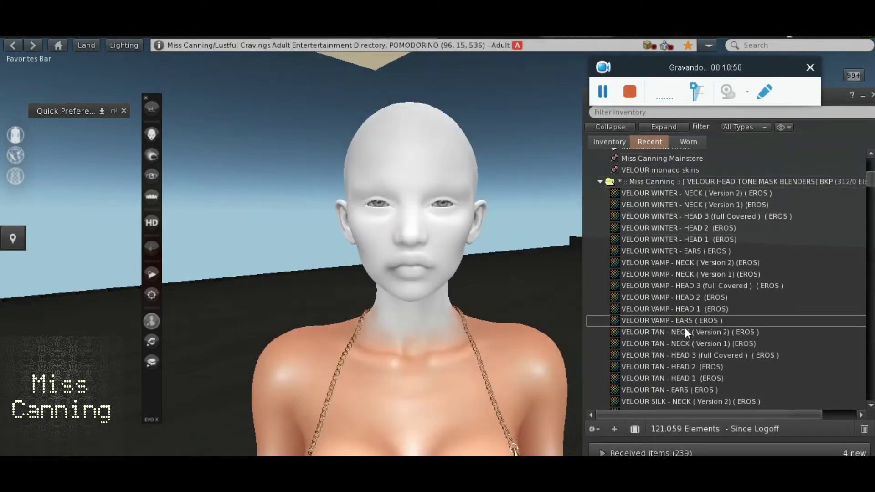
click(601, 182)
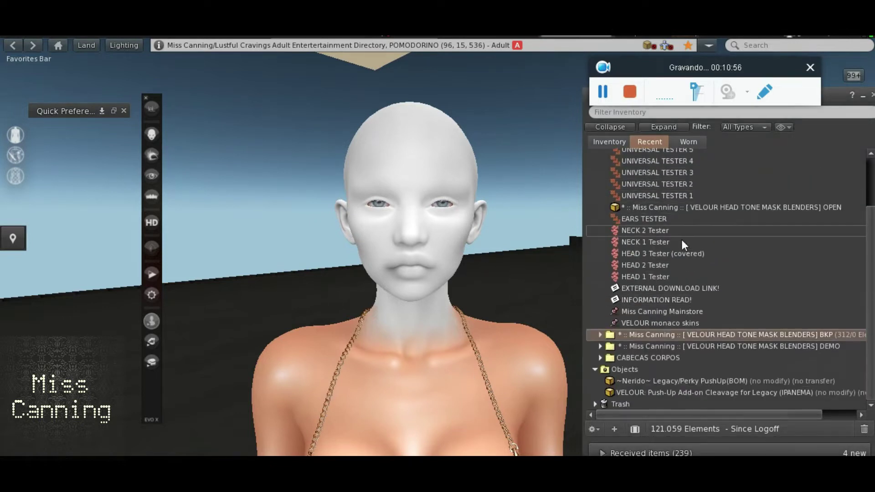
Take off the worn UNIVERSAL TESTER 5 in the LEL.EVOX blenders folder
scroll(684, 244, up, 3)
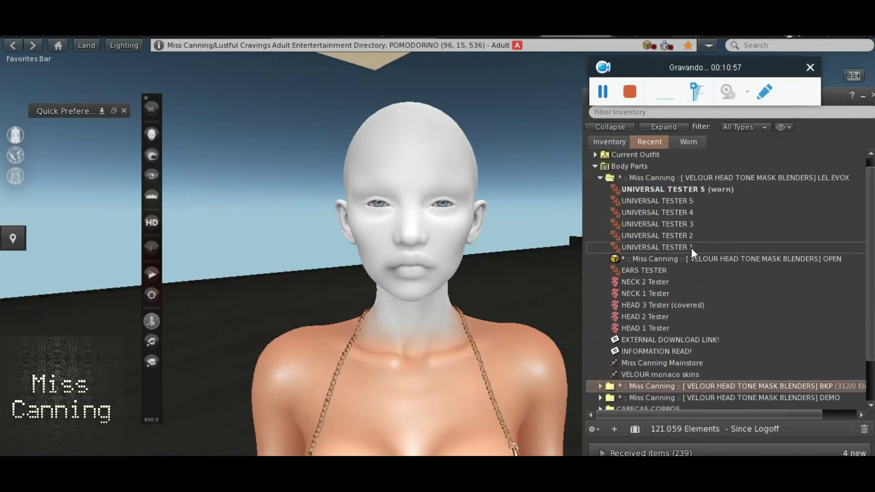
right_click(667, 190)
click(719, 376)
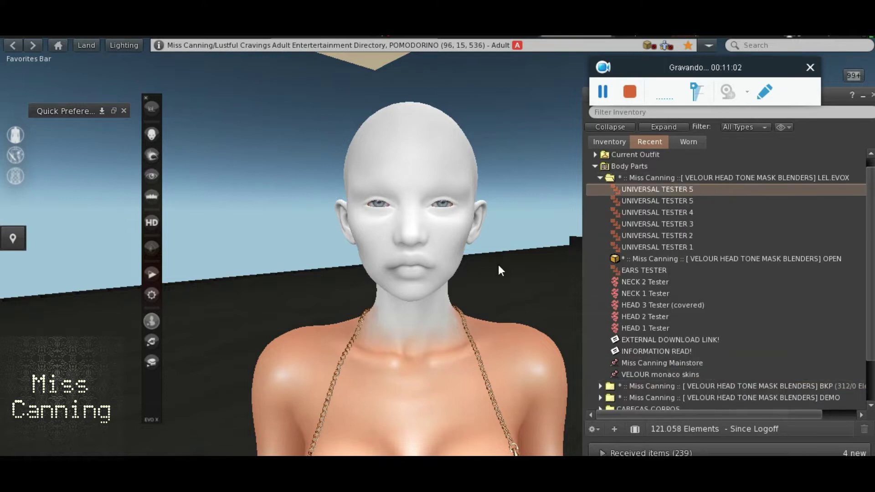
Show the full inventory and collapse the SKINTONES FOR HEADS STORES folder
click(609, 142)
click(605, 174)
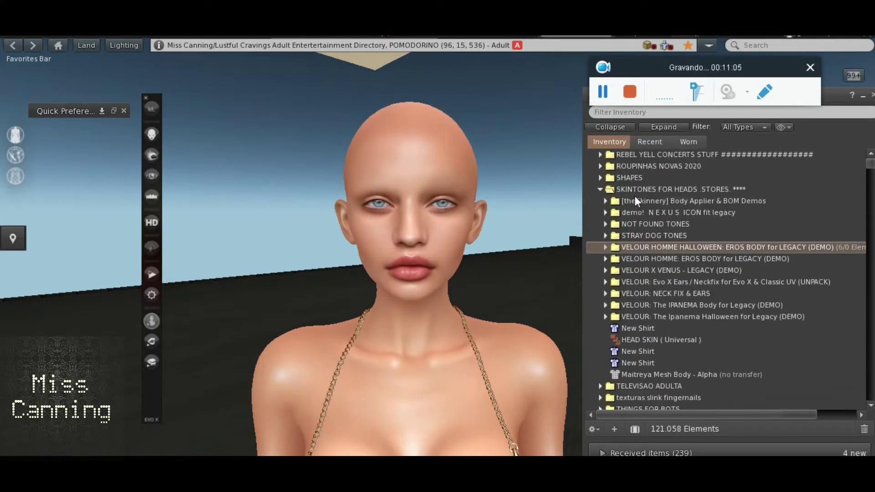
scroll(636, 200, up, 2)
click(601, 250)
scroll(655, 267, down, 4)
scroll(671, 270, down, 3)
scroll(674, 280, up, 7)
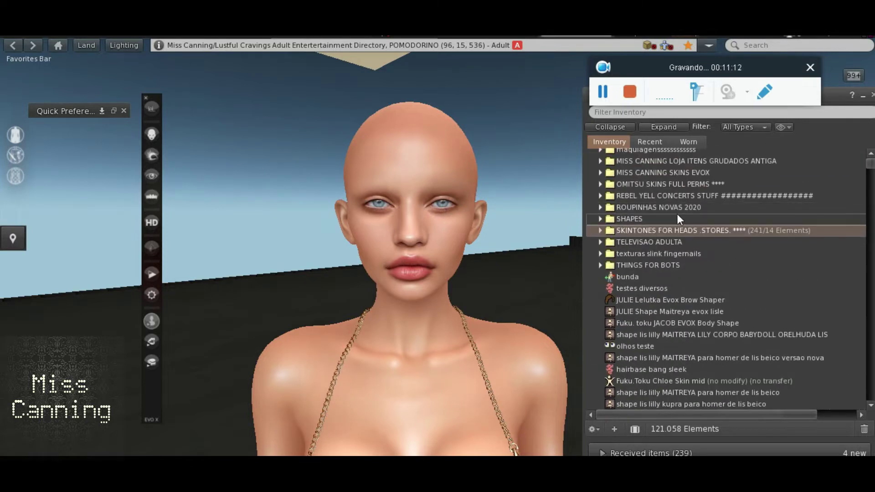
Expand the MISS CANNING SKINS EVOX folder and its SKIN LESSON TESTERS subfolder
click(601, 172)
scroll(654, 254, down, 20)
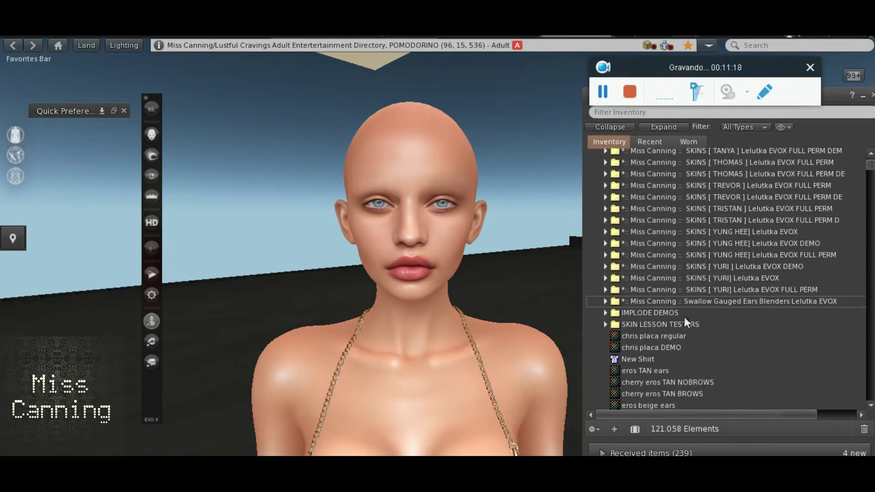
click(607, 325)
scroll(684, 341, down, 4)
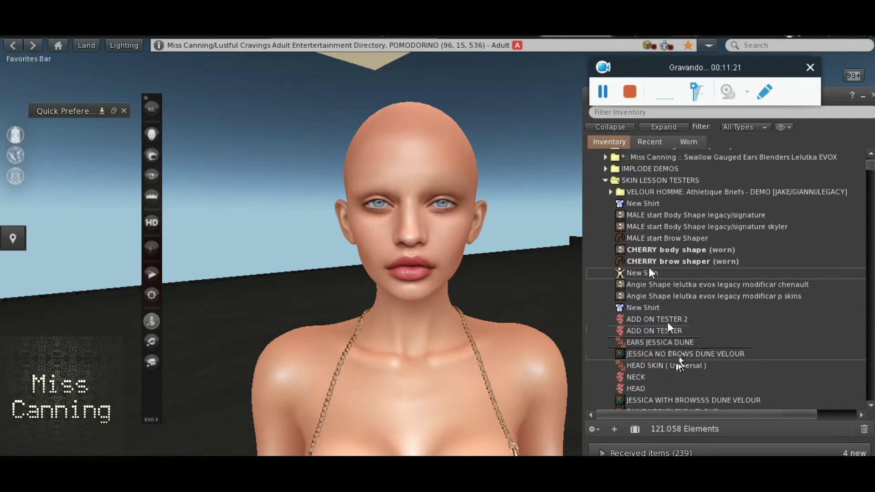
click(606, 180)
click(605, 181)
Add HEAD SKIN ( Universal ) to the avatar, open it for editing with the Appearance window minimised, and inspect the head
right_click(669, 364)
click(688, 302)
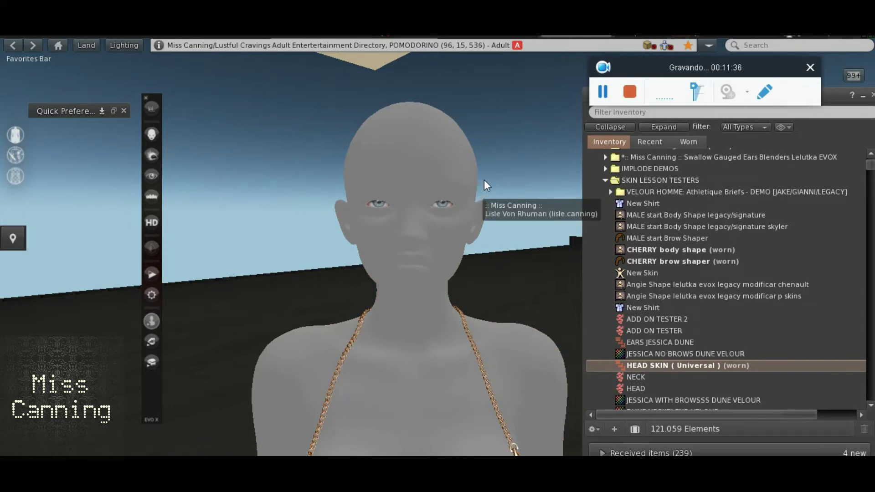
right_click(658, 365)
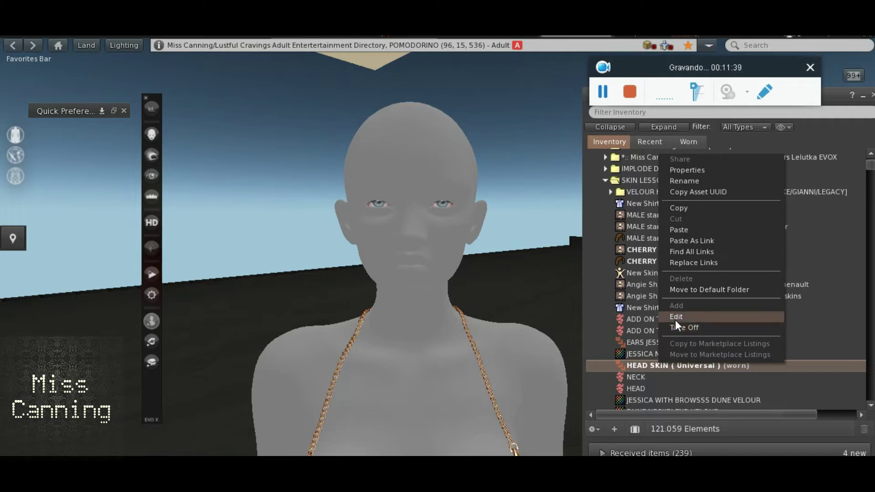
click(675, 317)
click(426, 54)
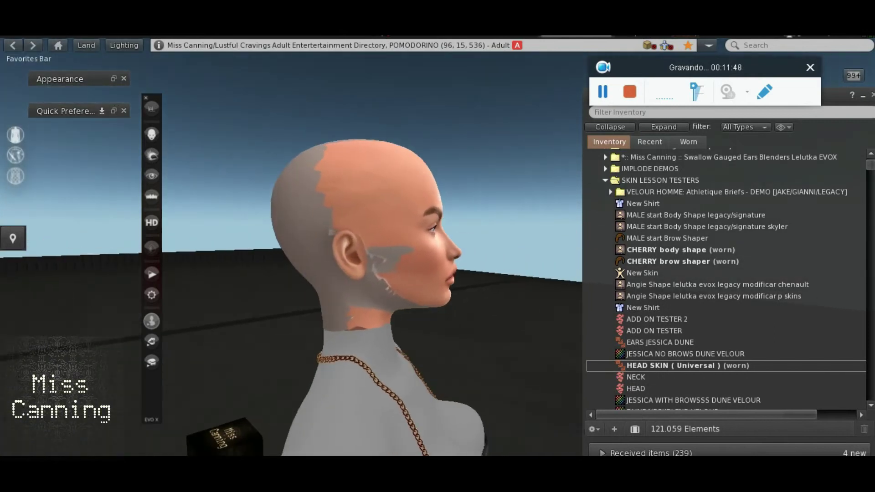
drag(448, 264, 510, 319)
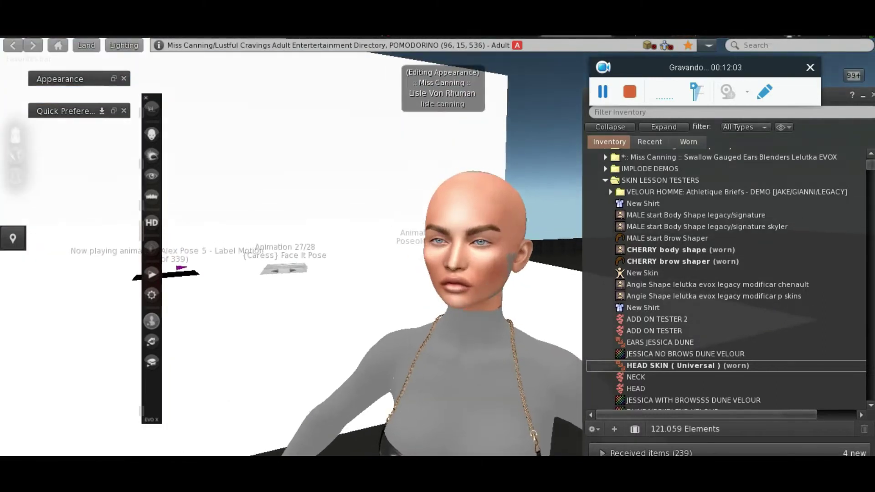
Switch to Photoshop, bring up template 3d for projection FEMALE.psd, and orbit the 3D head to inspect how the face texture sits on it
key(alt+Tab)
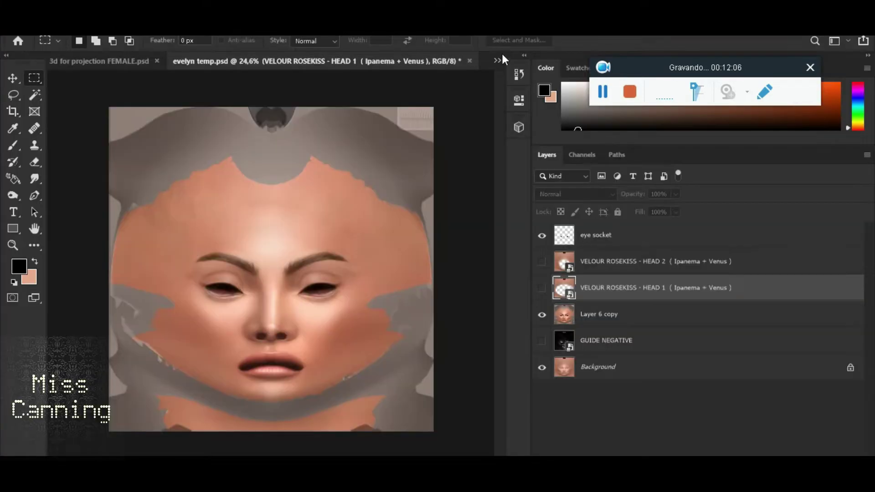
click(498, 60)
click(565, 136)
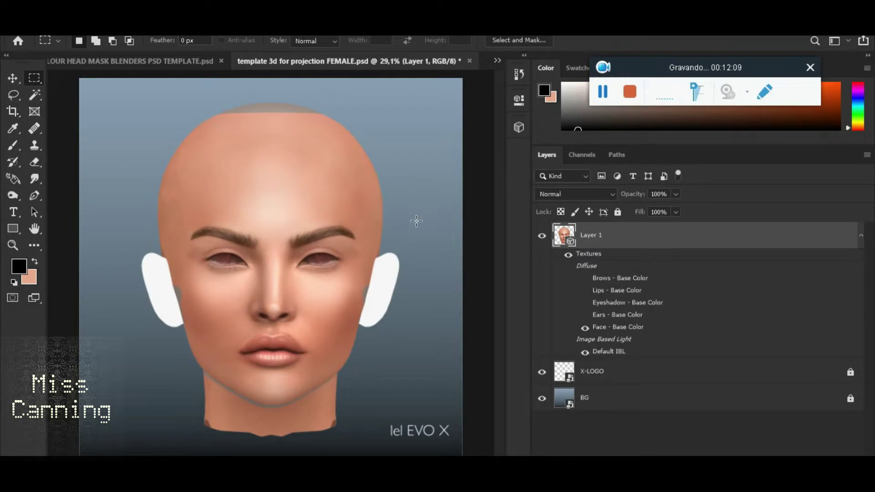
click(15, 82)
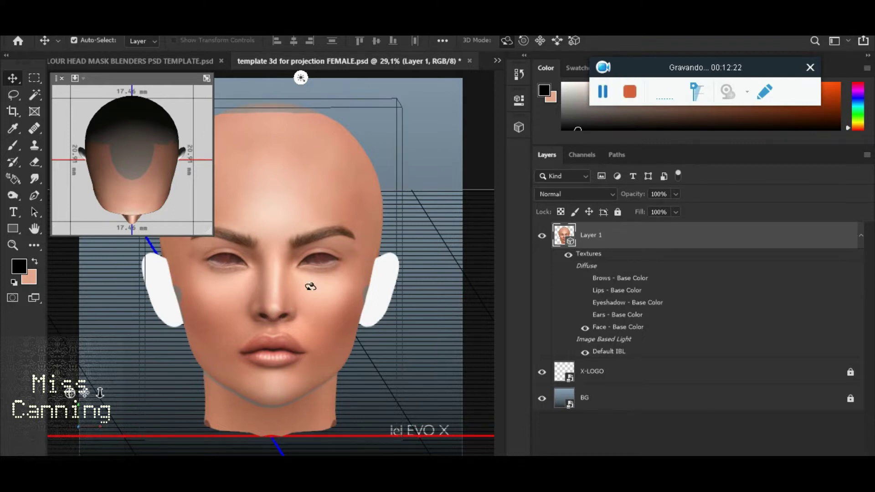
drag(450, 283, 271, 205)
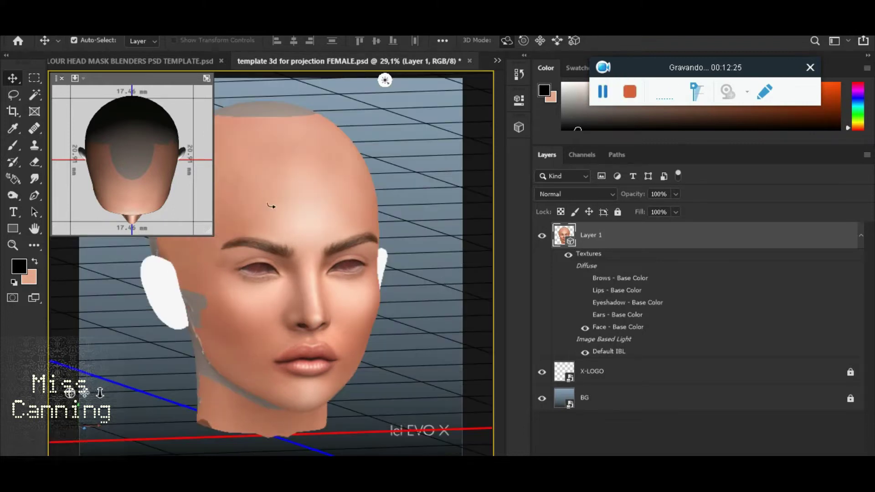
mouse_move(404, 244)
mouse_down()
mouse_move(424, 250)
mouse_move(303, 246)
mouse_move(383, 244)
mouse_up()
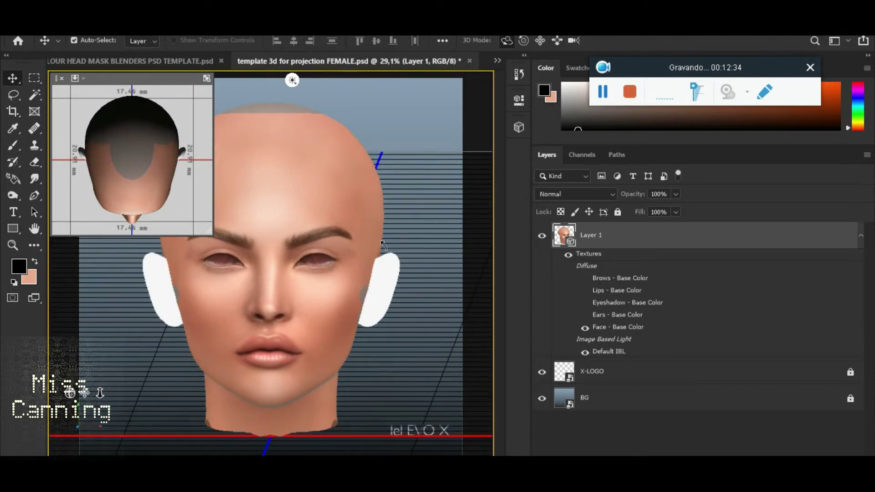
drag(293, 274, 294, 276)
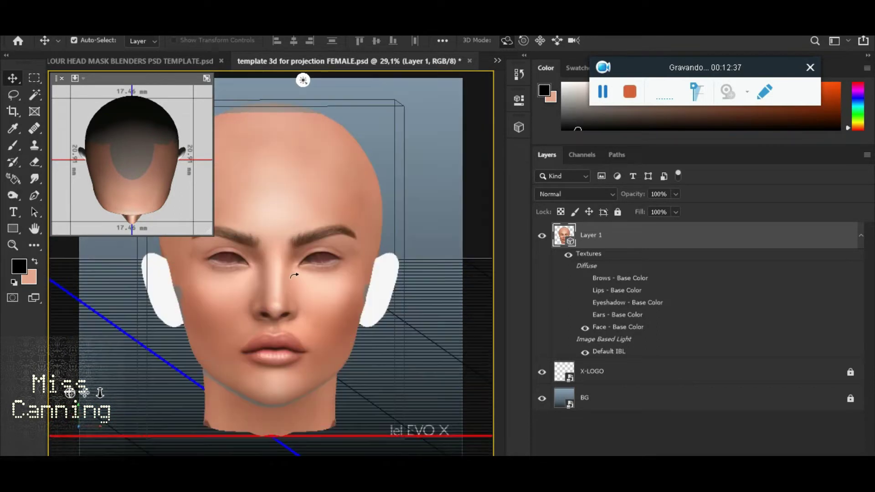
click(38, 78)
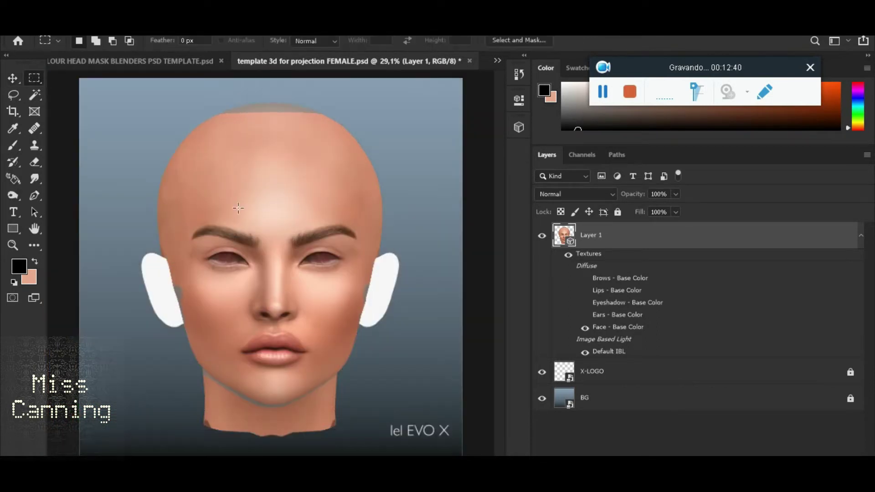
Examine the 3D head's face from the front, checking the eye area up close and the whole head at a wider view
click(14, 79)
mouse_move(231, 299)
mouse_down()
mouse_move(318, 303)
mouse_move(228, 303)
mouse_move(240, 303)
mouse_up()
click(34, 78)
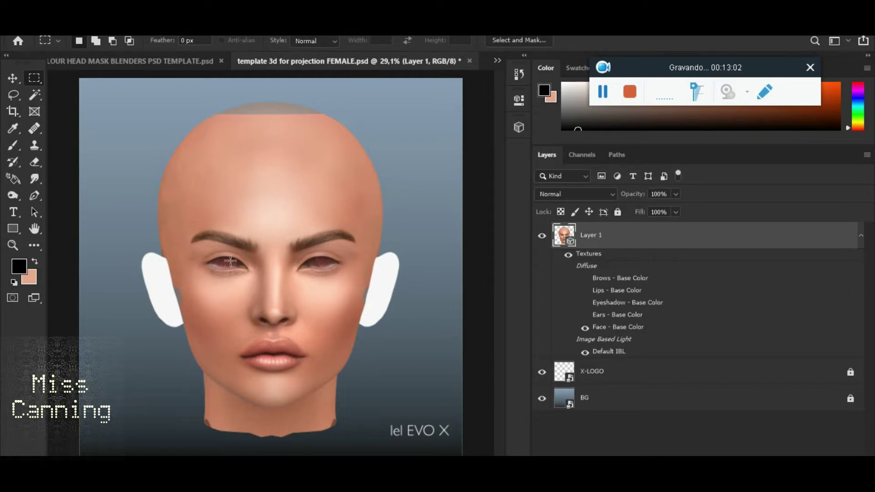
scroll(228, 261, up, 2)
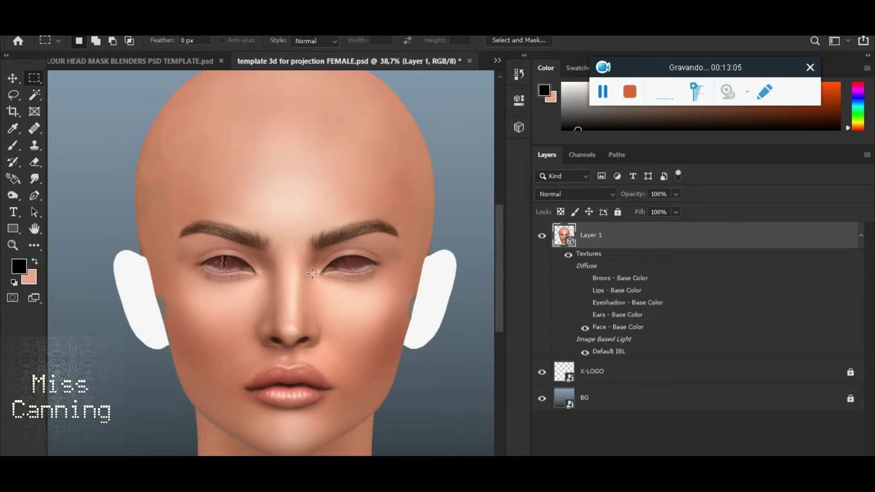
scroll(297, 255, down, 1)
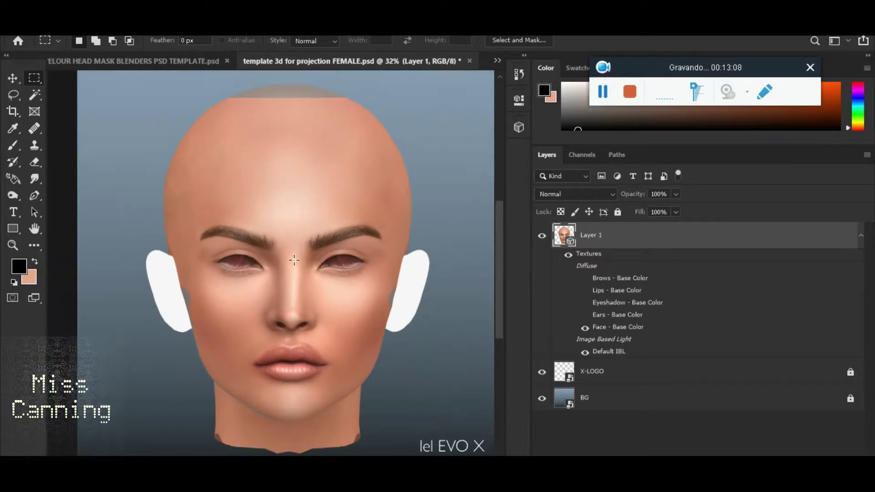
click(12, 79)
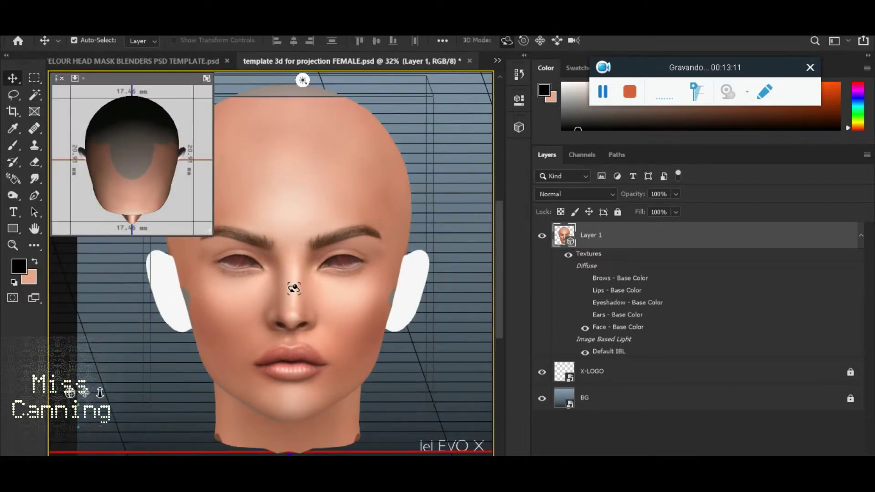
scroll(282, 317, down, 1)
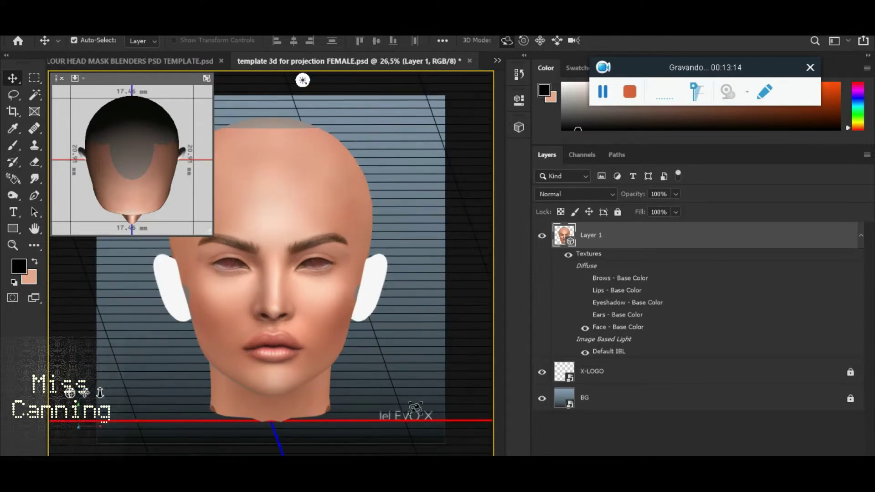
click(35, 79)
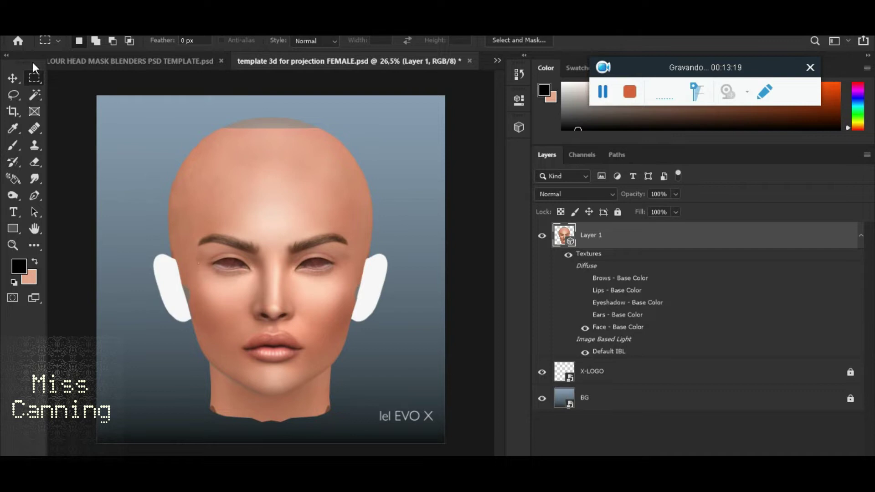
Turn the 3D head to a three-quarter view to examine the texture edges near the ear and jaw, and return it to the front
click(13, 79)
drag(228, 288, 250, 294)
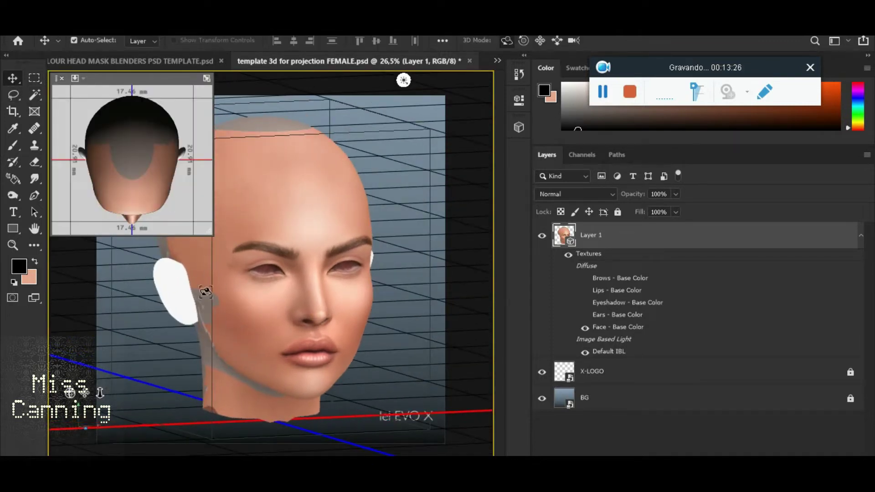
key(m)
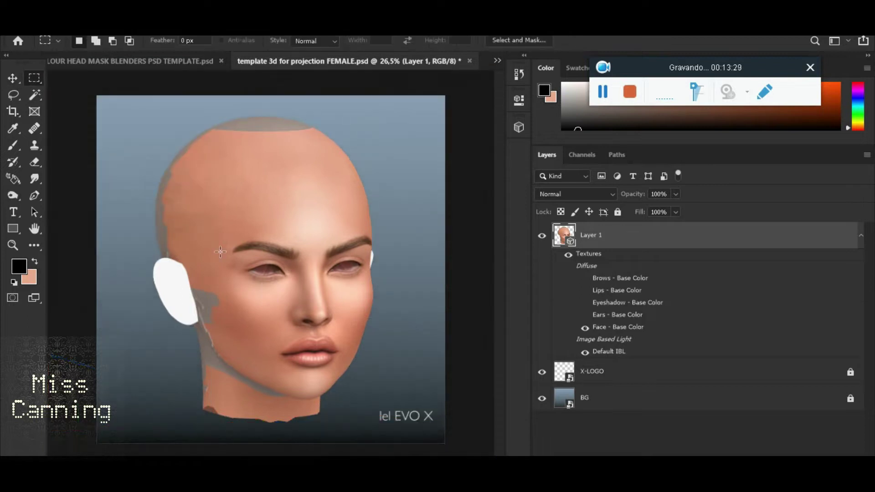
click(13, 79)
drag(254, 275, 282, 281)
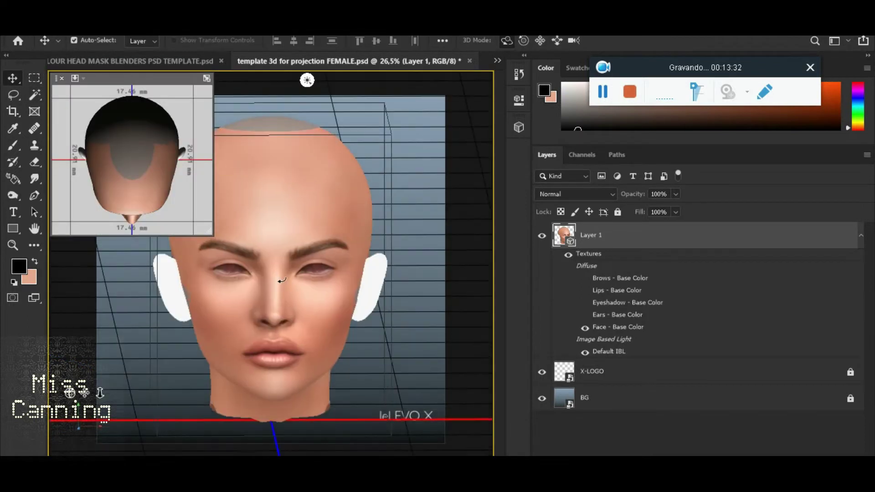
Return to evelyn temp.psd and preview the VELOUR ROSEKISS HEAD 2 and HEAD 1 blenders in turn over Layer 6 copy
click(498, 61)
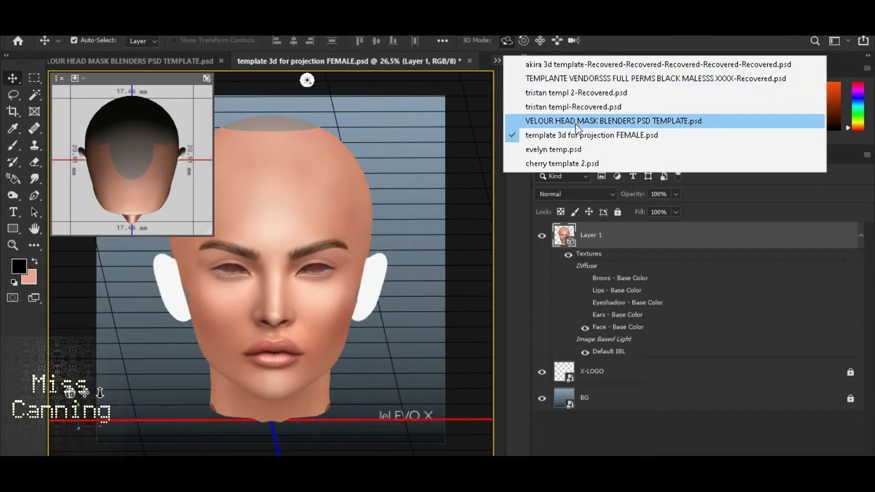
click(575, 151)
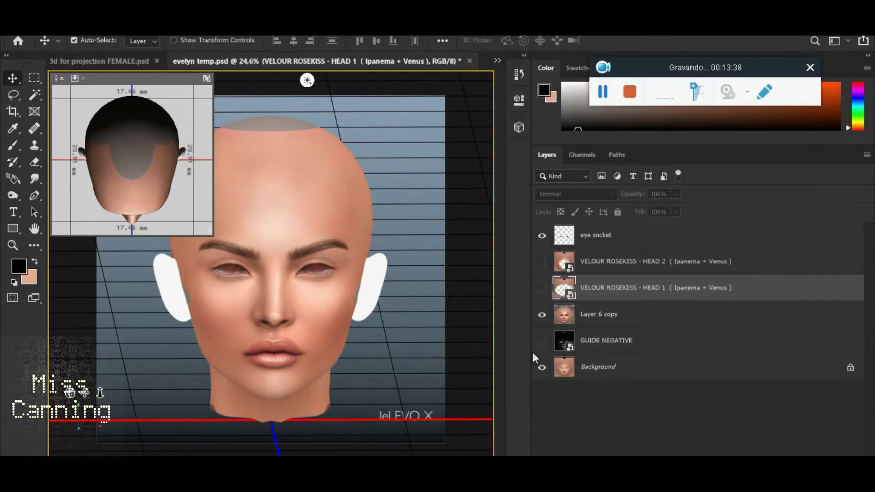
click(634, 376)
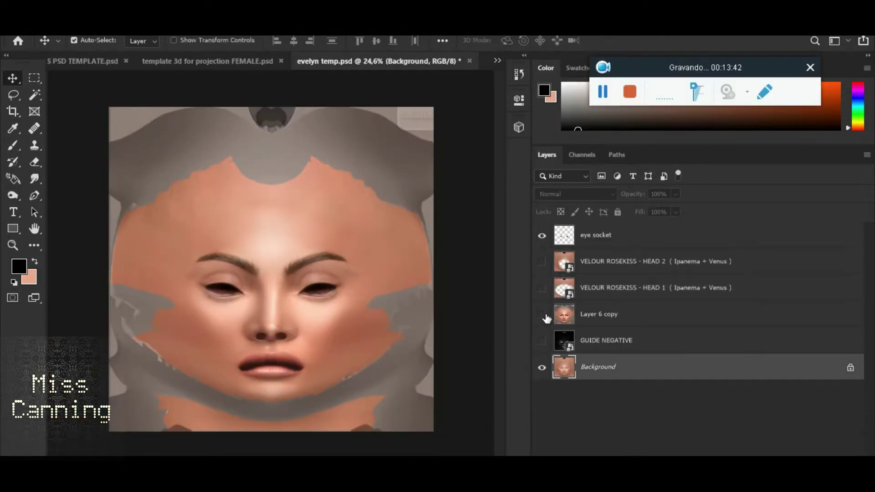
click(542, 315)
click(542, 315)
click(542, 262)
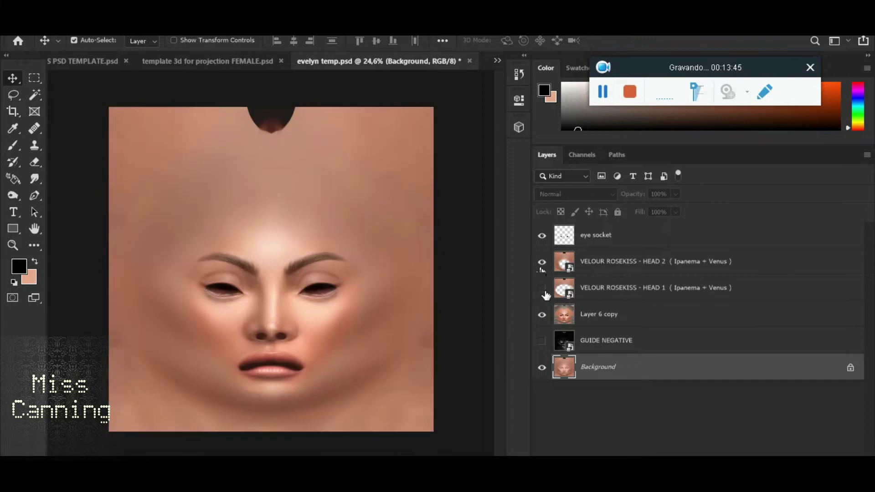
click(542, 262)
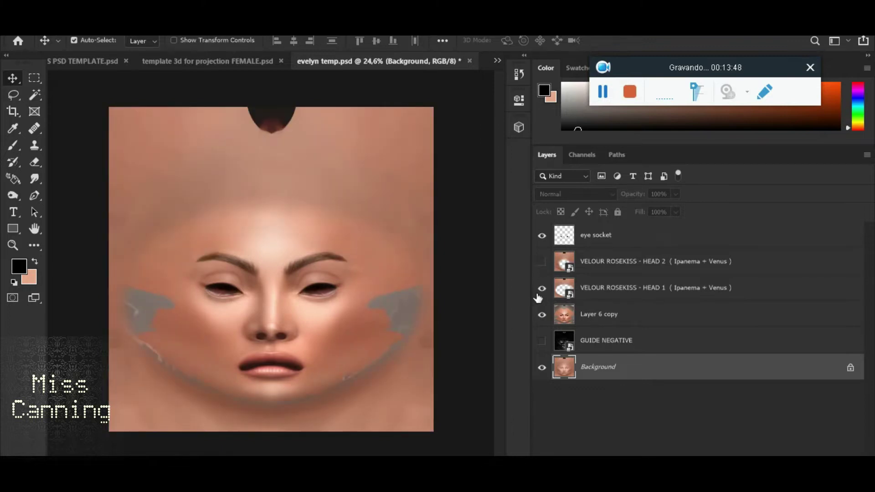
click(543, 288)
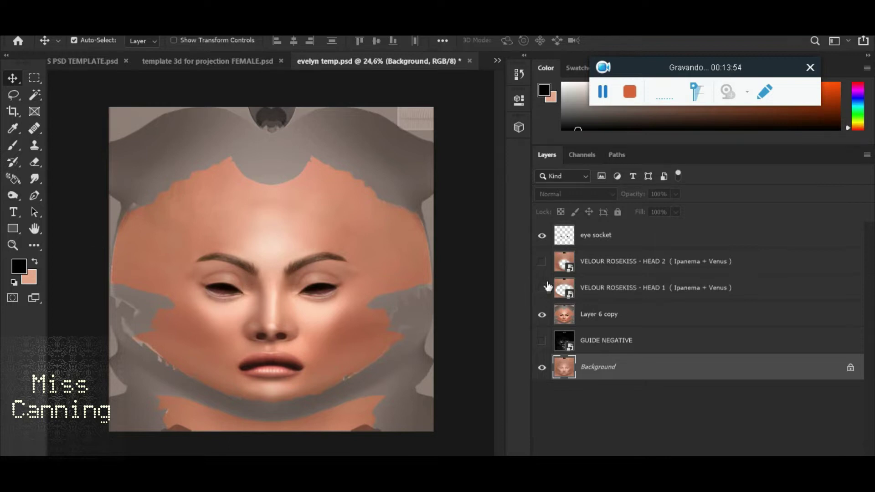
Preview the VELOUR ROSEKISS HEAD 2 blender over the face, comparing it with Layer 6 copy hidden and shown, and hide the blender
click(542, 262)
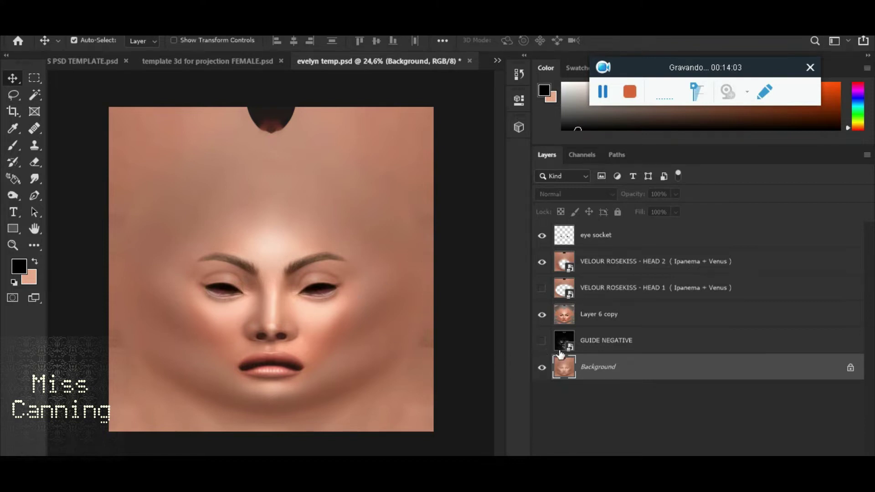
click(542, 314)
click(542, 315)
click(542, 315)
scroll(322, 337, up, 1)
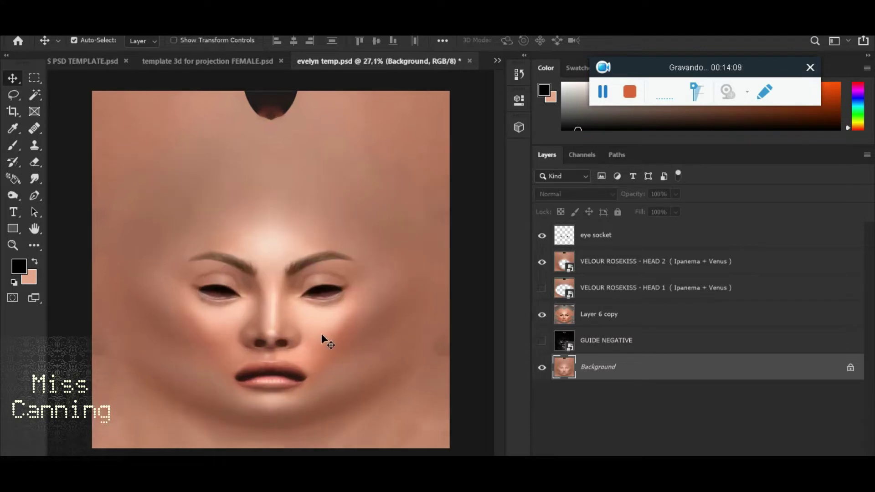
scroll(322, 340, up, 3)
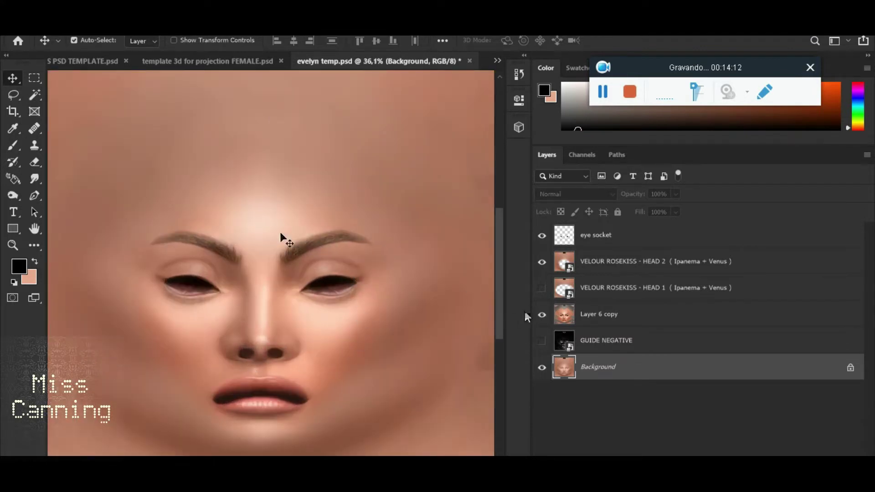
click(616, 271)
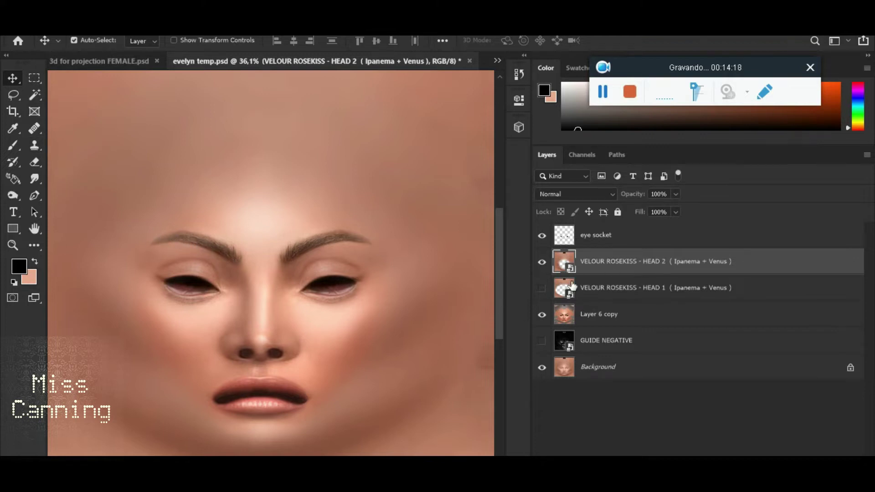
key(ctrl+0)
click(544, 272)
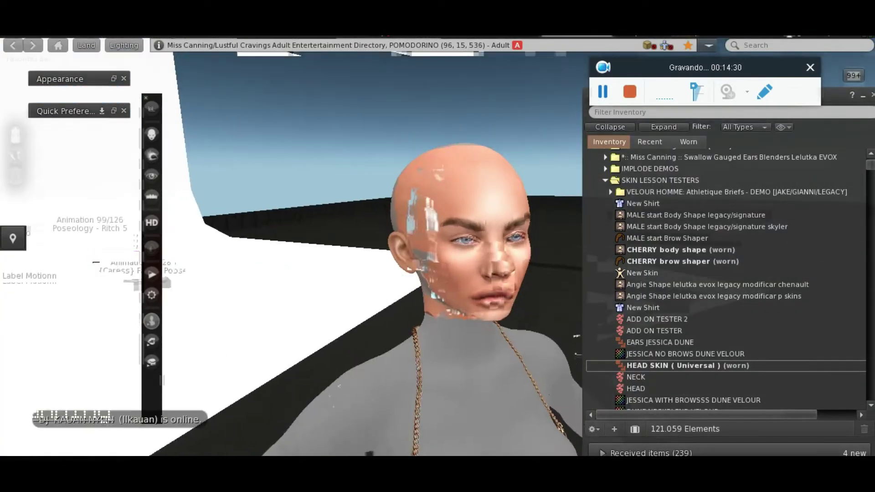
Inspect the worn head skin on the avatar in the Second Life viewer, and examine the unblended face texture up close in Photoshop
drag(401, 253, 378, 255)
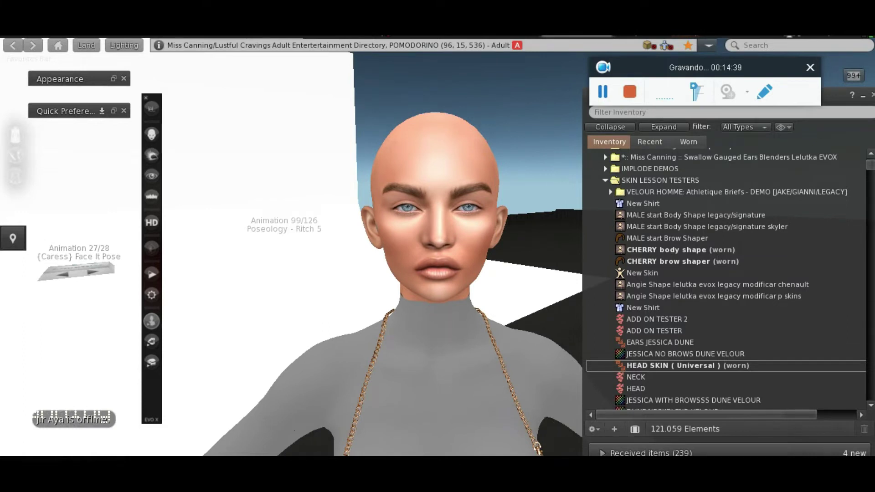
key(alt+Tab)
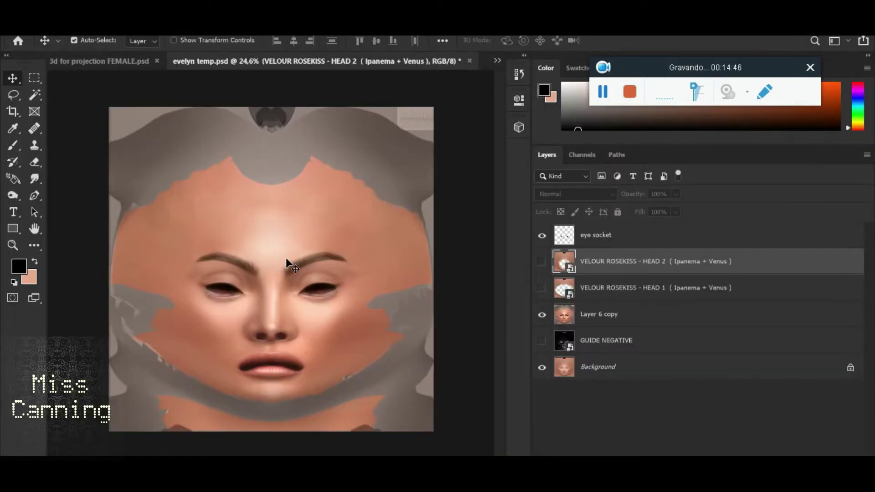
scroll(290, 342, up, 2)
scroll(304, 363, down, 2)
scroll(308, 363, up, 1)
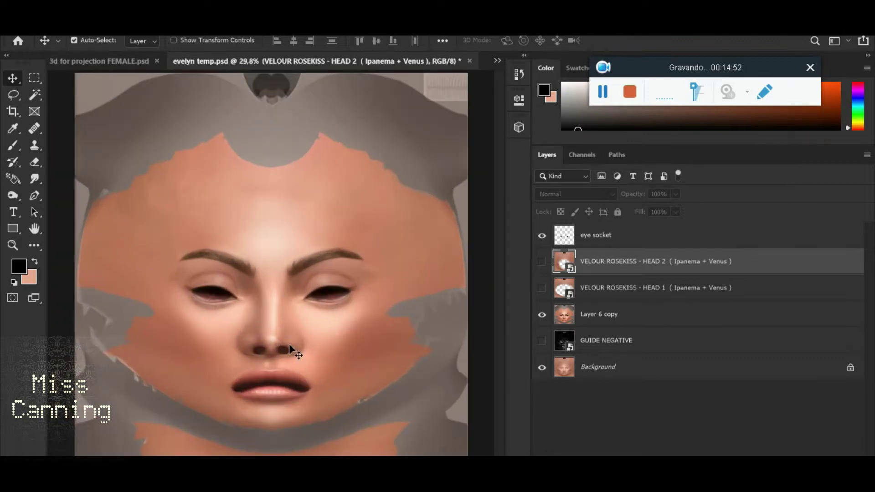
scroll(289, 344, up, 1)
scroll(319, 310, down, 1)
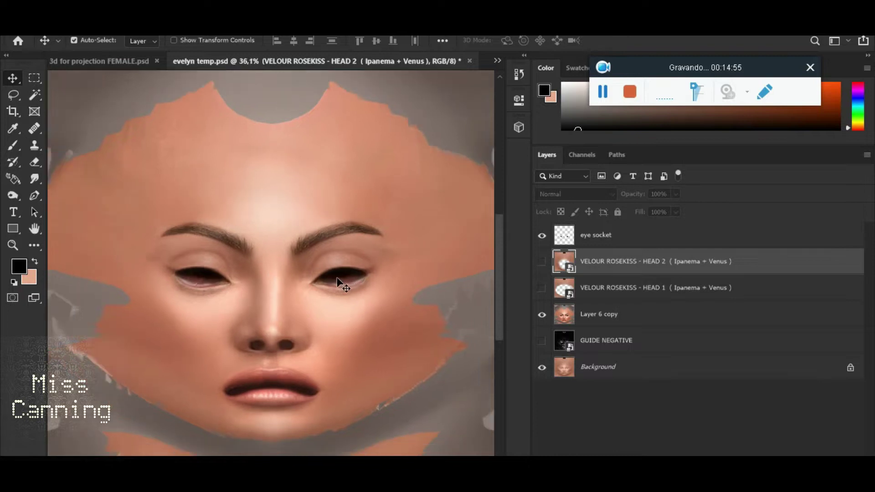
Duplicate the Background layer, move the copy directly above VELOUR ROSEKISS - HEAD 2, and hide both of those layers
click(542, 261)
click(624, 370)
right_click(621, 368)
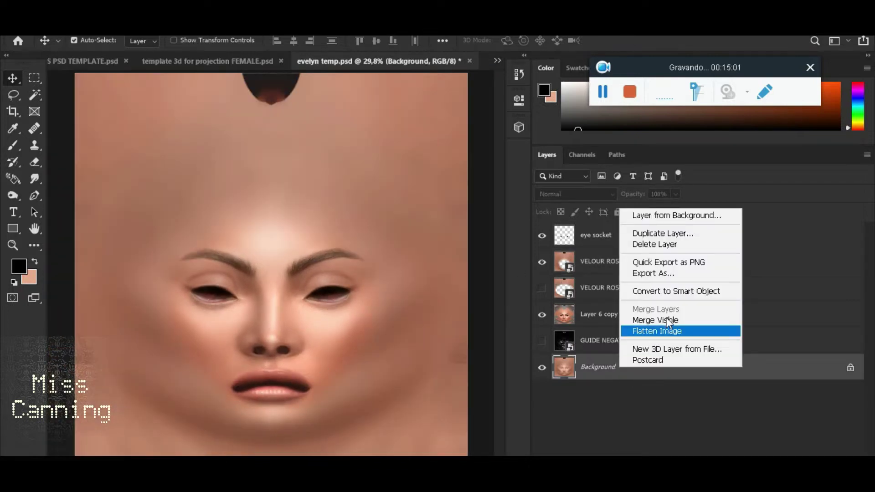
click(663, 234)
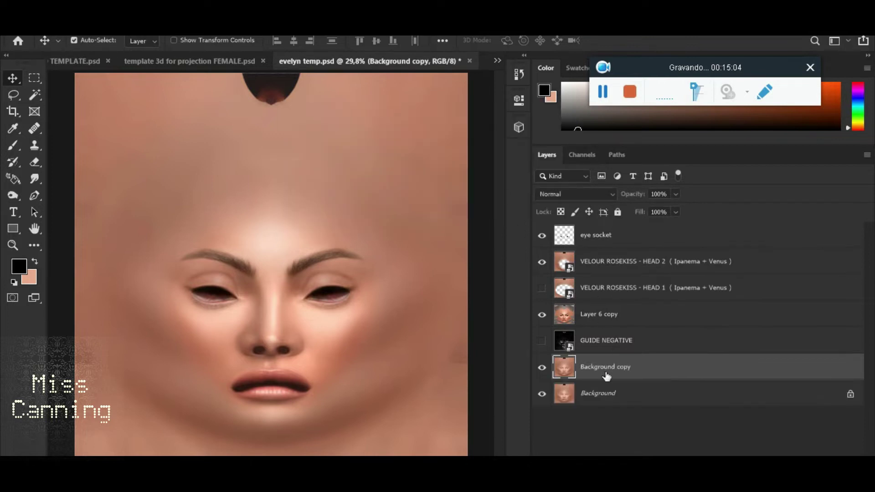
drag(582, 376, 595, 253)
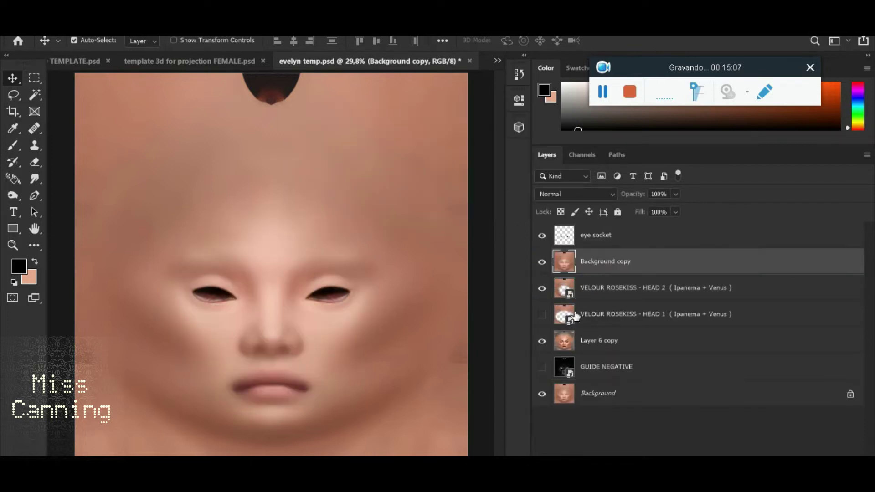
click(542, 263)
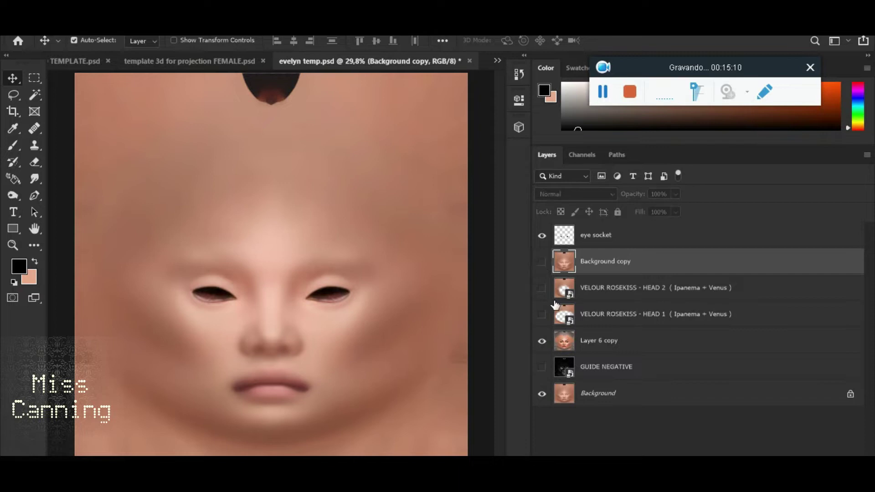
Show the VELOUR ROSEKISS HEAD 1 blender over Layer 6 copy and compare its grey cheek areas with the avatar's head in the Second Life viewer
click(542, 315)
click(637, 320)
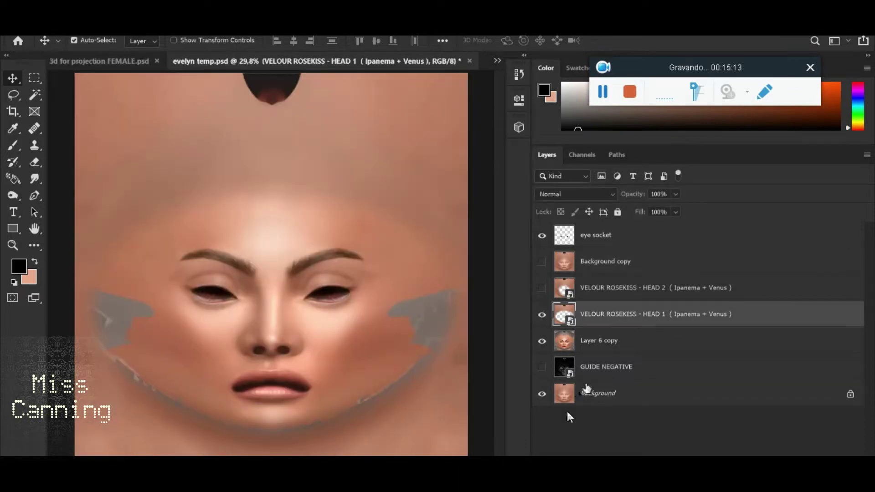
key(alt+Tab)
alt+drag(438, 234, 387, 288)
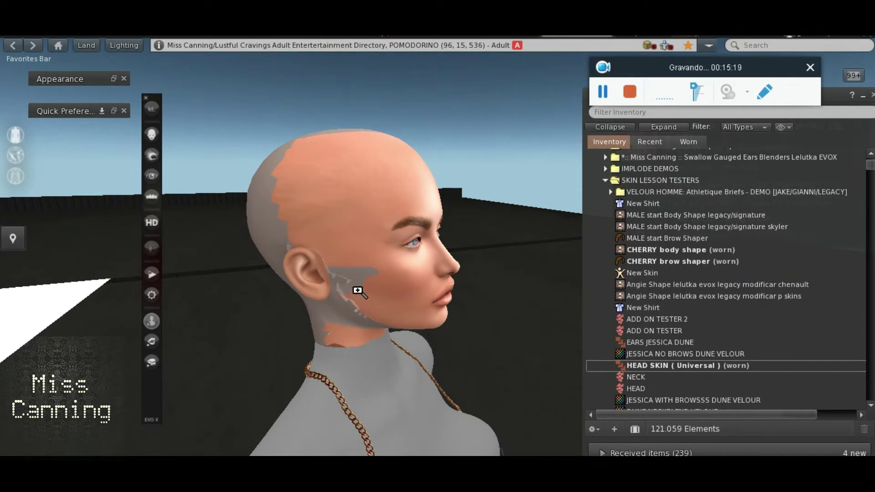
key(alt+Tab)
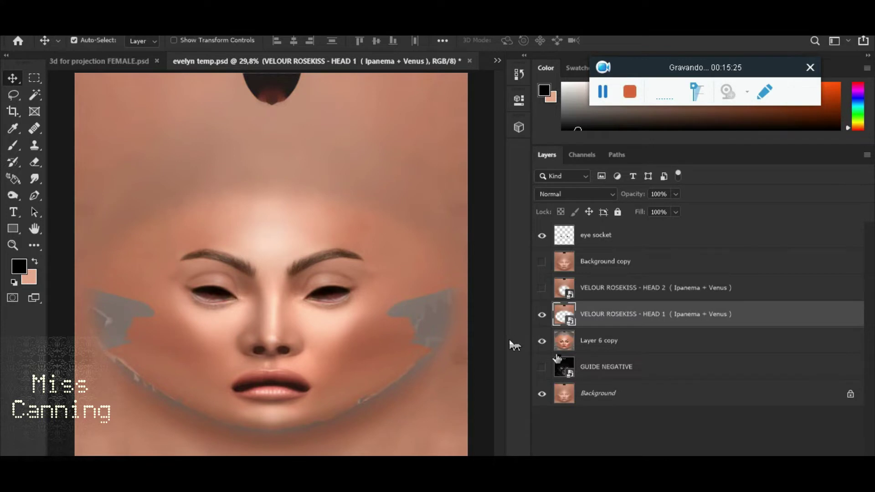
Duplicate Layer 6 copy, keeping the default name
right_click(593, 348)
click(636, 80)
key(Return)
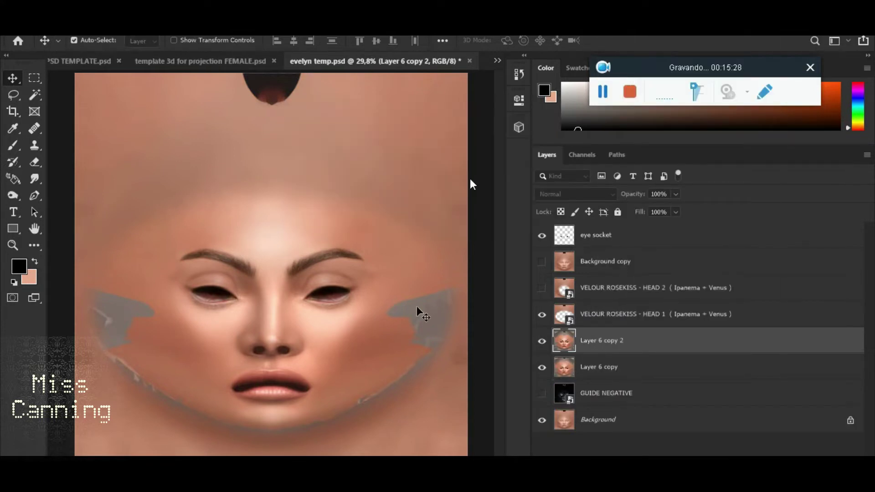
Pick the Smudge tool with the 196 px soft round brush and examine the grey patches beside the cheeks on Layer 6 copy 2
scroll(419, 314, up, 1)
click(36, 175)
right_click(243, 302)
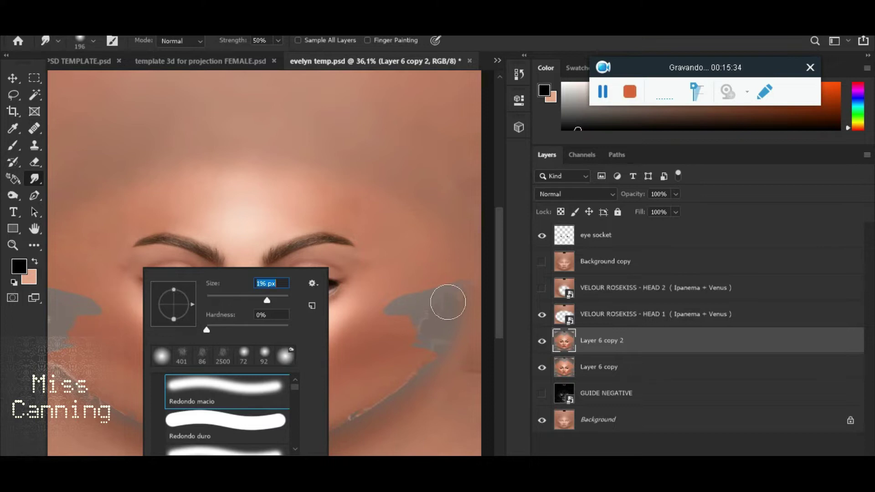
click(499, 297)
scroll(133, 348, down, 3)
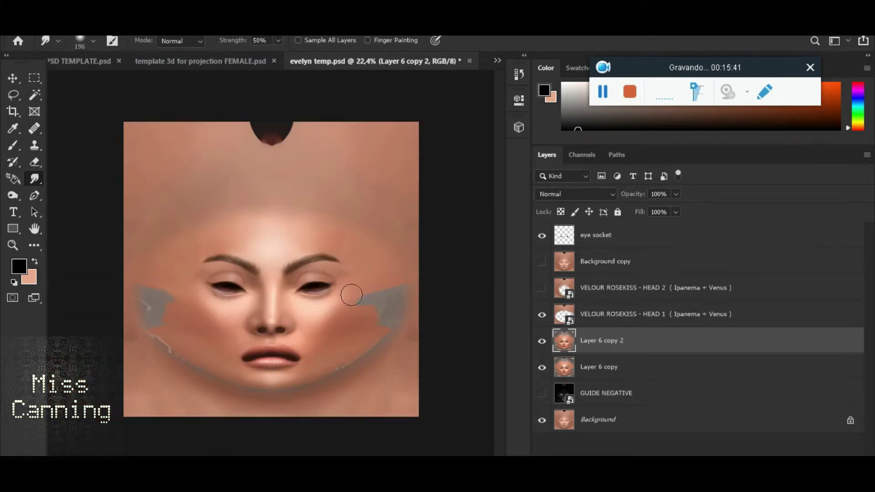
mouse_move(376, 299)
mouse_down()
mouse_move(407, 290)
mouse_move(376, 299)
mouse_up()
scroll(284, 279, up, 2)
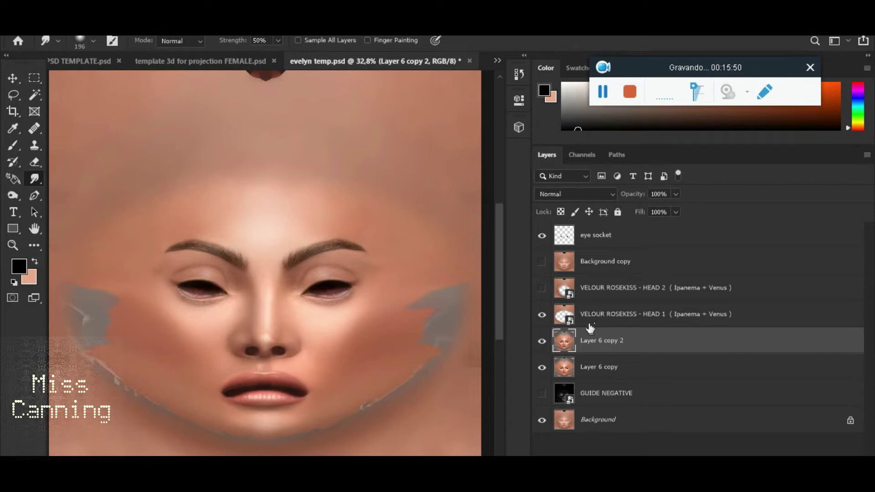
Hide the HEAD 1 blender, show VELOUR ROSEKISS - HEAD 2, and rasterize its smart object so it can be erased
click(558, 321)
click(542, 315)
click(593, 297)
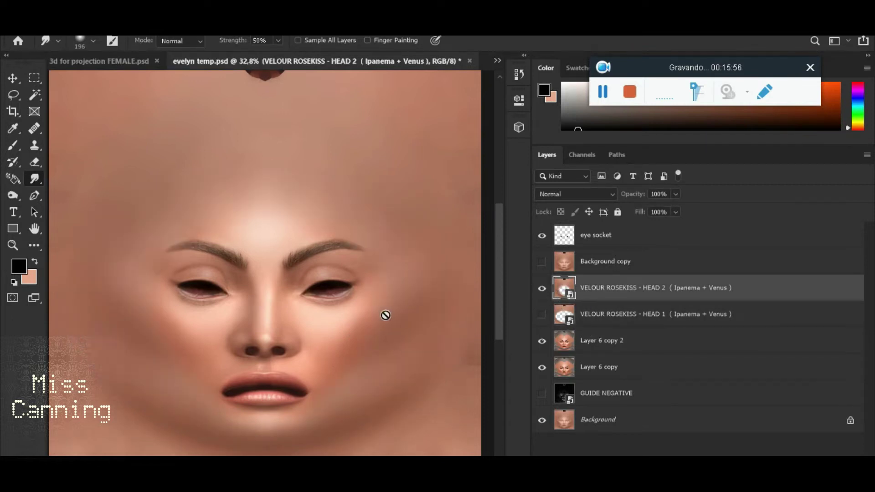
click(380, 357)
click(415, 205)
Reduce the HEAD 2 blender to 71% opacity and erase its inner edge around the eyes and brows with a 259 px soft brush
drag(676, 194, 661, 210)
scroll(292, 274, up, 2)
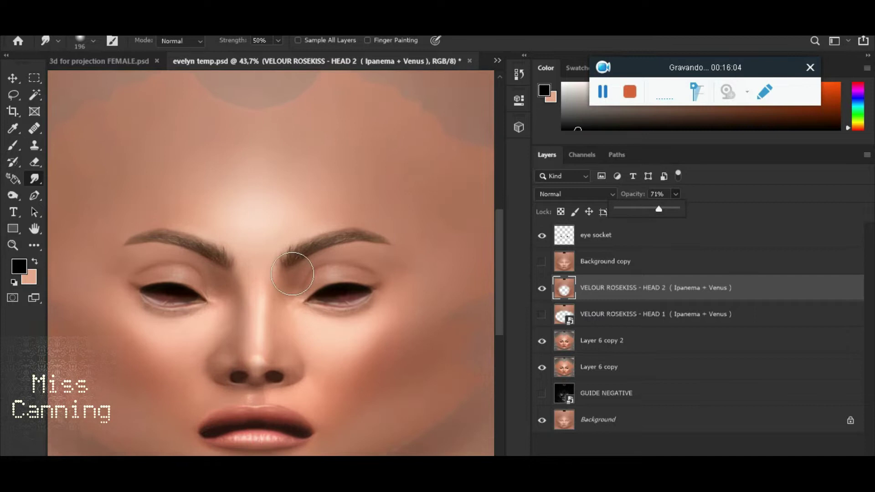
click(35, 164)
right_click(214, 273)
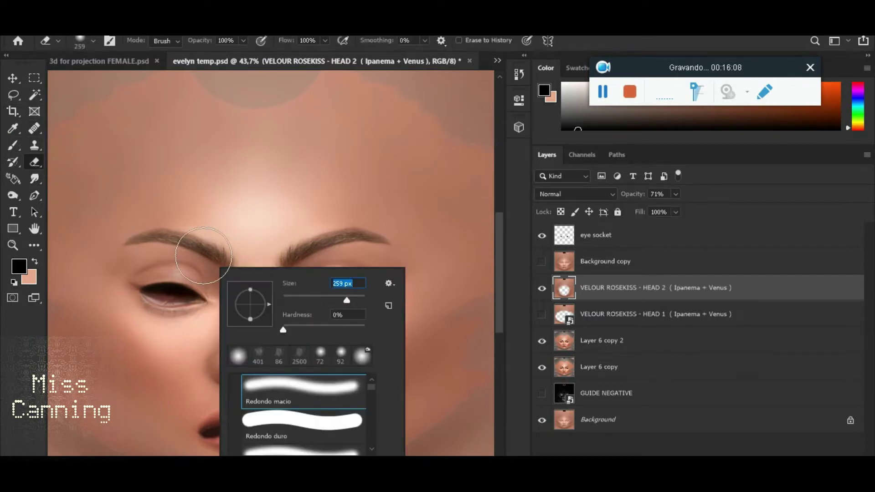
key(Return)
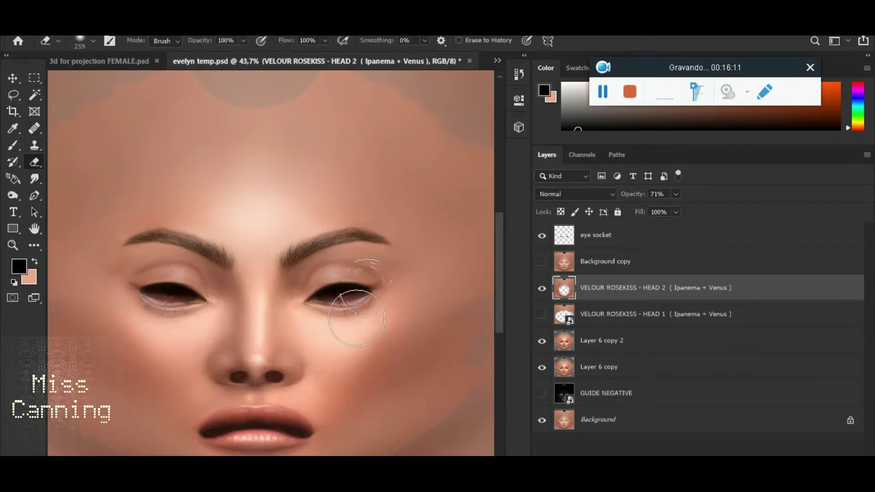
drag(499, 244, 499, 263)
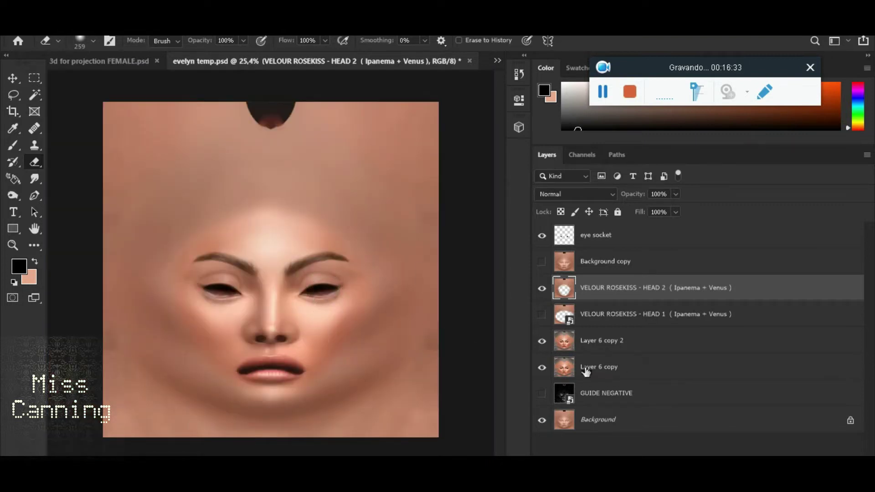
Show the Background copy layer and set its blend mode to Saturation
click(566, 265)
click(542, 262)
click(564, 195)
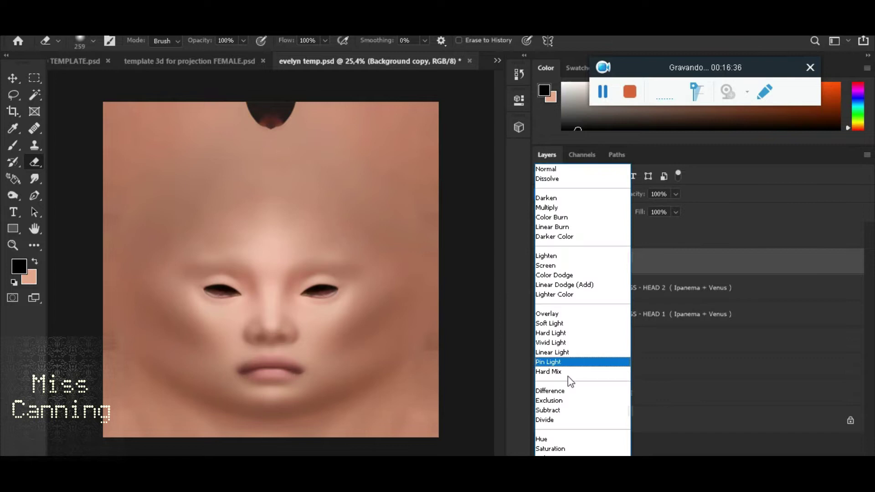
click(552, 449)
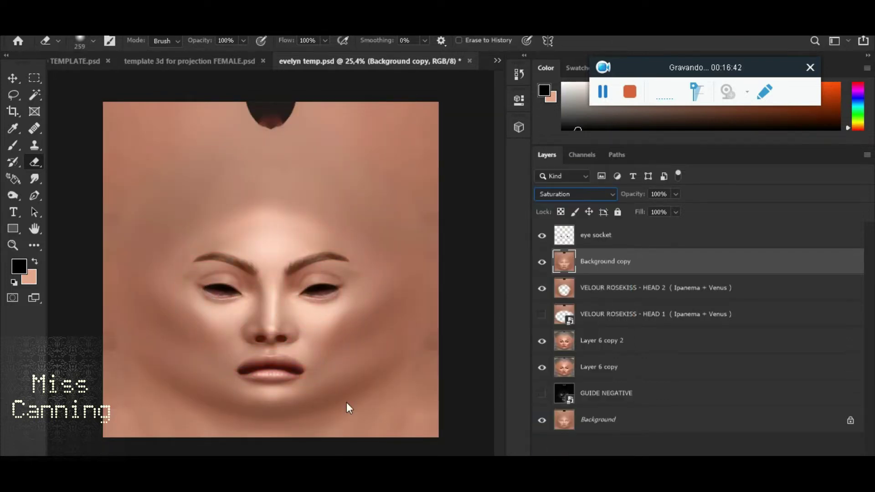
Inspect the Saturation blend on the face up close, then hide Background copy and compare the face with HEAD 2 hidden and shown
click(32, 79)
scroll(331, 349, up, 3)
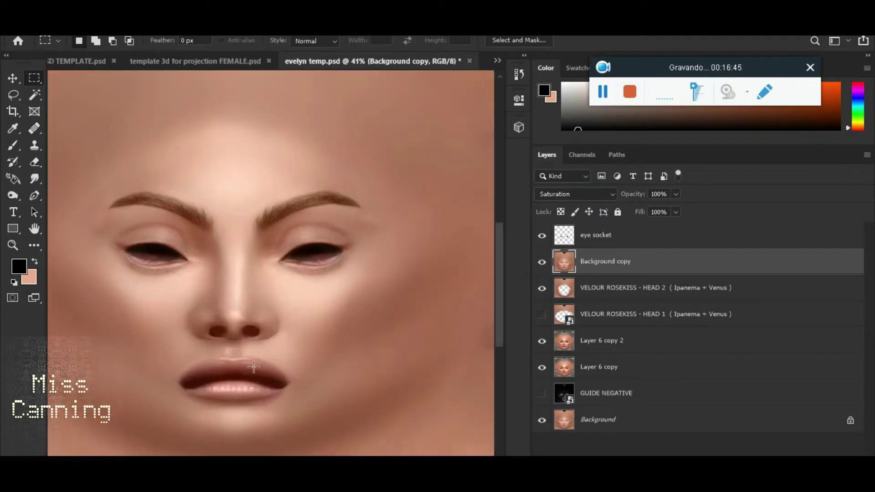
scroll(470, 292, down, 2)
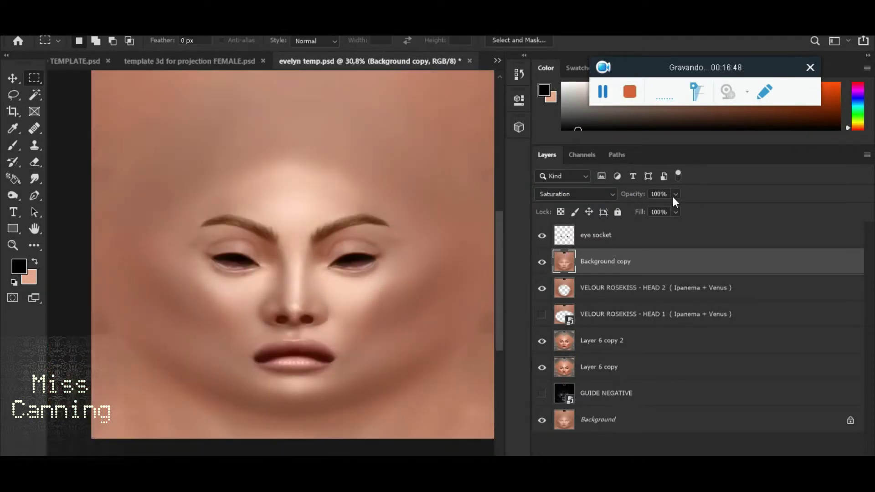
click(542, 263)
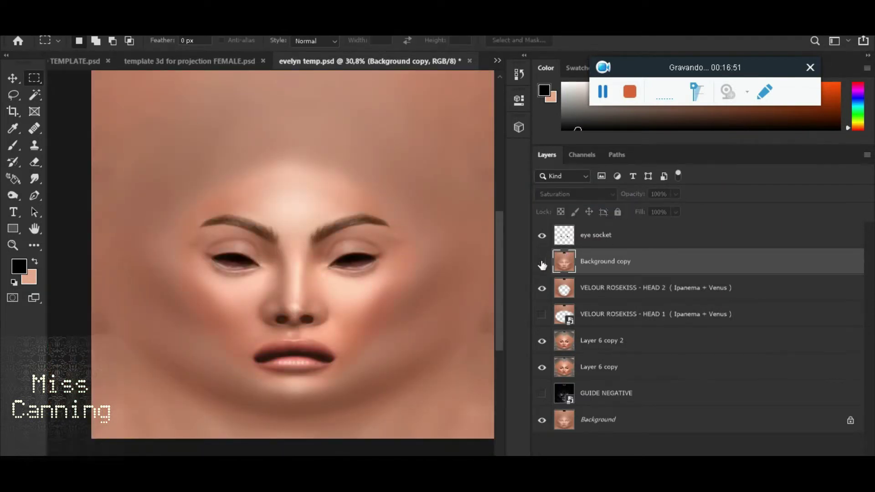
click(547, 289)
click(546, 289)
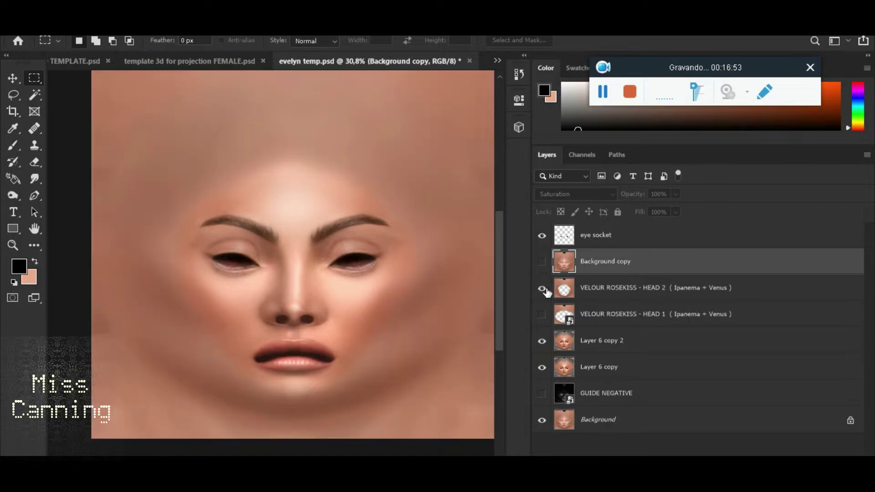
Apply a Hue/Saturation adjustment to Layer 6 copy 2 with Saturation at -15
click(623, 346)
scroll(395, 310, up, 1)
scroll(245, 320, up, 1)
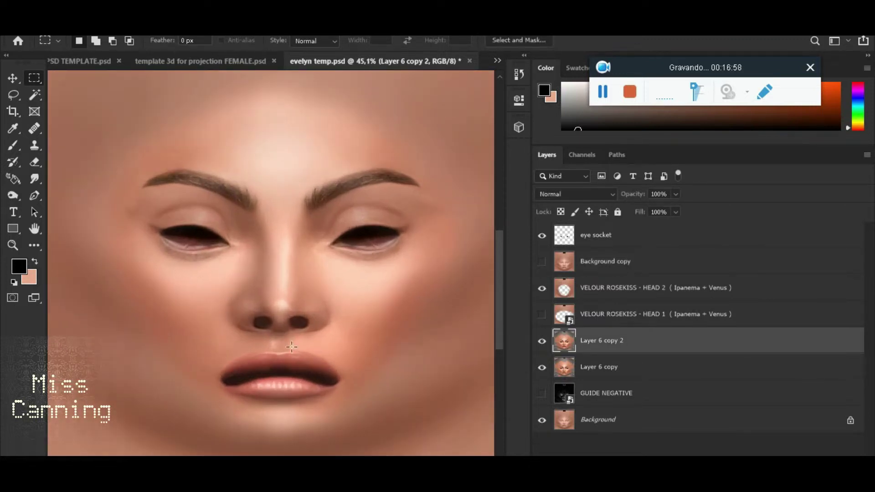
click(81, 26)
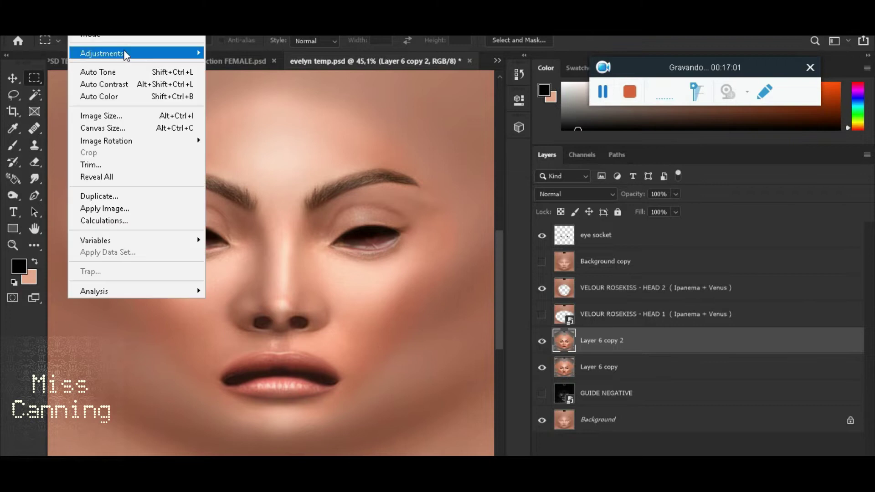
mouse_move(187, 56)
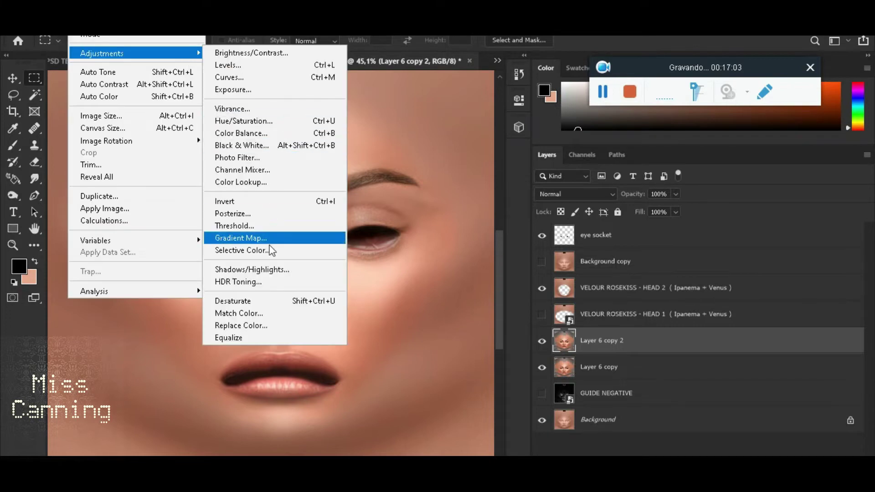
click(276, 122)
drag(642, 324, 634, 329)
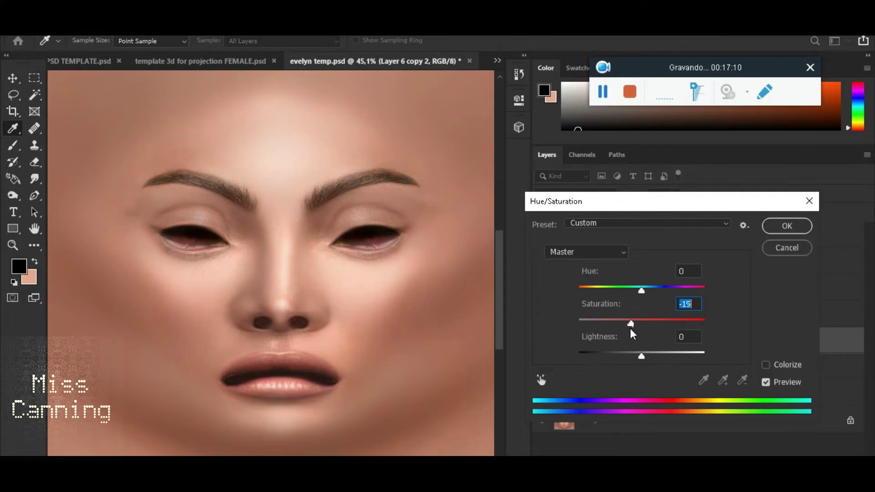
click(787, 226)
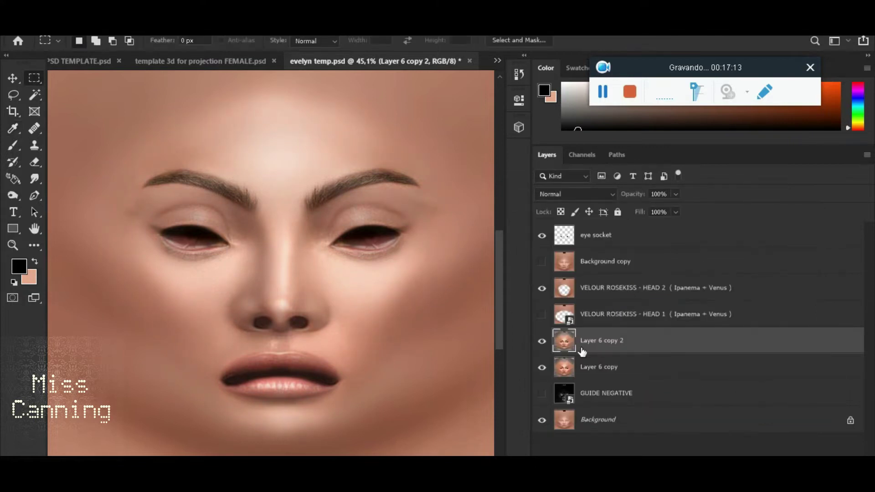
Apply an Exposure adjustment to Layer 6 copy 2 with Gamma Correction at 1,04
click(80, 33)
mouse_move(117, 53)
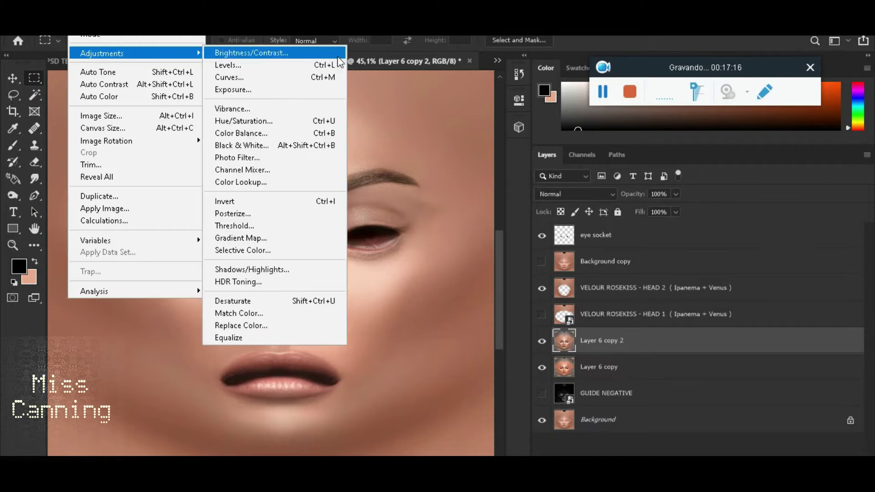
click(233, 89)
drag(644, 332, 642, 332)
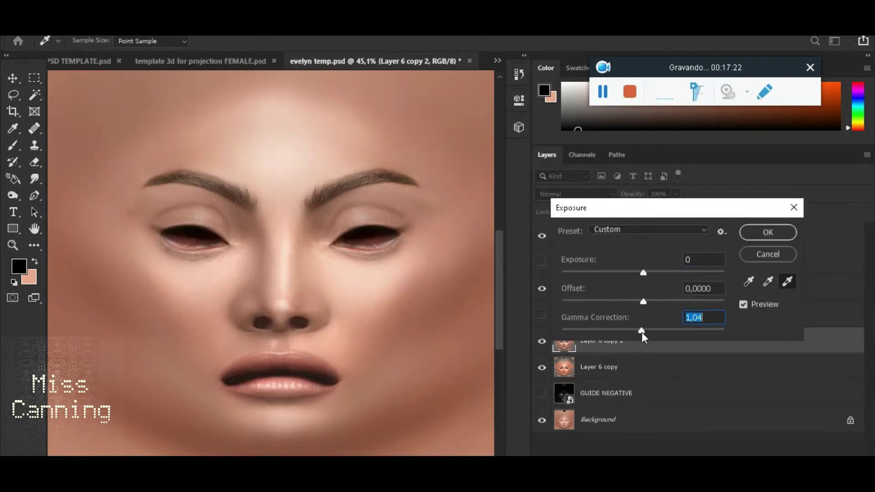
click(749, 238)
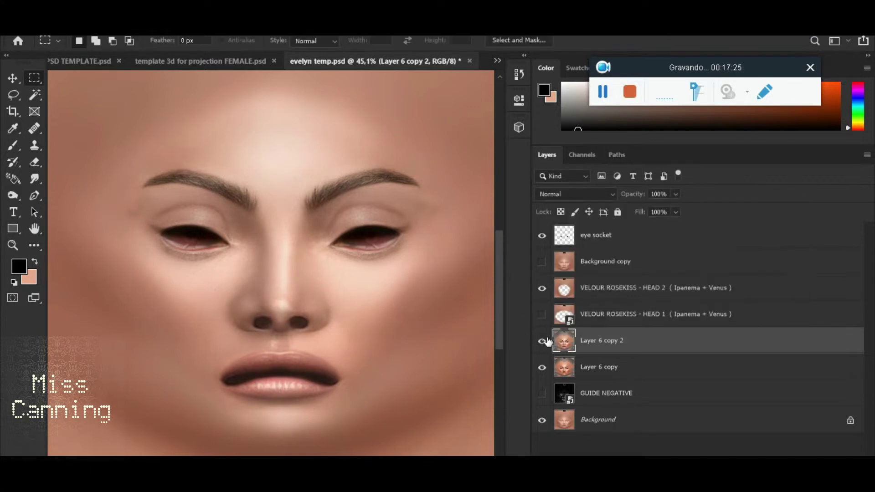
Compare the face with Layer 6 copy 2 hidden and shown, and lower that layer's opacity to about 80%
scroll(285, 287, down, 3)
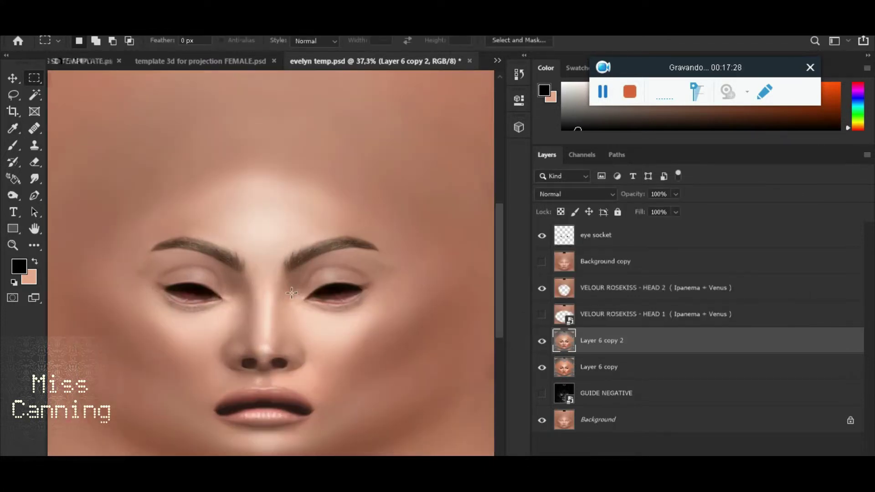
click(542, 342)
click(542, 342)
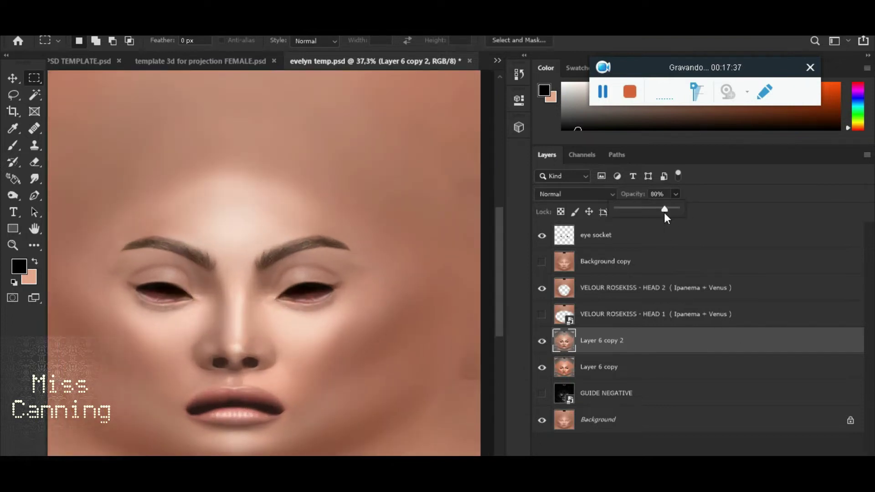
drag(688, 206, 497, 198)
scroll(253, 303, down, 6)
scroll(292, 324, up, 5)
Select the VELOUR ROSEKISS - HEAD 2 layer and pick the Eraser tool
click(596, 299)
click(596, 298)
click(34, 162)
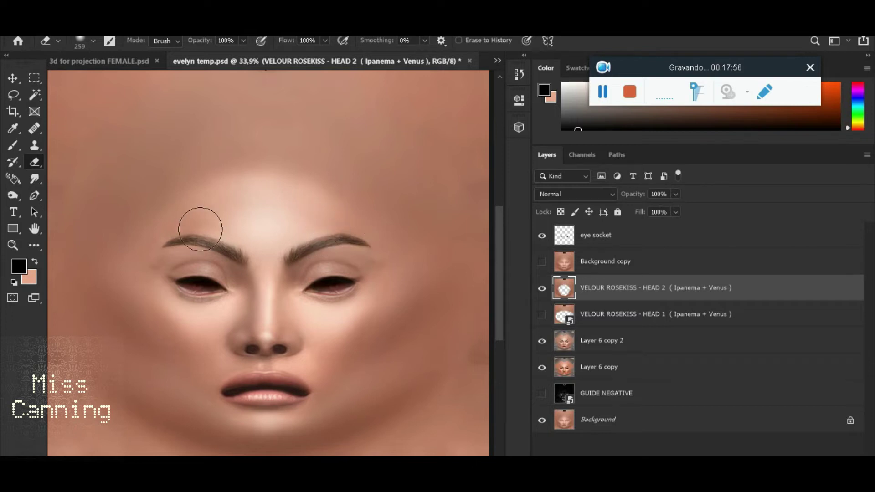
Save a PNG copy over Evelyn Test in the VELOUR HEAD TONE MASK BLENDERS folder, using the large file size option
click(33, 30)
click(77, 163)
click(191, 325)
click(191, 271)
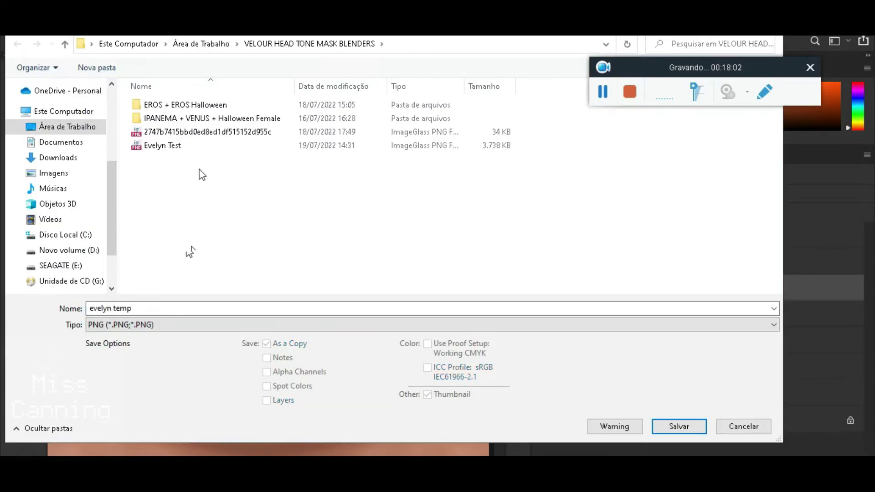
double_click(167, 145)
click(469, 252)
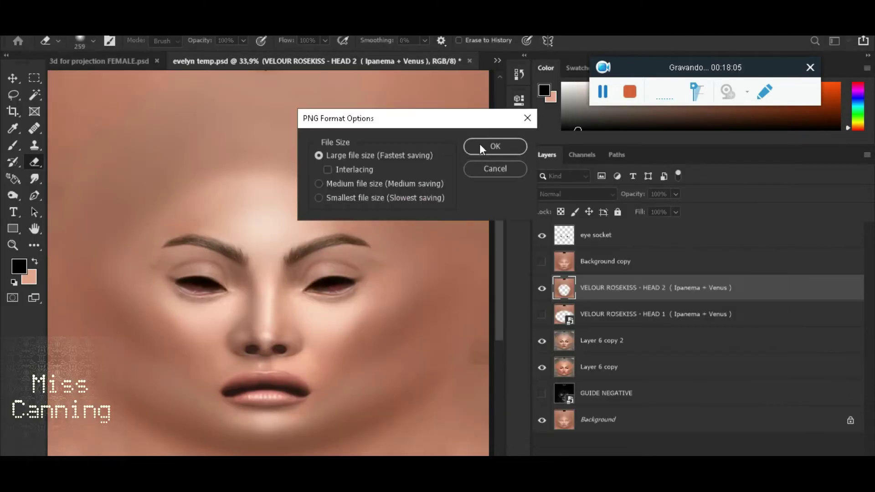
click(479, 144)
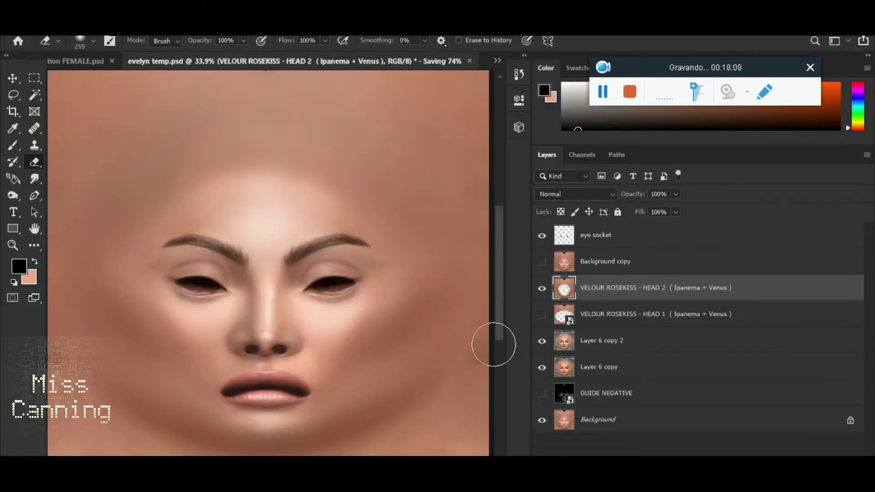
Save a fresh PNG copy of the face texture over Evelyn Test, using the large file size option
key(alt+Tab)
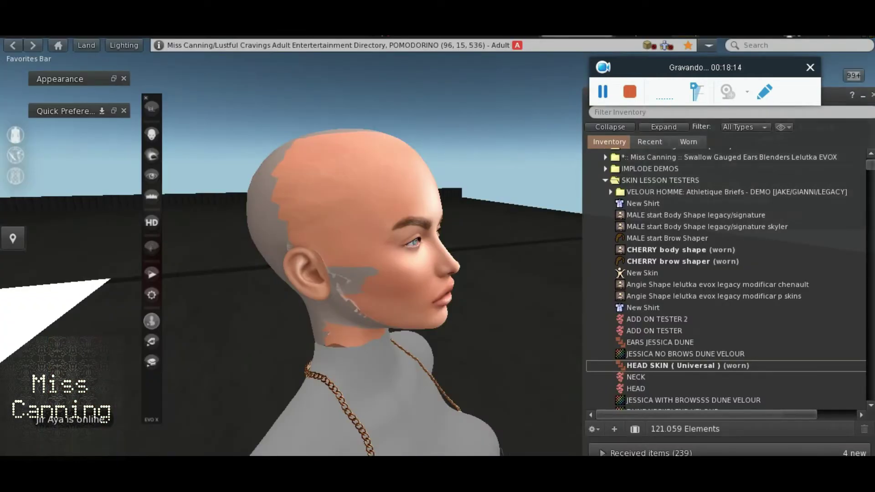
click(454, 428)
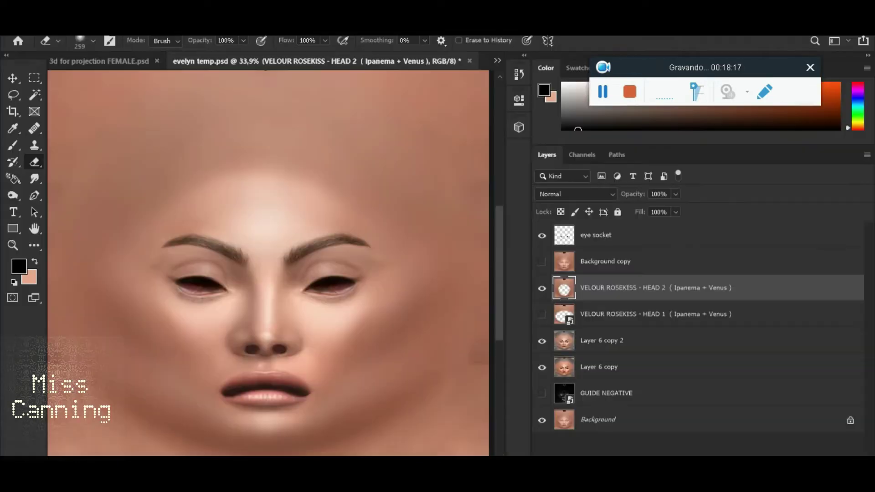
click(34, 28)
click(79, 162)
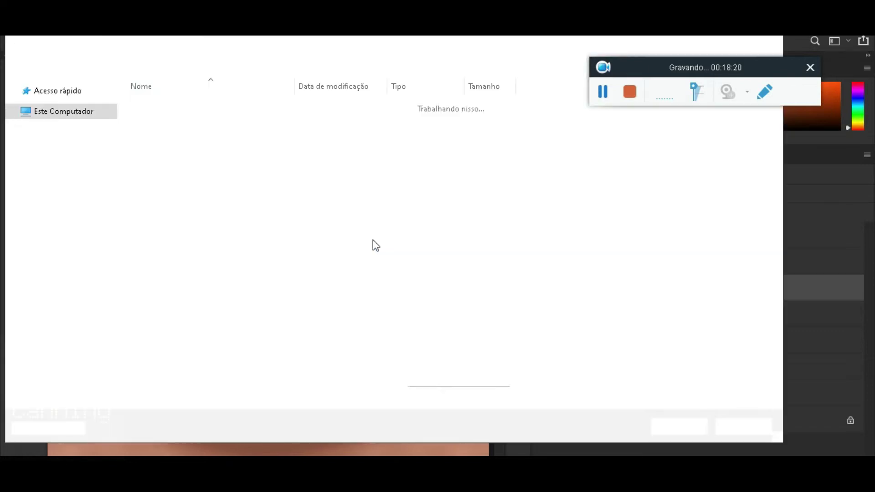
click(141, 324)
click(146, 275)
double_click(167, 148)
click(465, 252)
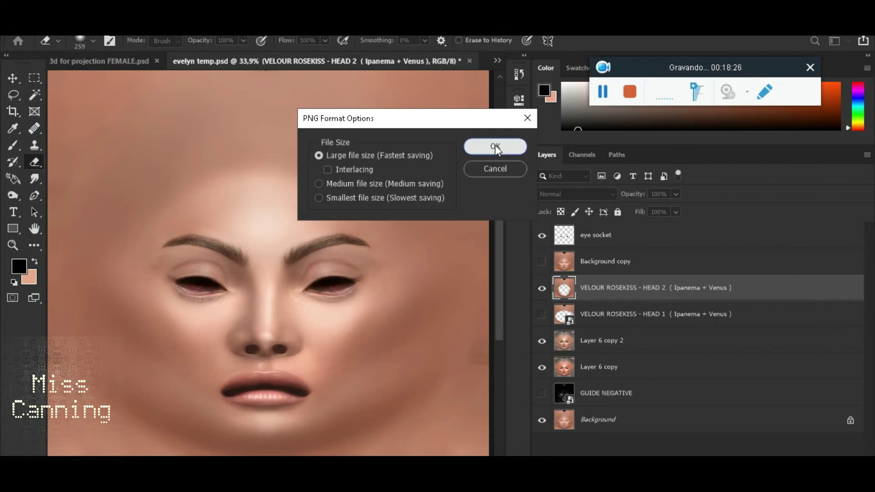
click(496, 147)
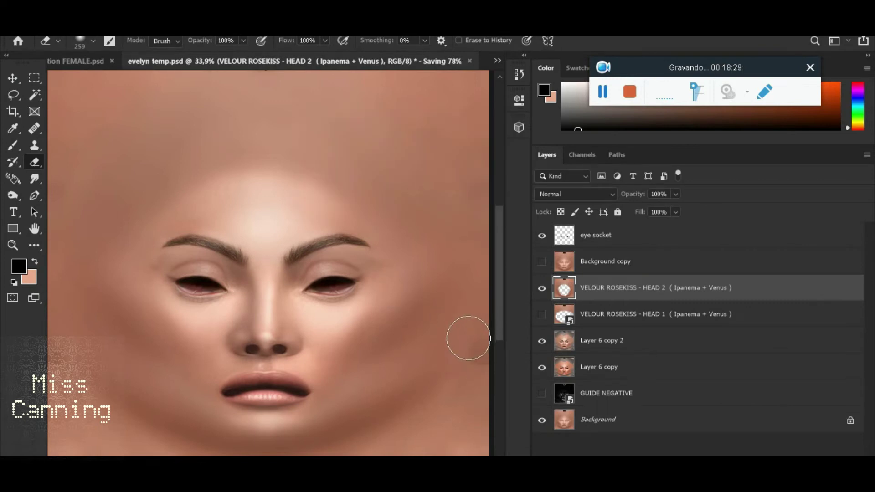
Switch to the Second Life viewer and open the worn HEAD SKIN ( Universal ) for editing beside the avatar
click(585, 474)
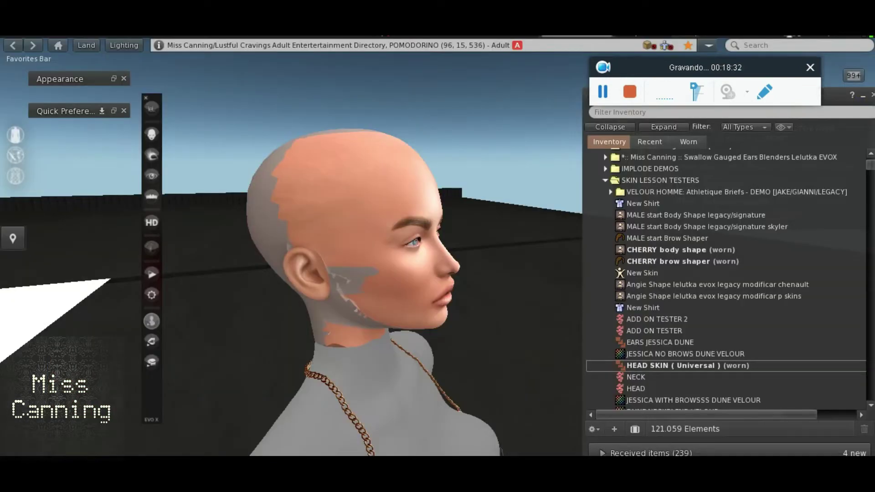
right_click(653, 367)
click(684, 318)
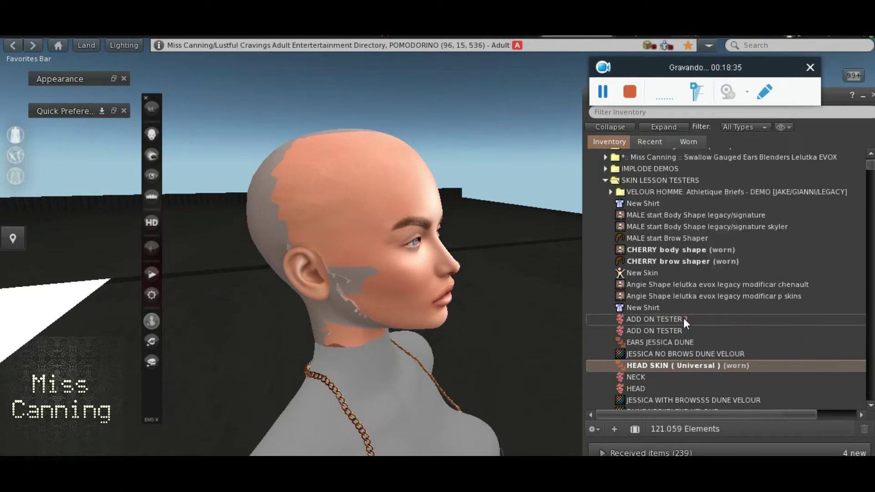
click(115, 78)
drag(261, 49, 754, 46)
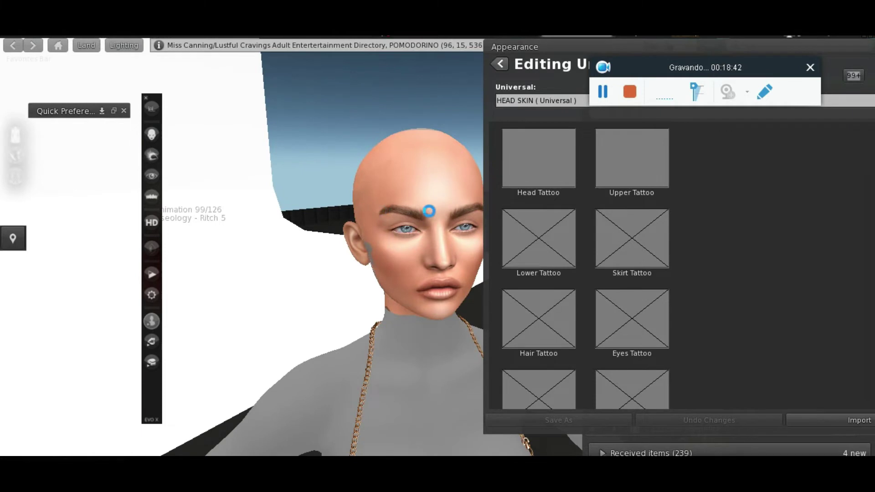
Apply the local Evelyn Test texture to the Head Tattoo slot of HEAD SKIN ( Universal )
click(270, 171)
scroll(410, 150, down, 10)
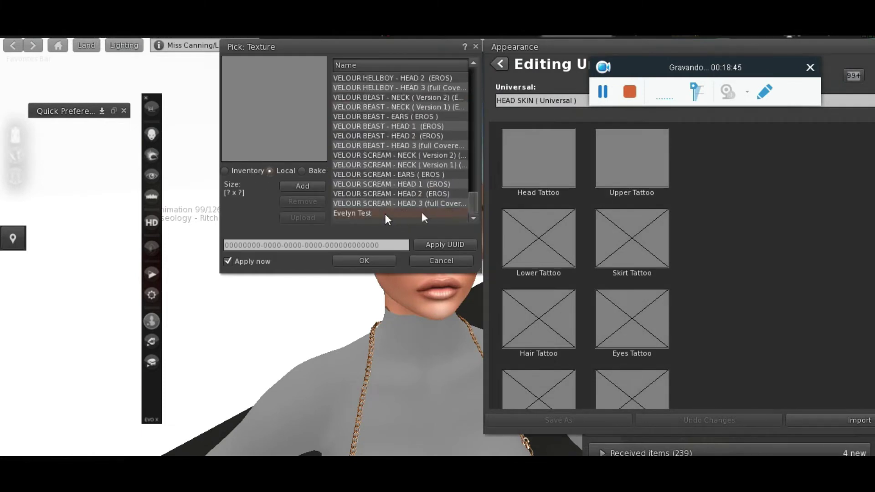
click(422, 213)
click(364, 261)
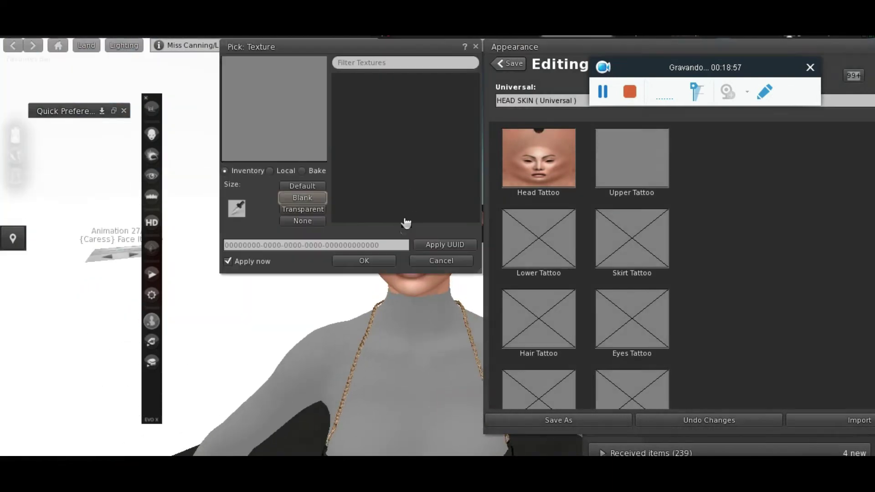
Add VELOUR ROSEKISS - EARS and NECK (Version 2) from the IPANEMA + VENUS + Halloween Female folder as local textures
click(279, 170)
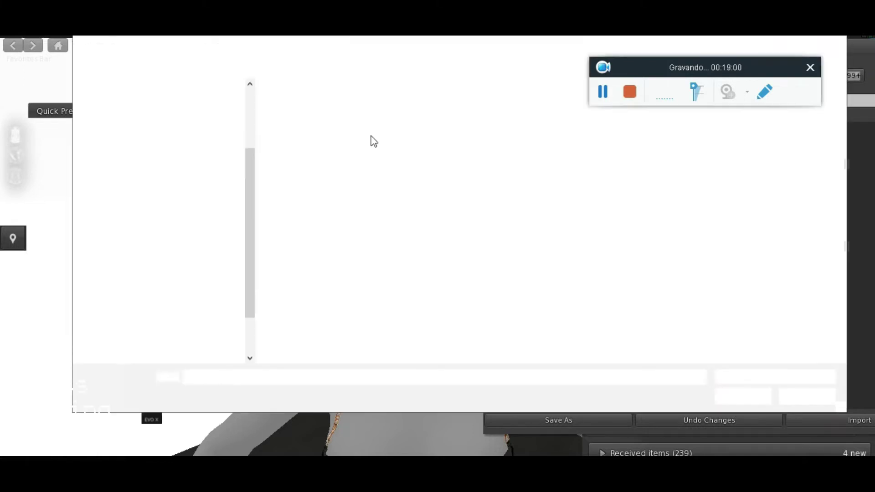
double_click(362, 117)
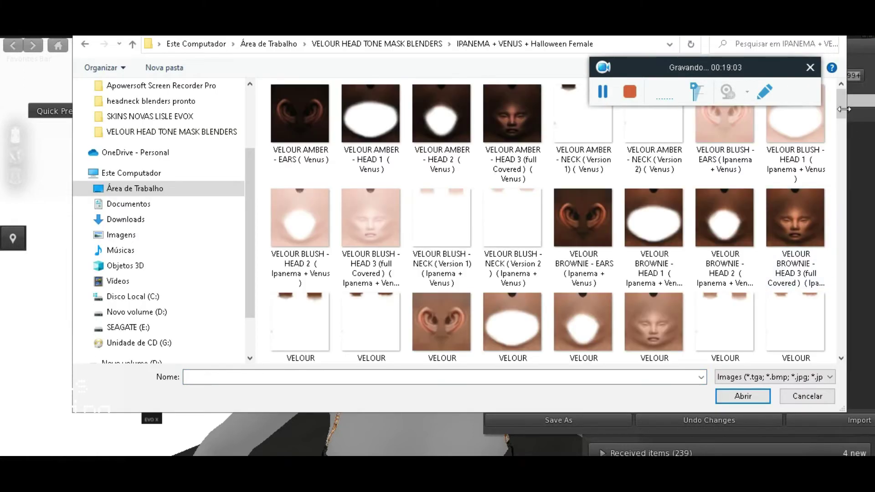
scroll(841, 242, down, 15)
drag(847, 286, 844, 313)
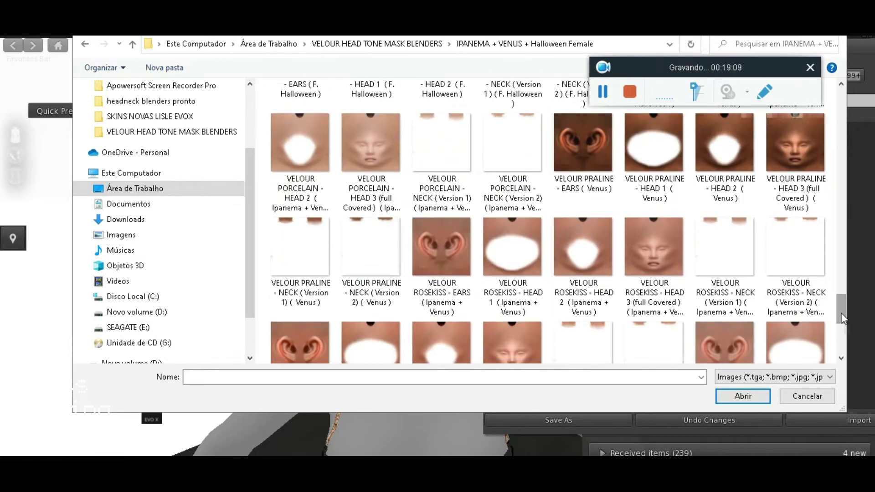
click(442, 255)
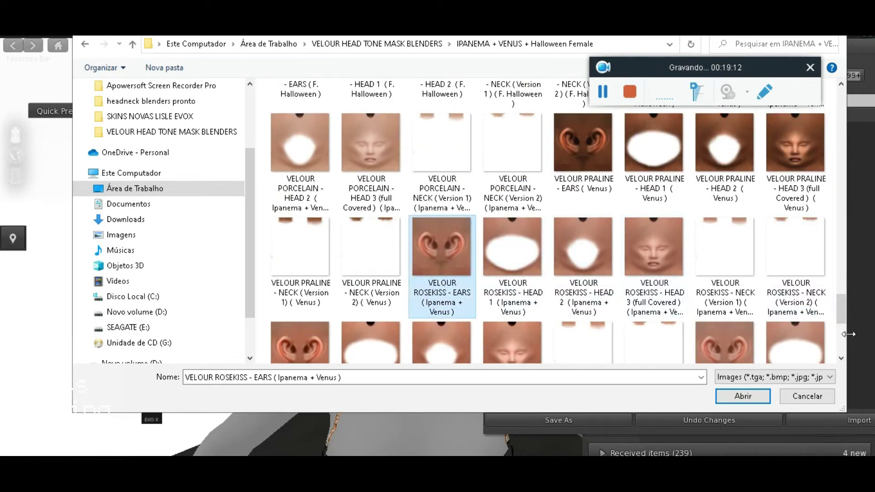
ctrl+click(805, 250)
click(755, 394)
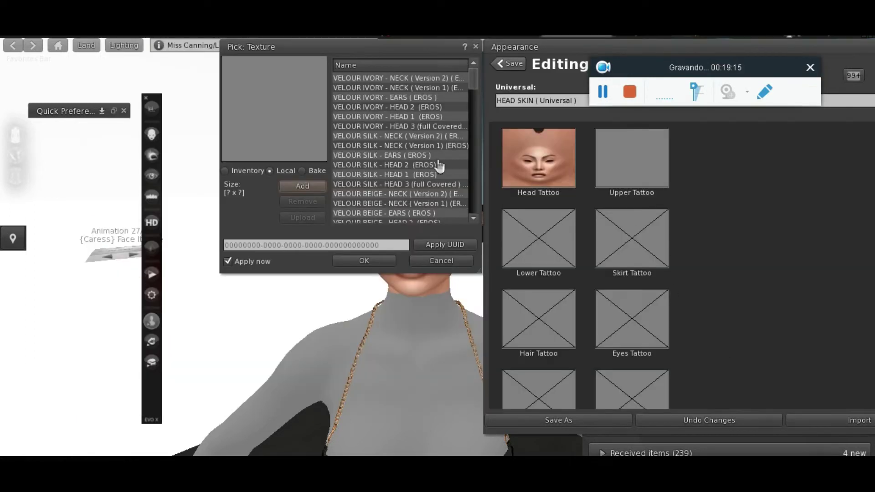
Apply the local VELOUR ROSEKISS - NECK (Version 2) texture to the Upper Tattoo slot
drag(471, 81, 475, 220)
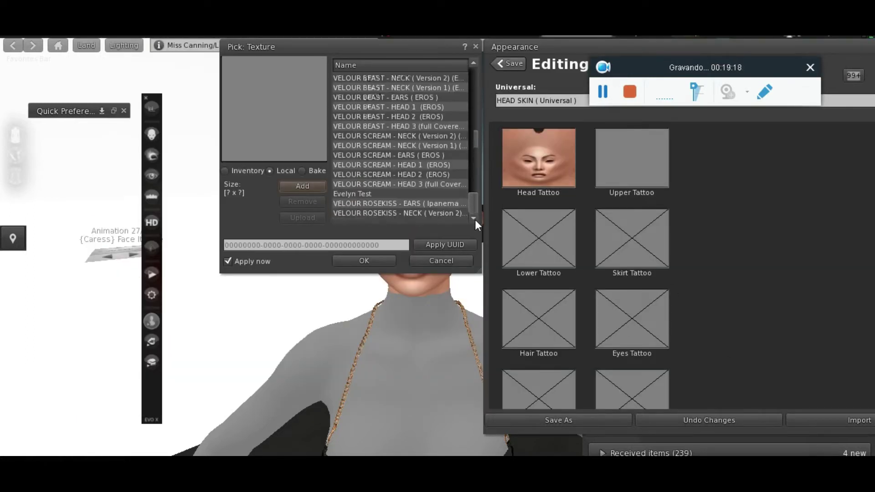
click(416, 213)
click(364, 260)
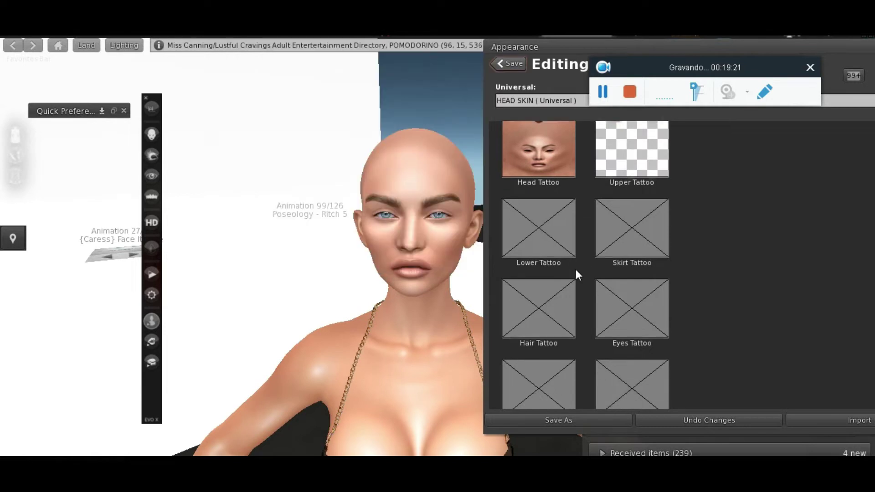
Apply the local VELOUR ROSEKISS - EARS texture to the Aux1 Tattoo slot and save the HEAD SKIN wearable
scroll(545, 372, down, 3)
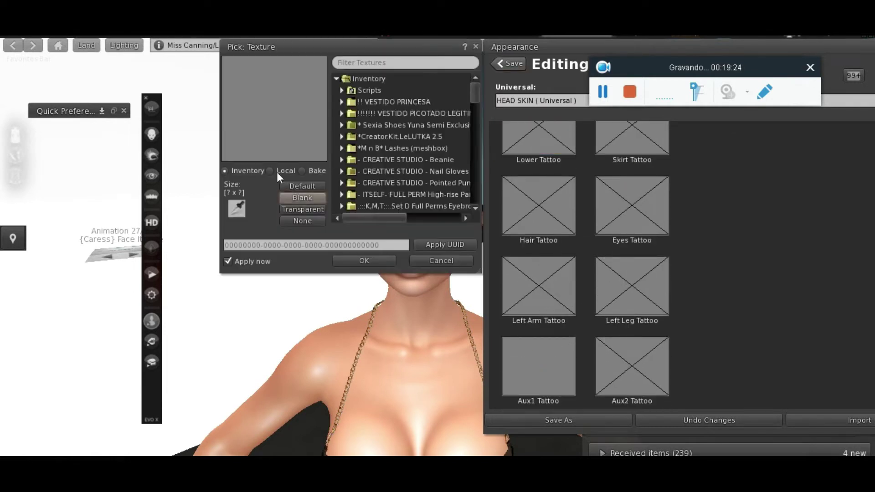
click(276, 171)
click(316, 184)
scroll(815, 354, down, 10)
click(796, 400)
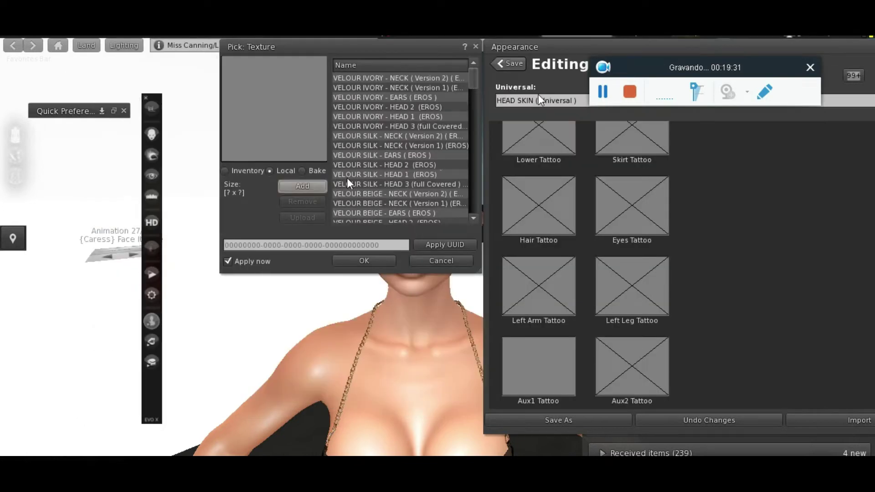
drag(473, 83, 472, 207)
click(419, 205)
click(364, 260)
click(513, 63)
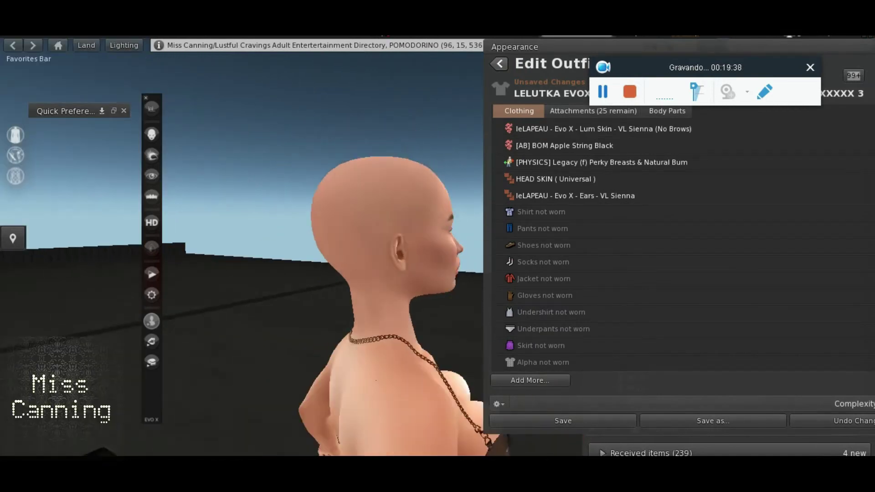
Examine the avatar's head, ears and neck from several angles, and reopen HEAD SKIN ( Universal ) for editing
drag(401, 319, 440, 314)
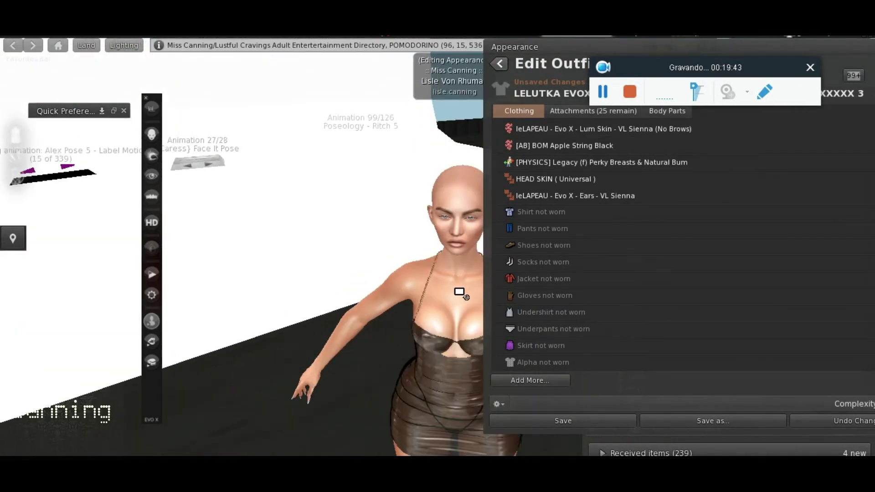
drag(447, 247, 474, 219)
alt+click(438, 208)
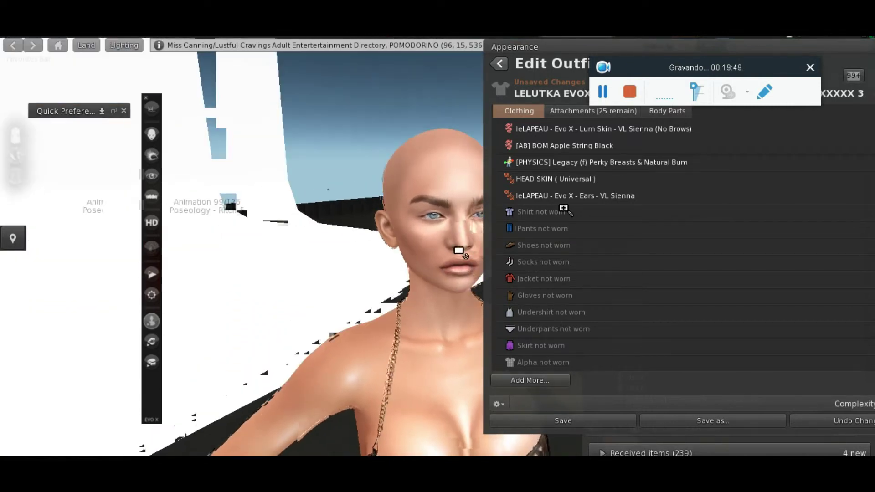
drag(553, 44, 198, 101)
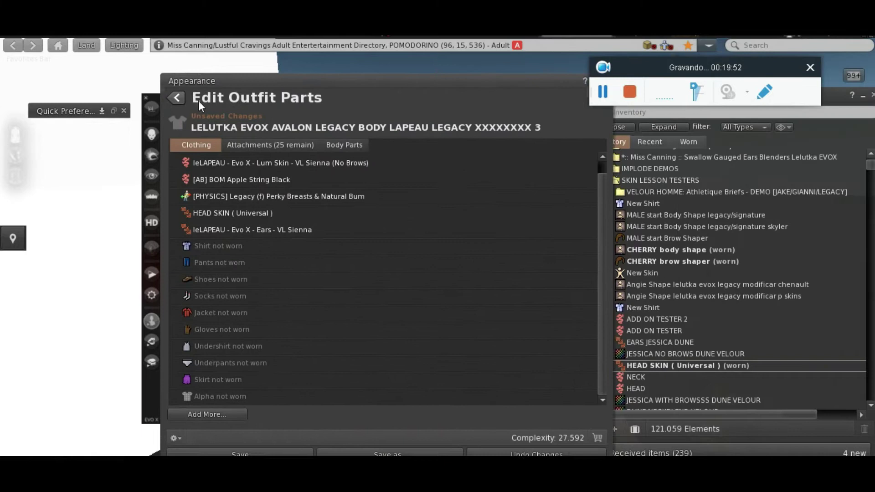
right_click(681, 366)
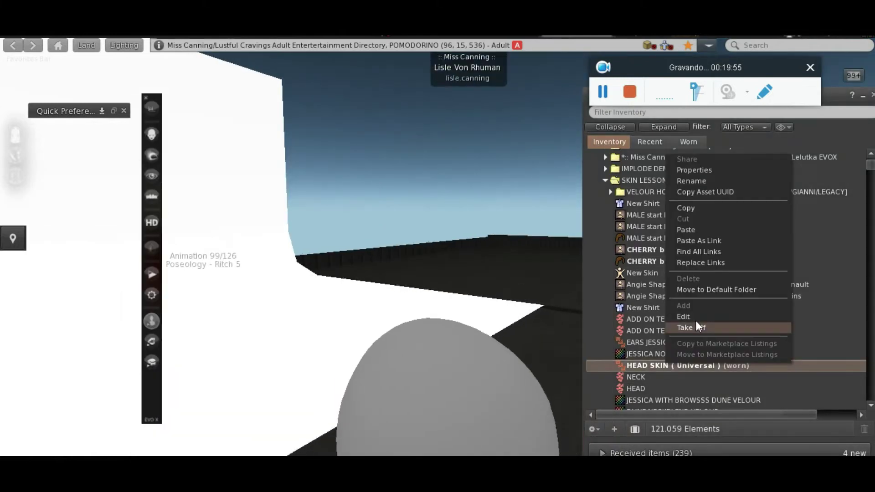
click(693, 320)
drag(349, 108, 761, 65)
scroll(479, 273, up, 5)
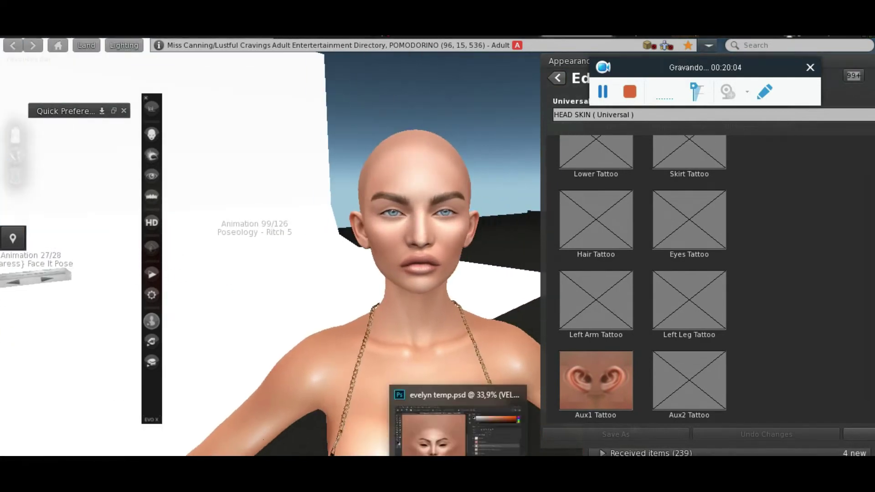
Switch to evelyn temp.psd in Photoshop, show the Background copy layer and set its blend mode to Normal
click(436, 404)
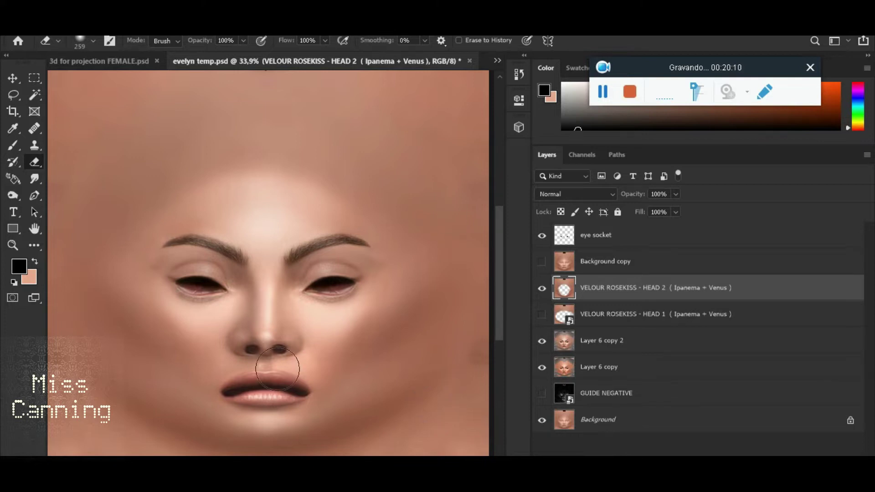
click(611, 345)
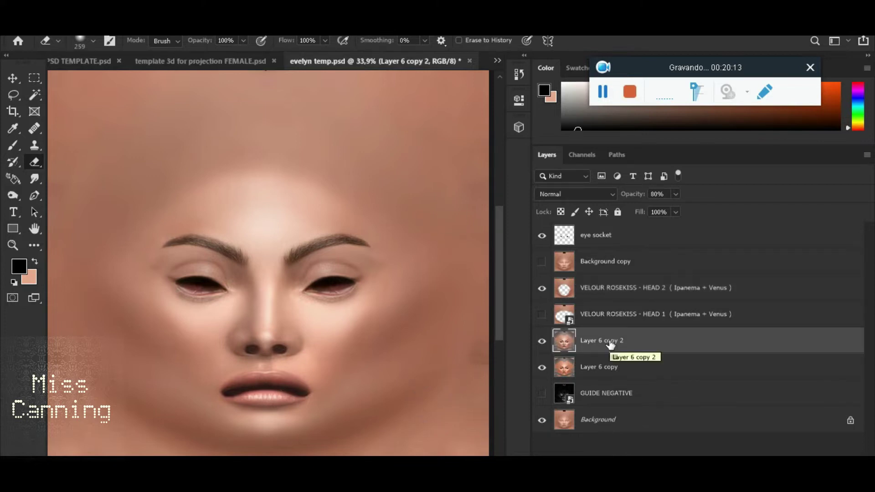
right_click(611, 344)
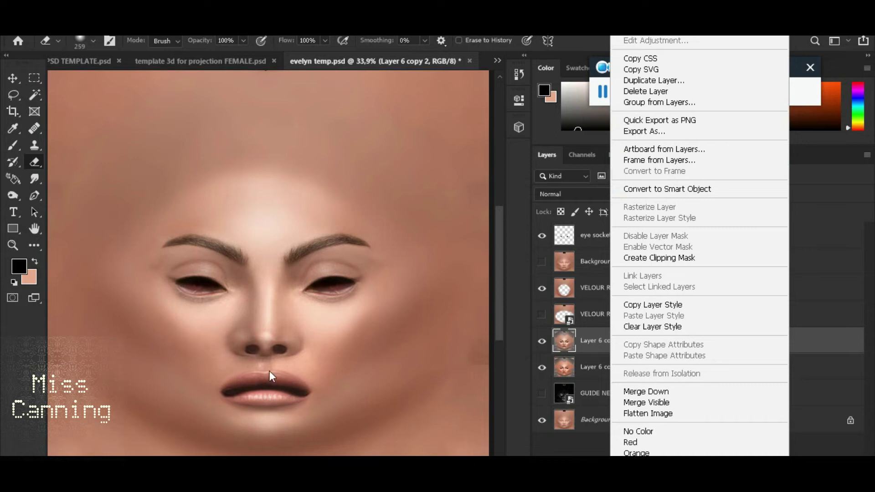
click(573, 276)
click(597, 273)
click(543, 262)
click(575, 194)
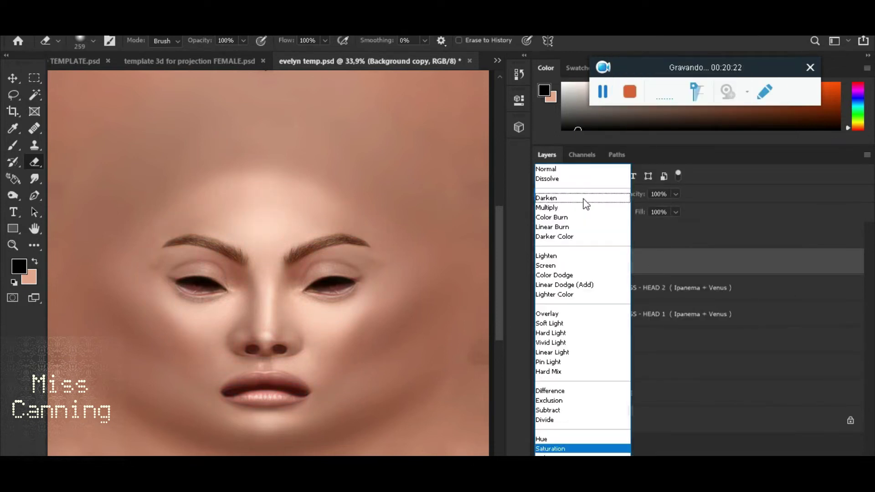
click(568, 170)
Lower the Background copy layer's opacity to 10% and compare the face with that layer hidden and shown
click(676, 195)
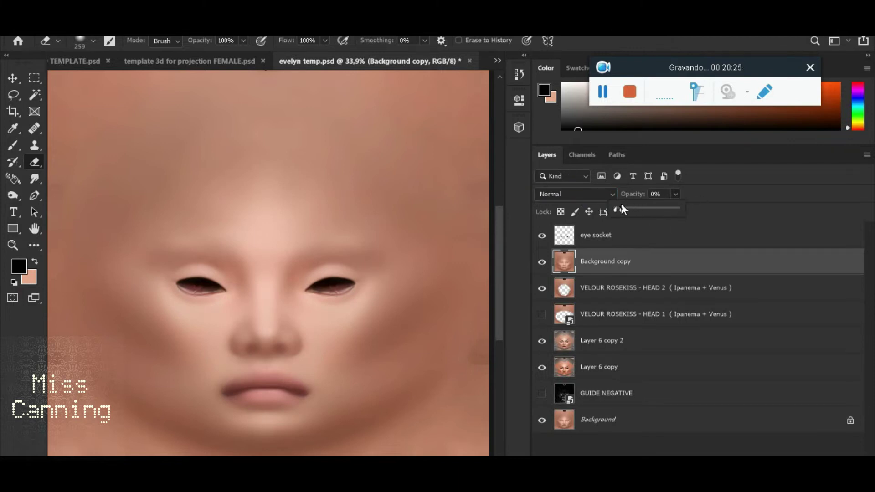
drag(621, 205, 620, 208)
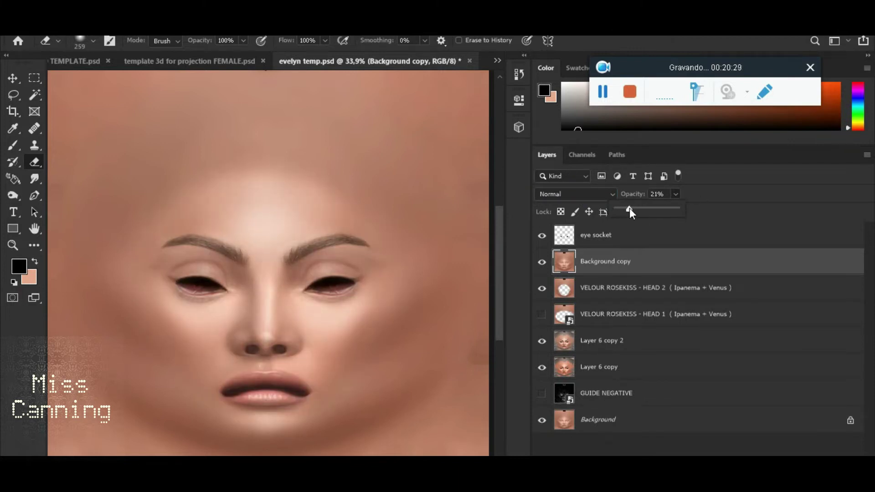
mouse_move(638, 206)
mouse_down()
mouse_move(655, 208)
mouse_move(623, 207)
mouse_up()
click(542, 261)
click(542, 261)
Reduce the eraser size to 81 and erase the Background copy layer over the eyebrows
scroll(309, 269, up, 4)
right_click(163, 241)
click(259, 275)
click(142, 231)
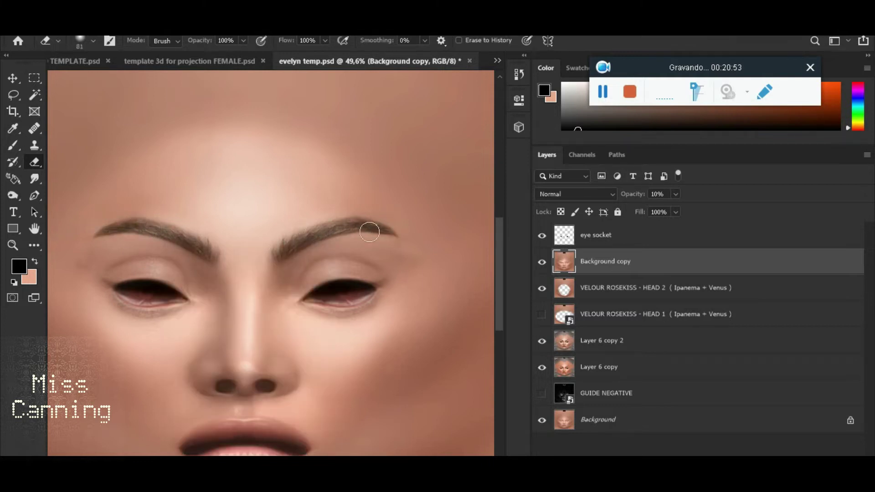
scroll(250, 190, down, 4)
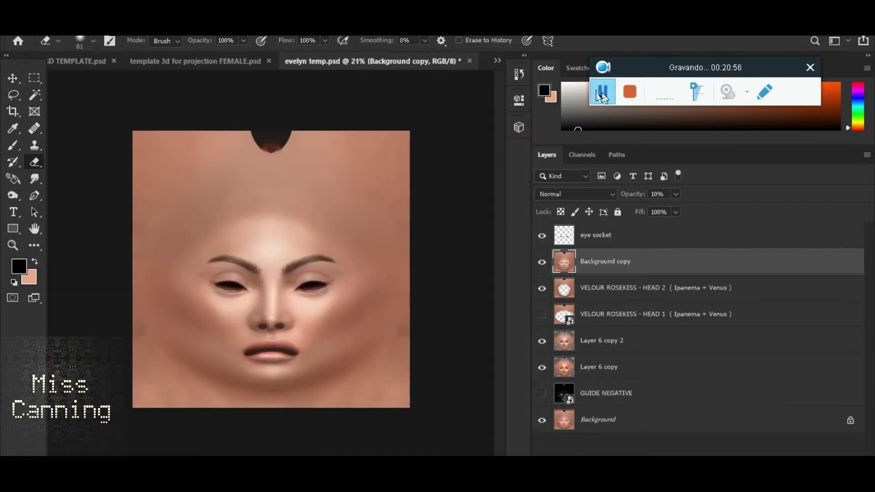
Export the softened face texture as a PNG copy over Evelyn Test, with the large file size option
key(alt+f)
click(87, 162)
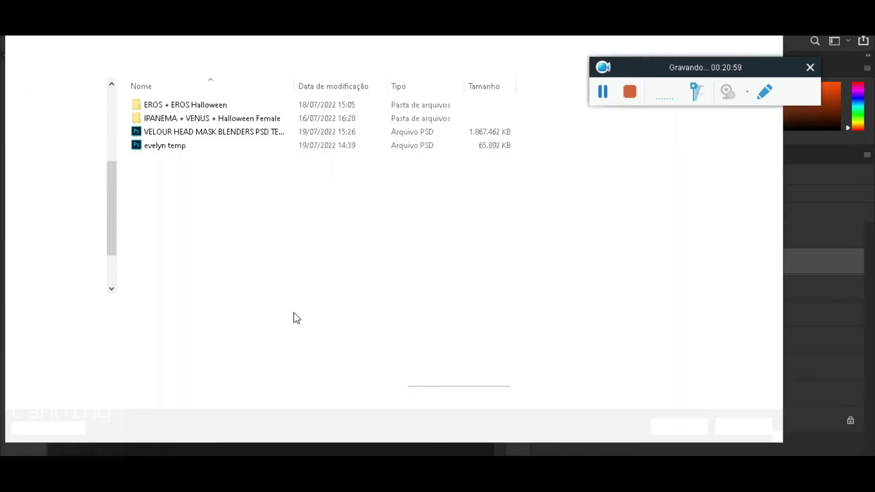
click(168, 322)
click(168, 274)
click(158, 146)
click(159, 146)
click(471, 251)
click(496, 145)
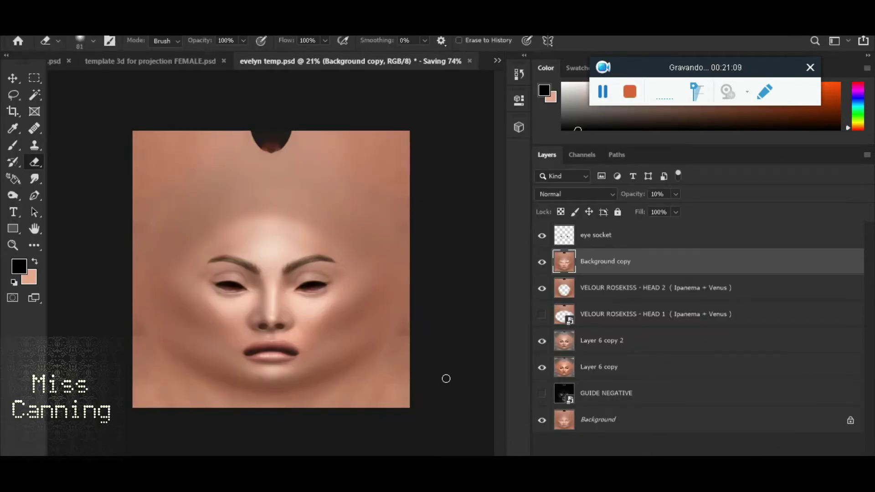
Switch to the Second Life viewer, examine the avatar's face with the retoned head skin, and return to Photoshop
click(584, 456)
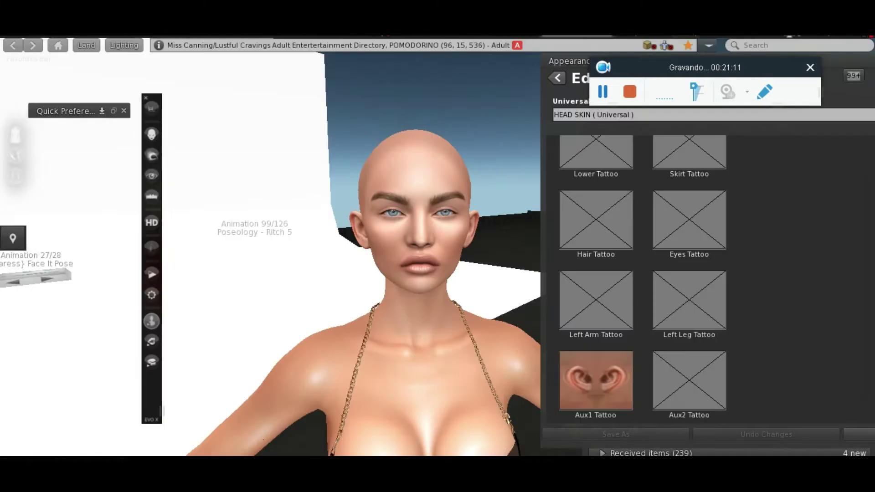
alt+click(461, 316)
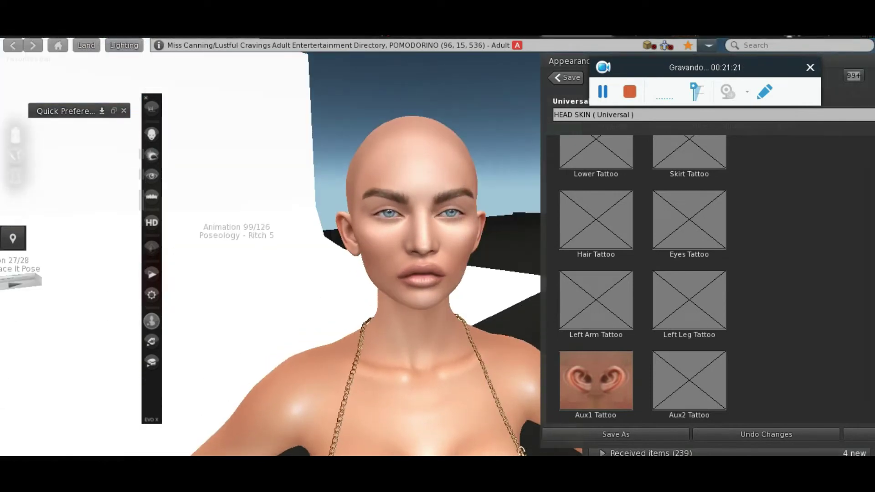
key(alt+Tab)
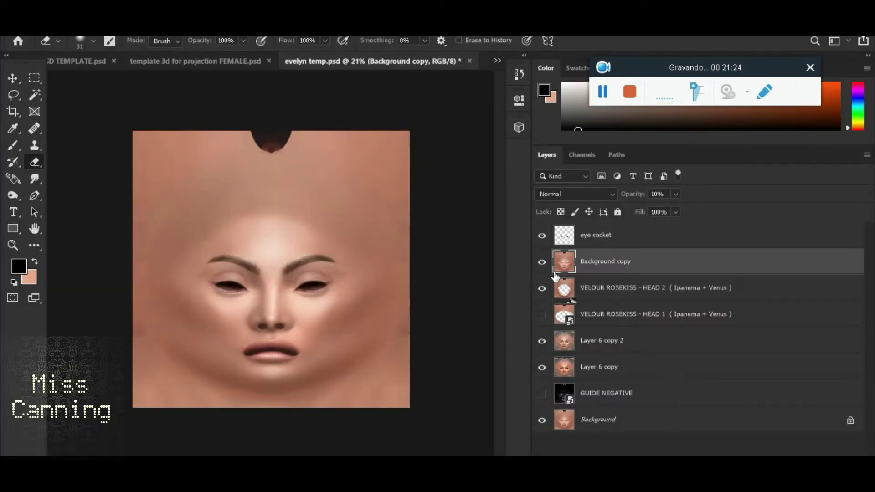
Hide the Background copy layer and then the Layer 6 copy 2 layer, comparing the face with and without the latter
click(542, 262)
scroll(303, 293, up, 3)
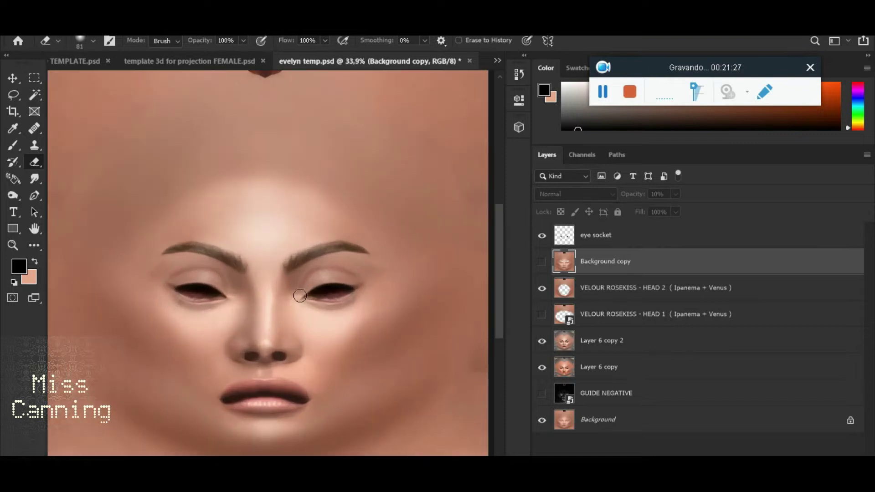
click(621, 343)
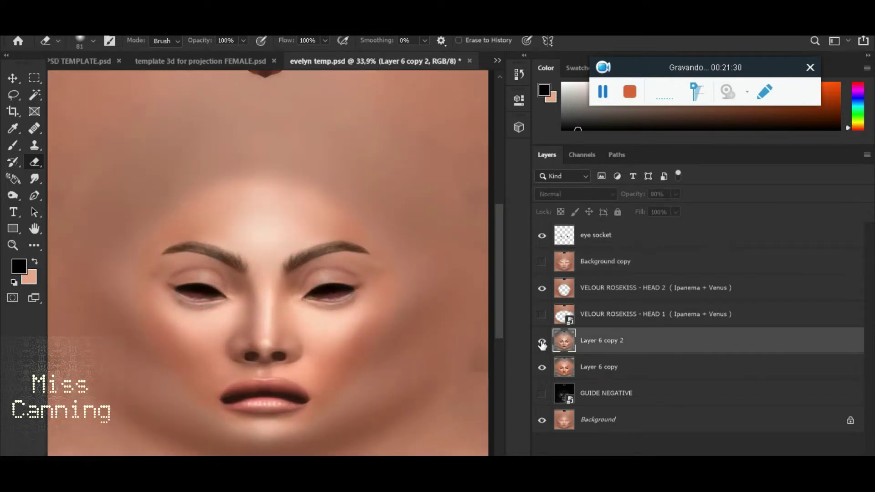
click(541, 343)
click(542, 343)
click(542, 343)
Duplicate the Layer 6 copy layer within evelyn temp.psd
click(586, 371)
right_click(608, 368)
click(634, 81)
click(530, 135)
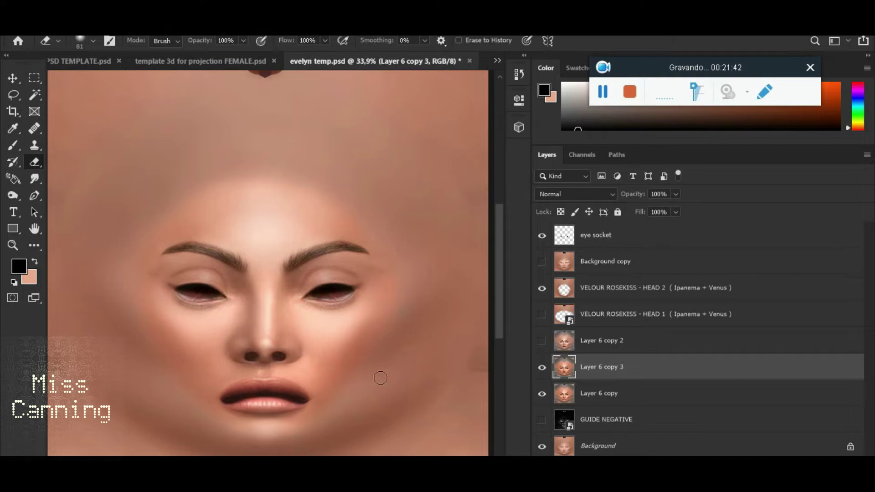
Look through the blender textures in the IPANEMA + VENUS + Halloween Female folder and return to Photoshop
click(292, 426)
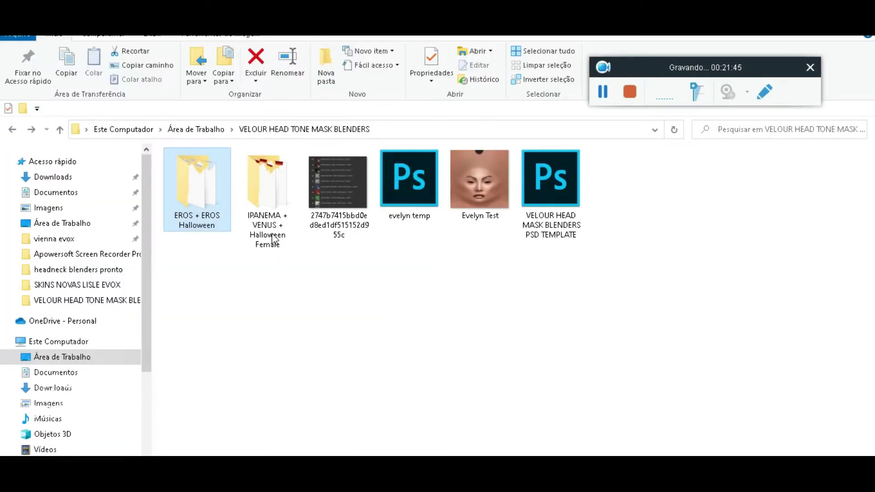
double_click(272, 238)
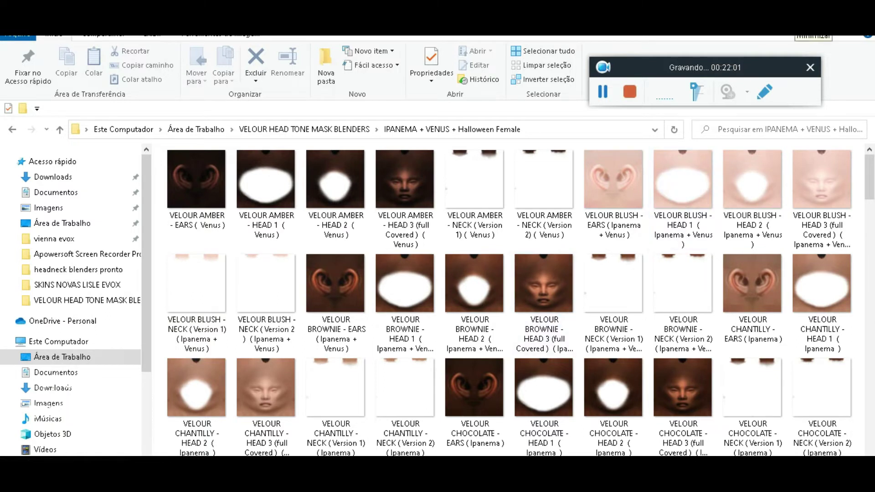
click(813, 32)
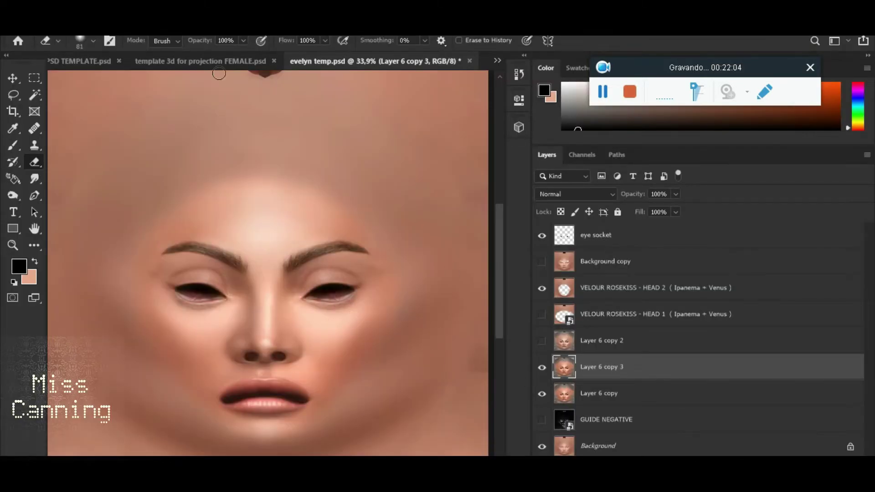
Start Match Color on Layer 6 copy 3, using evelyn temp.psd as source and Background as its layer
click(82, 30)
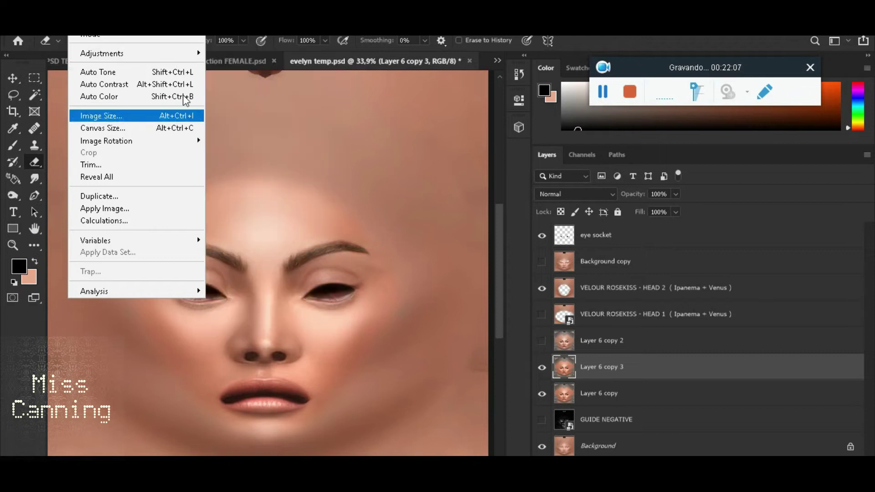
mouse_move(192, 53)
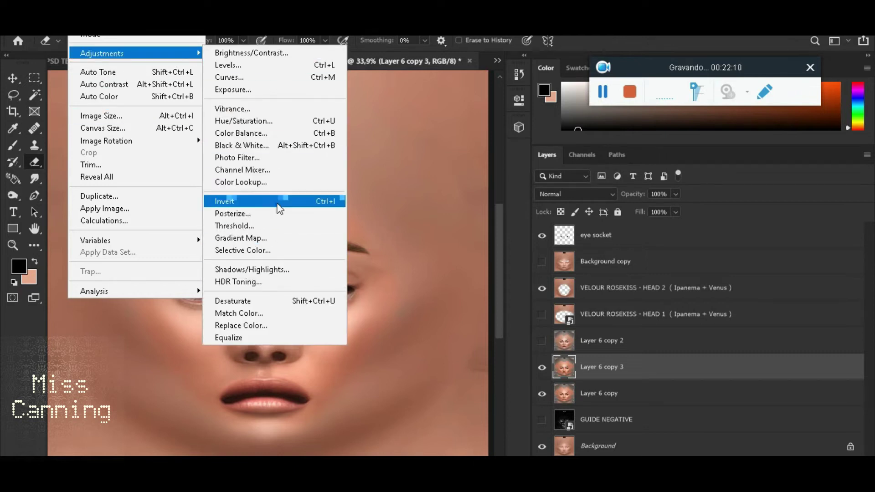
click(269, 314)
click(622, 365)
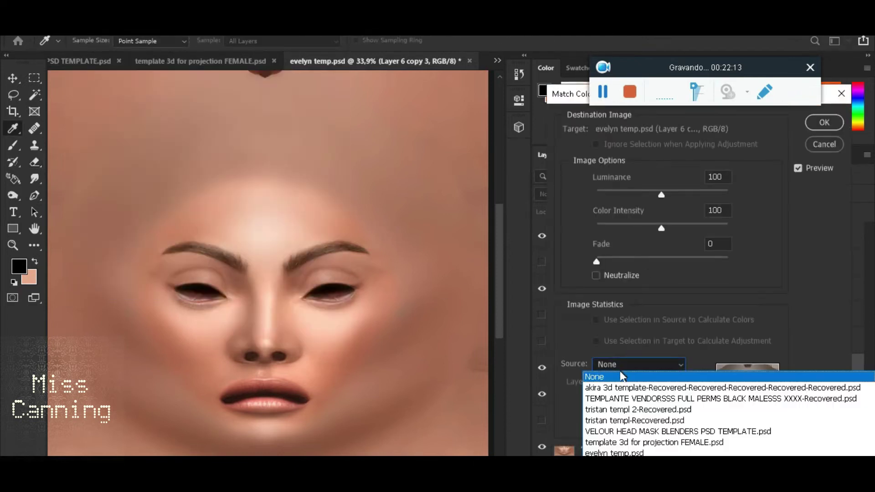
click(626, 453)
click(627, 383)
click(625, 454)
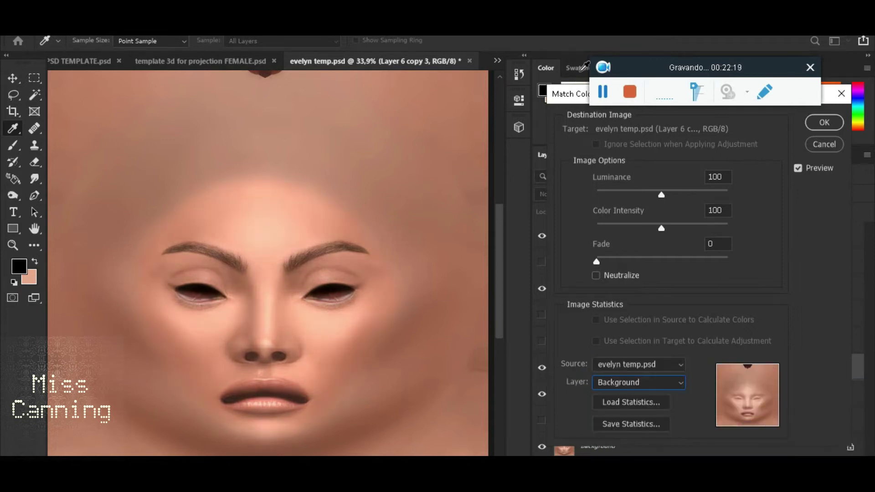
Set the Match Color fade to 86, slightly lower luminance and color intensity, and apply the adjustment
drag(726, 269, 598, 283)
drag(675, 263, 712, 268)
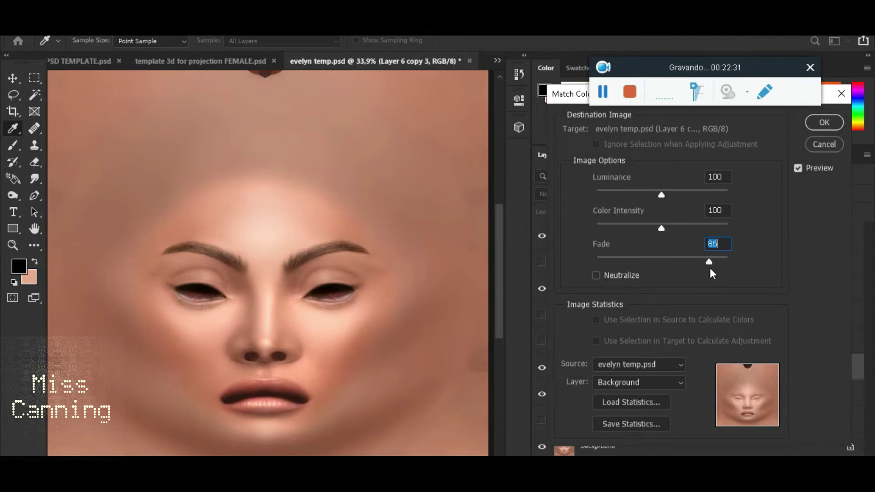
mouse_move(660, 192)
mouse_down()
mouse_move(646, 196)
mouse_move(656, 192)
mouse_up()
mouse_move(661, 228)
mouse_down()
mouse_move(633, 232)
mouse_move(668, 234)
mouse_move(659, 238)
mouse_up()
click(824, 122)
key(e)
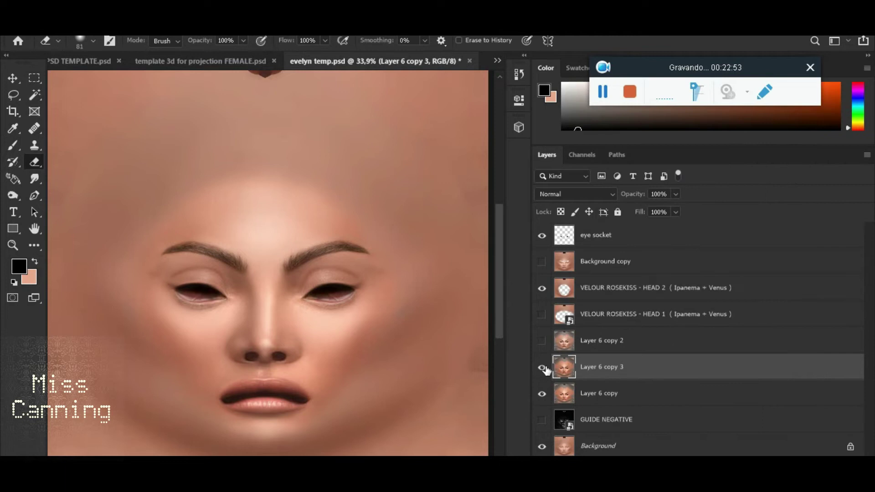
Lower the saturation of Layer 6 copy 3 to -16 with Hue/Saturation and compare the result using the layer's visibility
scroll(288, 292, up, 2)
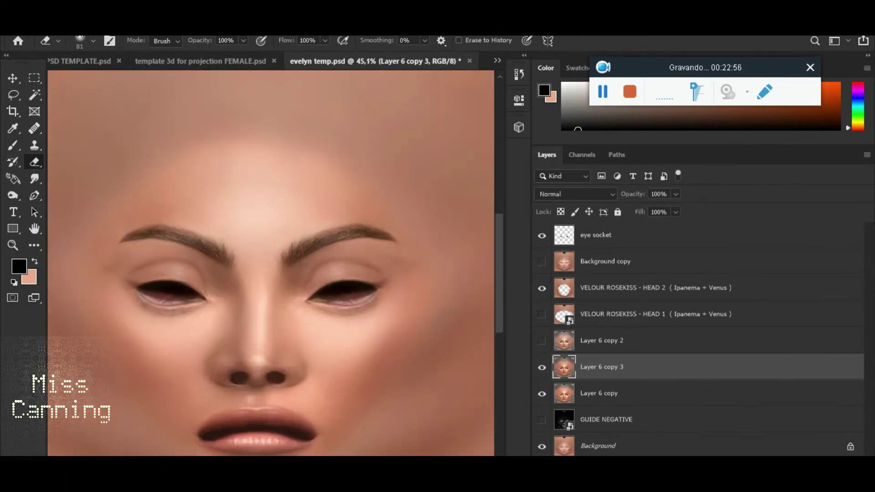
mouse_move(117, 53)
click(239, 119)
drag(643, 323, 631, 324)
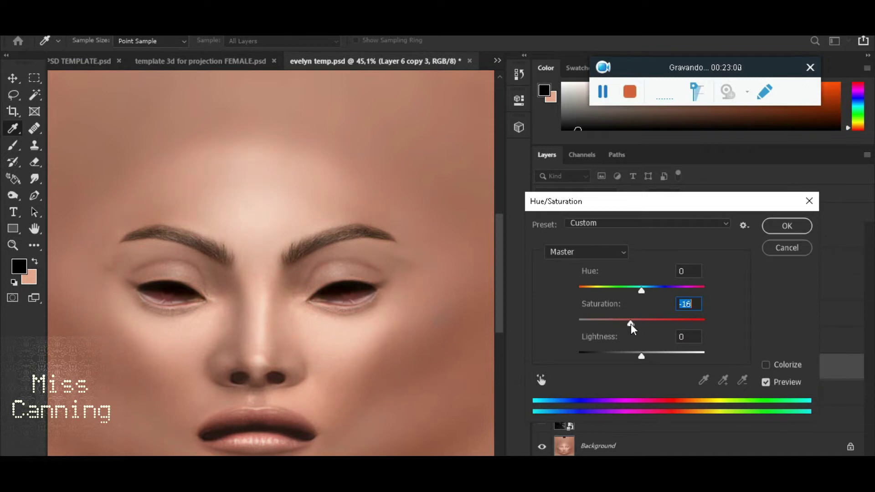
click(783, 227)
key(e)
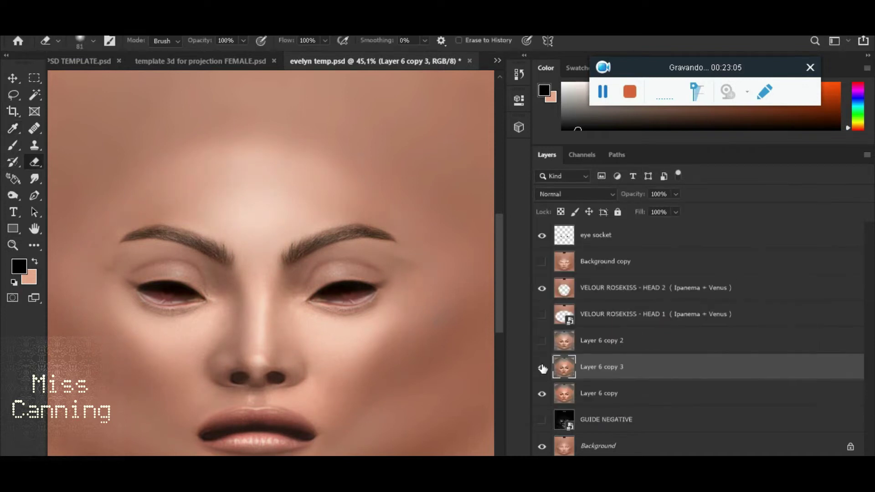
click(542, 368)
Fine-tune the gamma correction of Layer 6 copy 3 with an Exposure adjustment and check the whole face
scroll(328, 317, down, 3)
scroll(377, 374, up, 4)
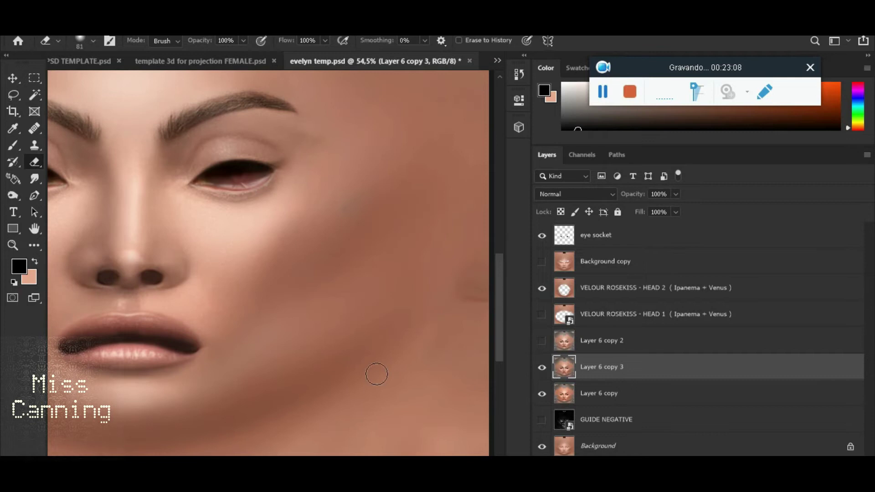
click(269, 91)
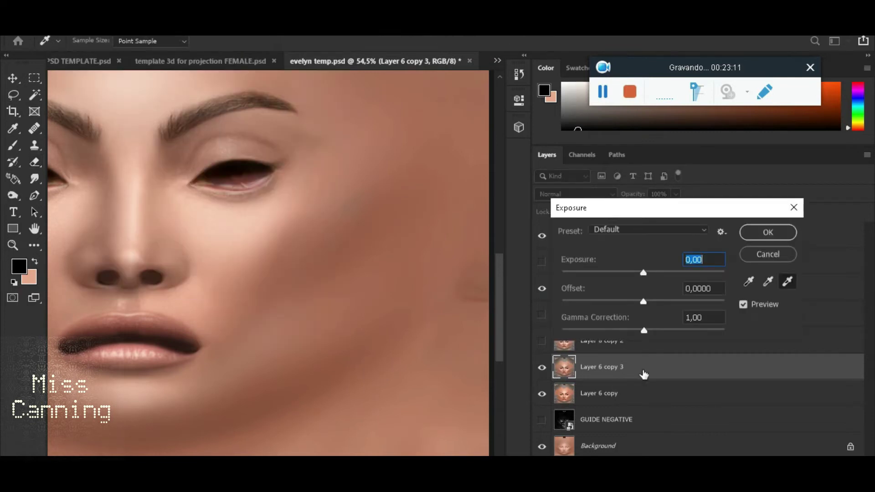
drag(643, 326, 645, 337)
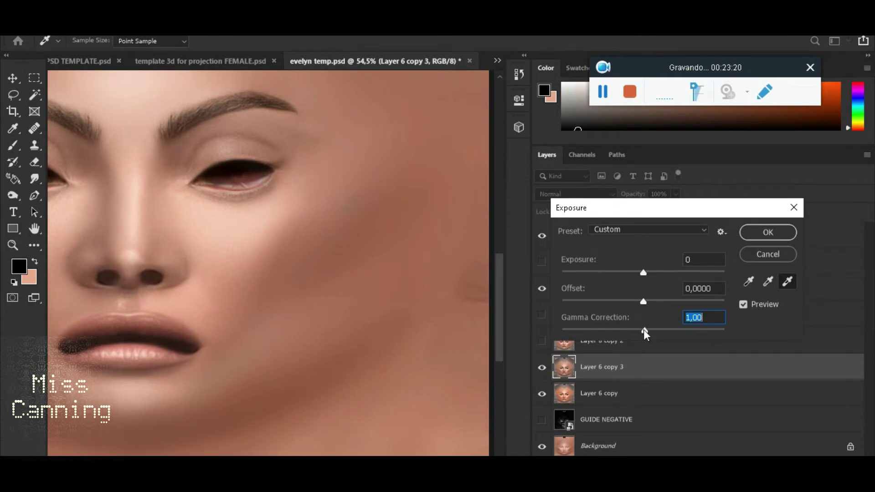
drag(643, 331, 642, 330)
click(769, 232)
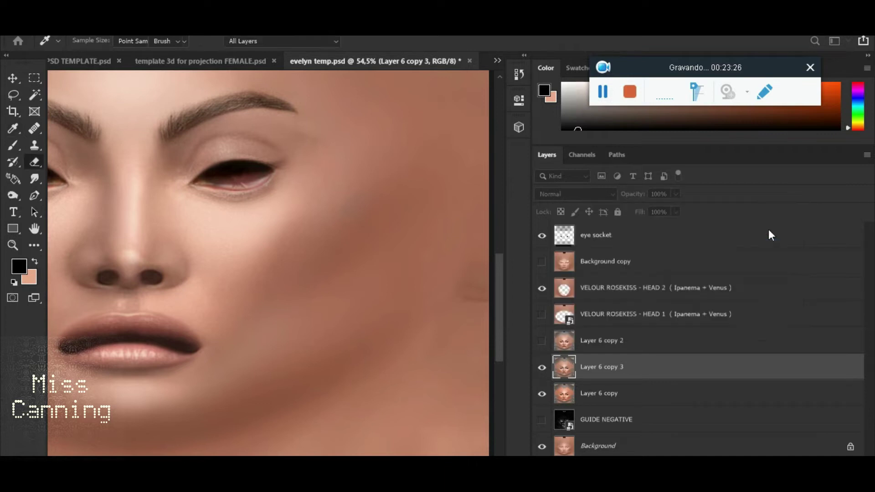
key(e)
scroll(265, 231, down, 3)
scroll(335, 292, up, 2)
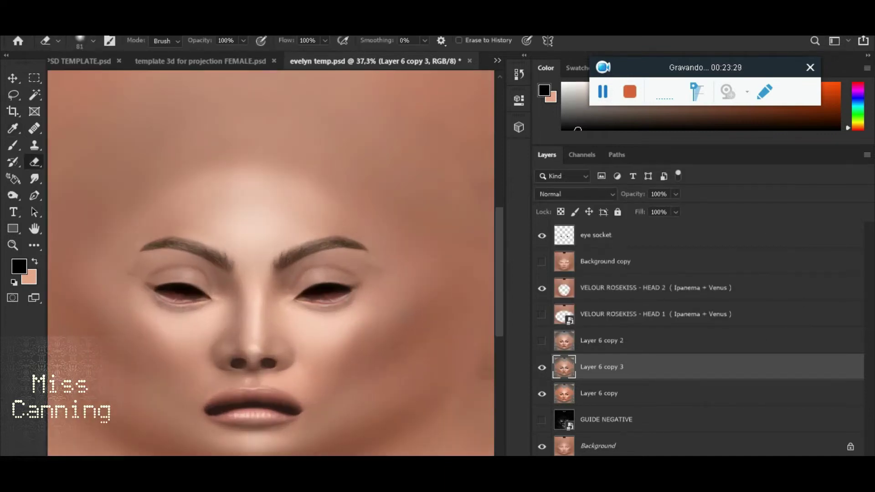
Smudge away the dark blotch on the cheekbone beside the eye on Layer 6 copy 3, with 50% strength and a 196 brush
scroll(415, 305, up, 2)
scroll(424, 333, up, 2)
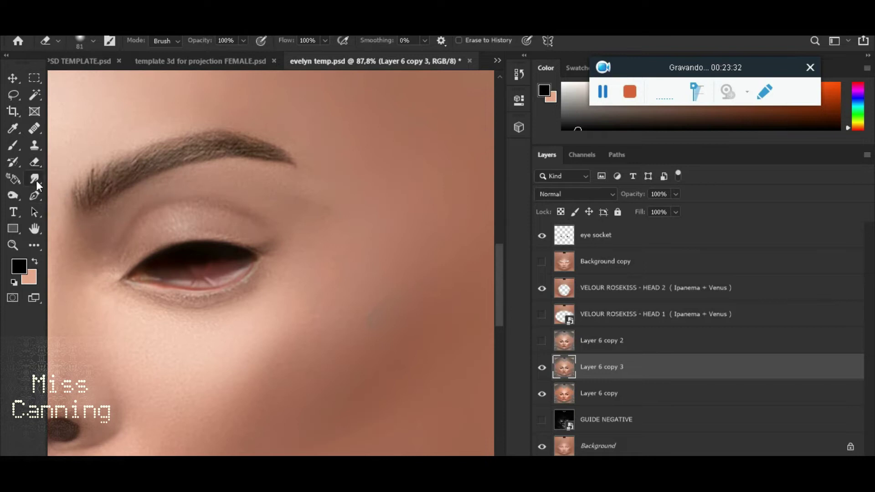
click(35, 178)
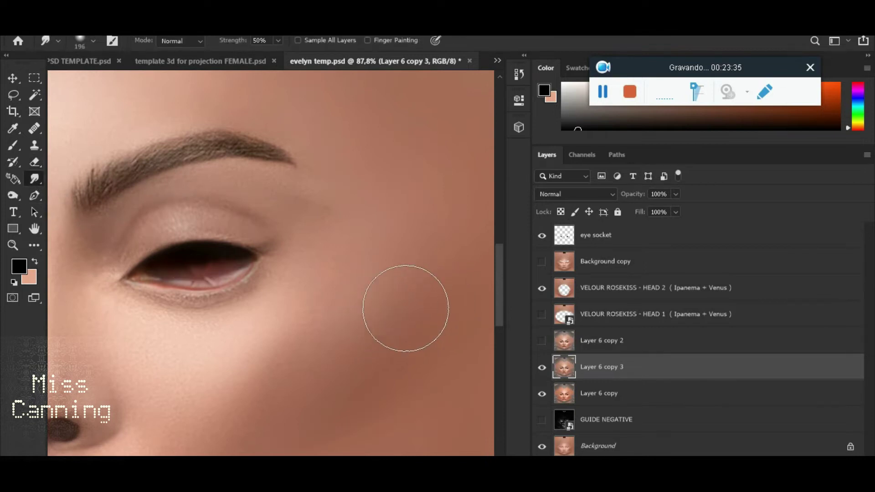
scroll(307, 275, down, 2)
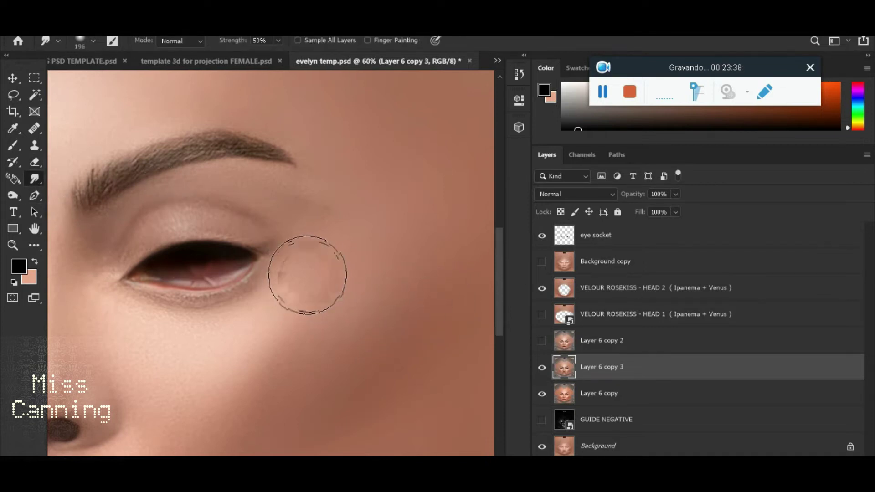
scroll(307, 275, down, 4)
scroll(307, 275, up, 2)
Compare the face with Layer 6 copy 3 hidden and shown, and set that layer's opacity to 90%
click(542, 367)
click(542, 368)
click(677, 211)
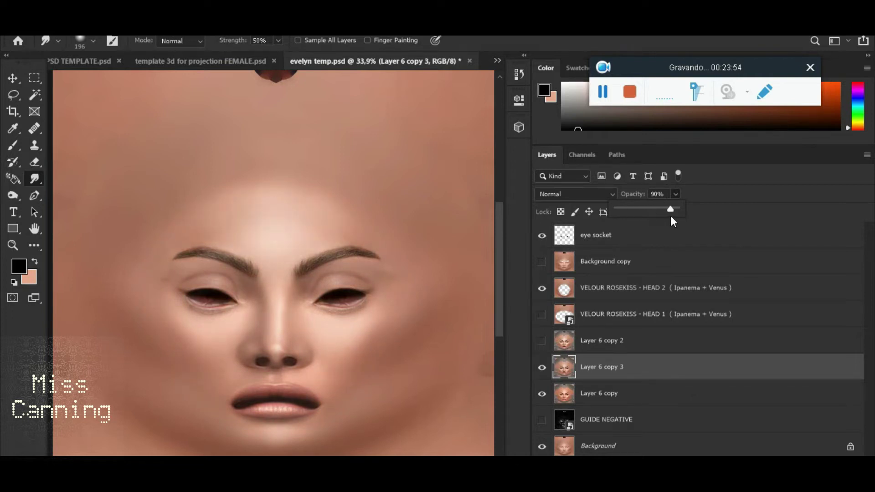
scroll(296, 348, down, 2)
scroll(293, 352, up, 2)
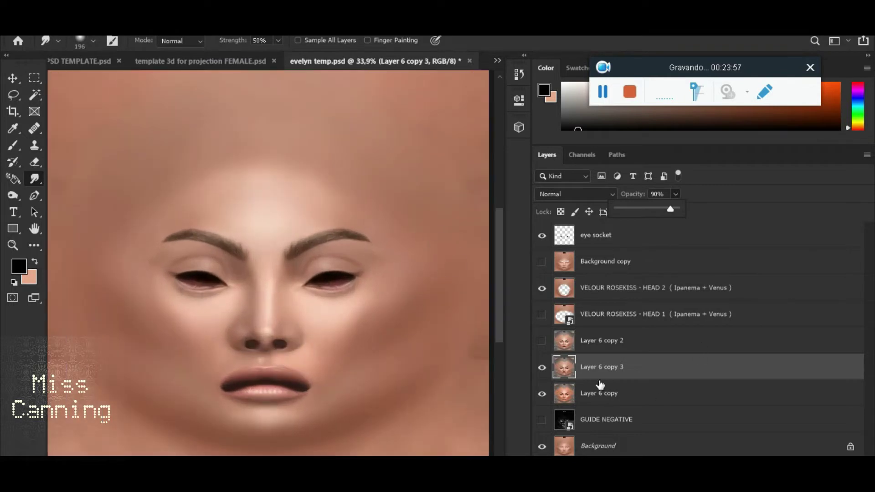
Compare Layer 6 copy 3 with the layers beneath, and erase across the lips on it with a size 174 eraser
click(542, 368)
click(542, 368)
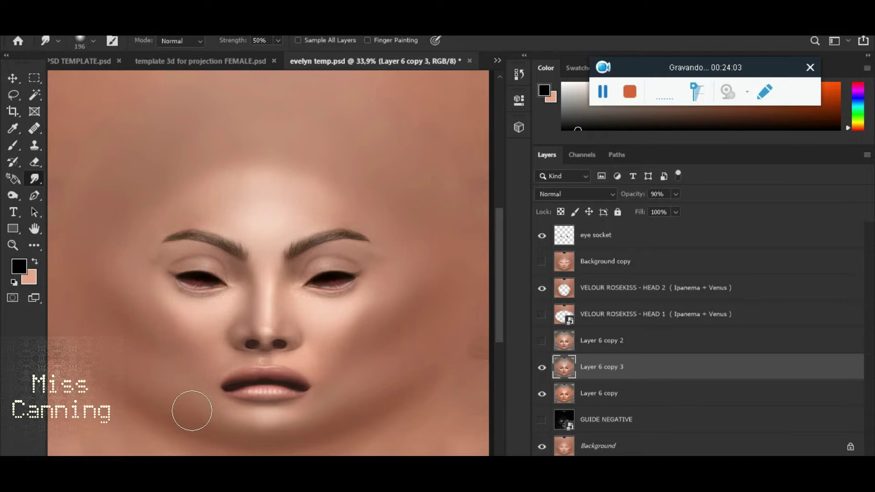
scroll(192, 410, up, 2)
click(34, 162)
right_click(329, 348)
click(455, 300)
drag(283, 370, 348, 366)
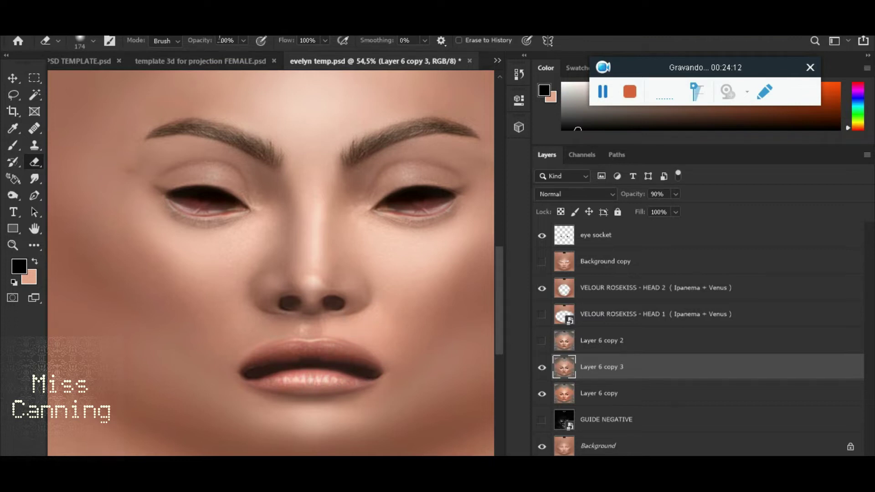
Lower the eraser opacity to 50% and erase softly over the lips on Layer 6 copy 3
click(243, 43)
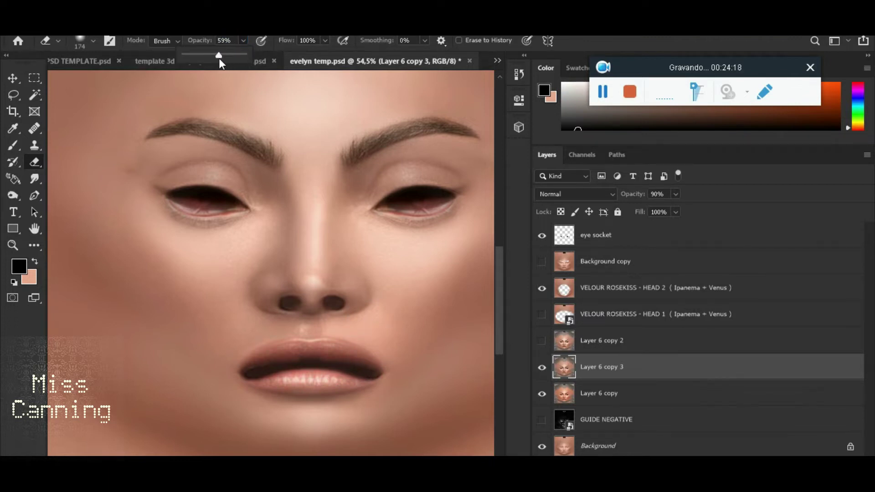
mouse_move(280, 363)
mouse_down()
mouse_move(342, 367)
mouse_move(308, 364)
mouse_up()
click(542, 368)
scroll(358, 315, down, 3)
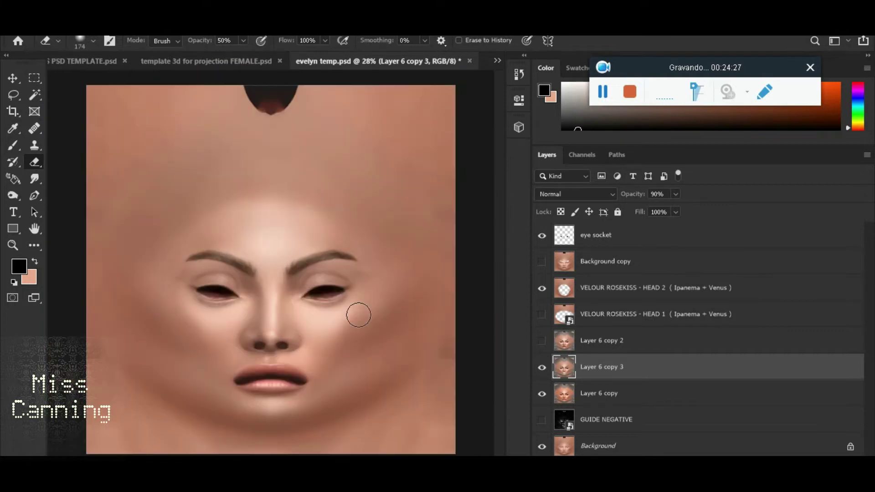
Save a PNG copy of the face texture, overwriting the existing Evelyn Test file
click(40, 32)
click(82, 162)
click(187, 325)
click(173, 271)
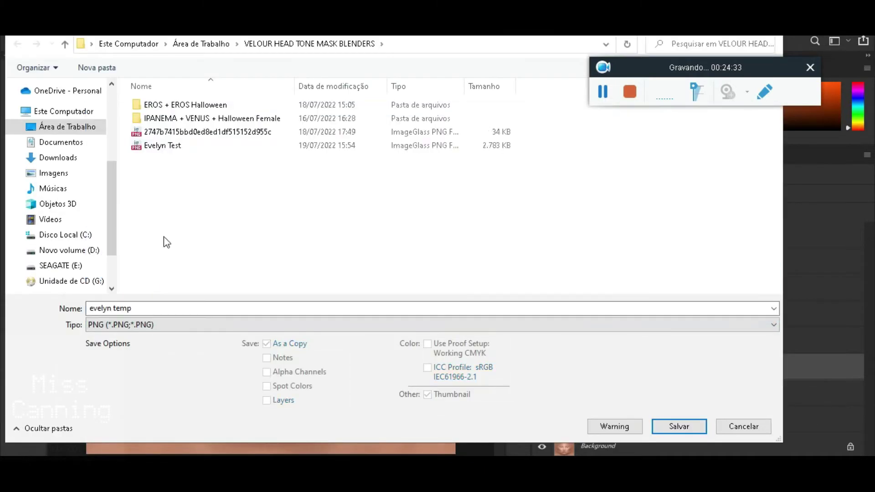
click(170, 148)
key(Return)
click(458, 253)
click(487, 148)
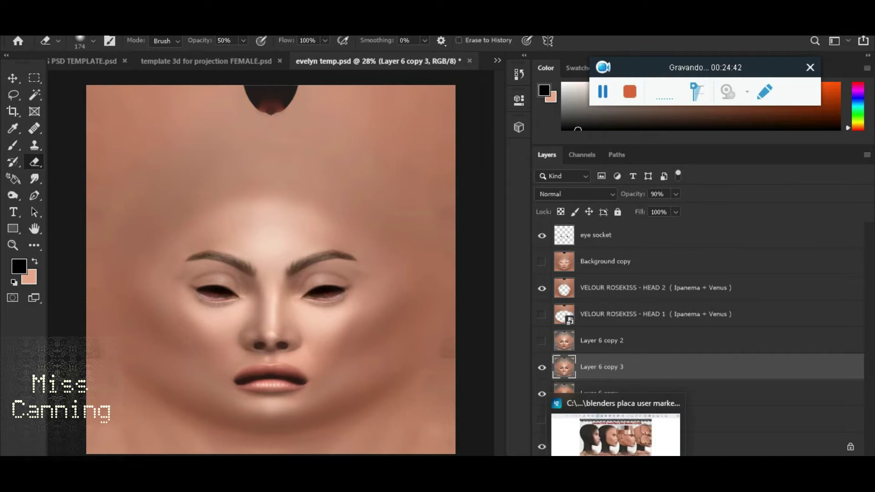
Switch to the preview window to inspect the updated face texture, and return to the face document
click(551, 424)
mouse_move(458, 251)
mouse_down()
mouse_move(255, 250)
mouse_move(629, 251)
mouse_move(449, 250)
mouse_up()
click(459, 451)
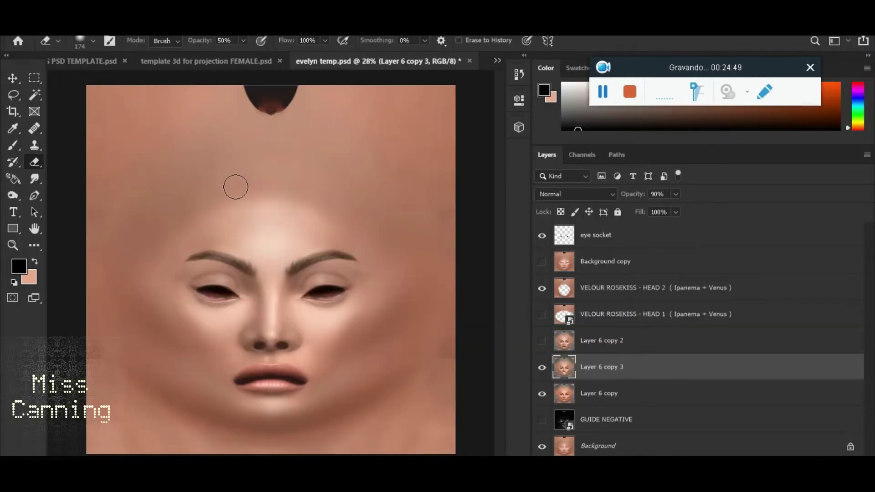
Apply an Exposure adjustment to Layer 6 copy 3 with gamma correction set to 0,95
click(81, 28)
mouse_move(111, 52)
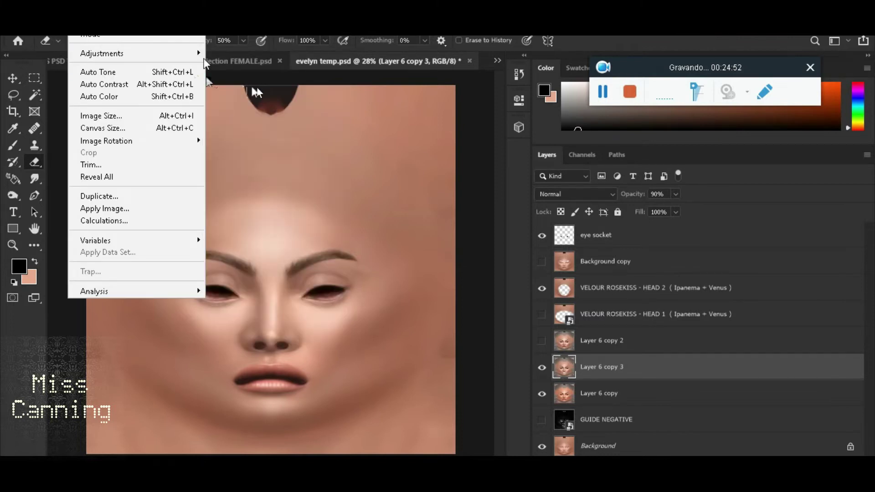
click(253, 89)
drag(643, 329, 647, 332)
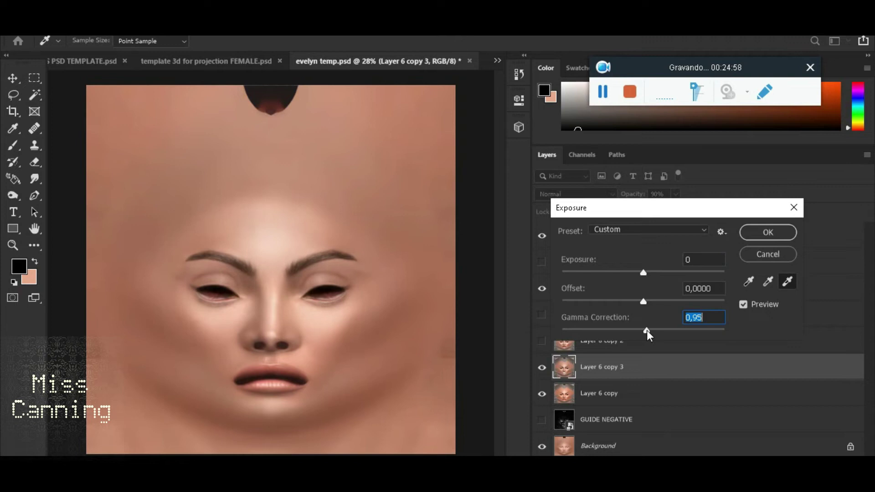
click(759, 235)
Duplicate the VELOUR ROSEKISS - HEAD 2 layer, compare the face with and without the copy, and leave the copy hidden
key(e)
scroll(313, 361, up, 2)
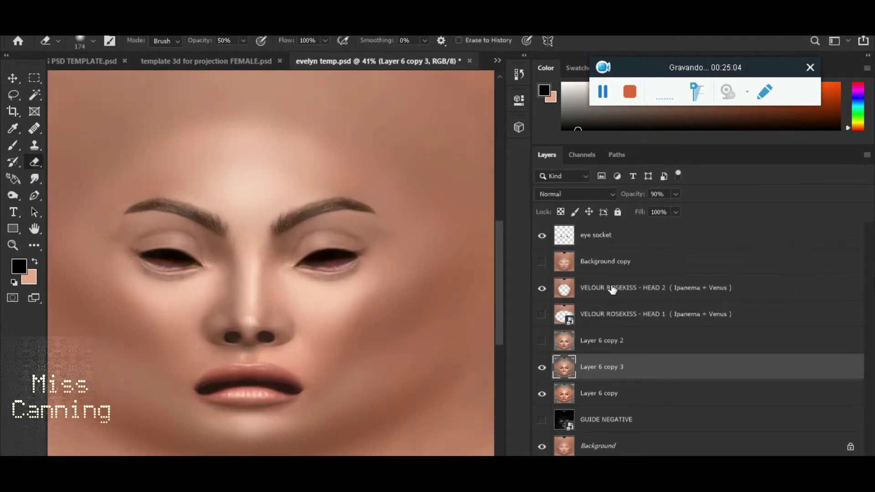
click(623, 292)
right_click(612, 275)
click(638, 81)
click(537, 133)
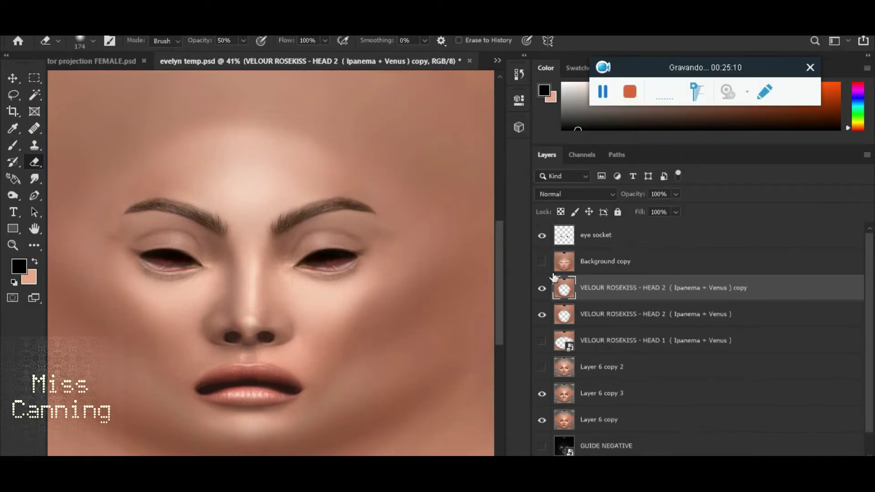
click(543, 289)
click(542, 289)
scroll(297, 317, down, 2)
click(543, 290)
Place the VELOUR ROSEKISS - HEAD 2 blender image from the IPANEMA + VENUS + Halloween Female folder into the face document
click(292, 420)
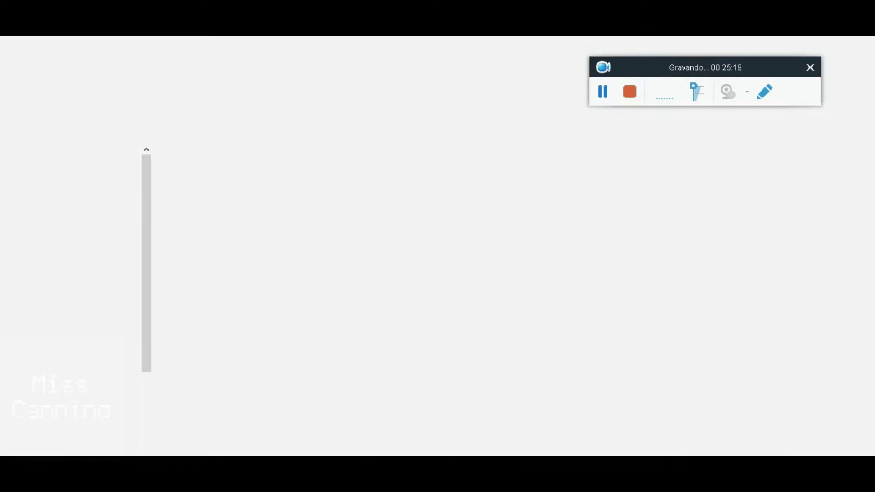
scroll(868, 303, down, 10)
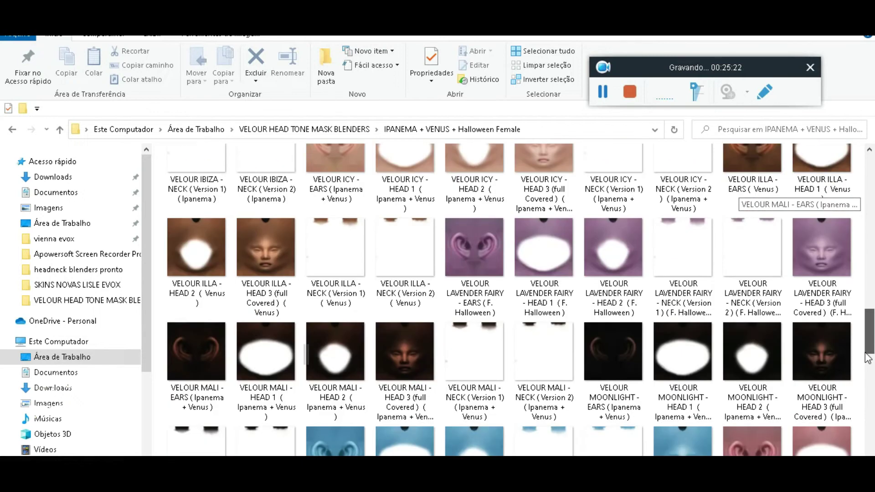
scroll(872, 395, down, 5)
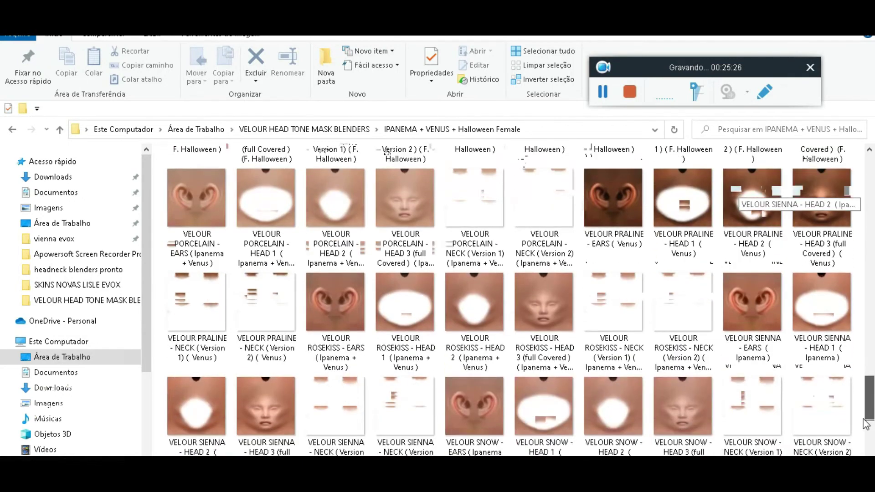
drag(469, 265, 352, 392)
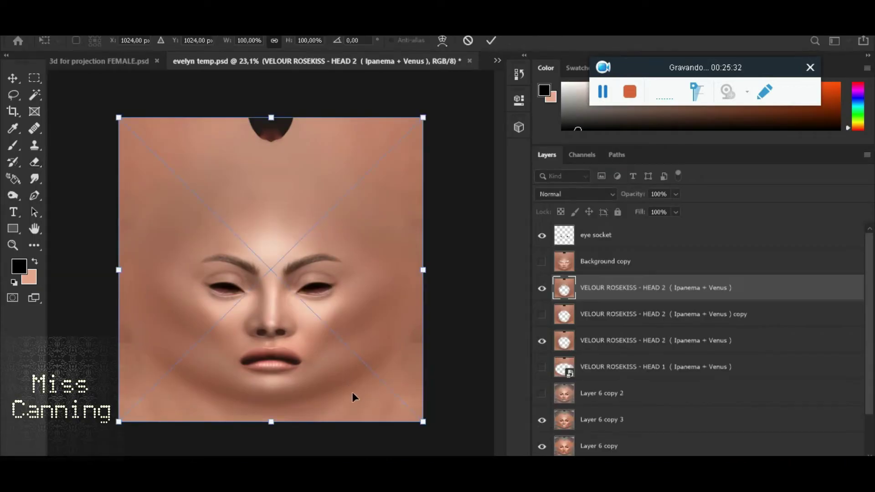
click(496, 42)
Rasterize the newly placed VELOUR ROSEKISS - HEAD 2 smart object so it can be erased
key(e)
scroll(336, 340, up, 2)
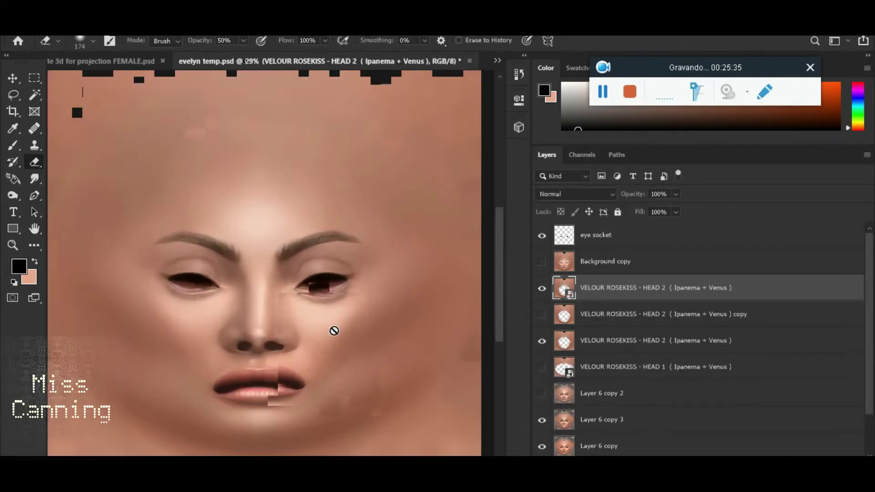
click(330, 270)
key(Return)
scroll(160, 203, up, 1)
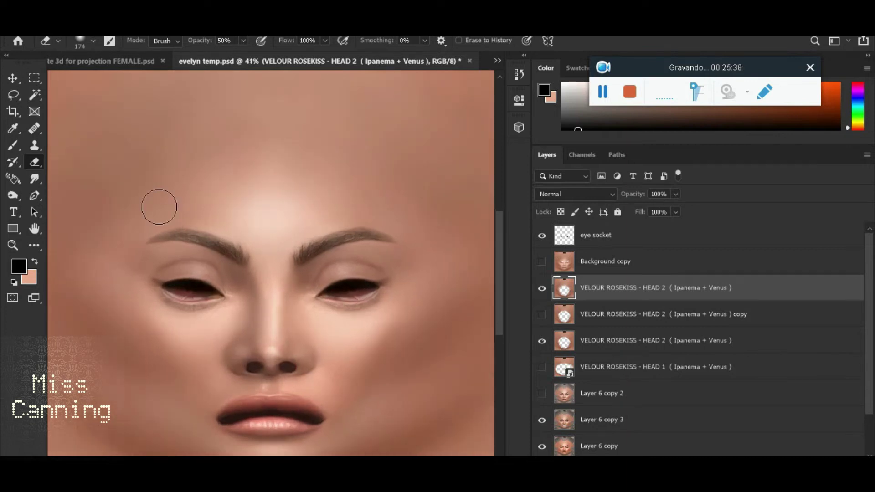
Erase the new blender layer over both eyebrows with a size 114 eraser at 50% opacity
right_click(350, 279)
mouse_move(234, 257)
mouse_down()
mouse_move(196, 236)
mouse_move(155, 240)
mouse_up()
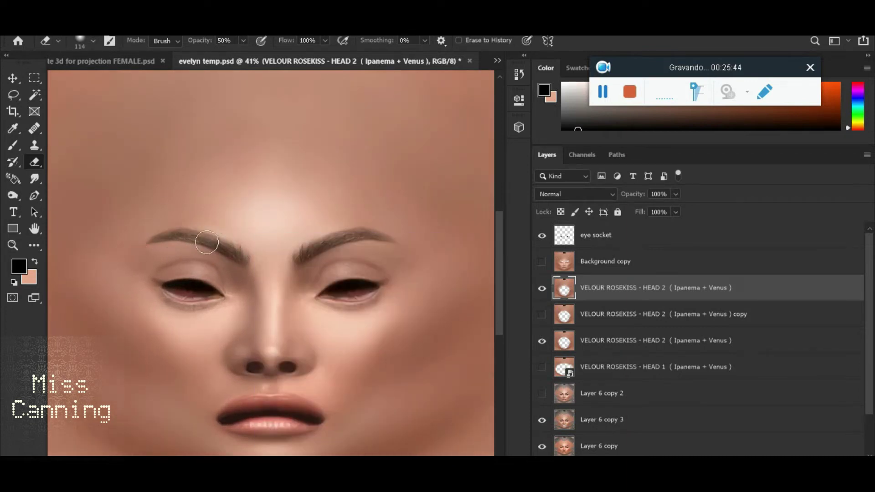
mouse_move(316, 249)
mouse_down()
mouse_move(392, 240)
mouse_move(304, 256)
mouse_up()
click(375, 235)
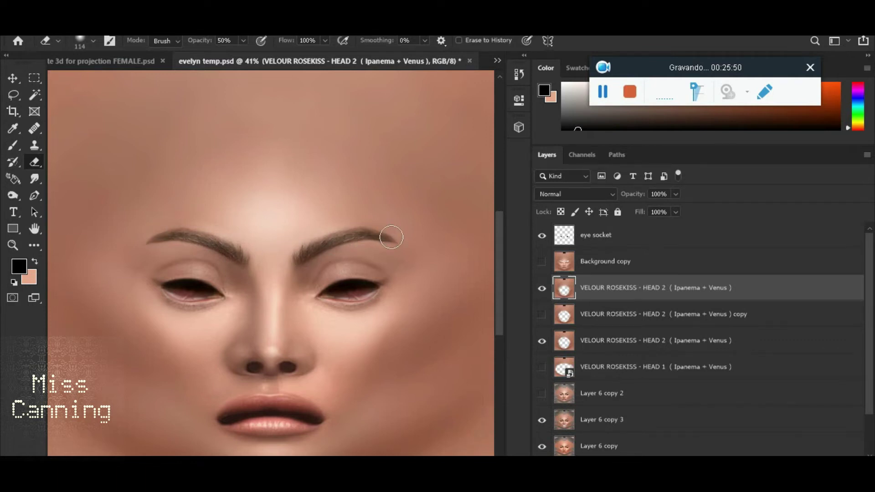
scroll(268, 287, down, 3)
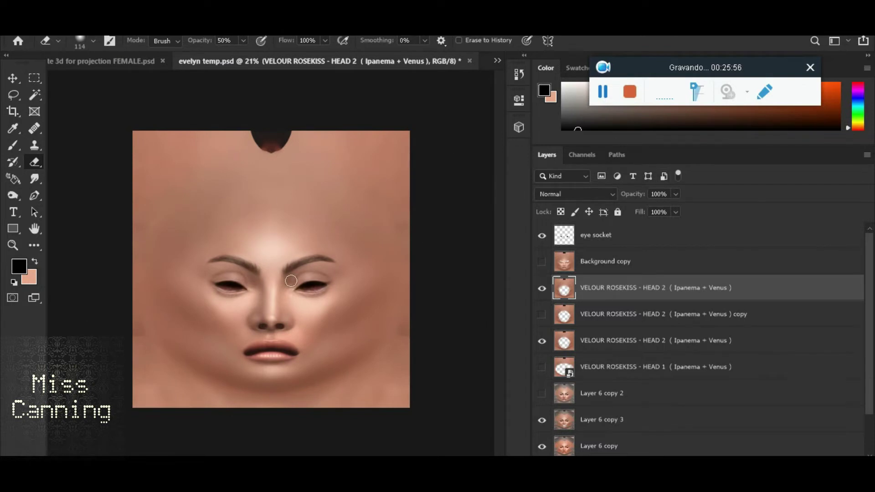
scroll(270, 286, up, 2)
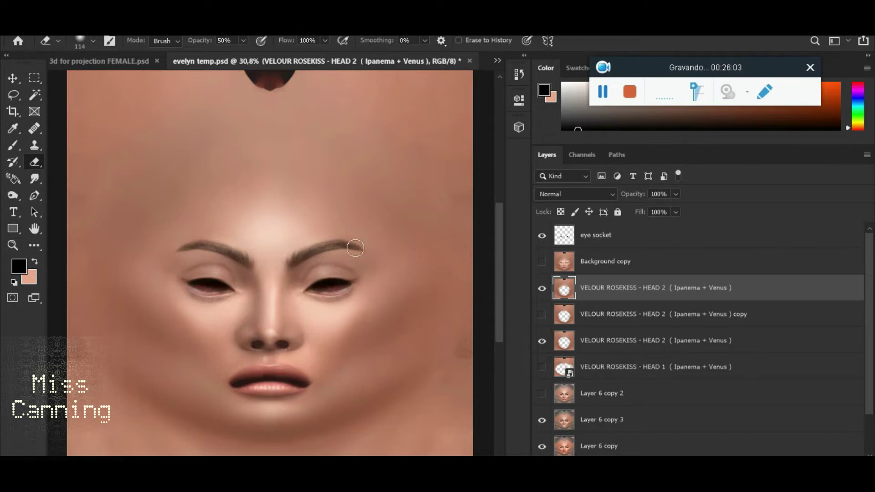
Compare the face with the top blender layer toggled, and turn on the Background copy layer
click(543, 293)
click(604, 263)
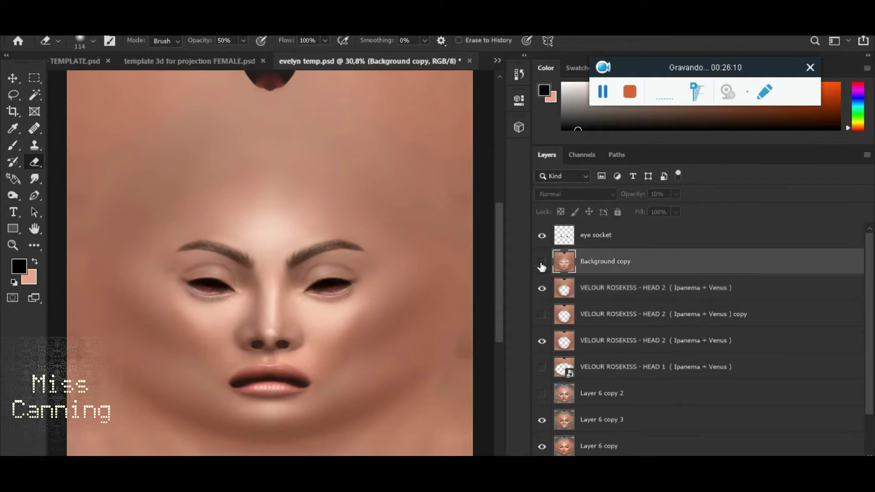
click(572, 292)
scroll(272, 329, up, 2)
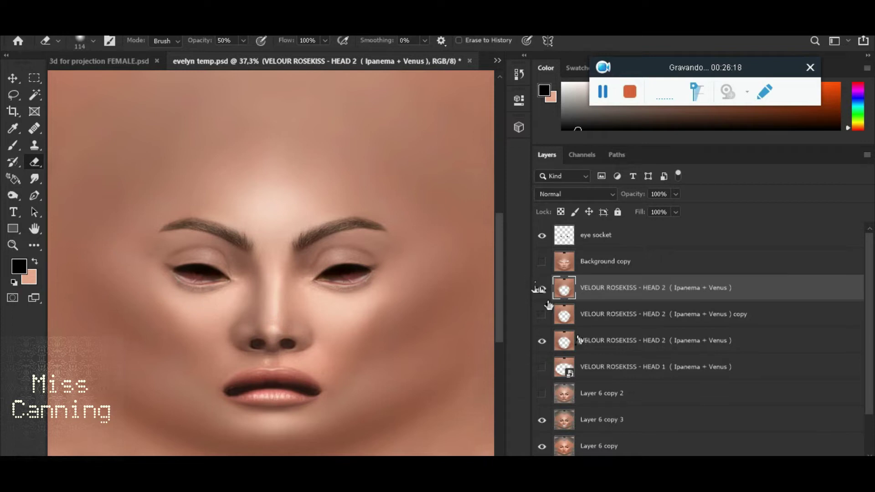
click(565, 265)
click(542, 262)
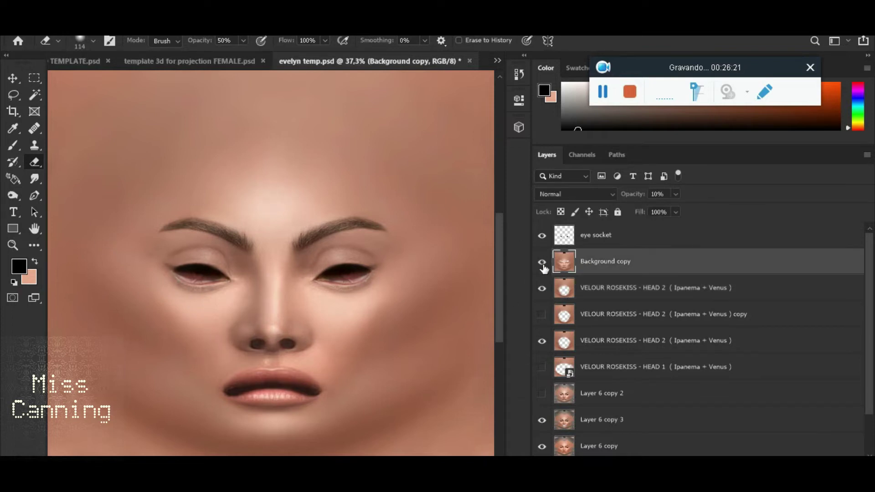
Export the revised face as a PNG, replacing the Evelyn Test file again
click(32, 28)
click(68, 162)
click(181, 325)
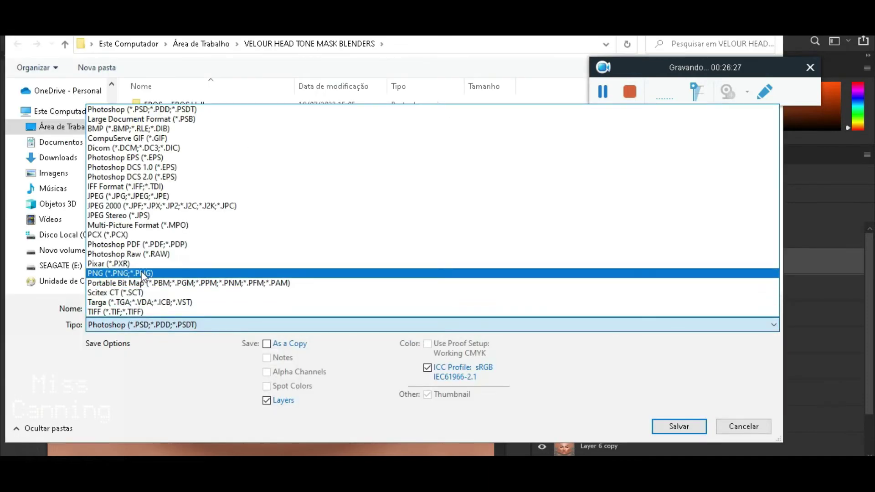
click(119, 273)
double_click(163, 146)
click(447, 251)
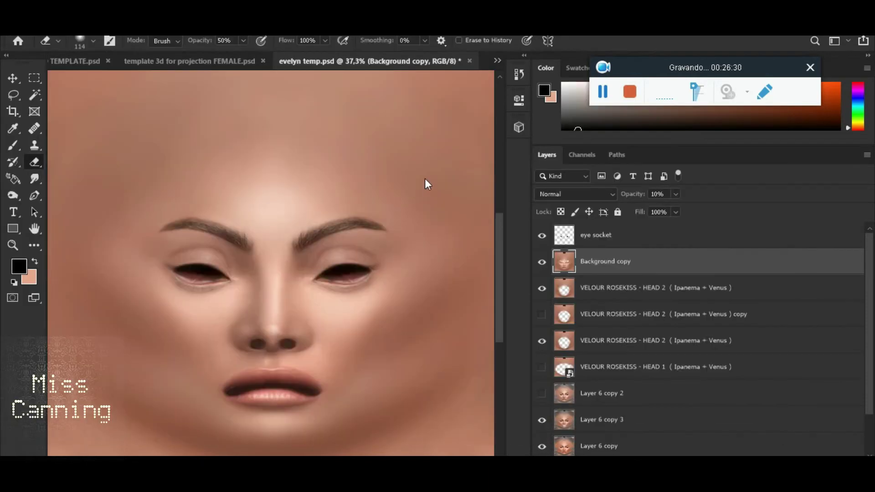
click(488, 145)
Switch to the Second Life viewer and examine the updated face texture on the avatar up close and from farther away
scroll(345, 316, down, 3)
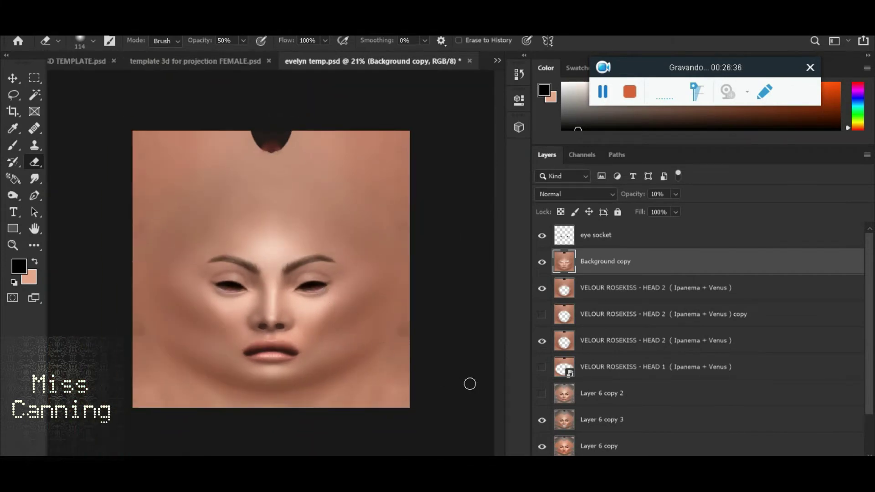
scroll(613, 334, down, 2)
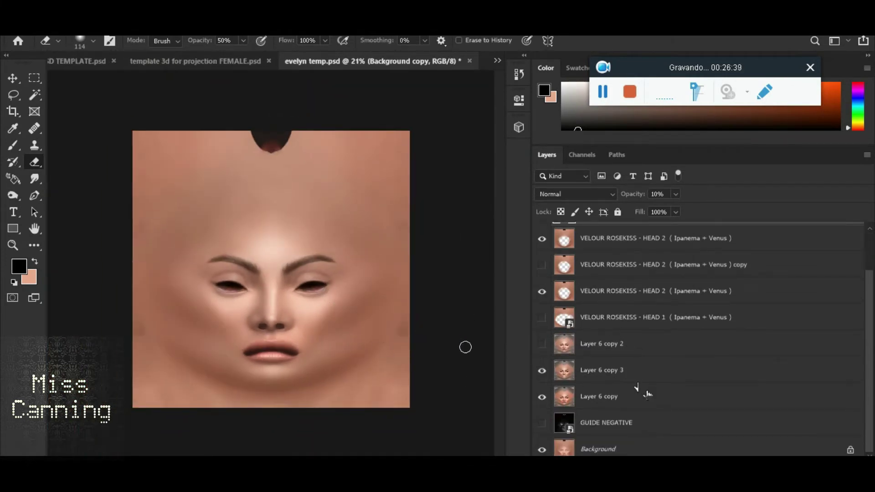
click(585, 453)
drag(437, 281, 438, 259)
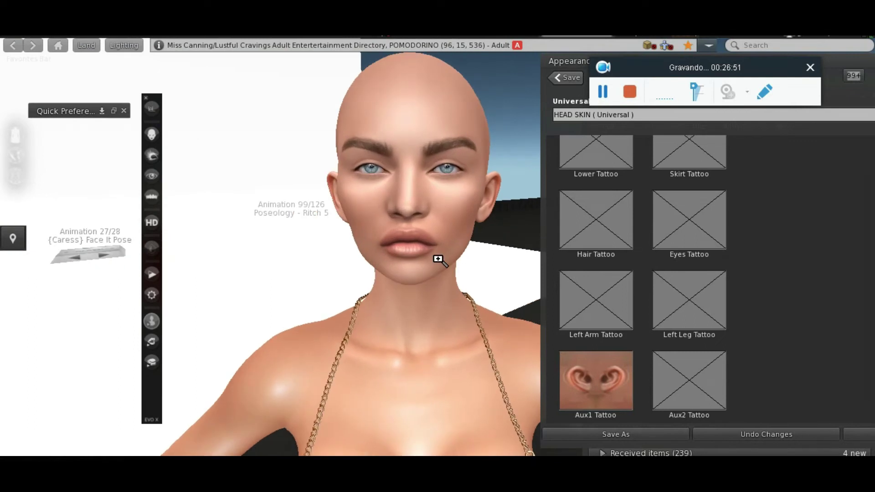
scroll(392, 182, down, 5)
Place the VELOUR IBIZA - HEAD 2 and HEAD 3 (full Covered) images from the blenders folder into the face document
mouse_move(458, 454)
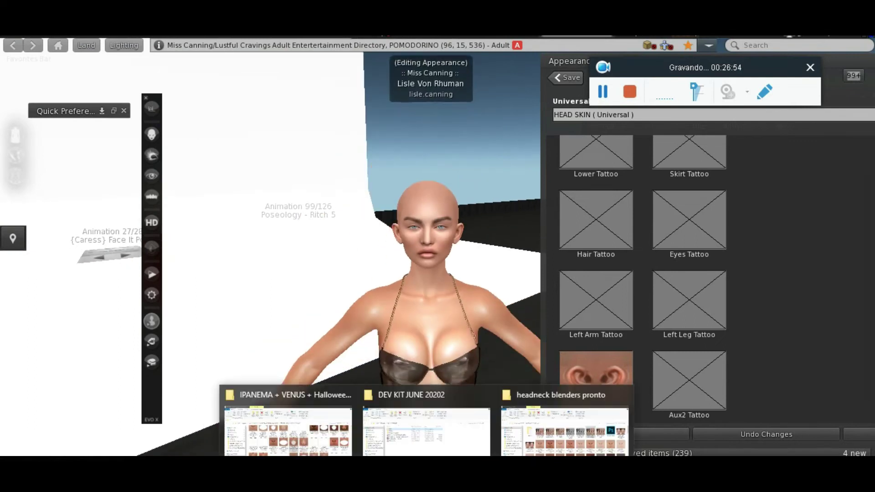
mouse_move(427, 454)
click(320, 445)
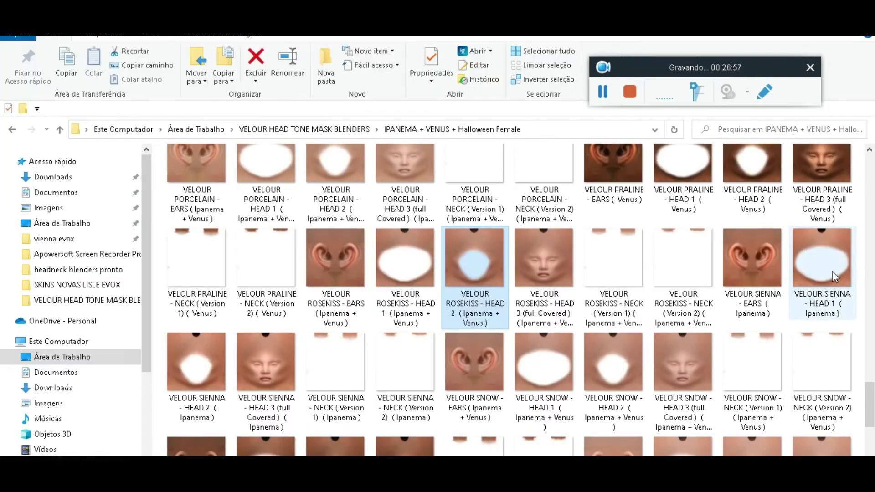
drag(868, 401, 872, 299)
click(772, 295)
ctrl+click(839, 273)
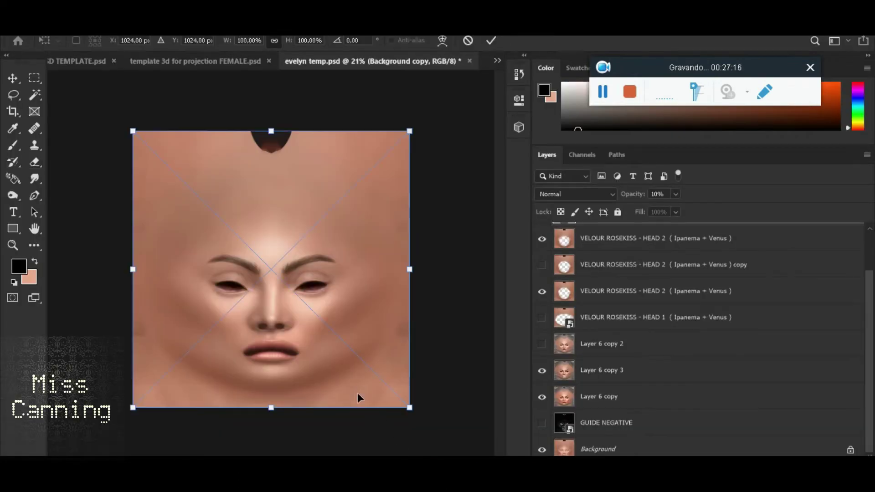
click(493, 42)
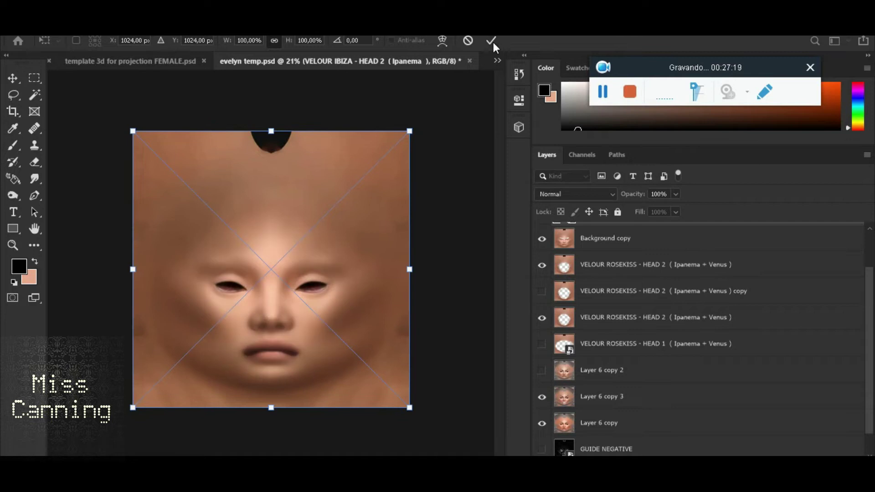
click(493, 42)
Rasterize the VELOUR IBIZA - HEAD 3 (full Covered) and VELOUR IBIZA - HEAD 2 smart object layers
scroll(640, 340, up, 2)
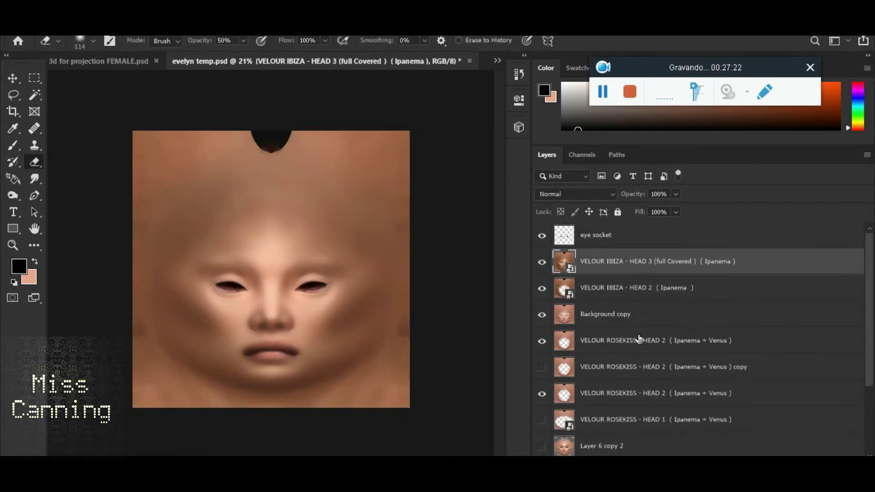
click(498, 59)
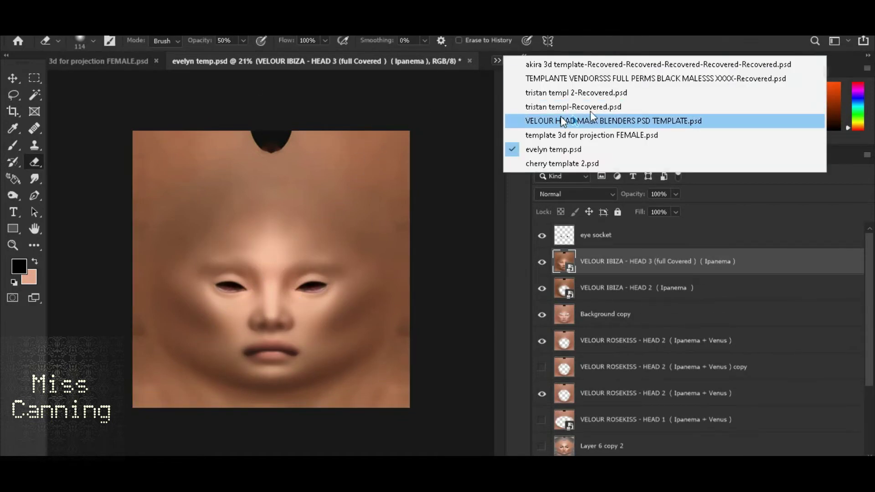
click(586, 344)
click(218, 246)
click(426, 205)
click(593, 287)
click(253, 323)
click(409, 209)
scroll(367, 323, up, 2)
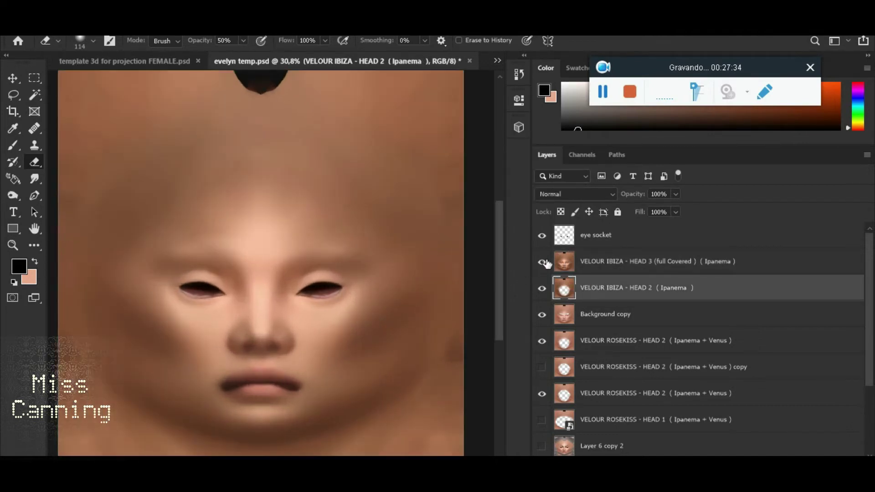
Compare the face with the VELOUR IBIZA - HEAD 3 layer toggled, and hide the visible VELOUR ROSEKISS layers
click(542, 262)
click(542, 262)
click(579, 267)
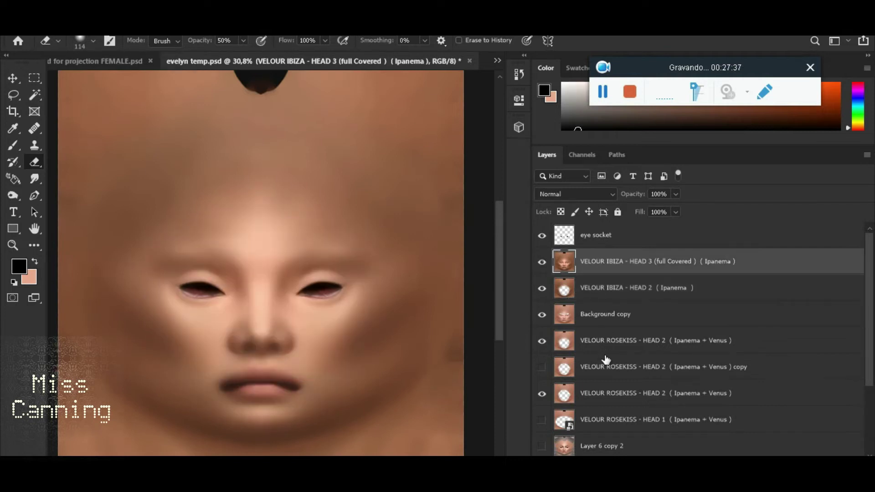
scroll(608, 370, down, 3)
scroll(613, 310, up, 3)
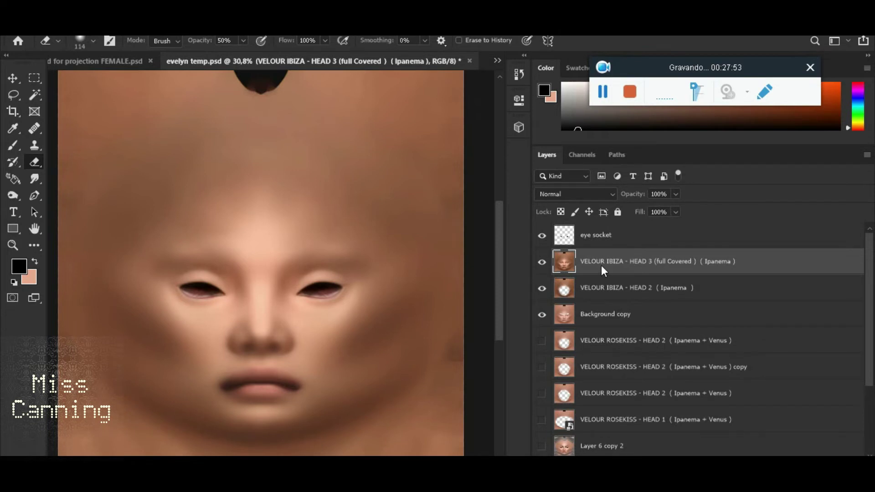
Check the avatar in the Second Life viewer, and hide the VELOUR IBIZA - HEAD 3 and Background copy layers in the Photoshop document
key(alt+Tab)
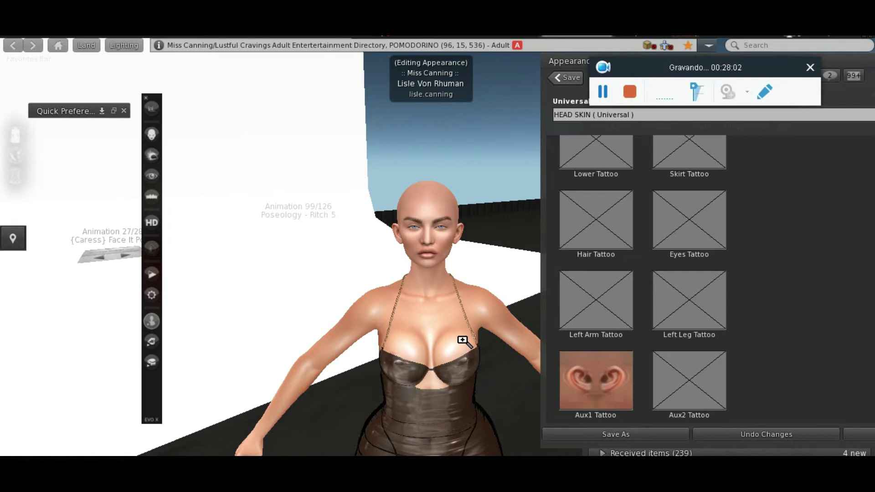
key(alt+Tab)
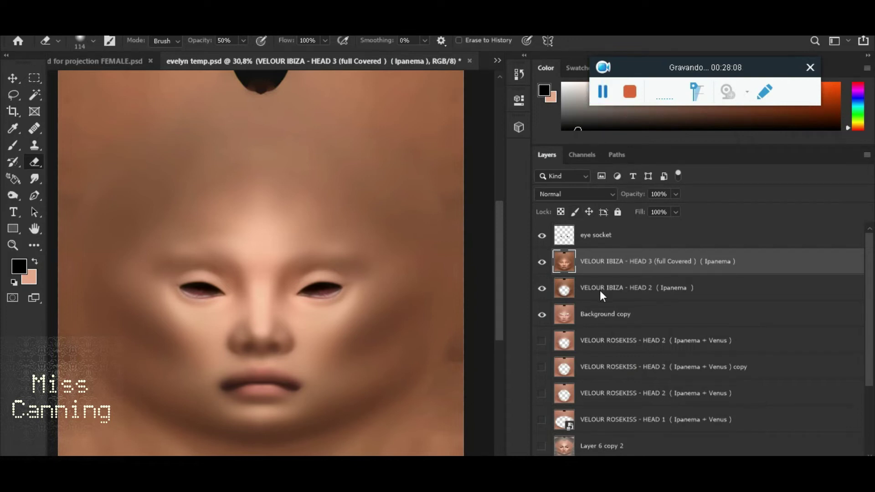
click(542, 262)
click(542, 262)
click(542, 262)
scroll(618, 349, down, 3)
scroll(616, 339, up, 3)
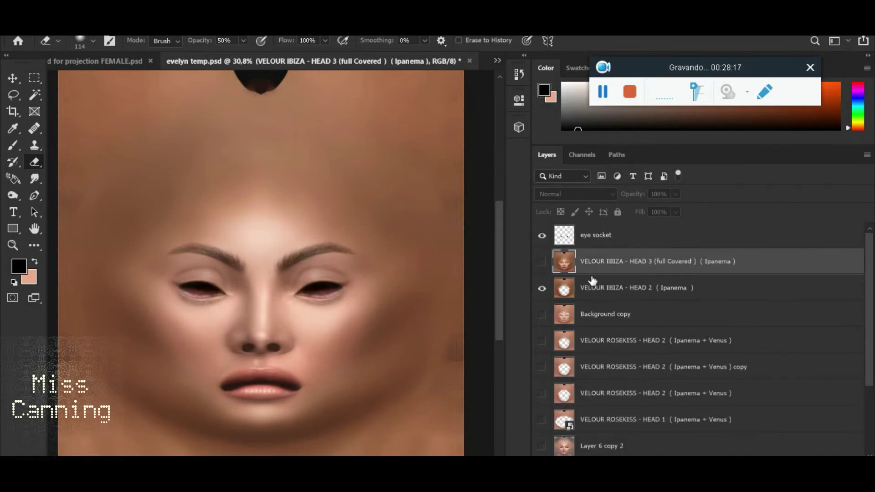
Duplicate the Layer 6 copy 3 face layer
scroll(595, 319, down, 3)
click(602, 370)
right_click(609, 370)
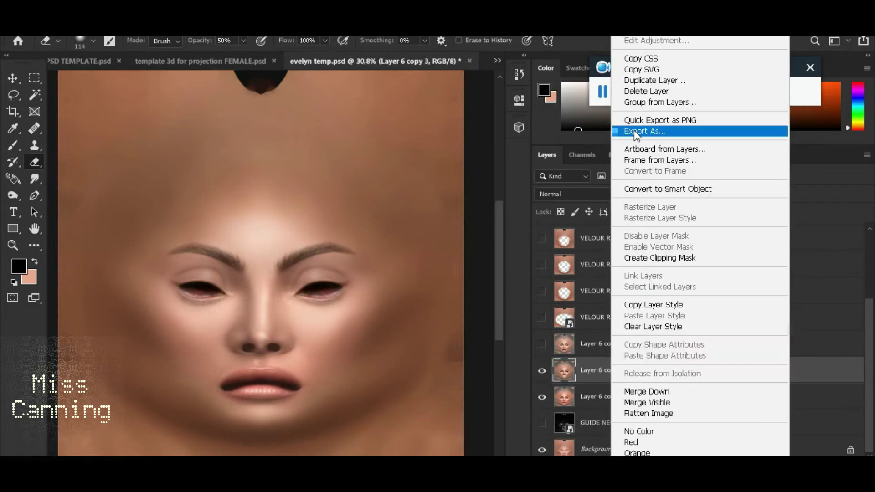
click(655, 80)
click(525, 135)
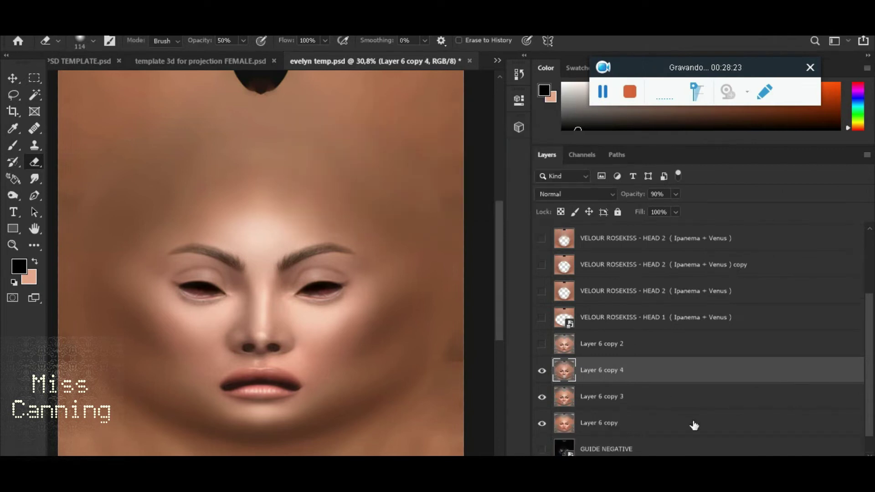
Open Match Color on the duplicated face layer, with evelyn temp.psd as source and VELOUR IBIZA - HEAD 3 (full Covered) as the reference layer
scroll(645, 341, up, 2)
scroll(663, 328, up, 2)
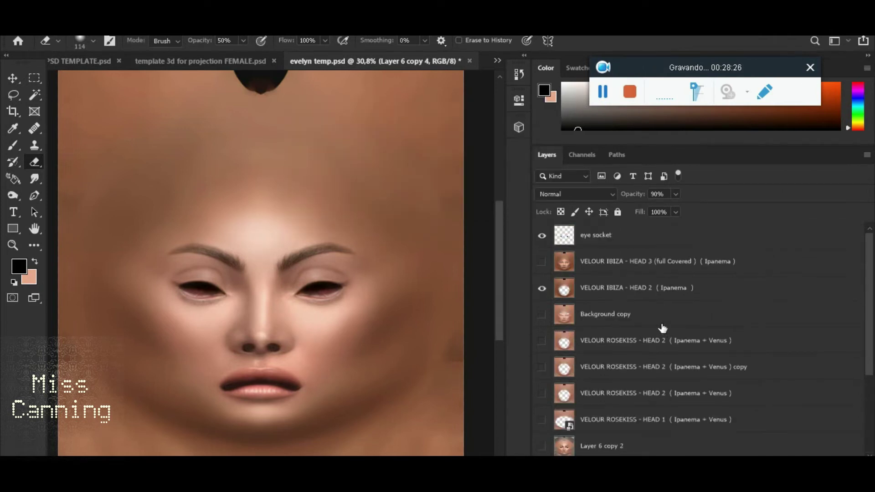
click(77, 30)
mouse_move(123, 55)
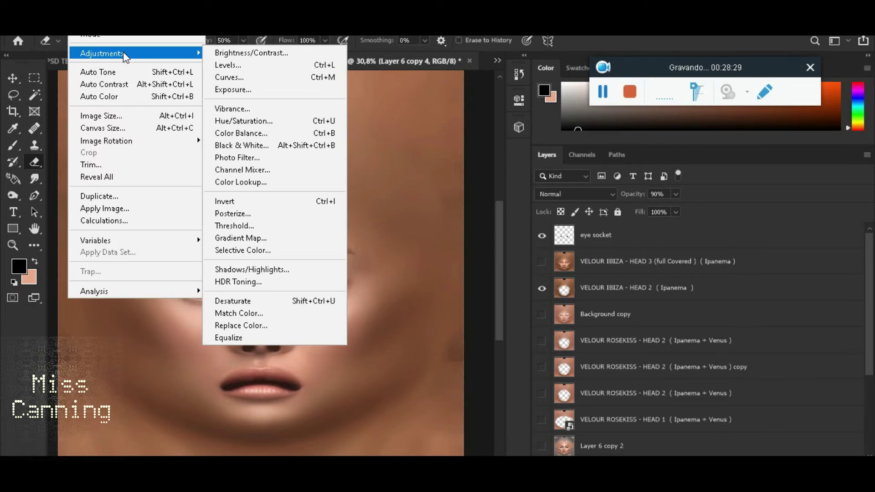
click(255, 315)
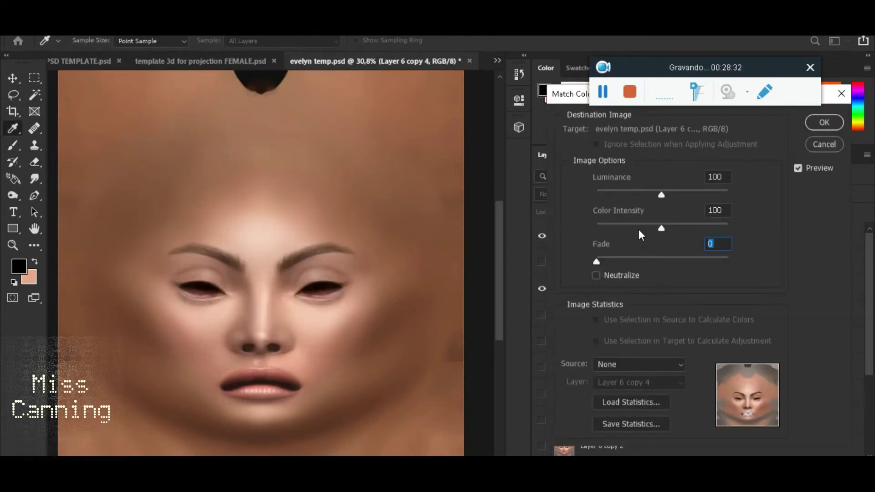
click(639, 364)
click(631, 454)
click(628, 383)
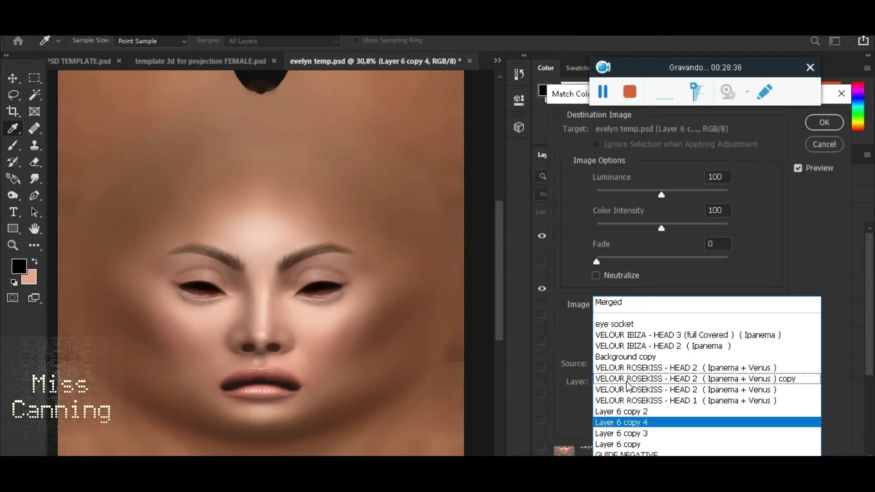
click(706, 351)
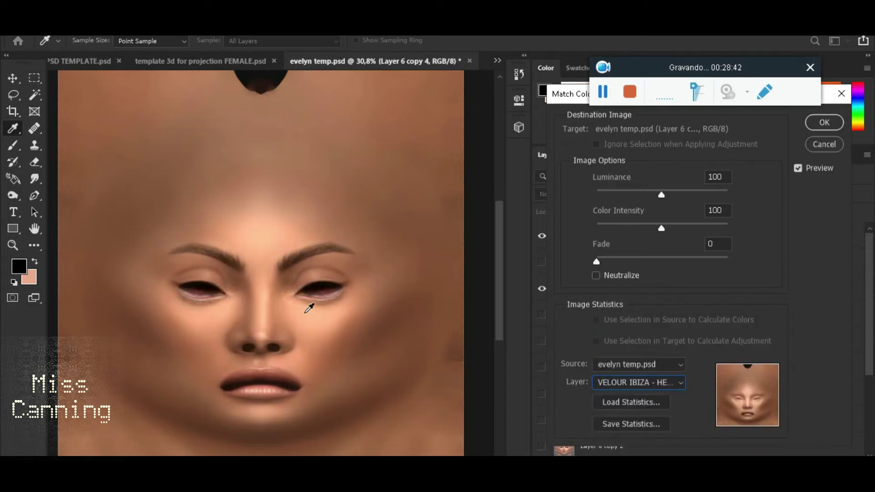
Set the colour match to Fade 50, Color Intensity 90 and Luminance 74, and apply it to the face layer
drag(637, 264, 728, 272)
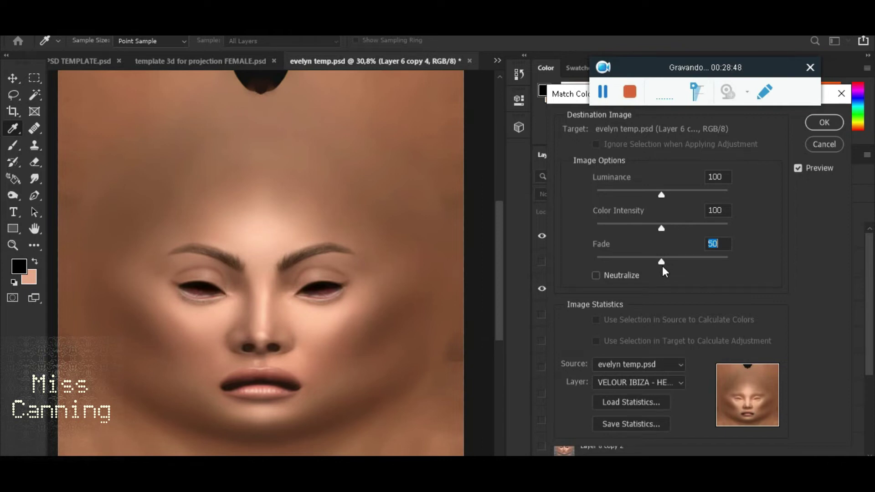
mouse_move(661, 231)
mouse_down()
mouse_move(684, 228)
mouse_move(658, 229)
mouse_up()
drag(662, 195, 647, 201)
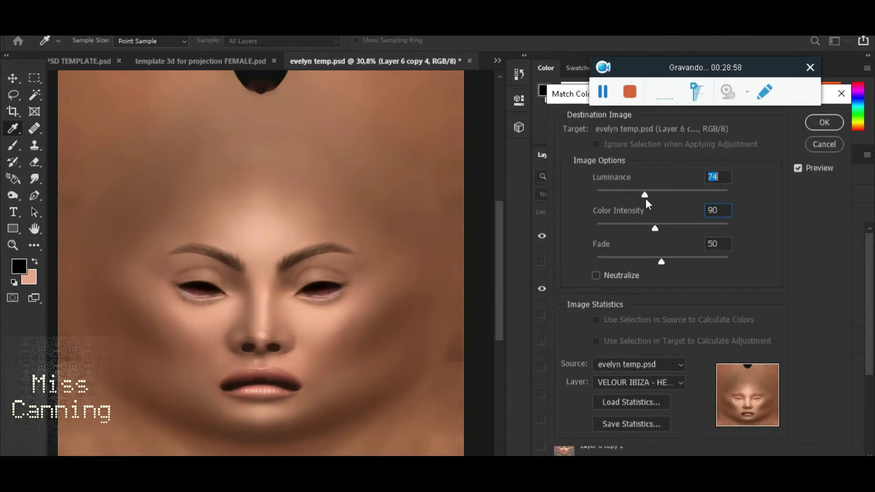
click(816, 124)
key(e)
scroll(284, 345, up, 4)
scroll(284, 345, down, 4)
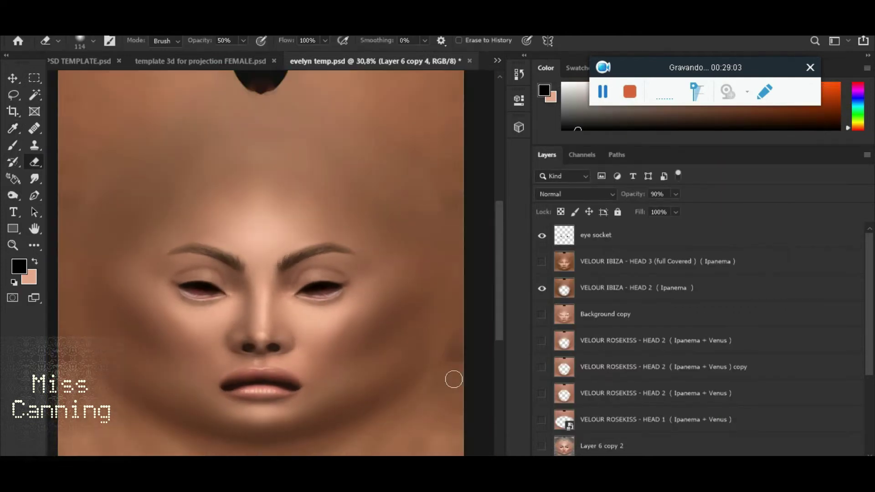
Compare the recoloured face with the VELOUR IBIZA - HEAD 2 layer toggled, and inspect how the skin tones blend
click(601, 271)
click(542, 287)
click(541, 288)
scroll(623, 365, down, 2)
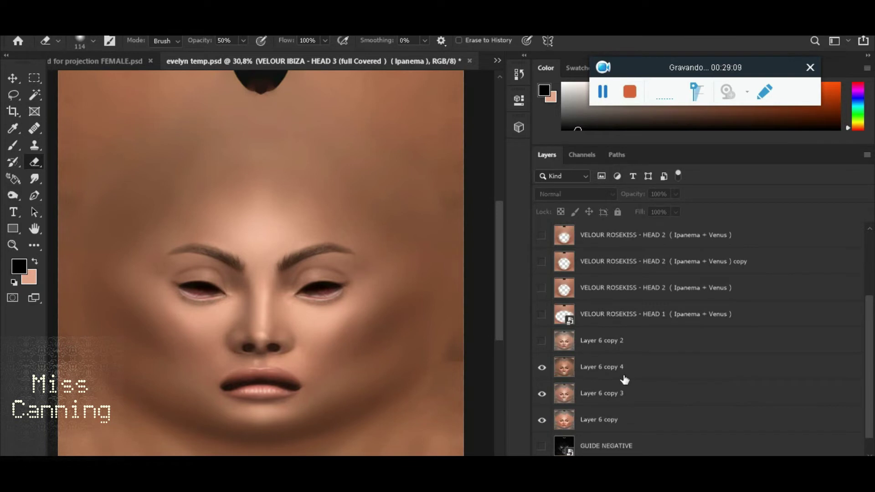
scroll(588, 337, up, 2)
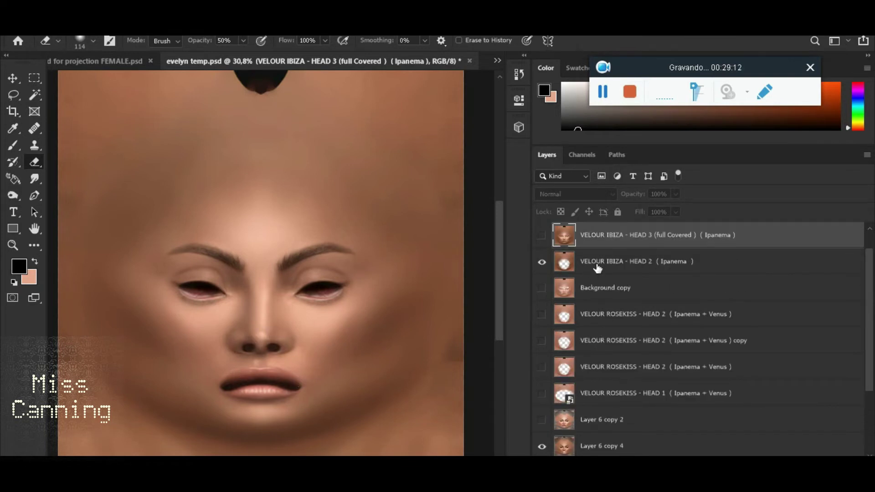
click(598, 268)
scroll(237, 294, up, 2)
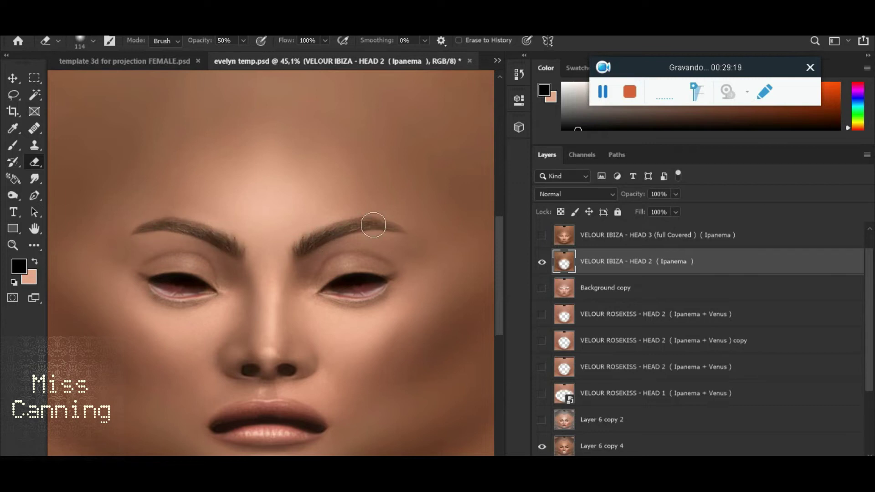
scroll(354, 281, down, 2)
Save the blended face as a PNG named Evelyn Test 2, using the large file size option
click(34, 31)
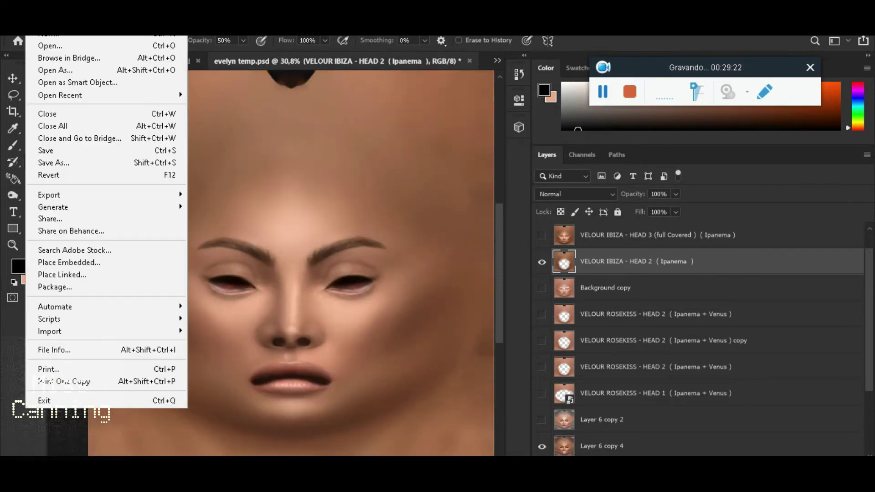
click(75, 164)
click(142, 325)
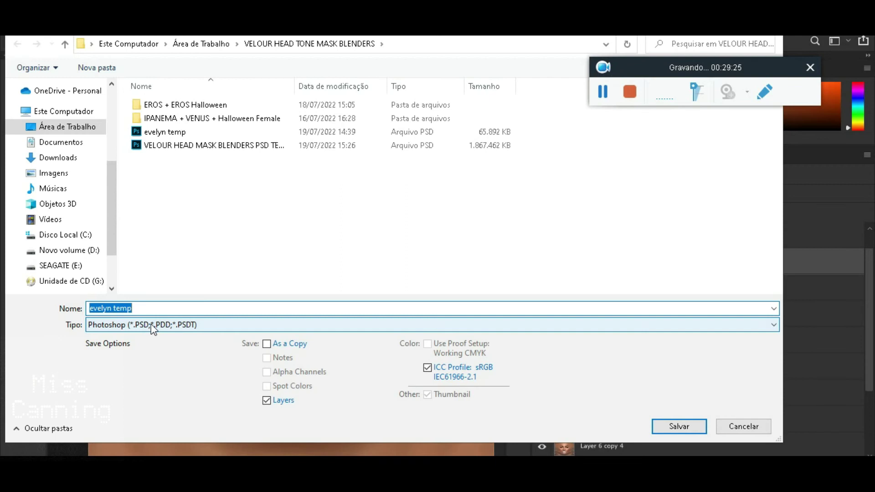
click(165, 275)
click(162, 146)
click(170, 309)
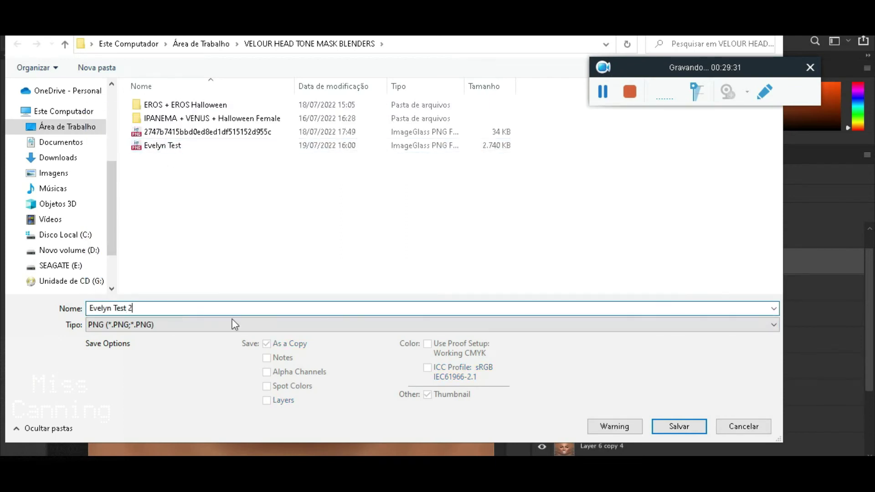
click(690, 425)
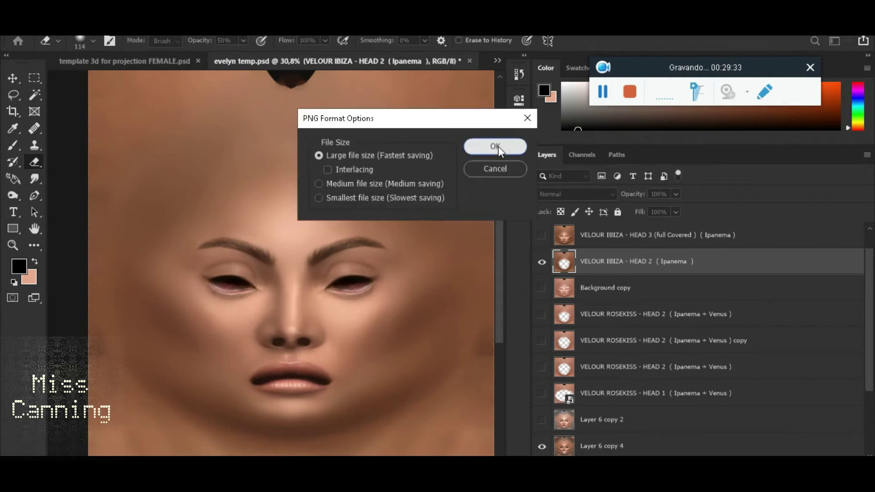
click(498, 146)
Compare the eye area with the eye socket layer off and on, up close and across the whole face
scroll(367, 285, up, 2)
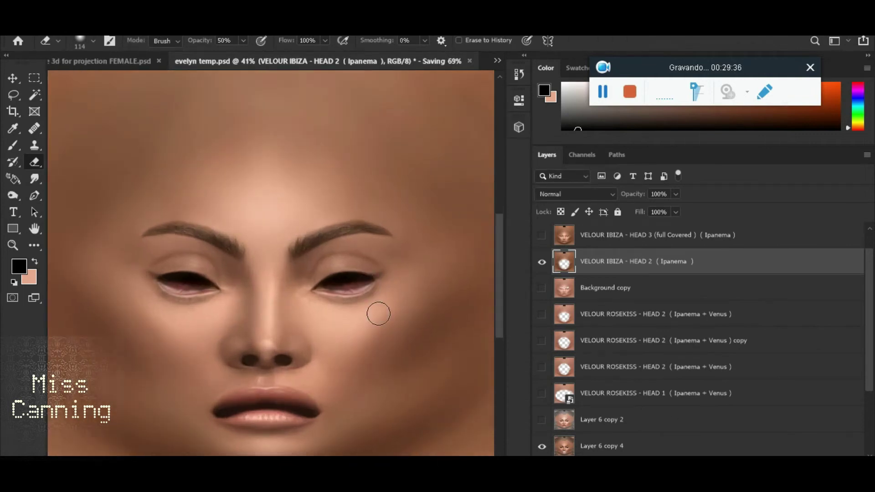
scroll(609, 372, up, 1)
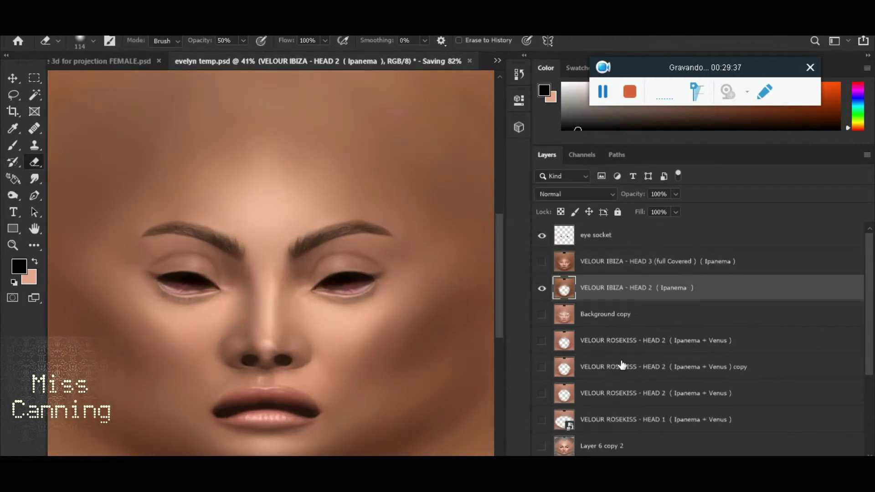
click(589, 240)
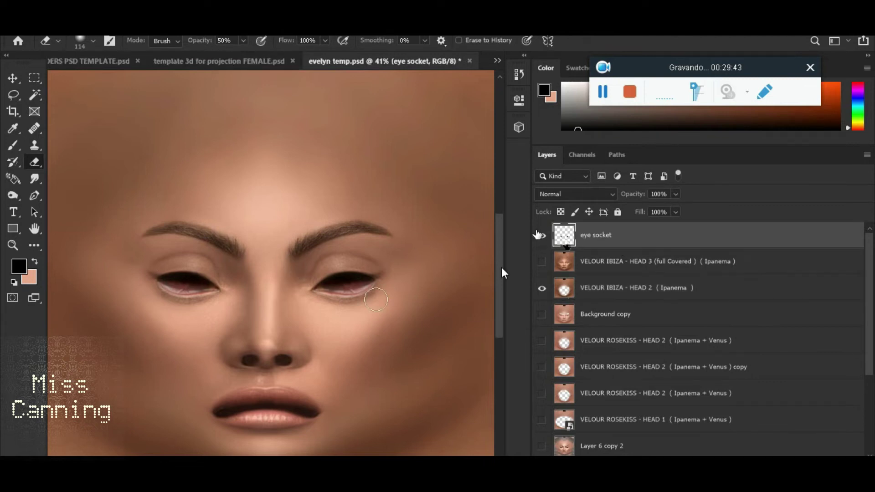
scroll(440, 284, up, 1)
click(543, 236)
click(543, 236)
click(543, 236)
click(543, 237)
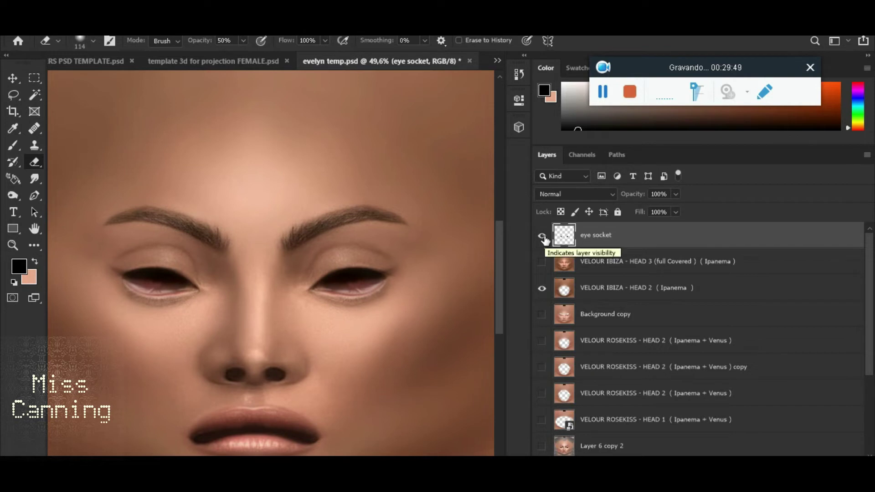
click(543, 236)
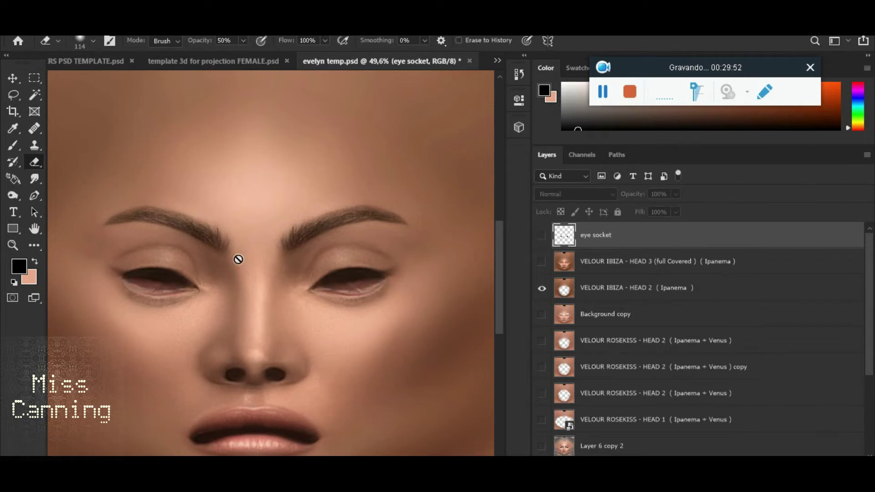
scroll(266, 327, down, 3)
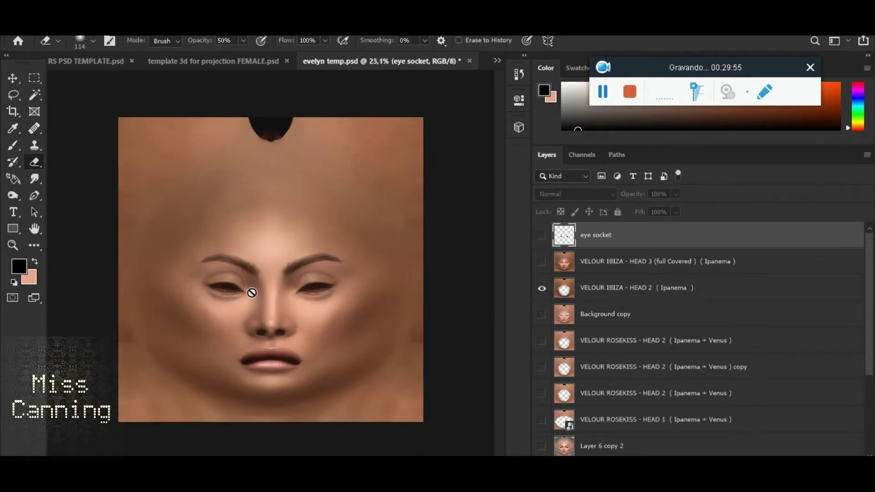
click(542, 236)
scroll(314, 290, up, 2)
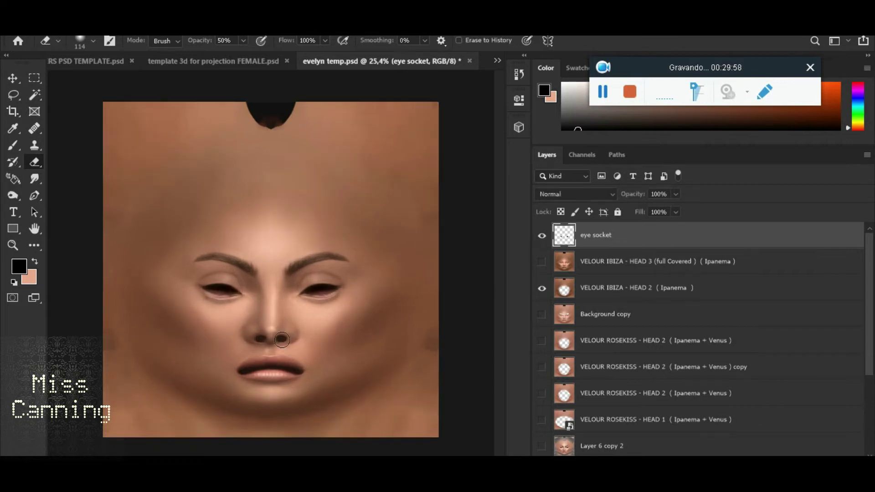
scroll(306, 368, down, 1)
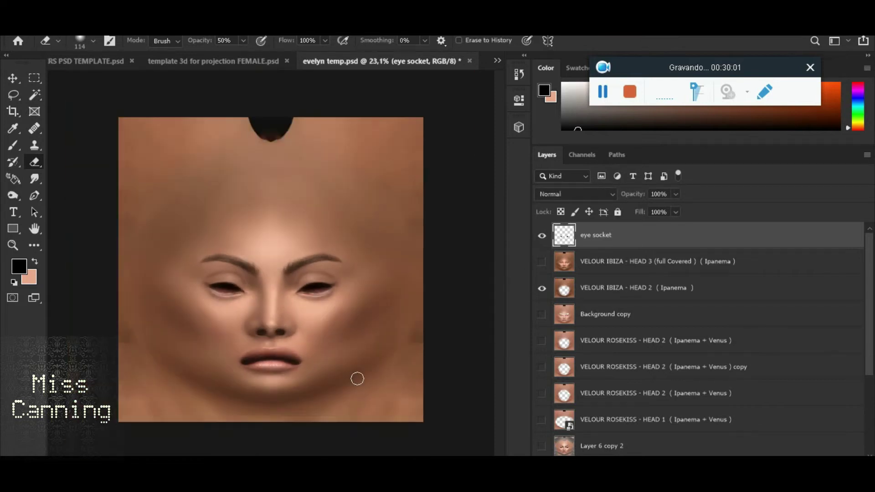
Switch to the Second Life viewer, add Evelyn Test 2 from VELOUR HEAD TONE MASK BLENDERS as a local texture and apply it to Head Tattoo
key(alt+Tab)
scroll(593, 173, up, 3)
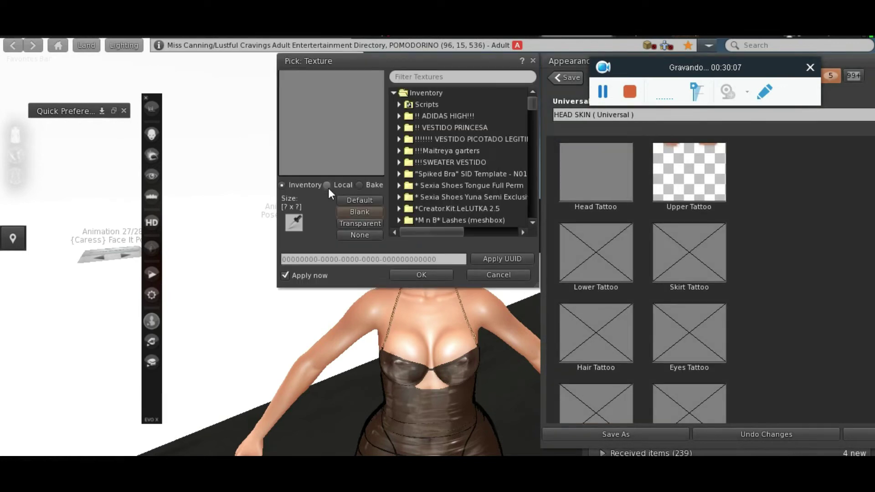
click(327, 185)
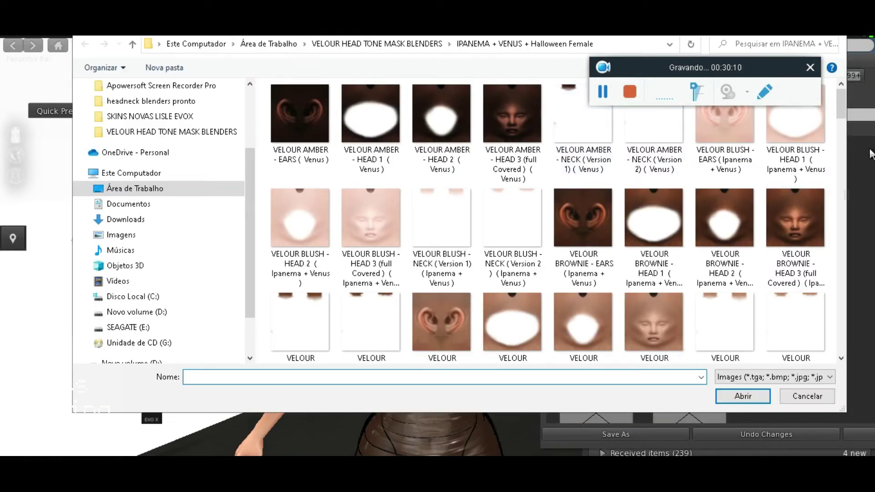
click(150, 132)
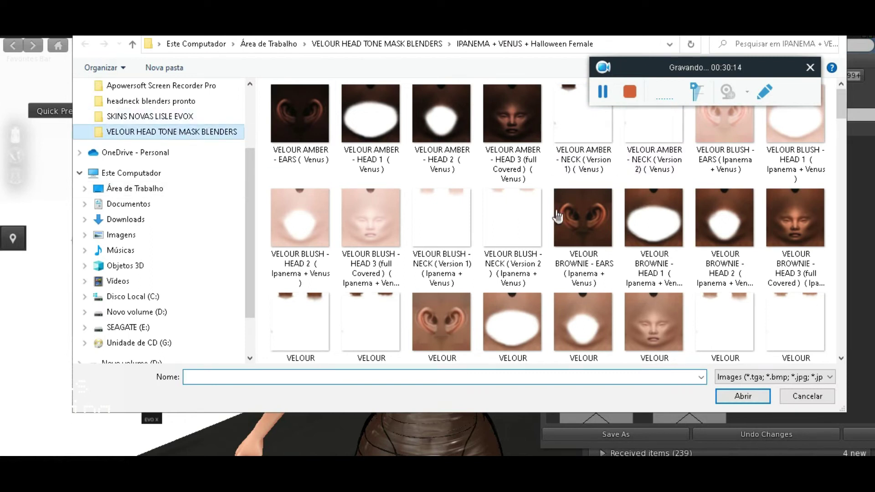
double_click(455, 138)
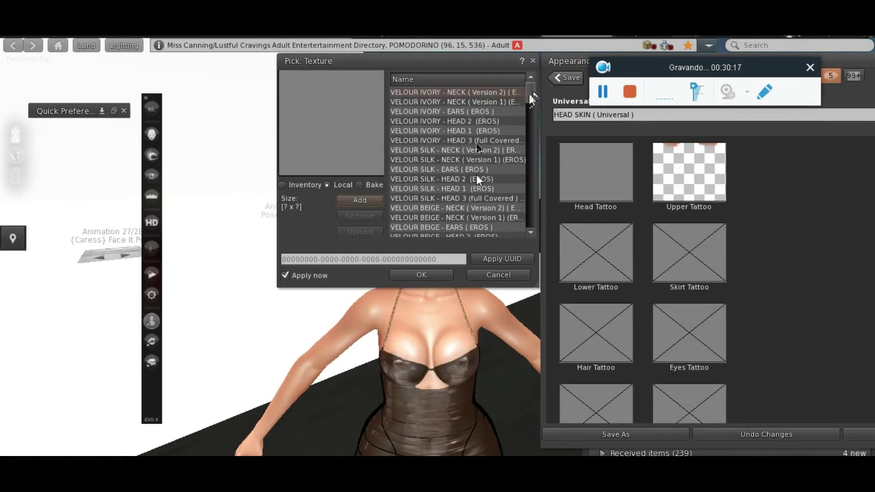
scroll(476, 174, down, 2)
click(458, 227)
click(428, 276)
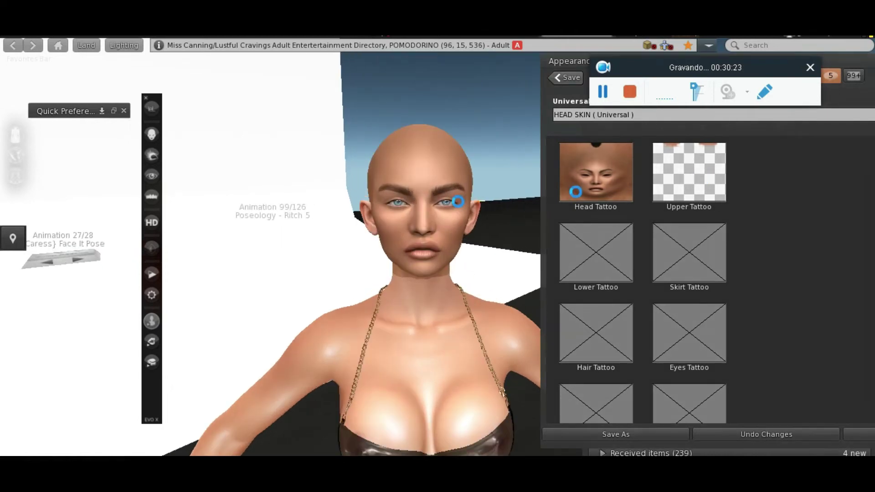
For the Upper Tattoo, add the VELOUR IBIZA - NECK (Version 2) and VELOUR IBIZA - EARS images as local textures
click(710, 183)
click(327, 185)
click(351, 200)
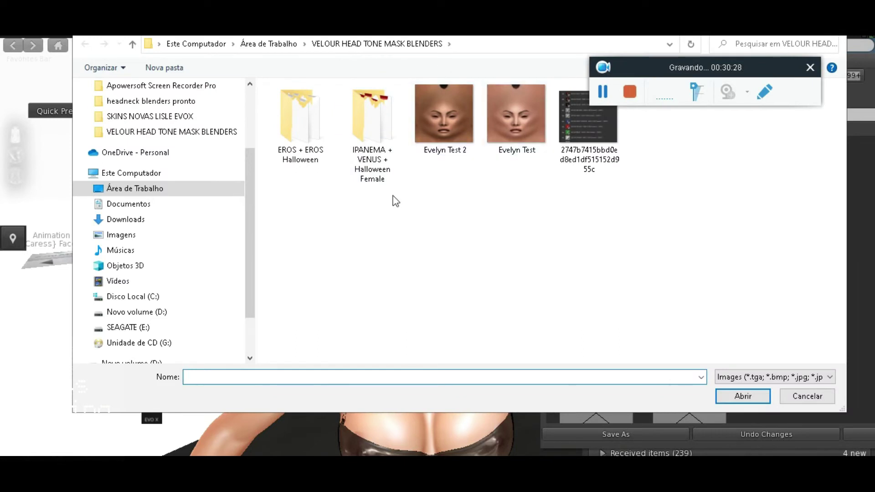
double_click(346, 137)
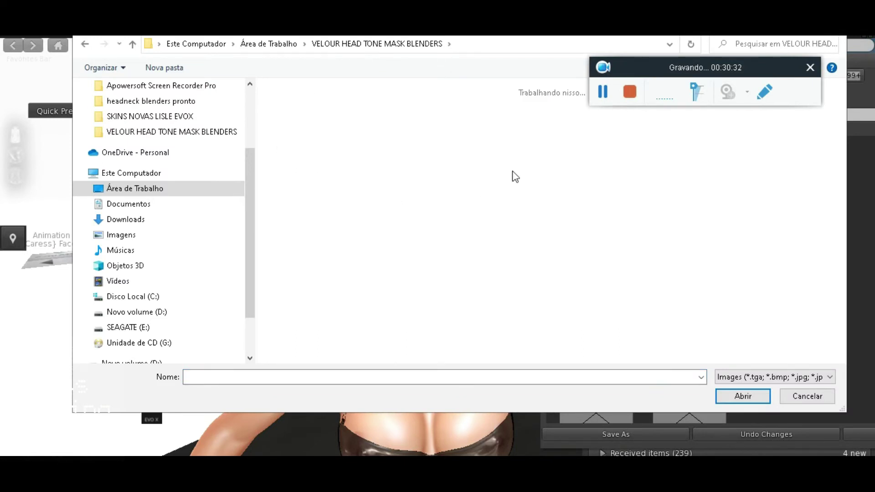
drag(845, 106, 833, 222)
click(674, 265)
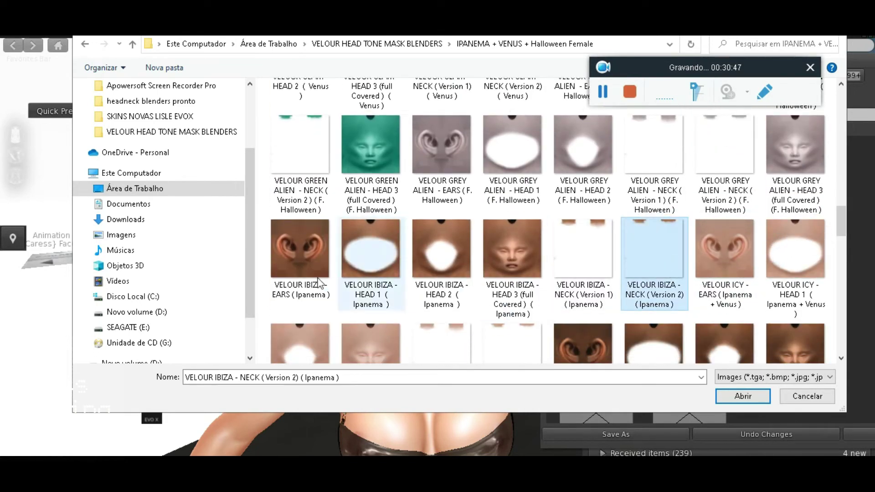
ctrl+click(301, 255)
click(743, 400)
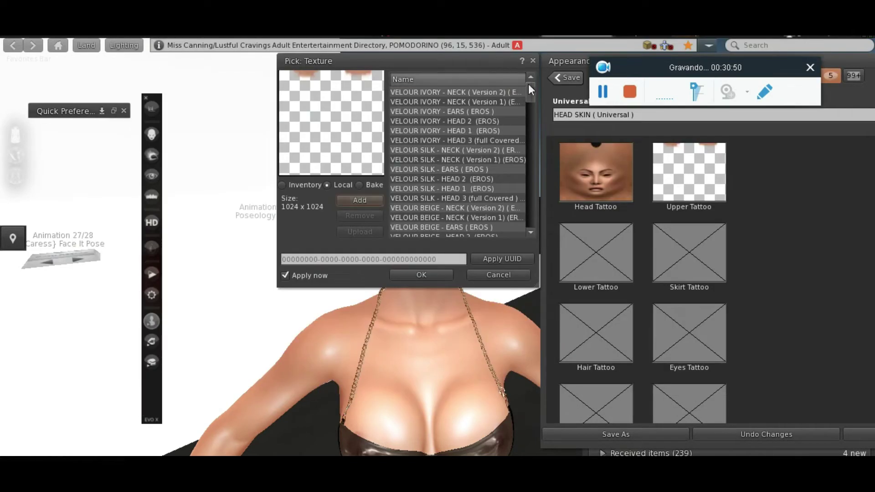
Apply the local texture VELOUR IBIZA - NECK (Version 2) to the Upper Tattoo
drag(456, 61, 598, 112)
scroll(676, 283, down, 3)
scroll(677, 283, down, 2)
click(585, 279)
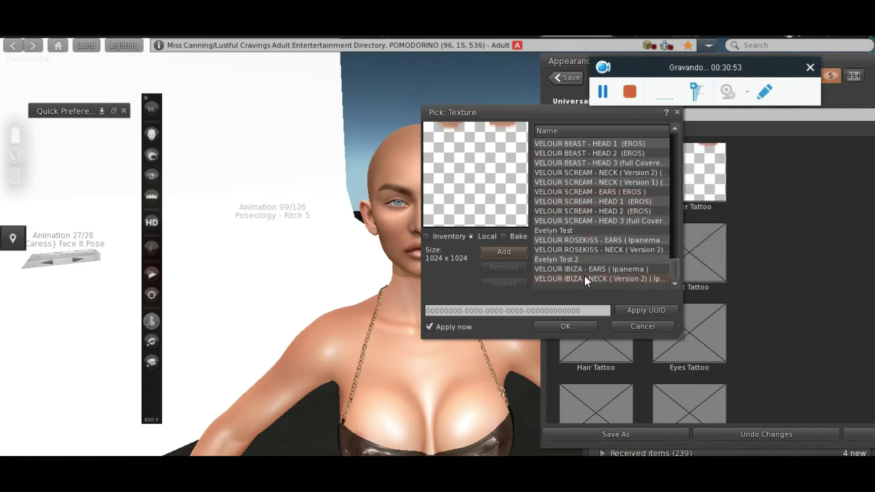
click(575, 327)
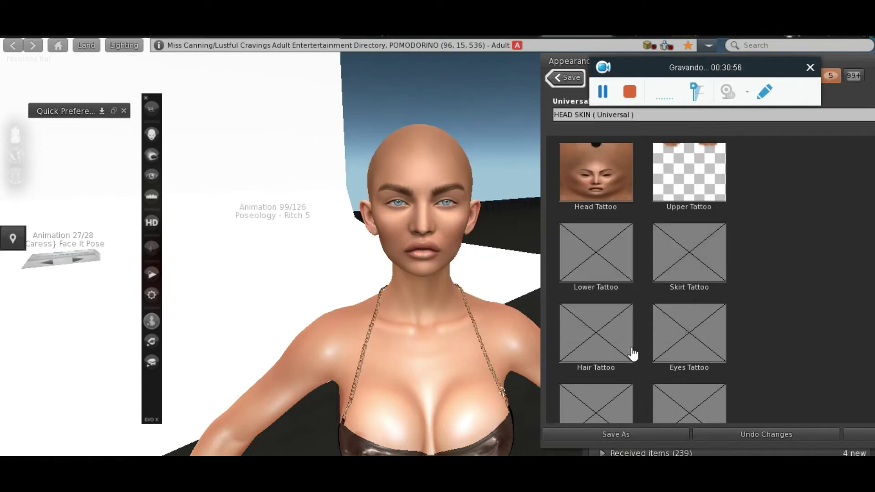
Apply the local texture VELOUR IBIZA - EARS (Ipanema) to the Aux1 Tattoo
scroll(631, 354, down, 4)
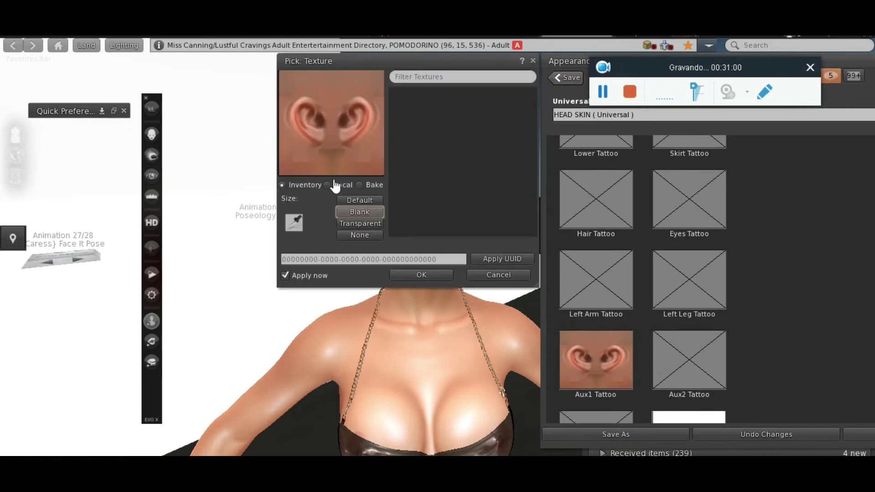
click(335, 185)
drag(530, 101, 530, 245)
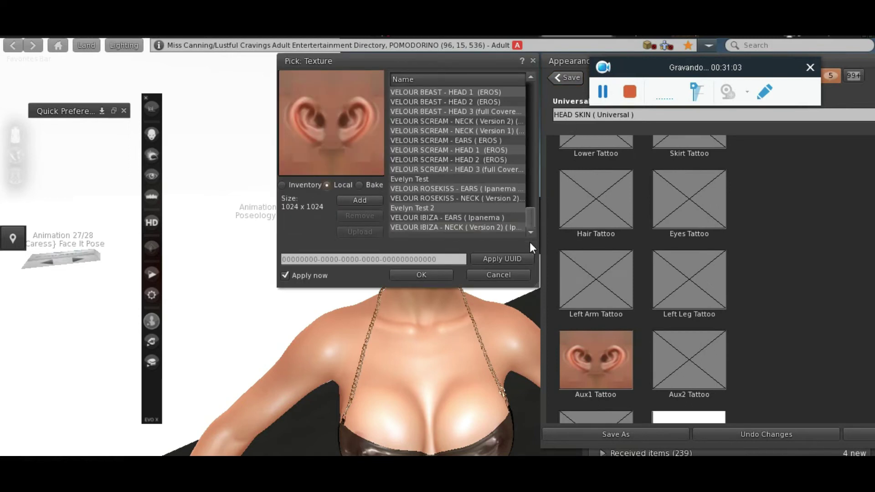
click(458, 218)
click(431, 276)
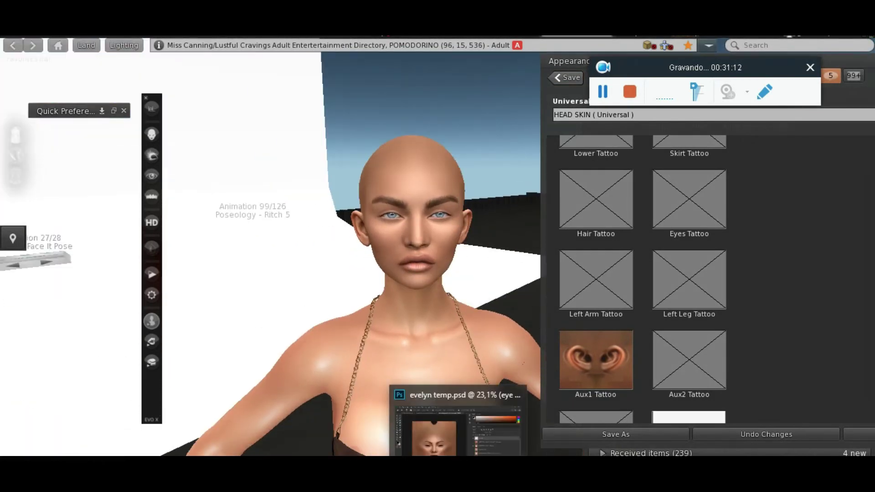
Inspect the avatar's head, ears and neck from the front and side to see how the skin tones blend
click(457, 451)
key(alt+Tab)
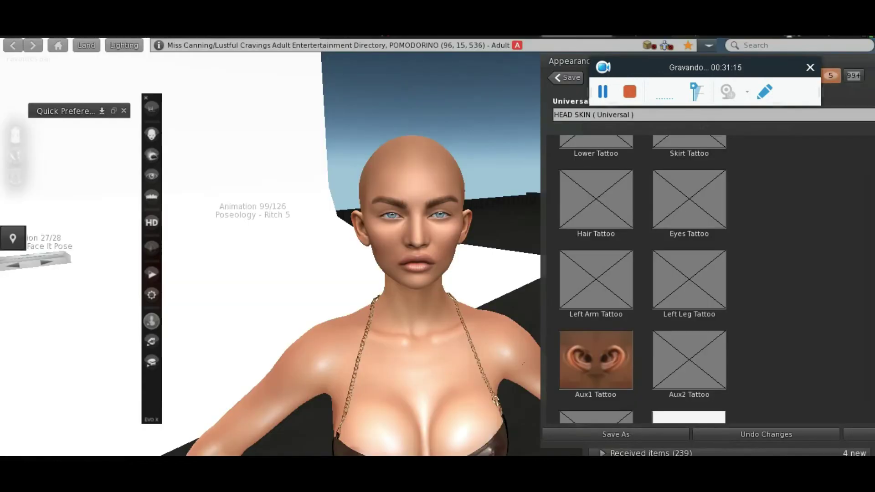
scroll(465, 331, down, 3)
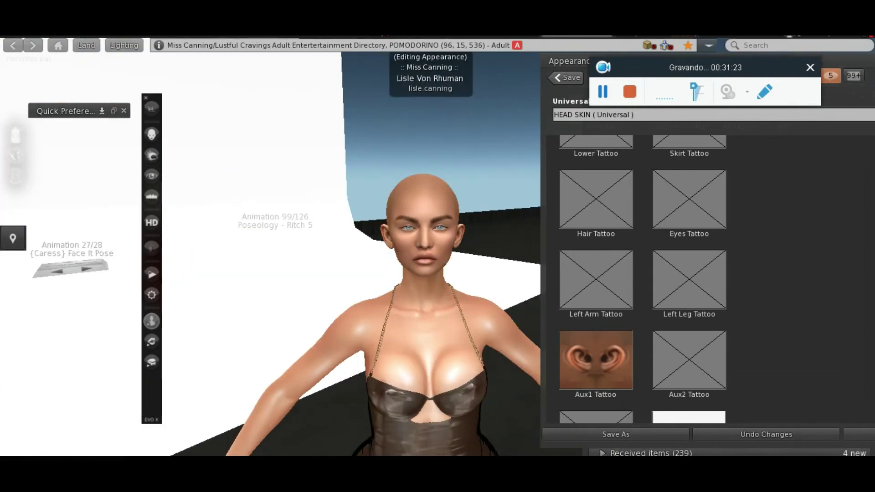
drag(431, 281, 424, 258)
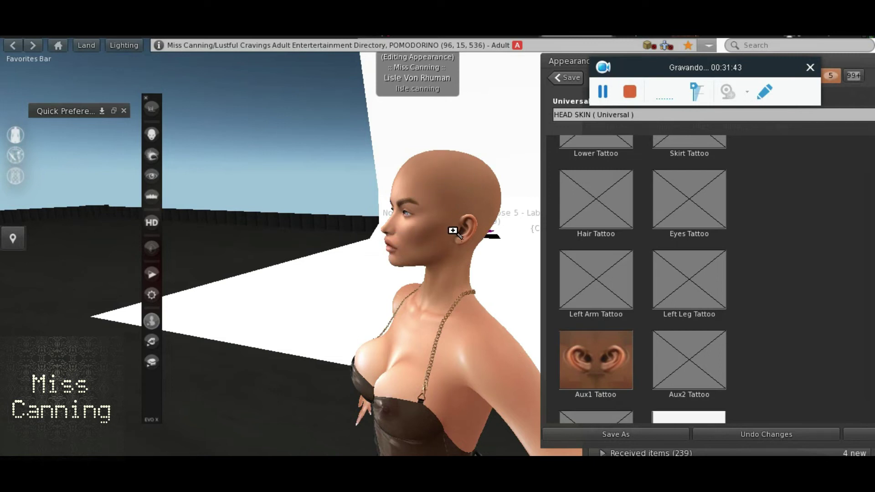
drag(447, 295, 441, 256)
scroll(446, 279, down, 3)
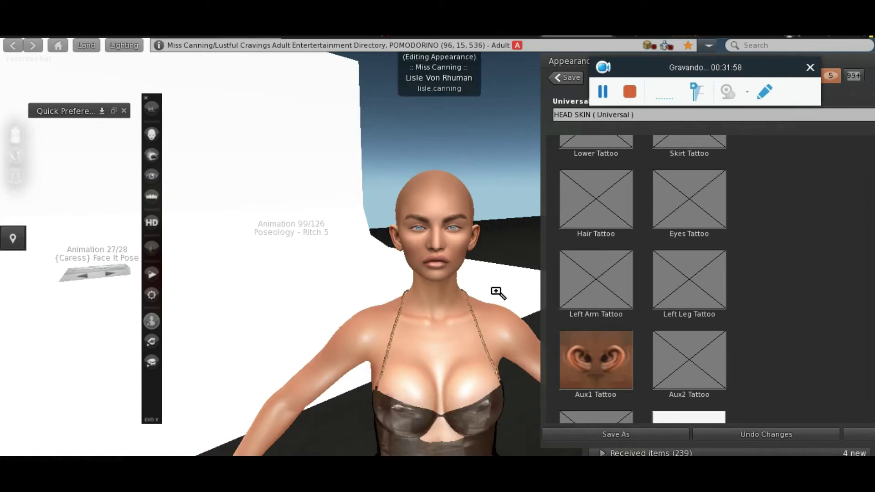
Look through the DEV KIT JUNE 20202 and VELOUR HEAD TONE MASK BLENDERS folders in File Explorer
click(454, 455)
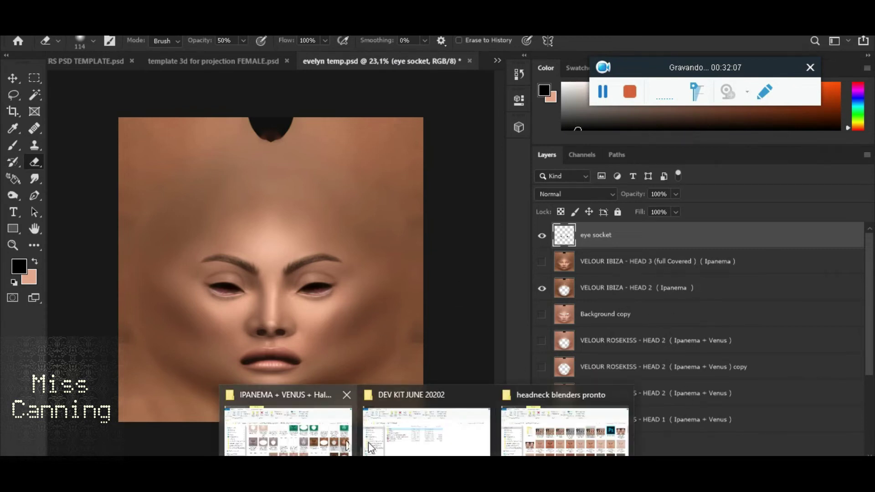
click(456, 444)
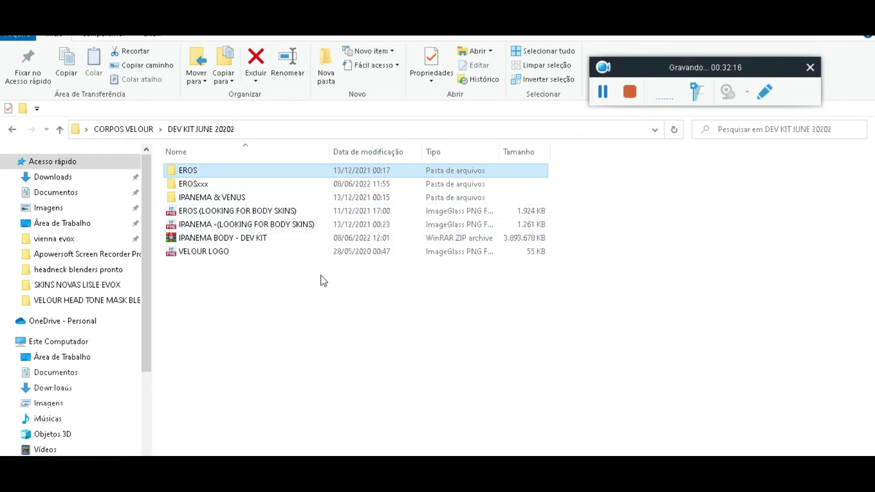
click(287, 424)
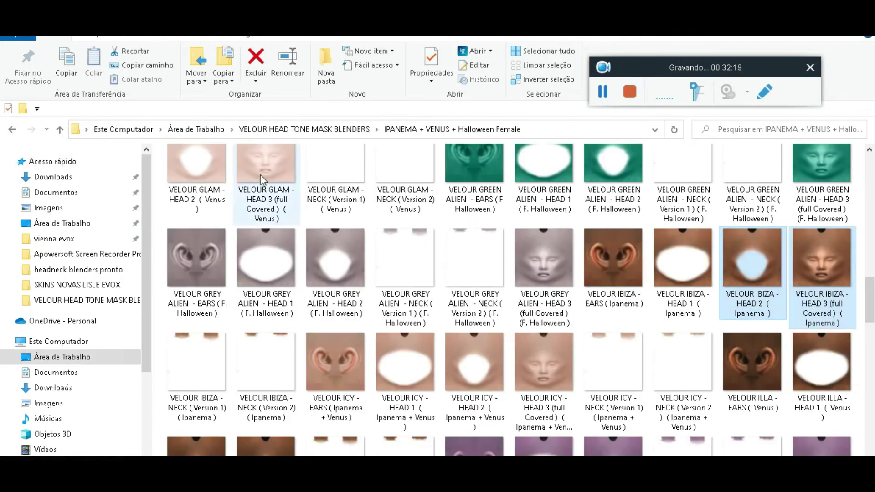
click(288, 137)
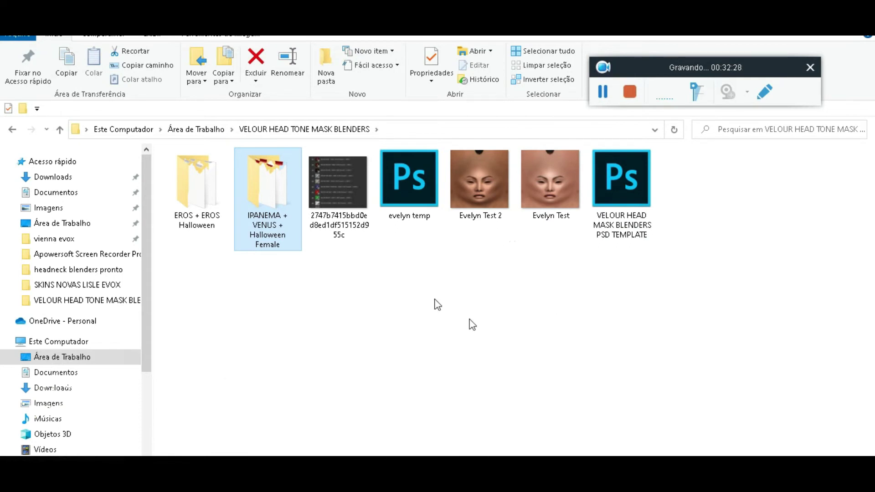
In Photoshop, show the VELOUR IBIZA - HEAD 3 (full Covered) layer, preview blending modes on it and compare it off and on
click(470, 401)
click(607, 272)
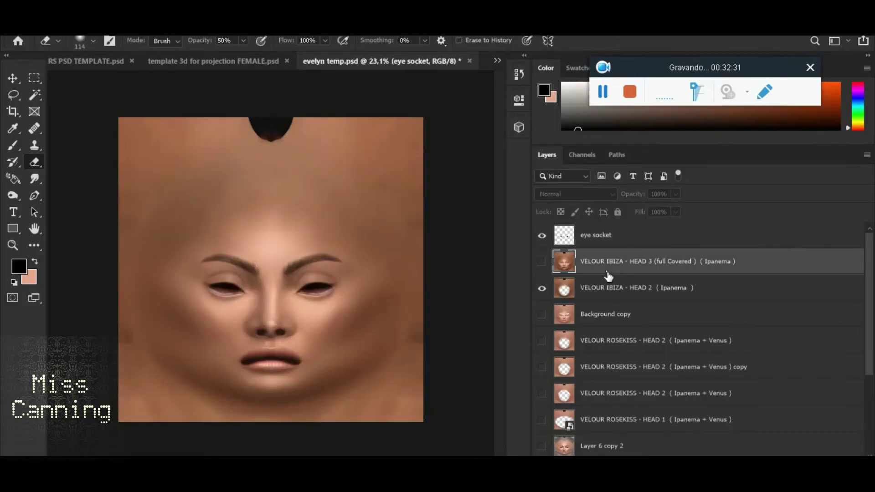
click(543, 262)
click(597, 194)
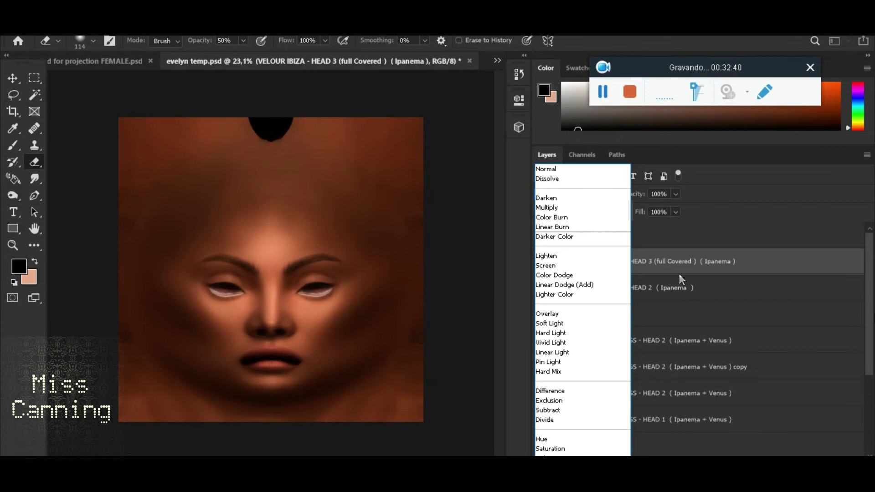
click(684, 266)
click(542, 263)
click(542, 263)
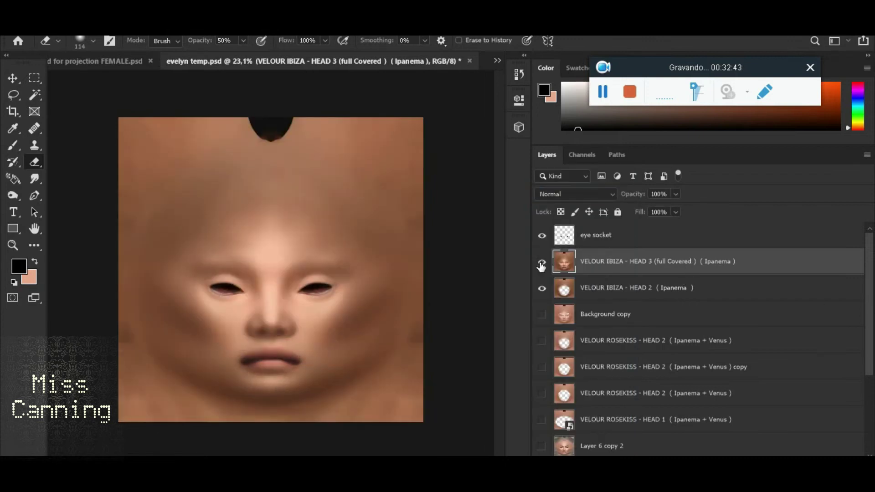
Check the avatar's face and neck in the Second Life viewer, and hide the VELOUR IBIZA - HEAD 3 layer in Photoshop
mouse_move(587, 455)
click(587, 429)
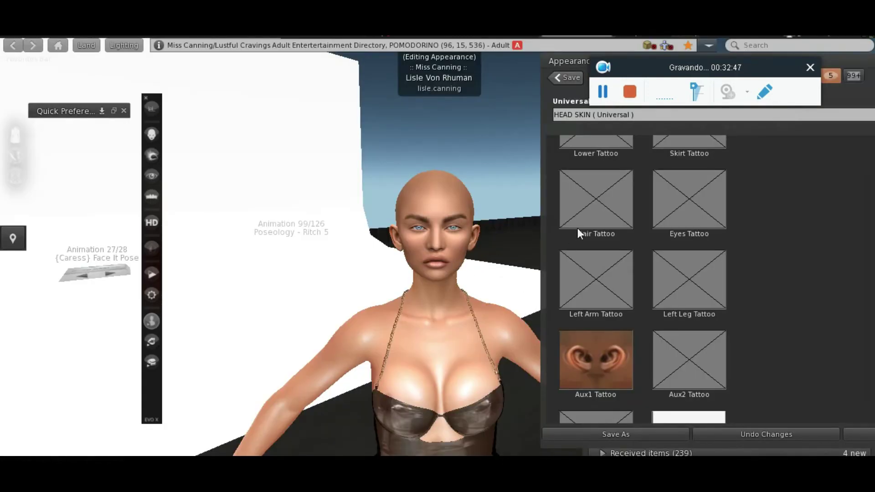
drag(445, 245, 533, 228)
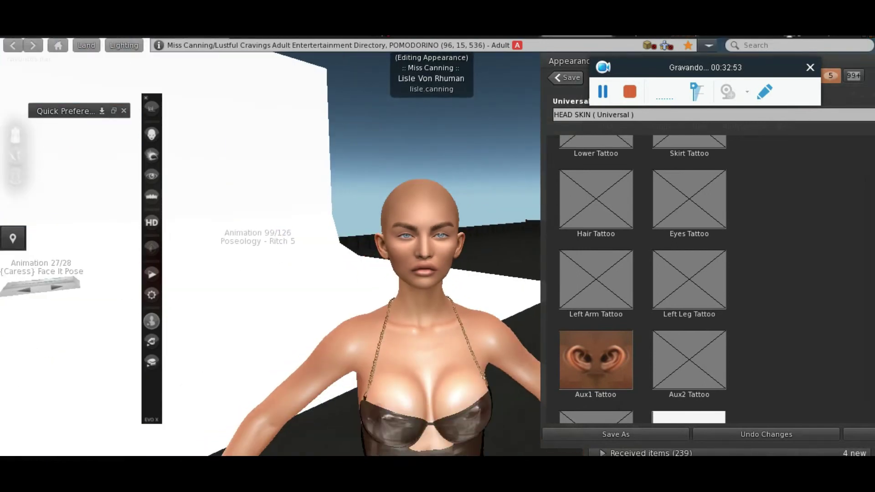
key(alt+Tab)
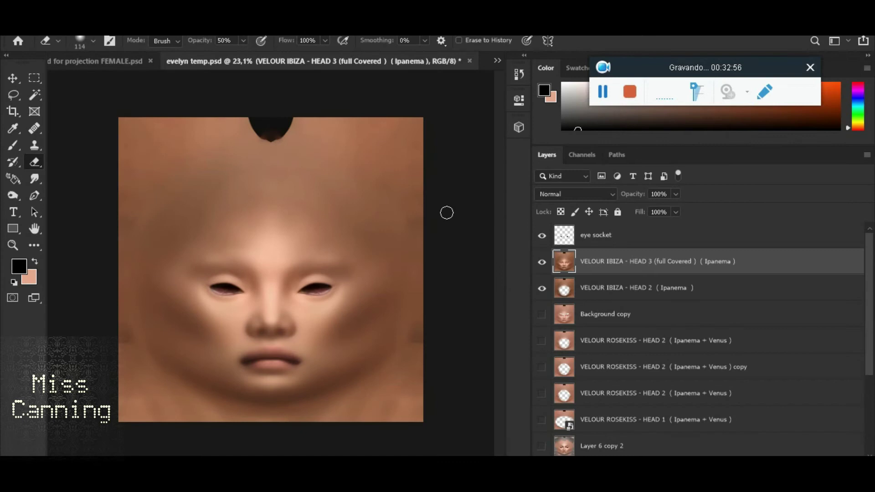
click(542, 265)
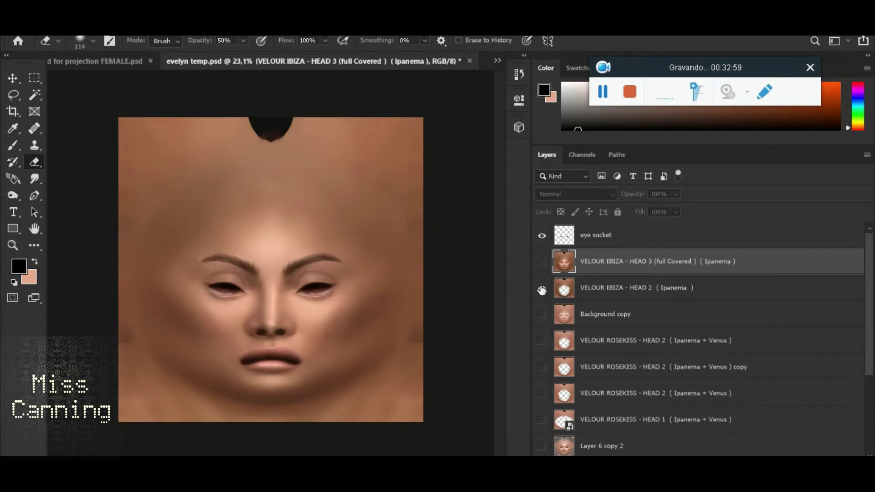
click(500, 62)
In File Explorer, open the DEV KIT's IPANEMA & VENUS folder and open ADJUSTMENT LAYERS (FROST TO ILLA) in Adobe Photoshop CC 2019
click(426, 474)
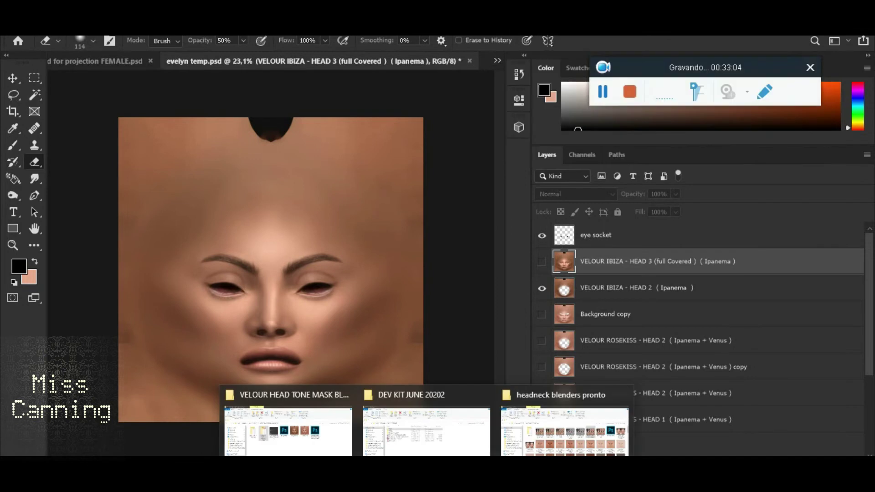
click(334, 450)
mouse_move(426, 474)
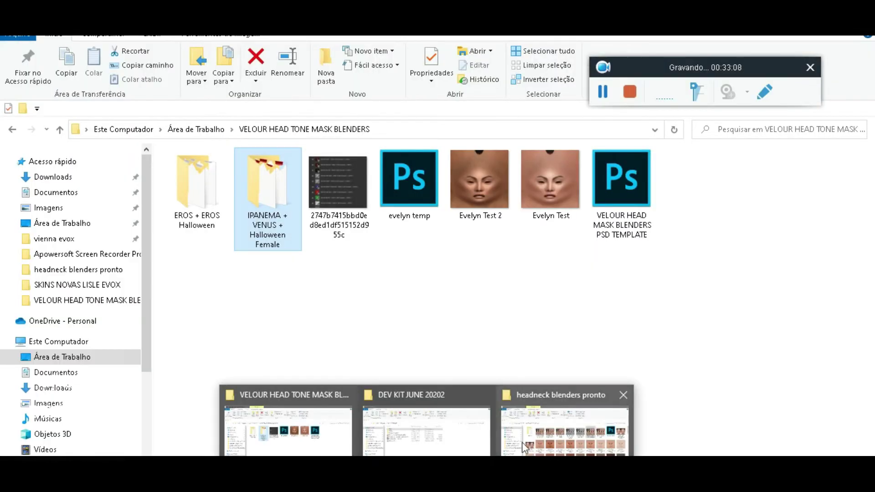
click(408, 429)
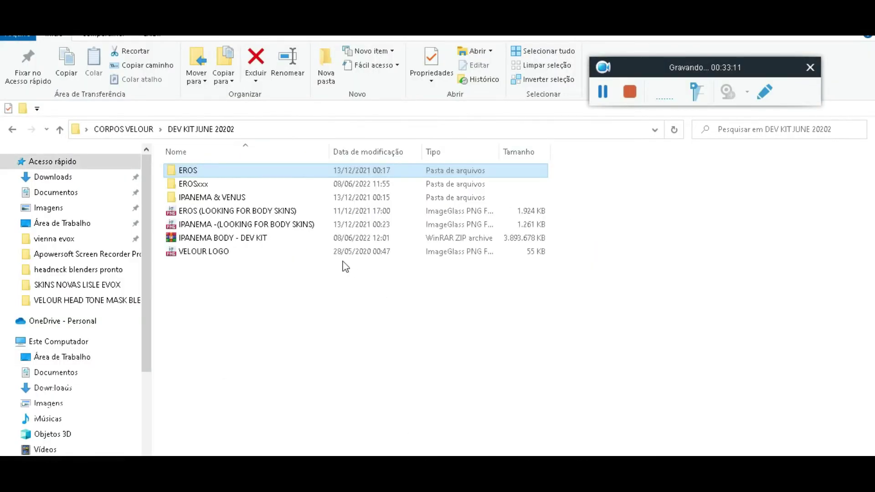
double_click(250, 197)
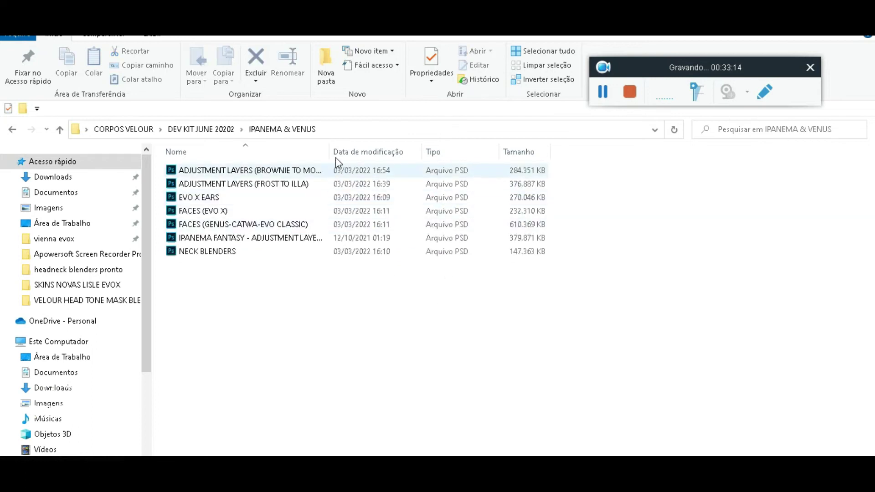
drag(331, 151, 506, 151)
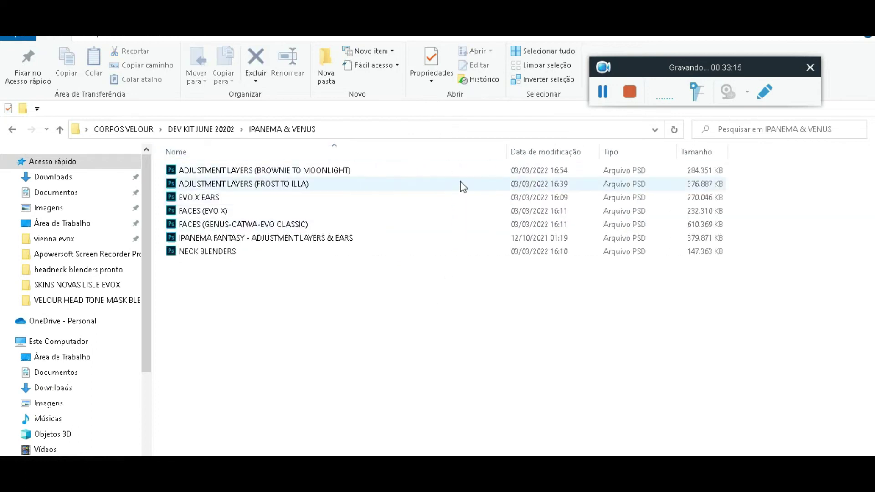
right_click(284, 184)
mouse_move(566, 248)
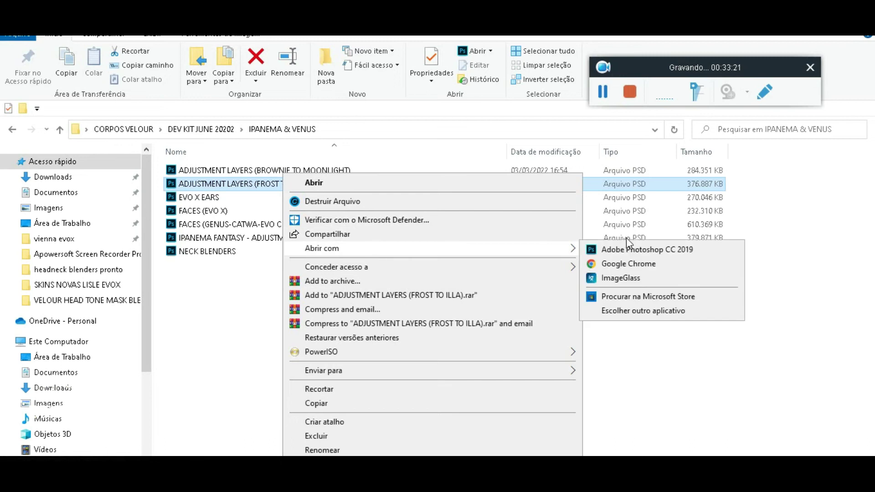
click(629, 249)
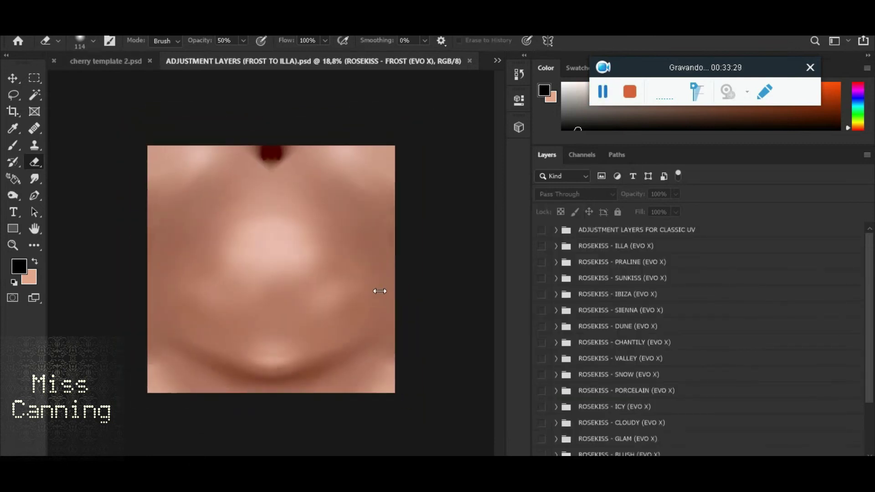
Place the Evelyn Test image from the VELOUR HEAD TONE MASK BLENDERS folder above the ROSEKISS - FROST (EVO X) group
scroll(649, 336, down, 4)
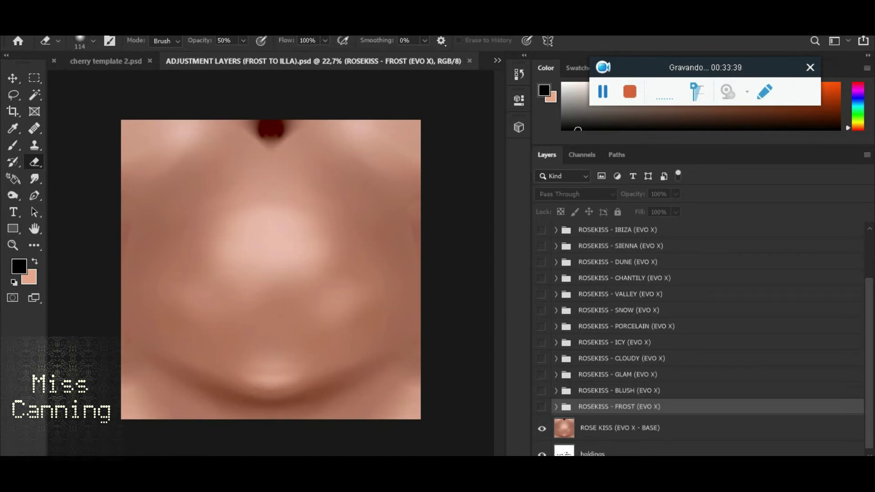
mouse_move(427, 465)
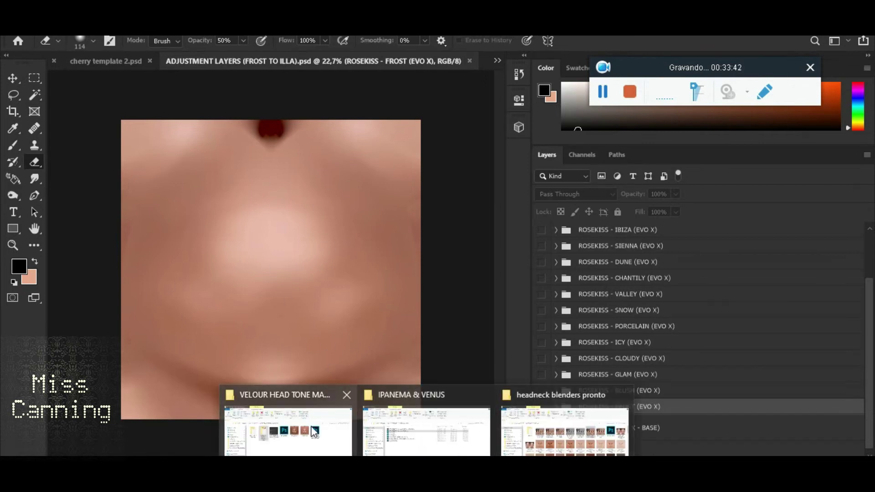
click(346, 445)
drag(537, 185, 363, 400)
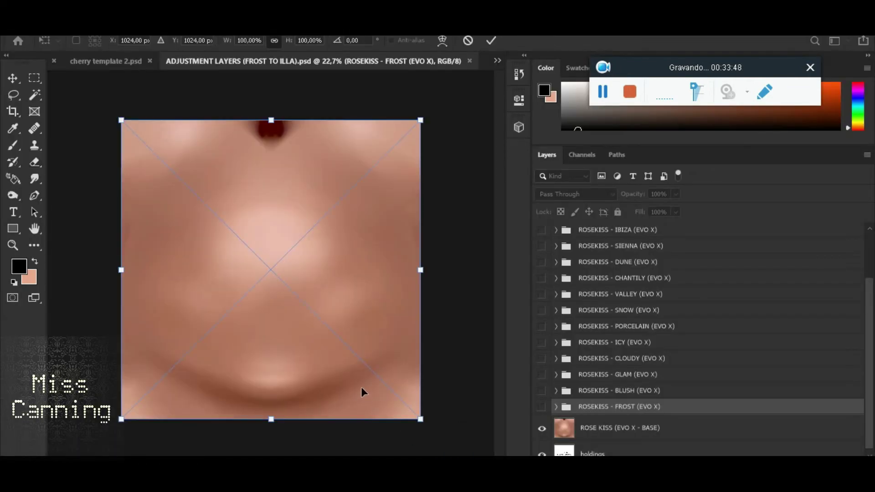
click(490, 42)
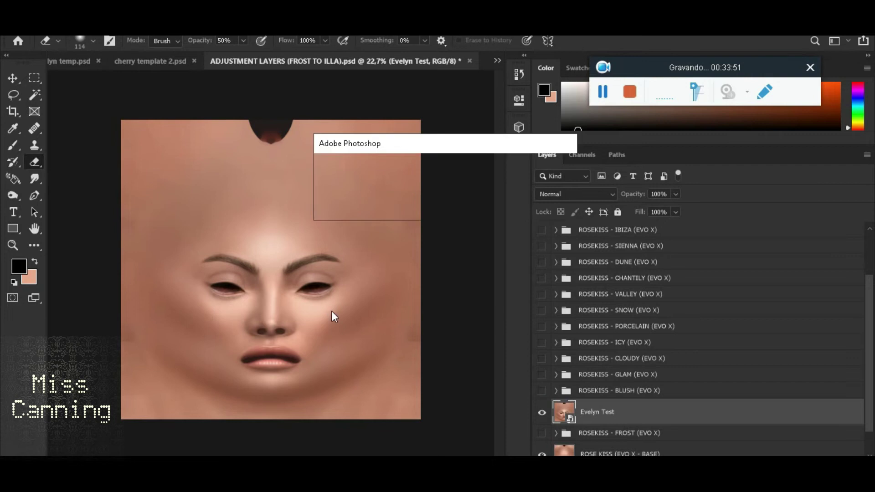
Preview the ROSEKISS tone groups from ILLA down to VALLEY on the Evelyn Test face, hiding each one again
scroll(629, 396, up, 3)
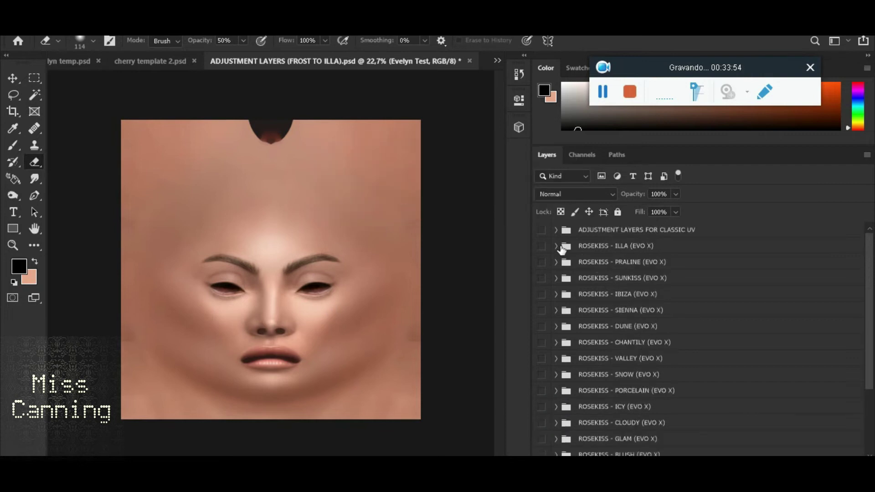
click(542, 231)
click(542, 249)
click(542, 264)
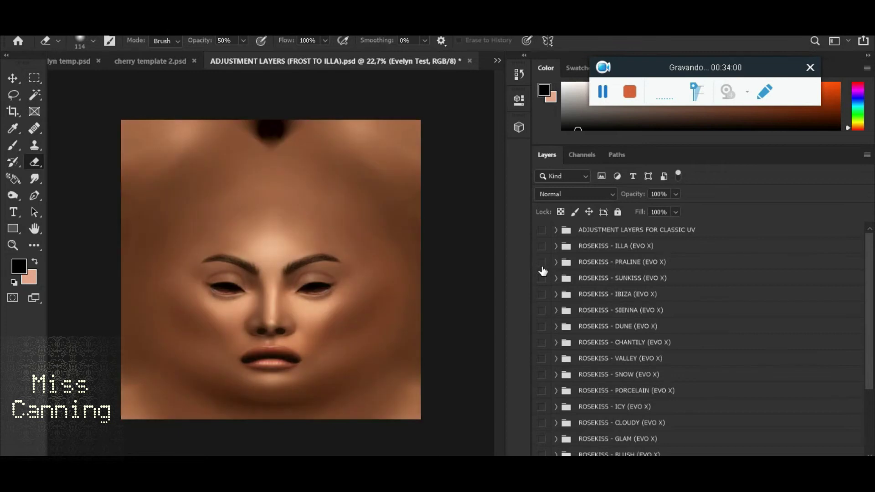
click(543, 280)
click(542, 279)
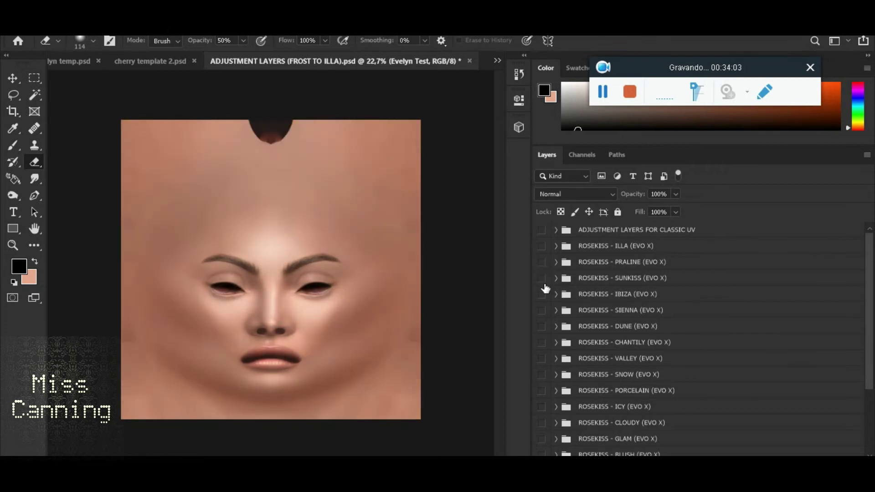
click(542, 294)
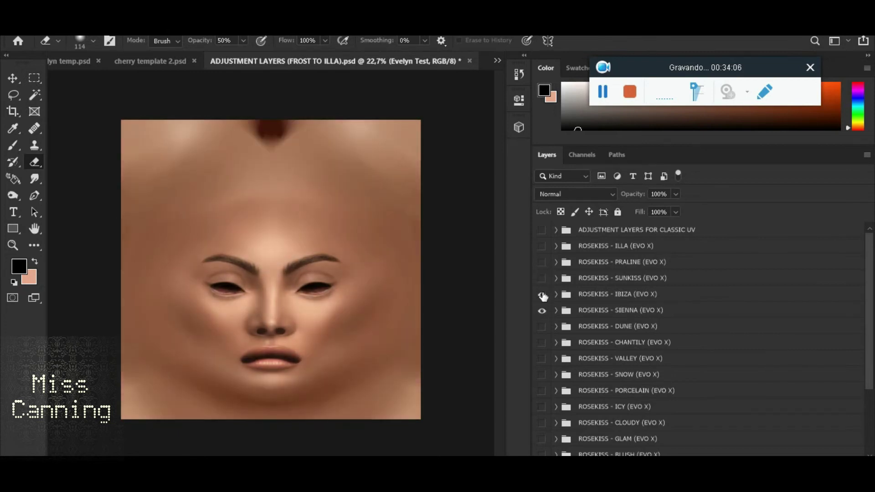
click(542, 295)
scroll(292, 333, up, 2)
alt+click(542, 343)
alt+click(543, 359)
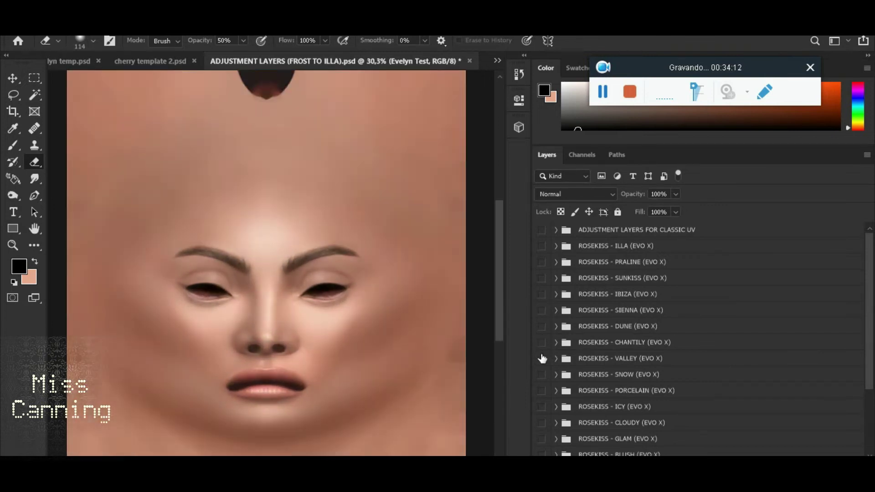
click(542, 360)
Show the ROSEKISS - SIENNA (EVO X) tone group over the Evelyn Test face
scroll(602, 346, down, 2)
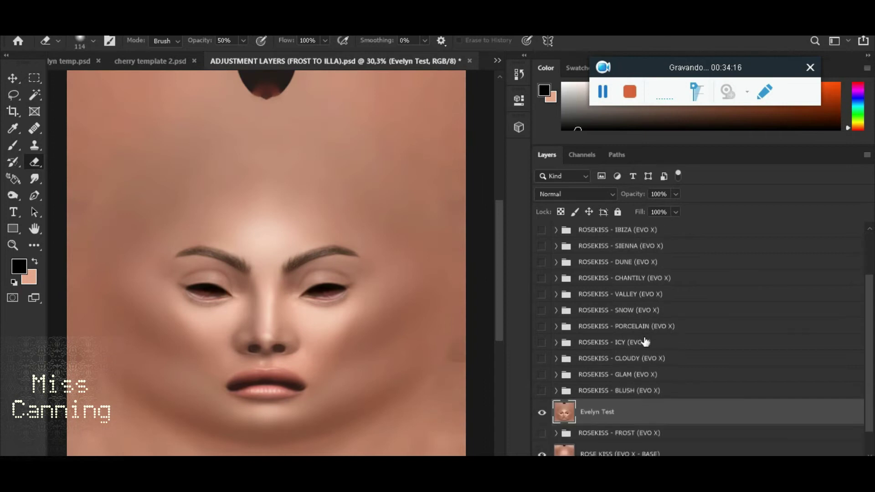
scroll(661, 377, up, 1)
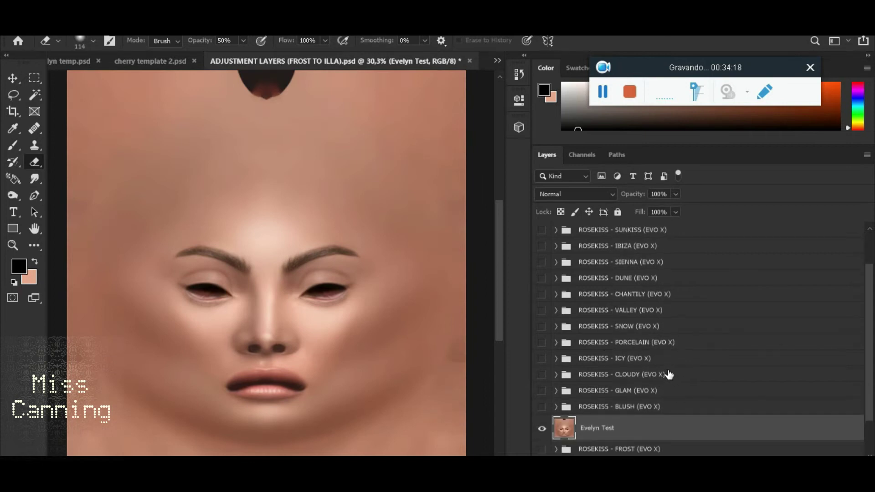
scroll(697, 363, up, 1)
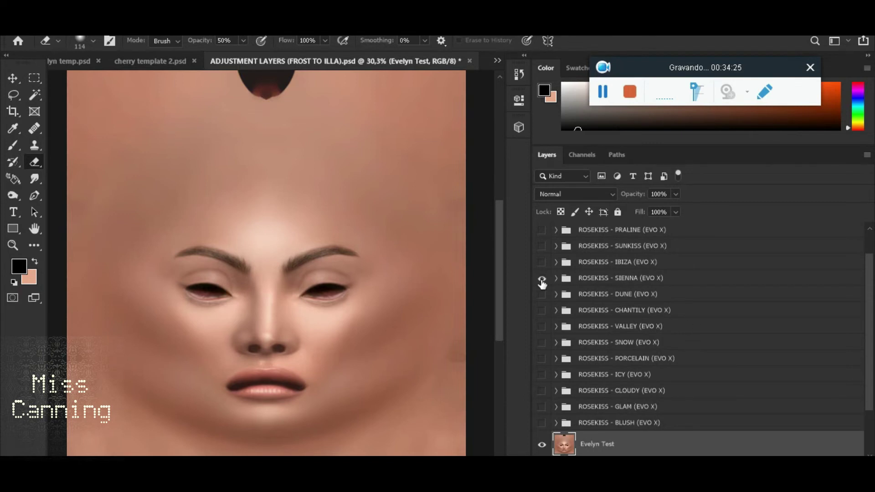
scroll(404, 293, down, 2)
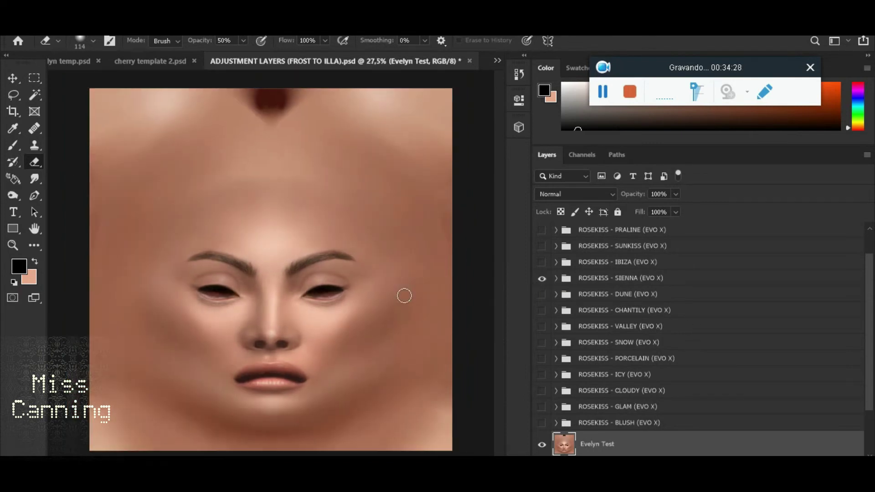
scroll(113, 164, down, 1)
Save the face as a PNG copy named Evelyn Test sienna in the VELOUR HEAD TONE MASK BLENDERS folder
click(33, 16)
click(62, 163)
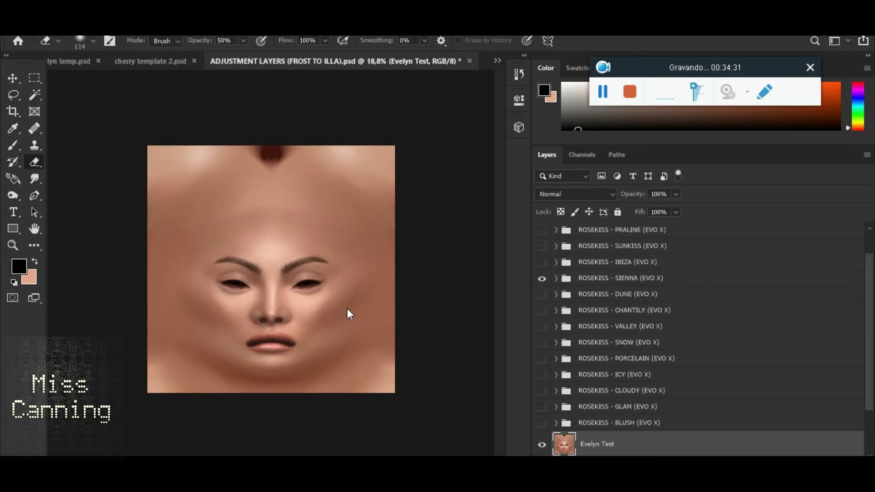
click(198, 326)
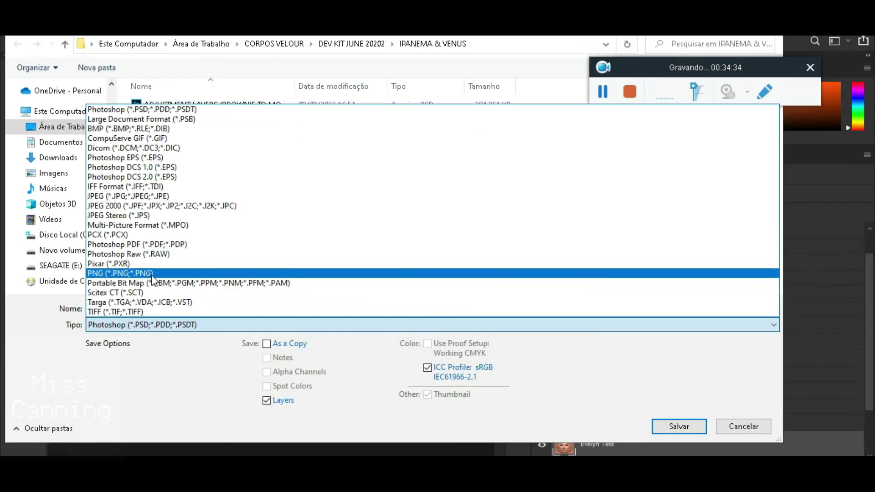
click(287, 271)
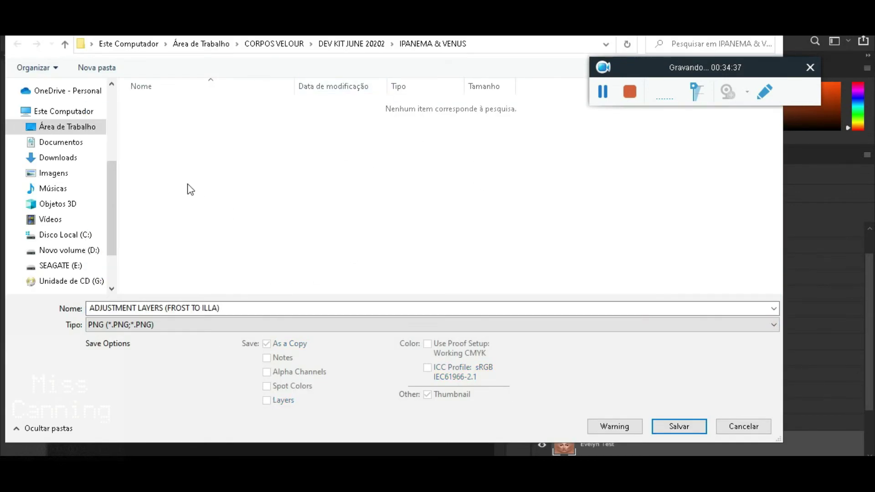
scroll(78, 177, up, 3)
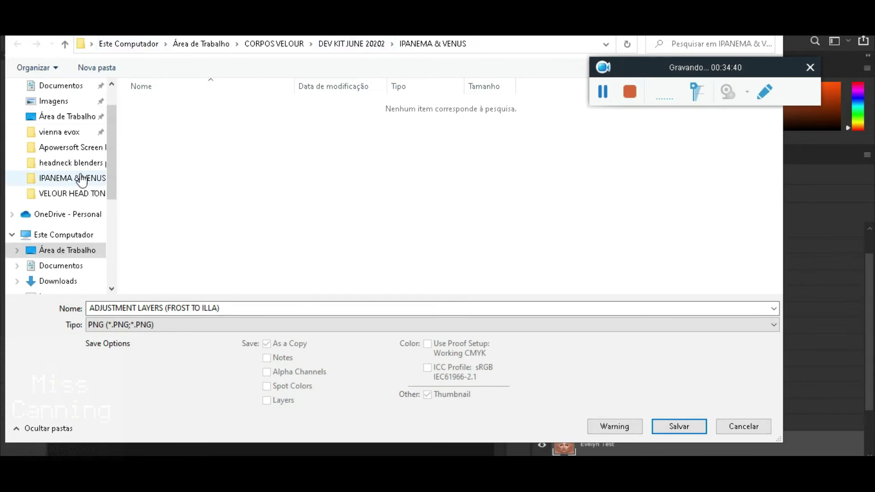
click(380, 114)
click(218, 303)
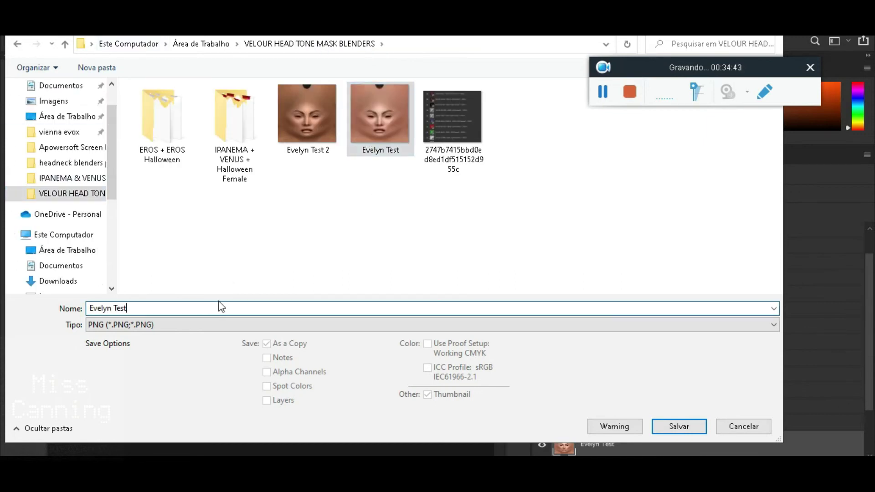
text(sienna)
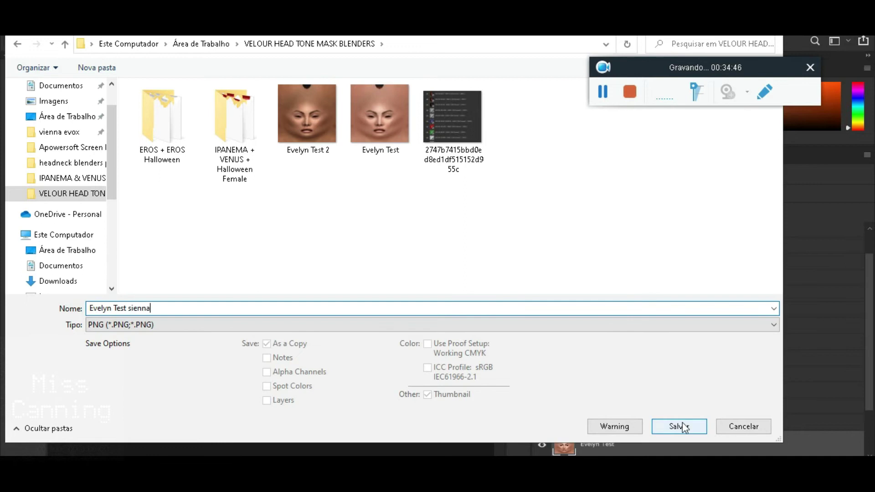
click(679, 426)
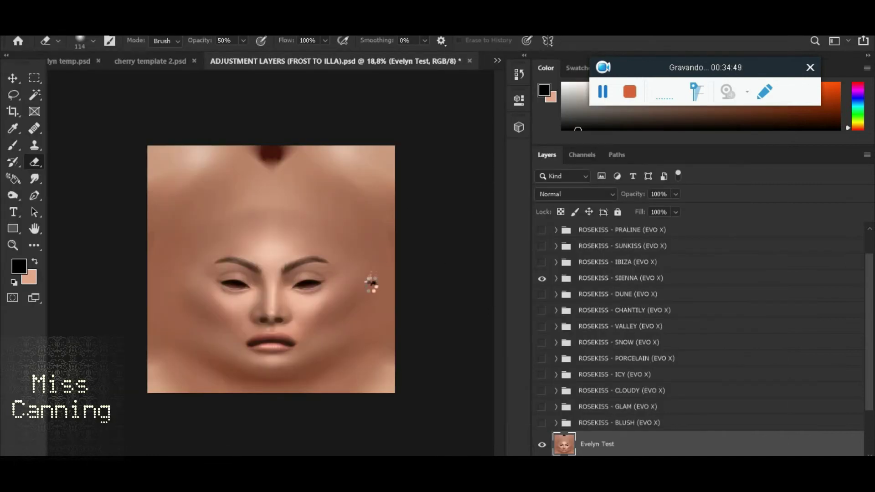
click(488, 150)
Switch to the Firestorm viewer and inspect the avatar's face, neck and shoulders up close
scroll(656, 367, up, 2)
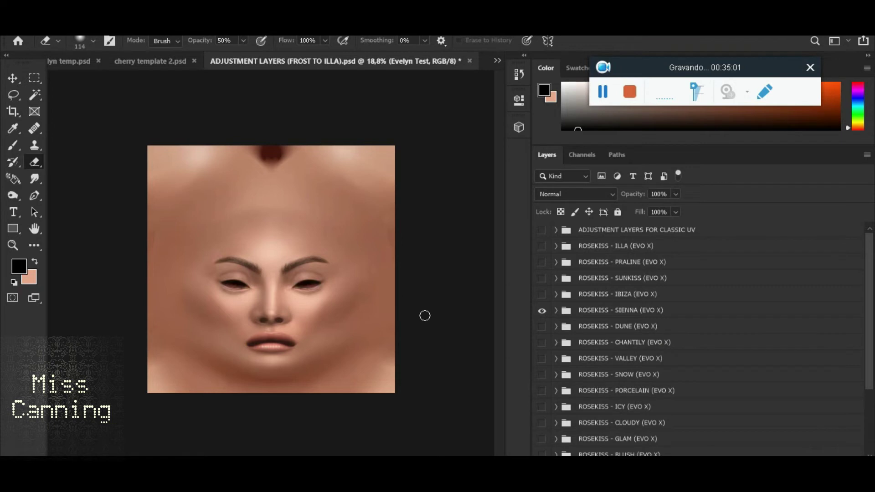
mouse_move(586, 474)
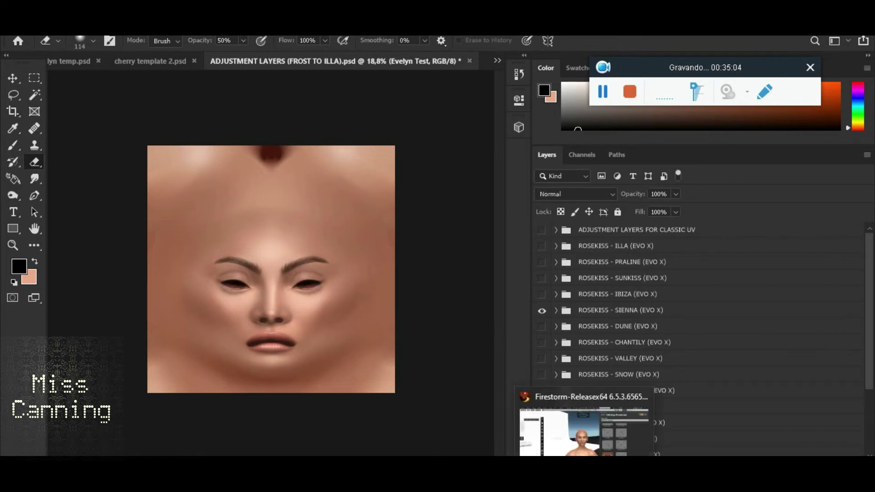
click(585, 423)
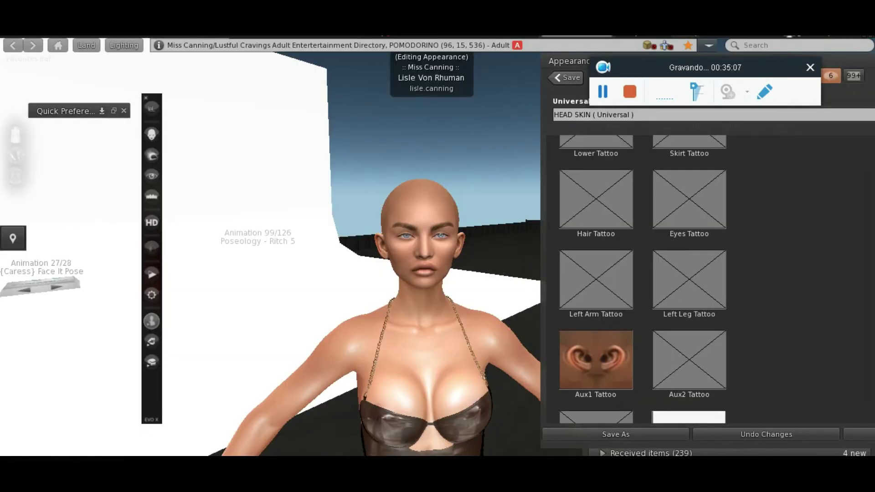
alt+drag(427, 291, 451, 280)
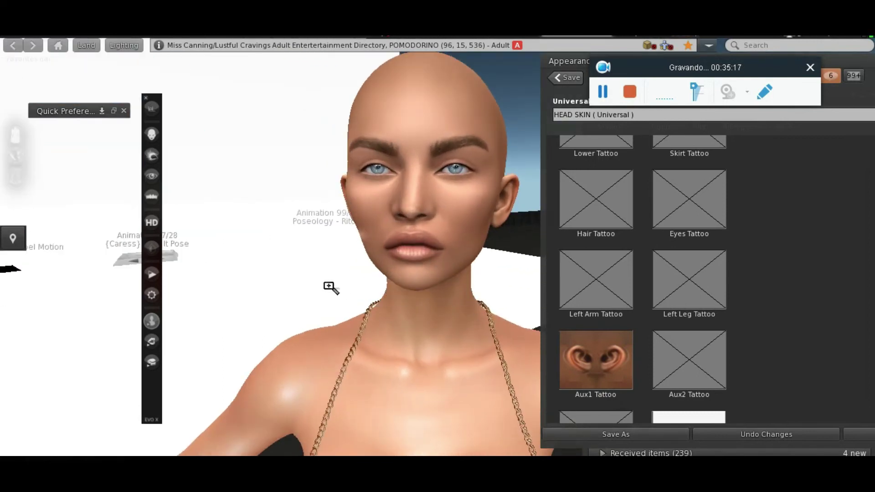
scroll(441, 320, down, 4)
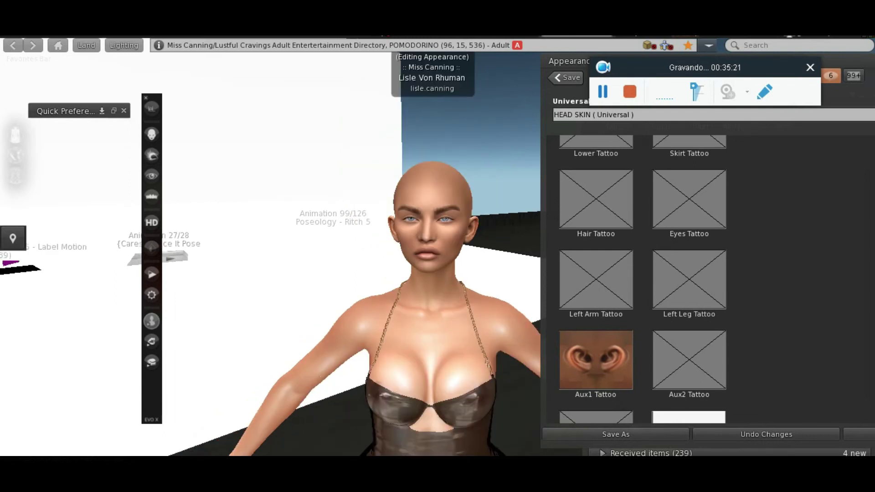
Switch to Photoshop and open the EVO X EARS file from the dev kit's IPANEMA & VENUS folder
key(alt+Tab)
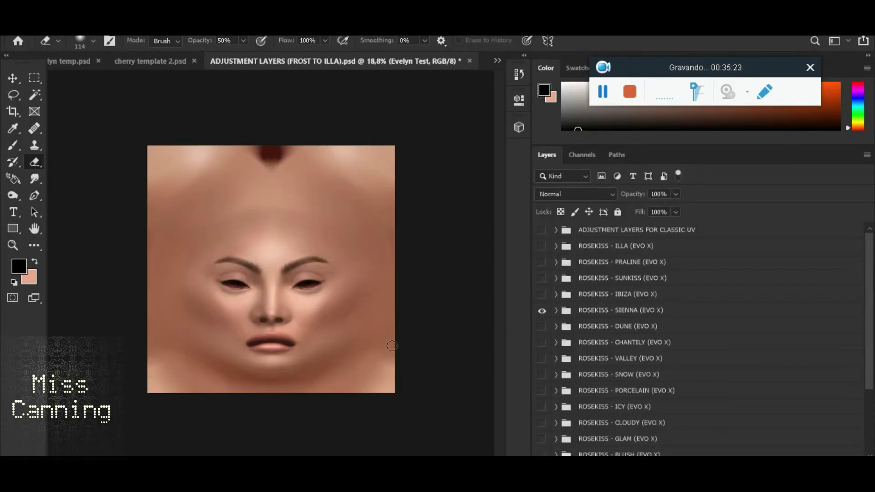
mouse_move(427, 469)
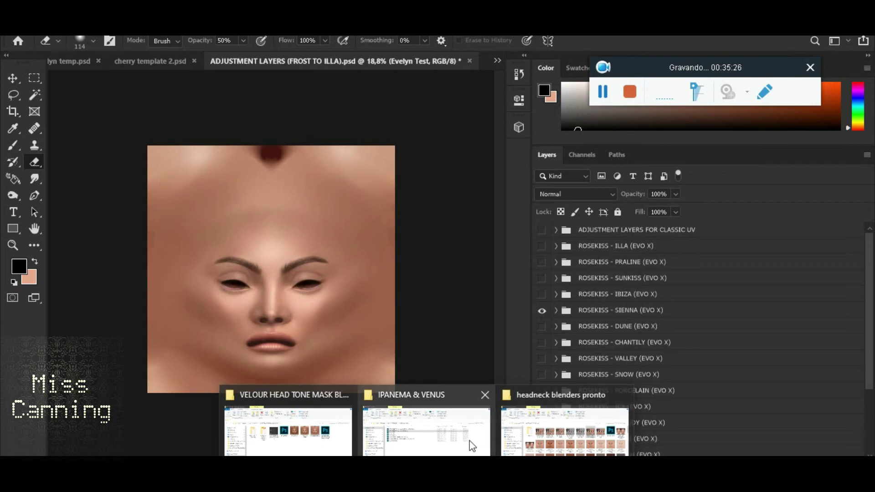
click(429, 443)
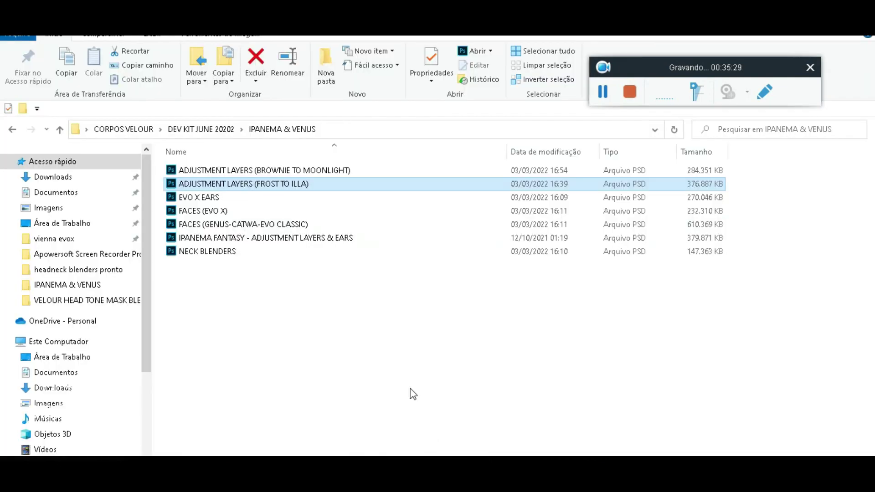
click(215, 200)
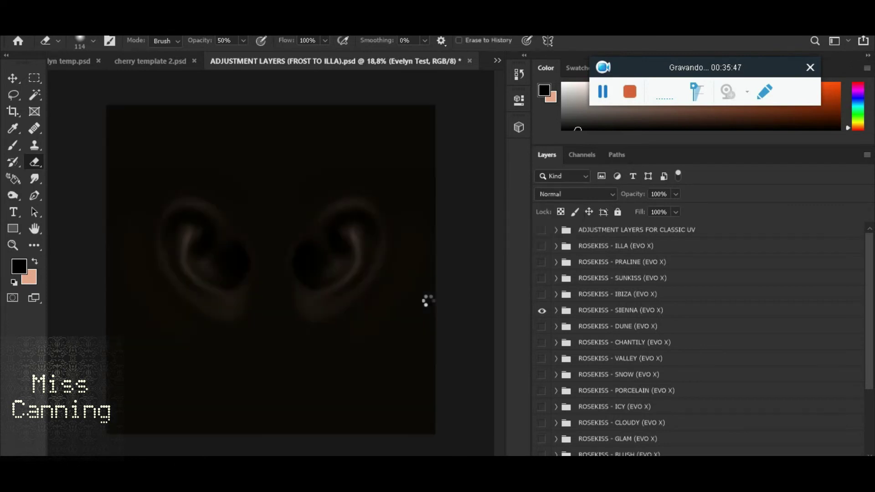
Hide the ear tone layers above SIENNA (IPANEMA ONLY), including IBIZA, so the Sienna ears show
drag(545, 245, 544, 399)
scroll(583, 409, down, 2)
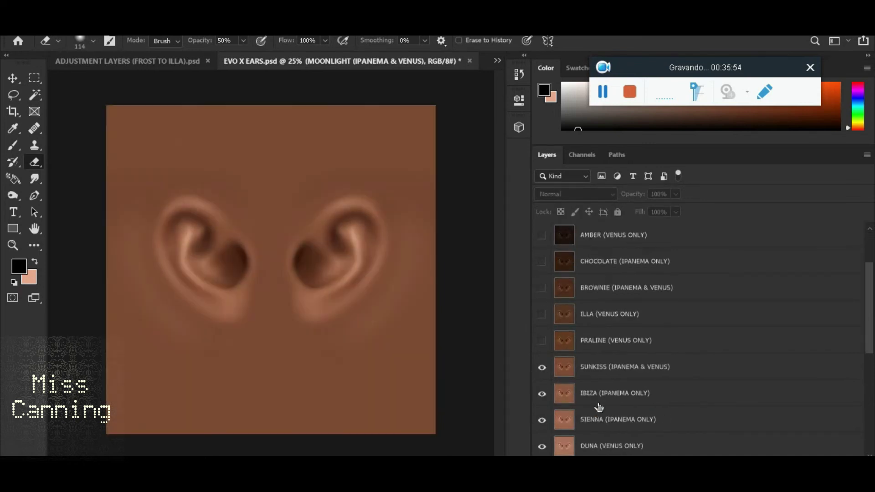
click(542, 393)
Save the ears as a PNG copy named sienna ears in the VELOUR HEAD TONE MASK BLENDERS folder
key(alt+f)
key(Escape)
key(ctrl+shift+s)
click(186, 325)
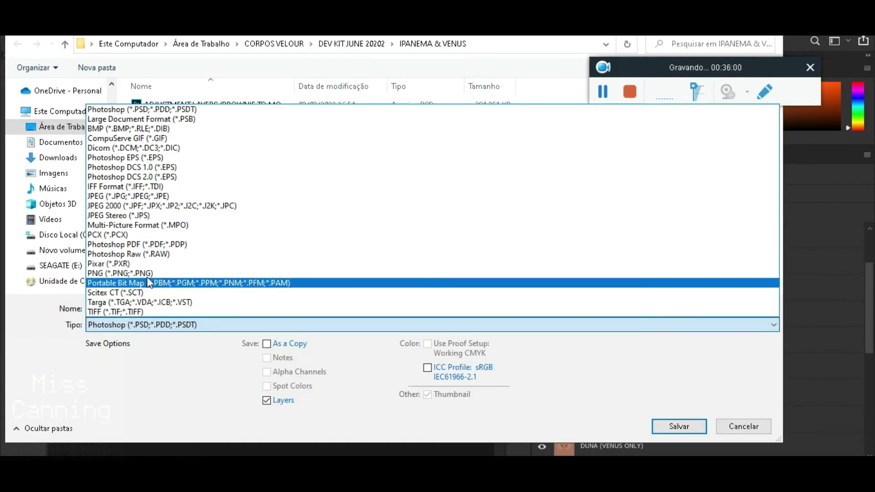
click(159, 281)
scroll(91, 155, up, 3)
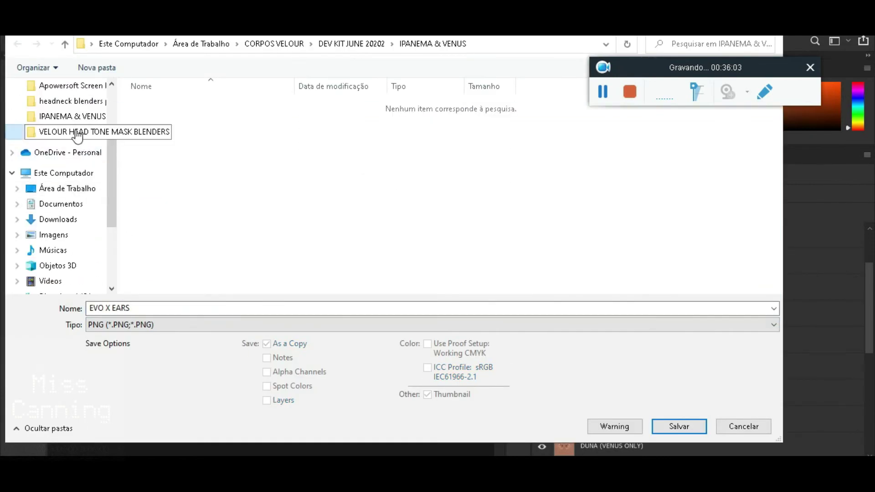
click(73, 131)
click(163, 308)
text(sienna ears)
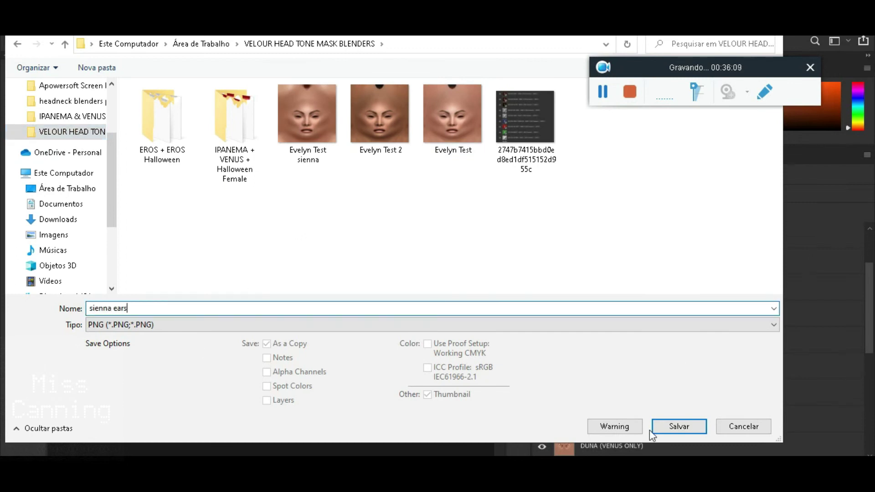
click(653, 430)
click(497, 160)
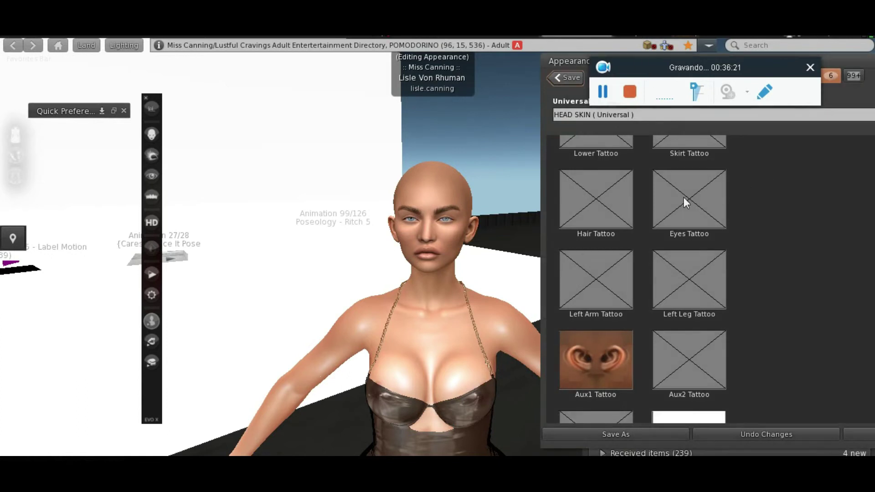
In the Firestorm viewer, add Evelyn Test sienna and sienna ears as local textures while editing the Head Tattoo
scroll(683, 199, up, 3)
click(608, 171)
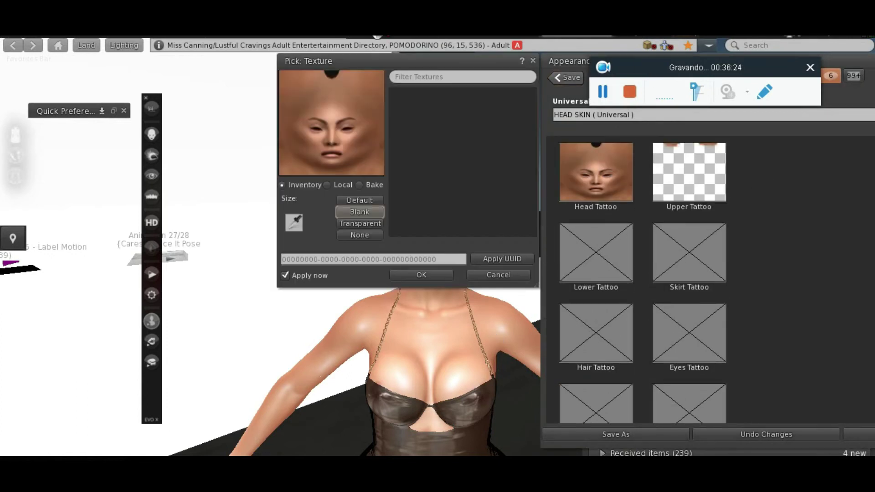
drag(397, 72, 194, 70)
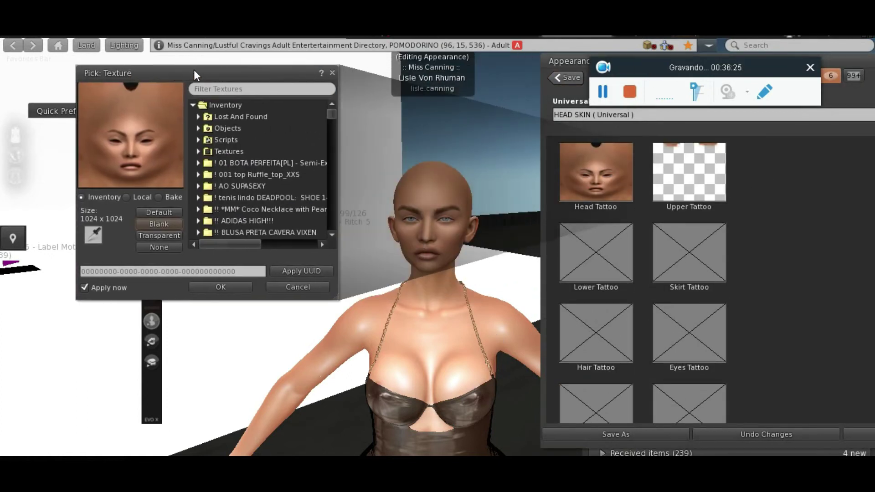
click(135, 200)
drag(333, 111, 317, 239)
click(161, 213)
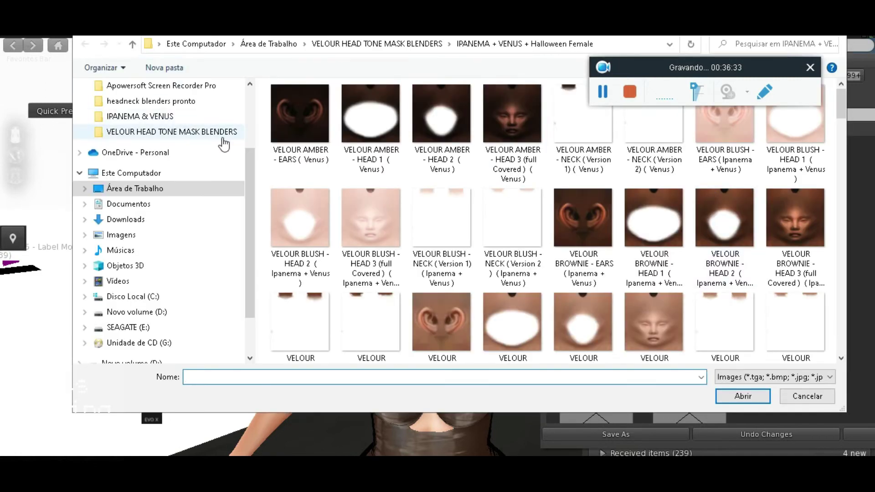
click(223, 139)
click(520, 156)
ctrl+click(452, 139)
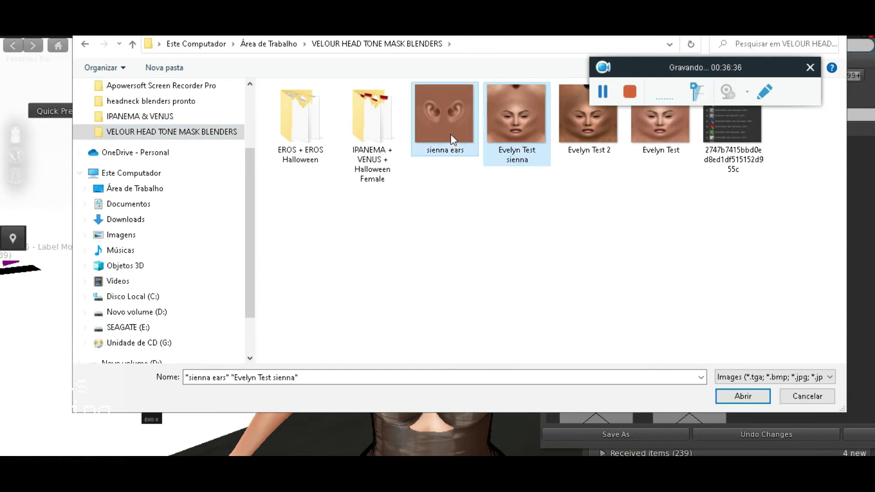
click(743, 396)
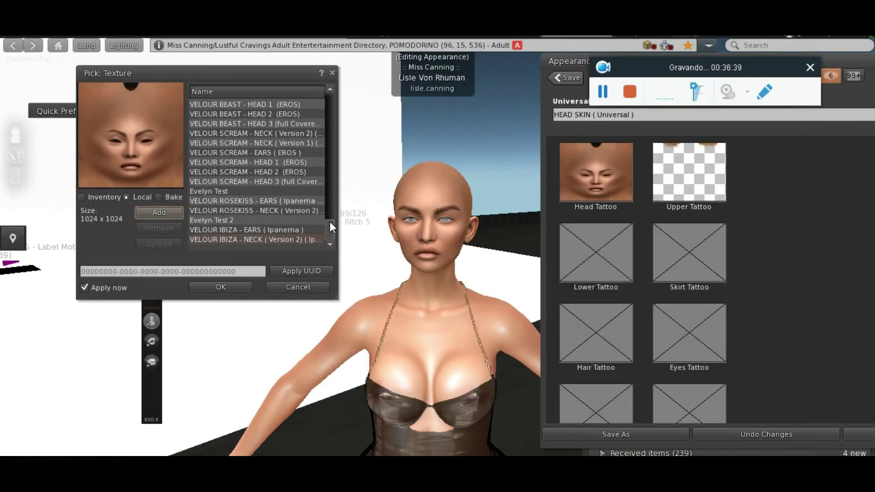
Apply the local texture Evelyn Test sienna to the Head Tattoo slot
drag(331, 106, 330, 251)
drag(209, 82, 709, 89)
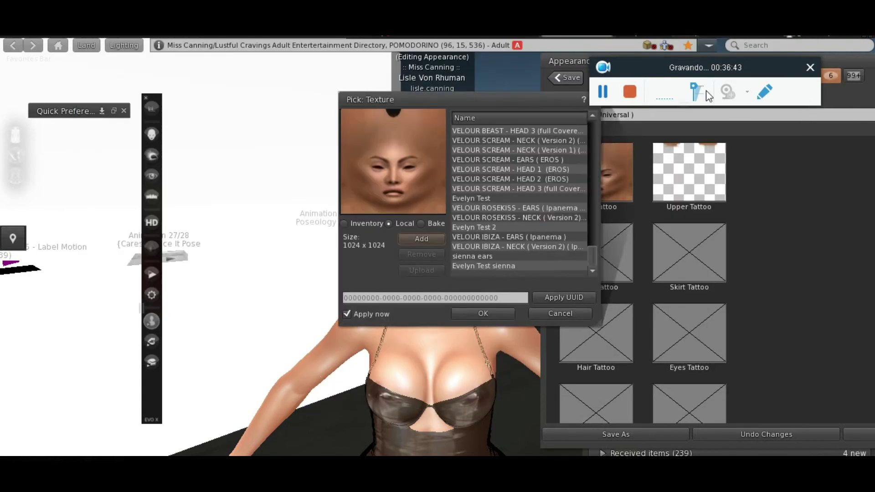
click(732, 246)
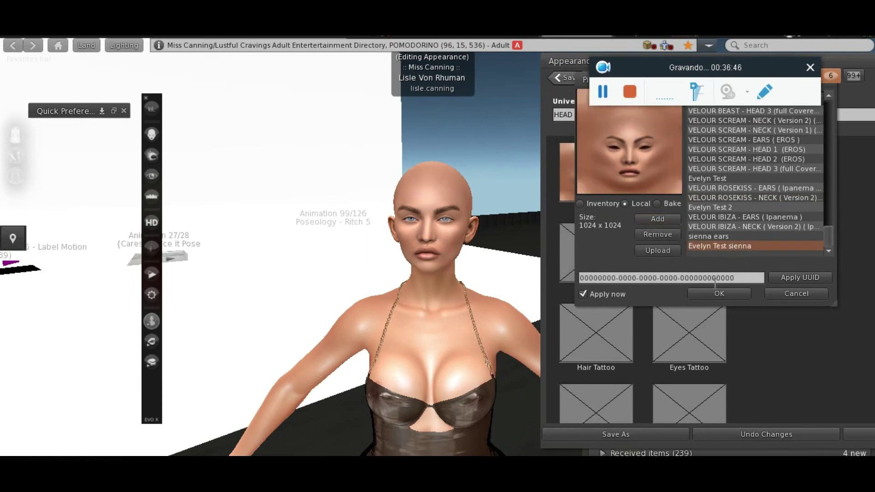
click(714, 293)
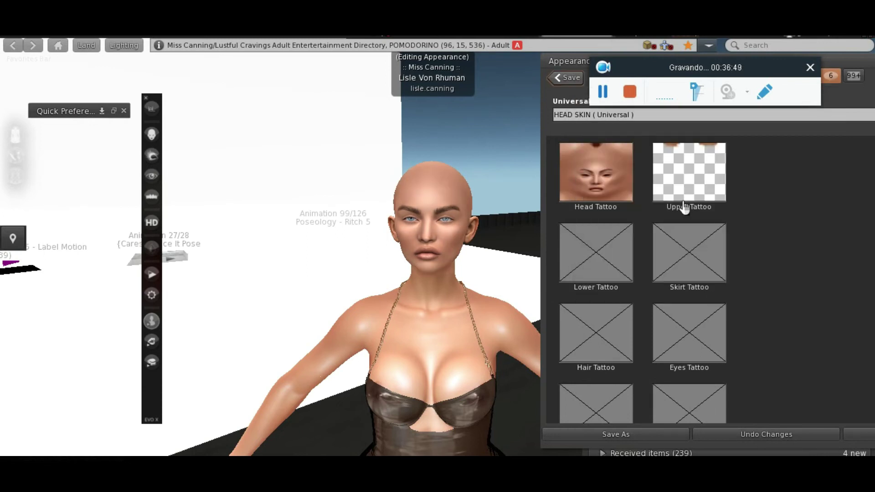
Apply the local texture sienna ears to the Upper Tattoo slot
click(684, 183)
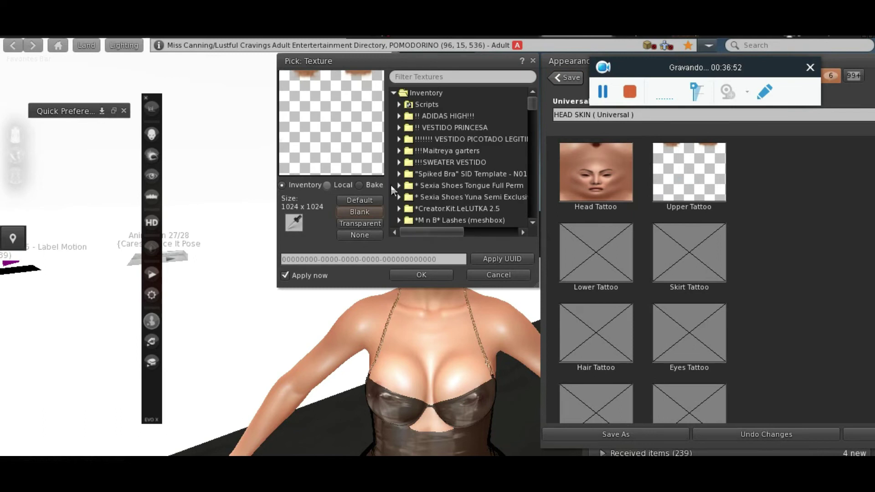
scroll(535, 200, down, 10)
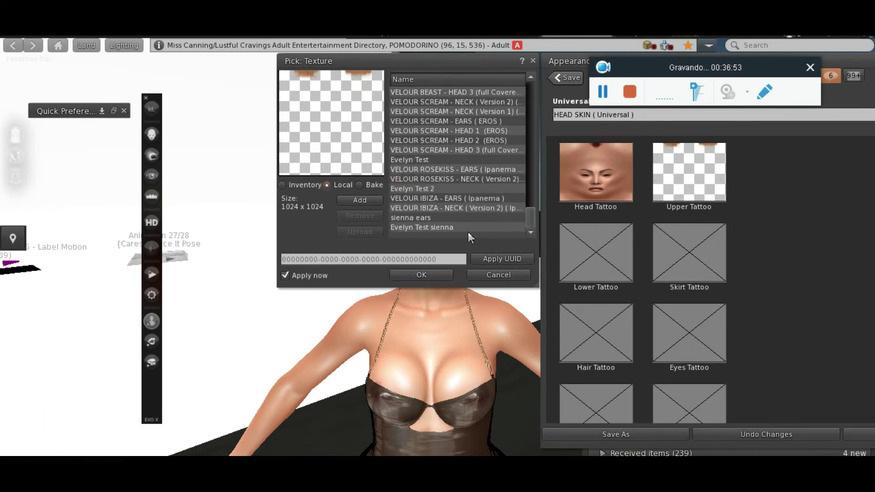
click(443, 217)
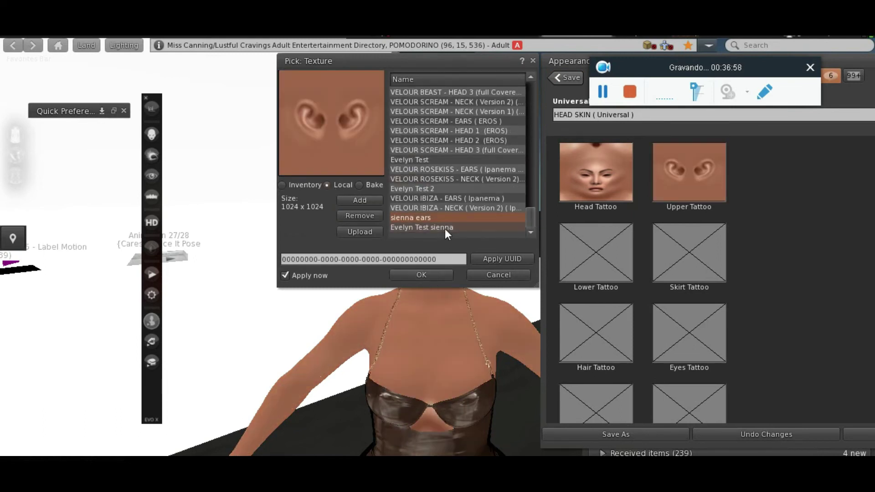
Reset the Upper Tattoo slot to the default empty texture
click(380, 215)
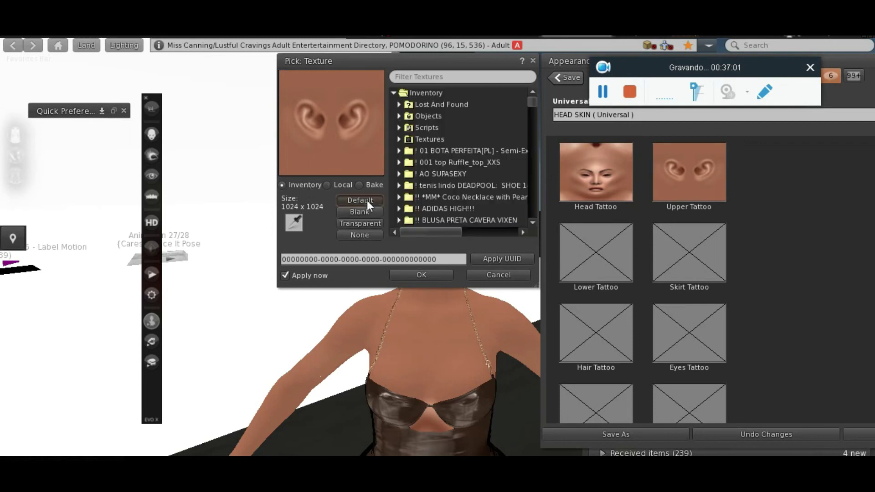
click(328, 184)
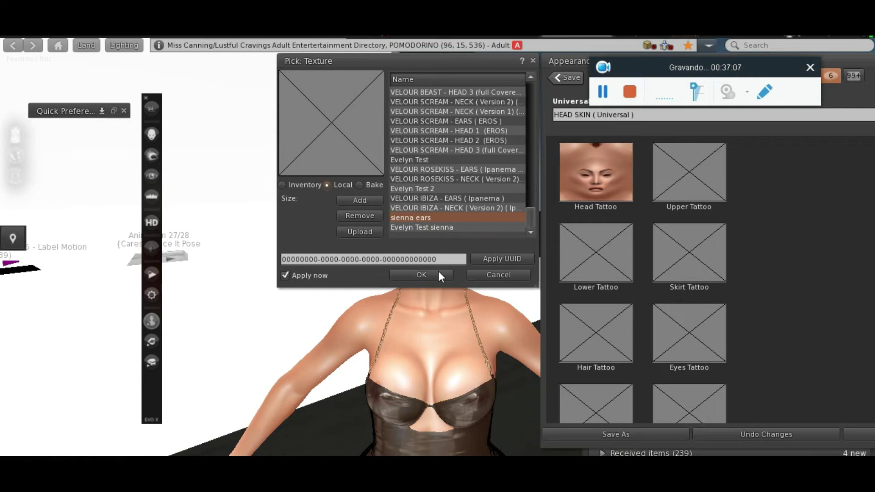
click(486, 275)
click(687, 184)
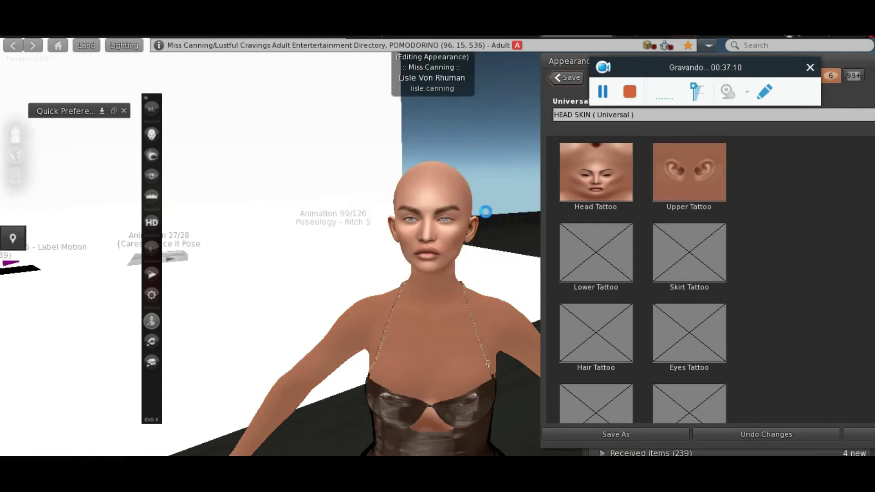
click(360, 201)
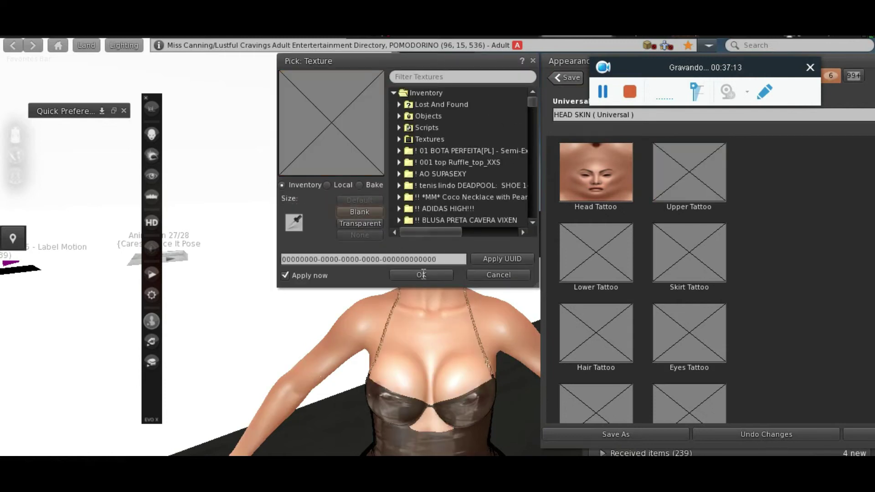
click(673, 277)
Apply the local texture sienna ears to the Aux1 Tattoo slot and inspect the avatar's head from the side
scroll(610, 295, down, 3)
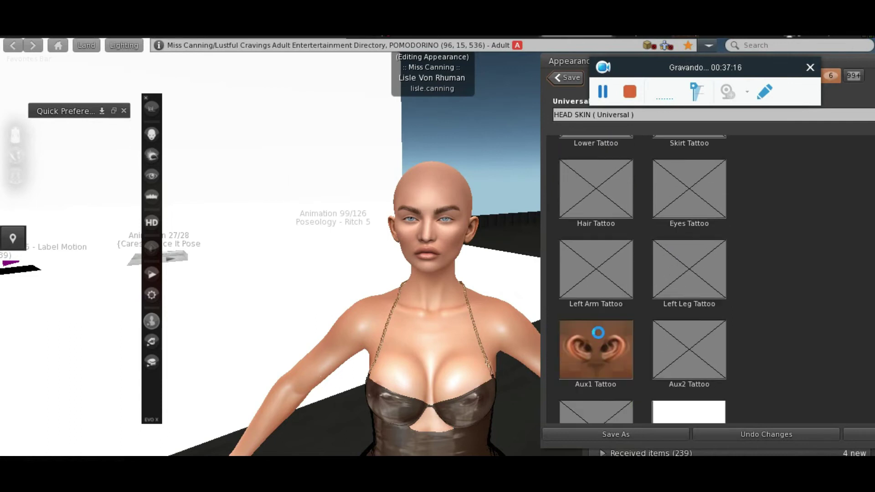
click(598, 335)
click(342, 185)
drag(526, 92, 531, 218)
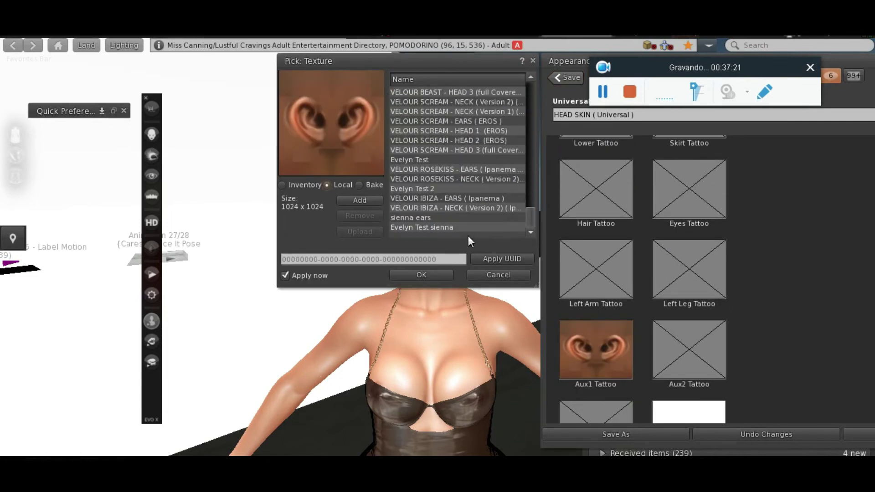
click(451, 218)
click(433, 274)
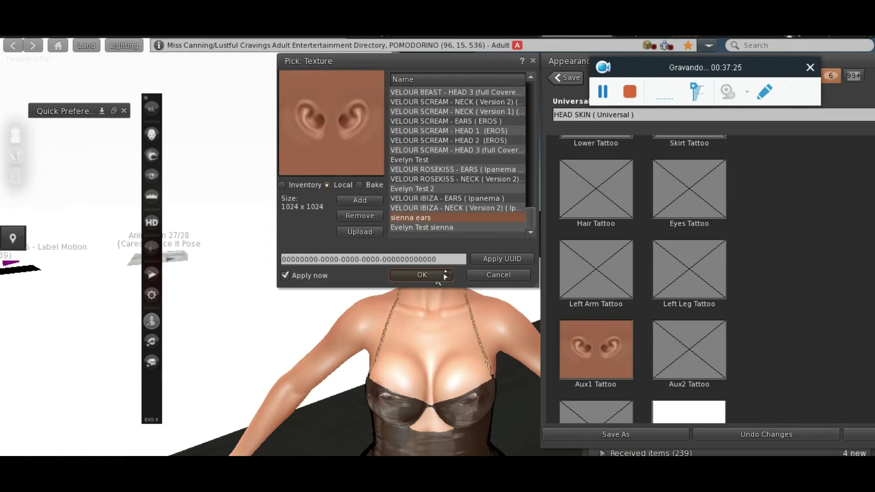
mouse_move(436, 261)
mouse_down()
mouse_move(292, 261)
mouse_move(529, 269)
mouse_move(502, 319)
mouse_move(410, 261)
mouse_move(365, 261)
mouse_move(451, 269)
mouse_move(442, 250)
mouse_move(401, 251)
mouse_move(427, 253)
mouse_up()
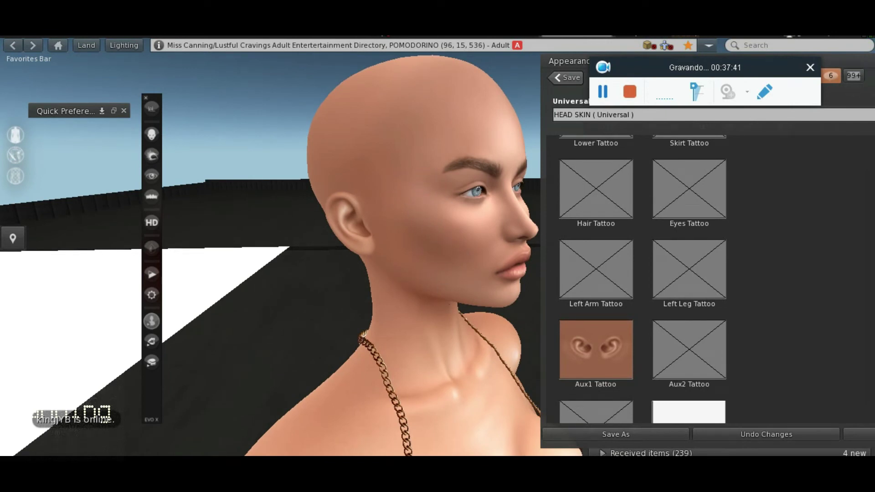
In Photoshop's ADJUSTMENT LAYERS (FROST TO ILLA) document, compare the face with its base by hiding and showing the Evelyn Test layer
click(494, 456)
scroll(633, 378, down, 5)
click(496, 61)
click(585, 179)
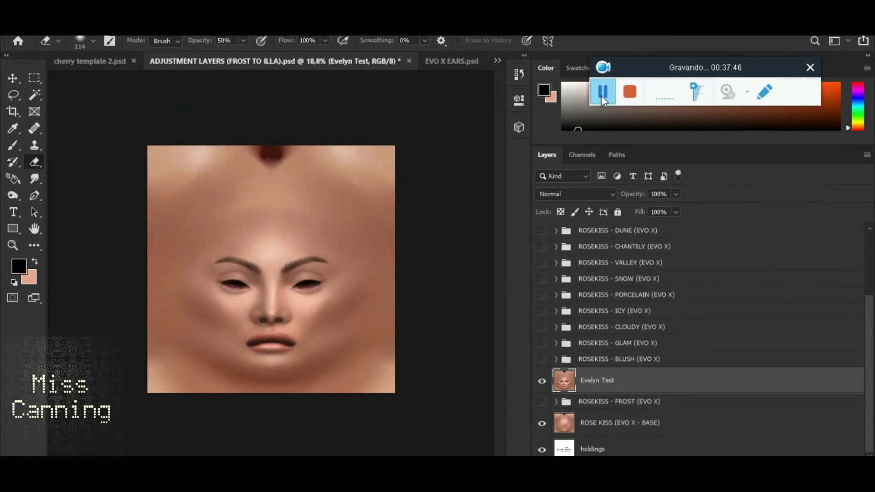
scroll(313, 340, up, 6)
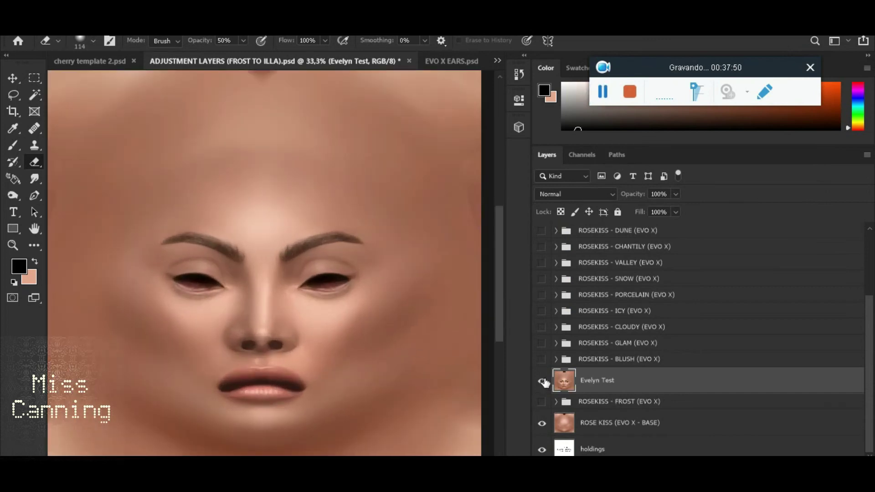
click(542, 383)
click(543, 382)
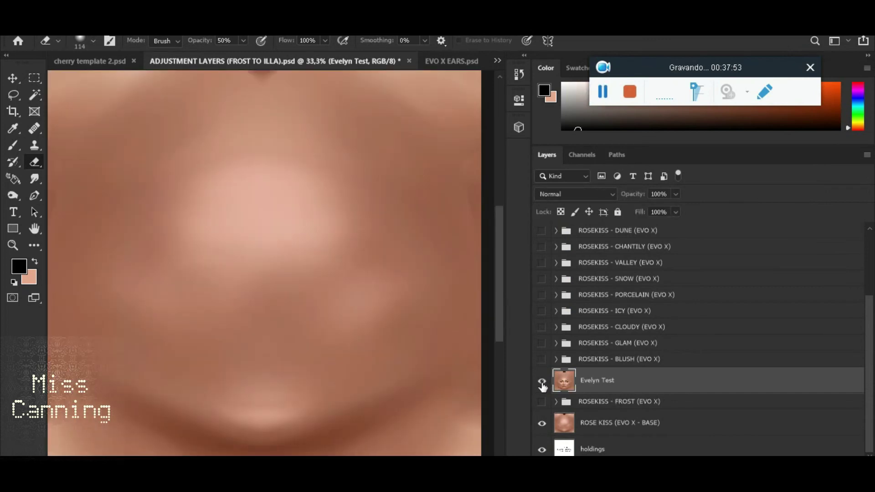
Switch to the Firestorm viewer and inspect the avatar's ear, face and neck from the other side
key(alt+Tab)
key(alt+Tab)
key(alt+Tab)
drag(432, 330, 410, 365)
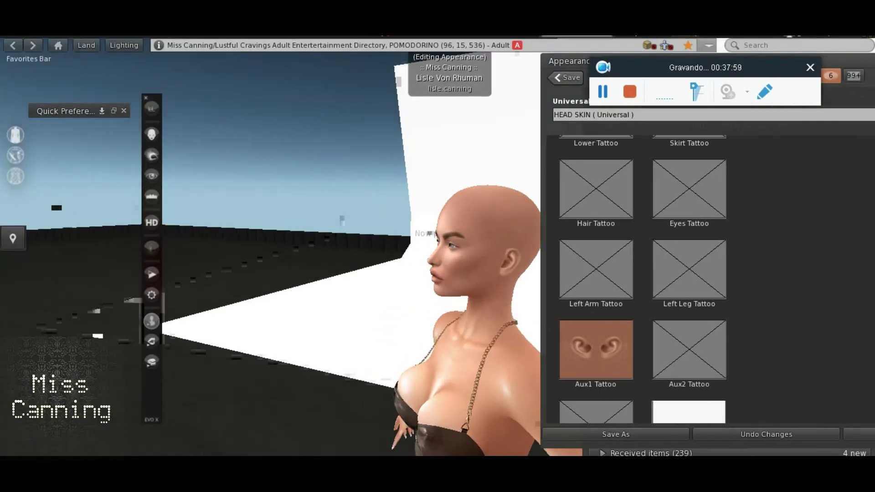
Switch to Photoshop and apply an Exposure adjustment with gamma correction 0,95 to the Evelyn Test layer
key(alt+Tab)
click(78, 28)
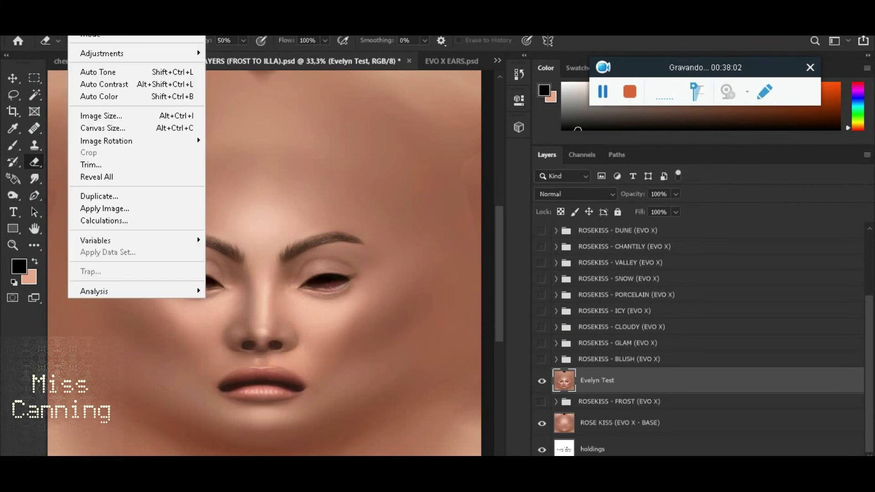
mouse_move(137, 53)
click(247, 88)
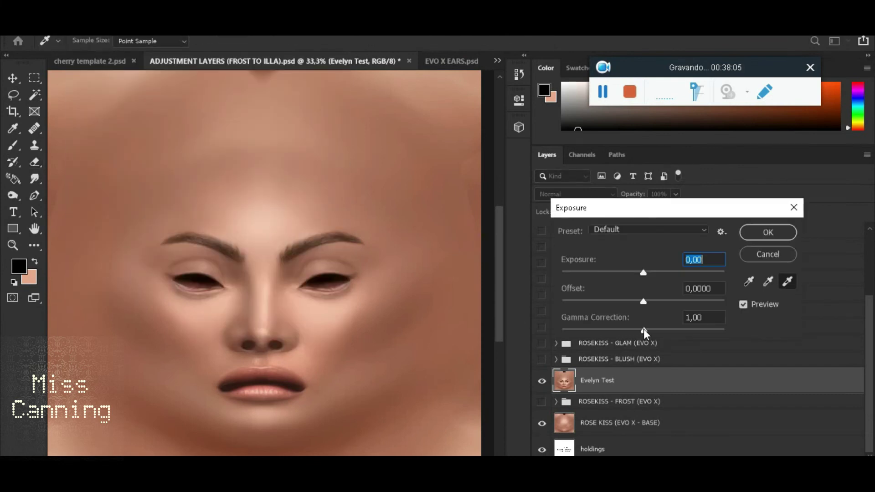
click(644, 330)
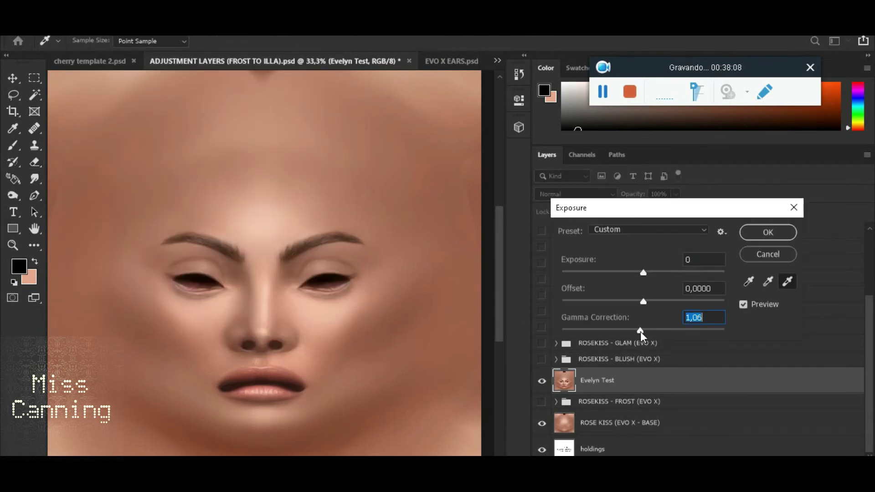
drag(641, 332, 648, 331)
key(e)
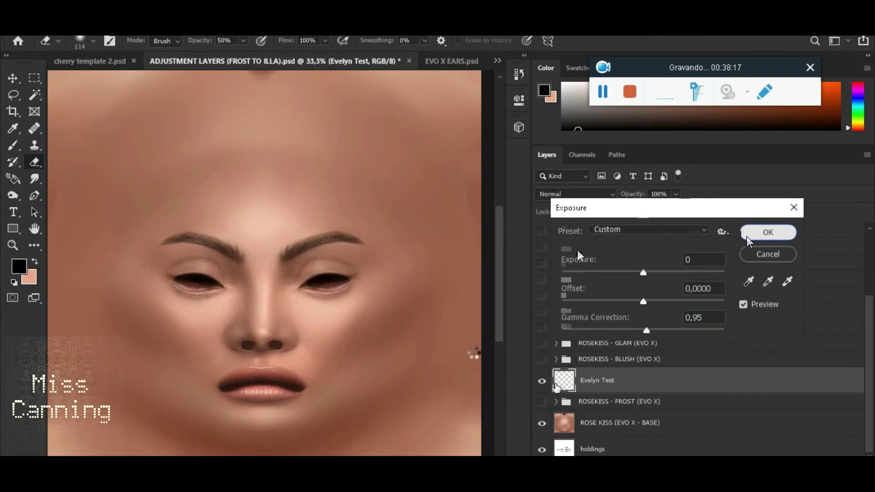
click(747, 235)
click(273, 116)
drag(642, 322, 644, 290)
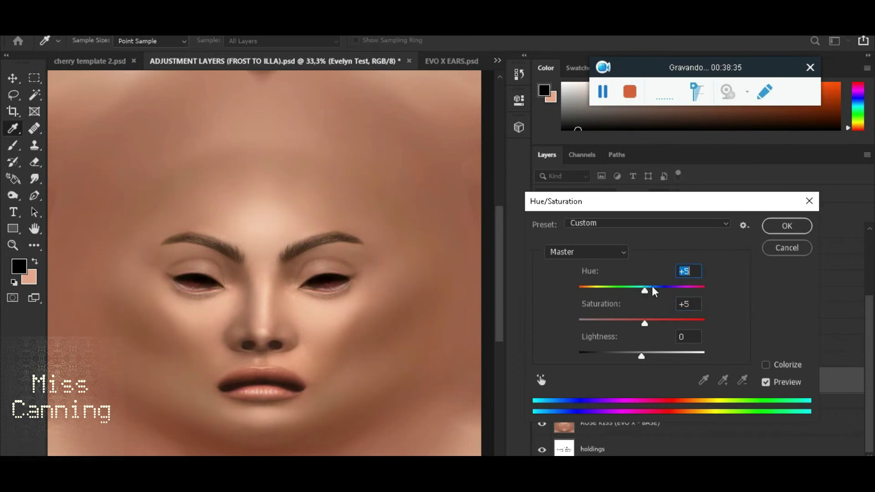
click(785, 248)
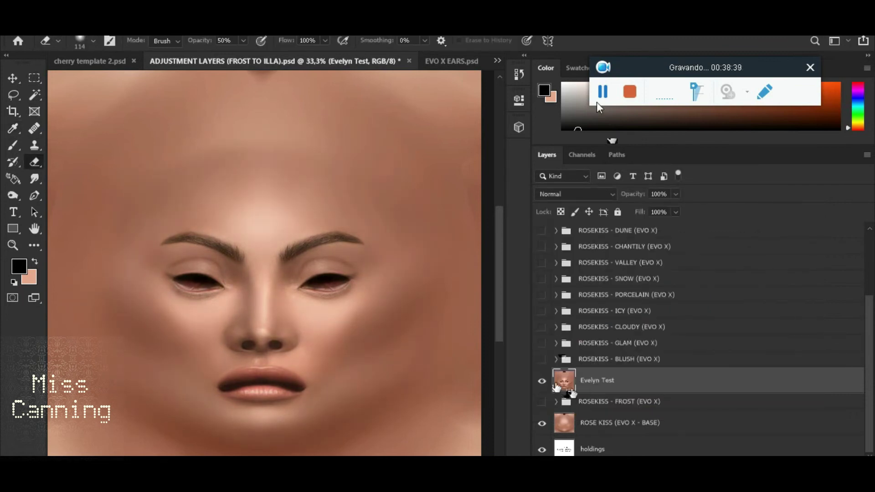
Apply a Hue/Saturation adjustment to the Evelyn Test layer with saturation +5, fine-tuning the hue
click(80, 25)
mouse_move(116, 54)
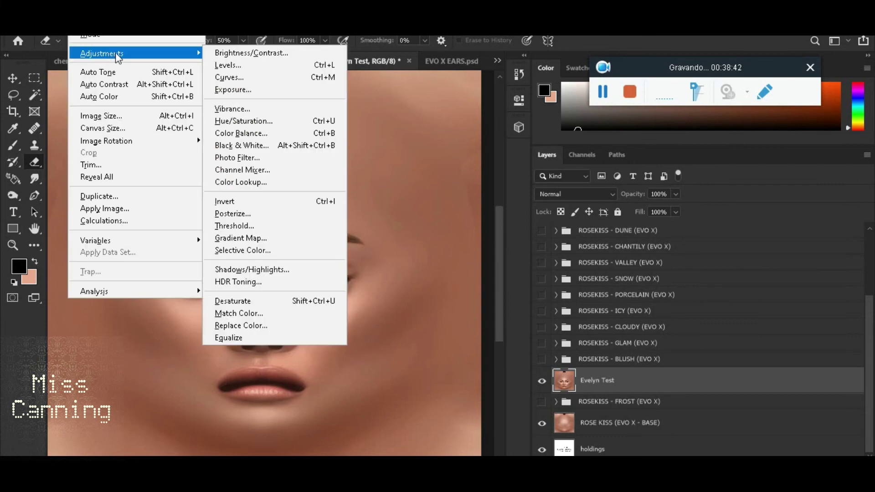
click(286, 122)
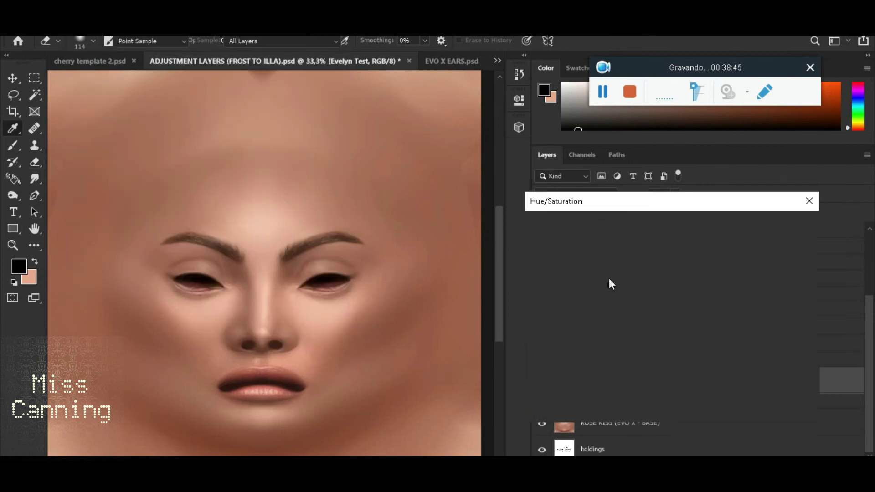
mouse_move(642, 323)
mouse_down()
mouse_move(656, 319)
mouse_move(645, 322)
mouse_up()
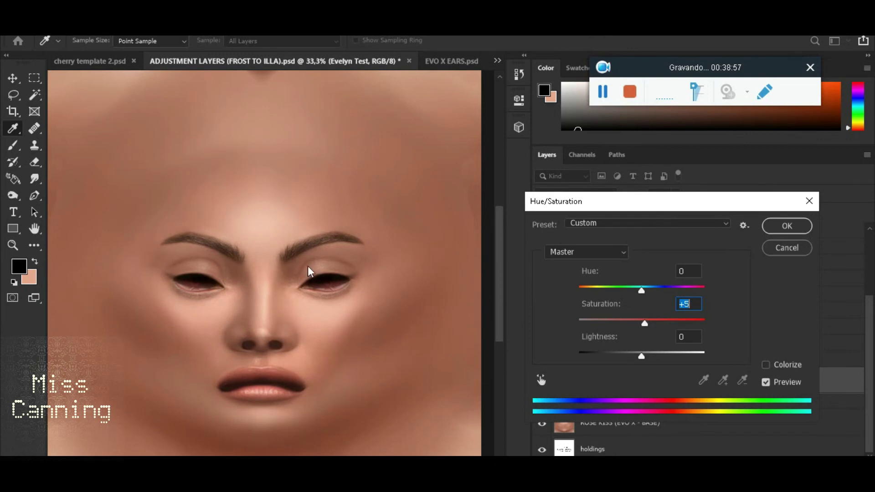
drag(643, 289, 644, 285)
click(785, 226)
key(e)
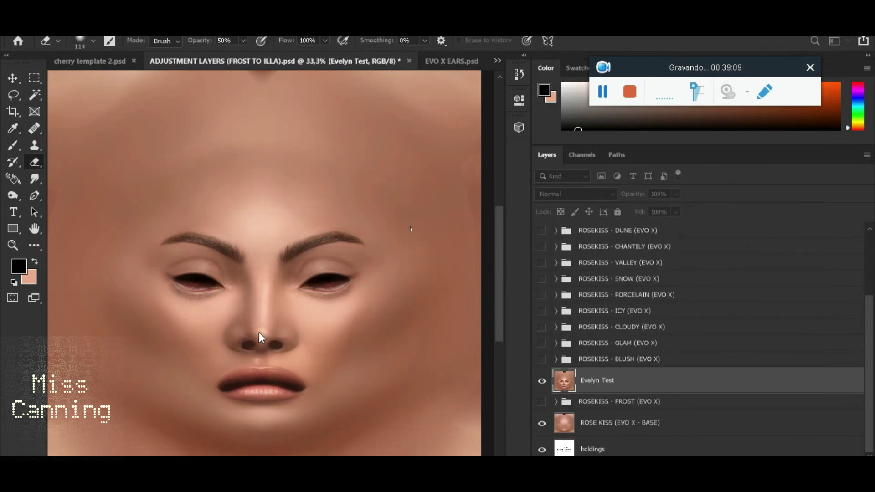
Save the adjusted face as a PNG in the VELOUR HEAD TONE MASK BLENDERS folder, replacing Evelyn Test sienna
scroll(273, 292, down, 5)
scroll(344, 315, up, 4)
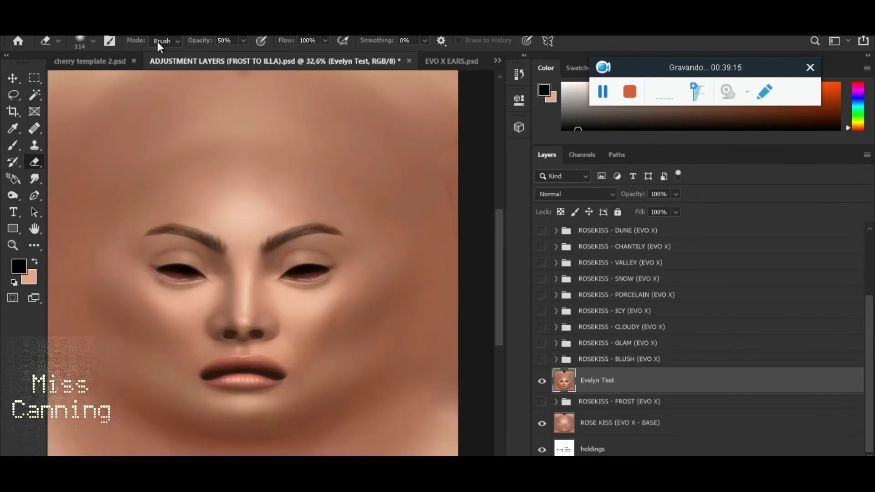
click(34, 30)
click(67, 163)
click(228, 326)
click(230, 324)
click(185, 276)
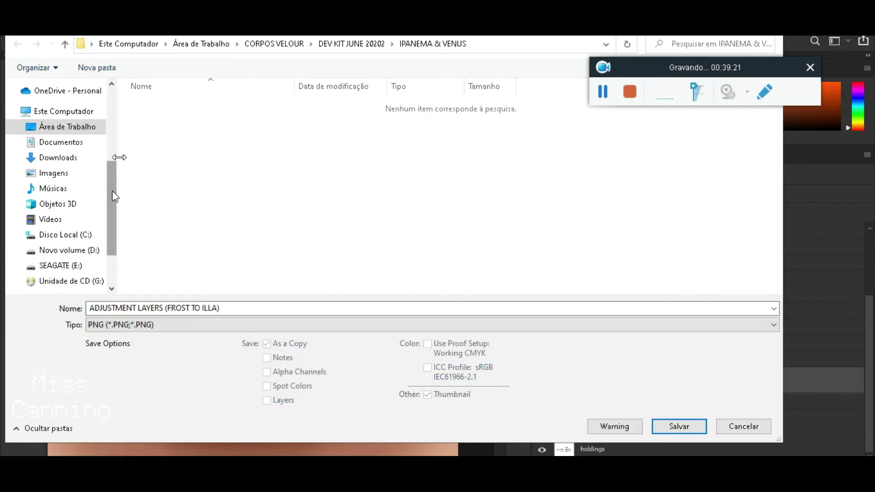
scroll(91, 182, up, 3)
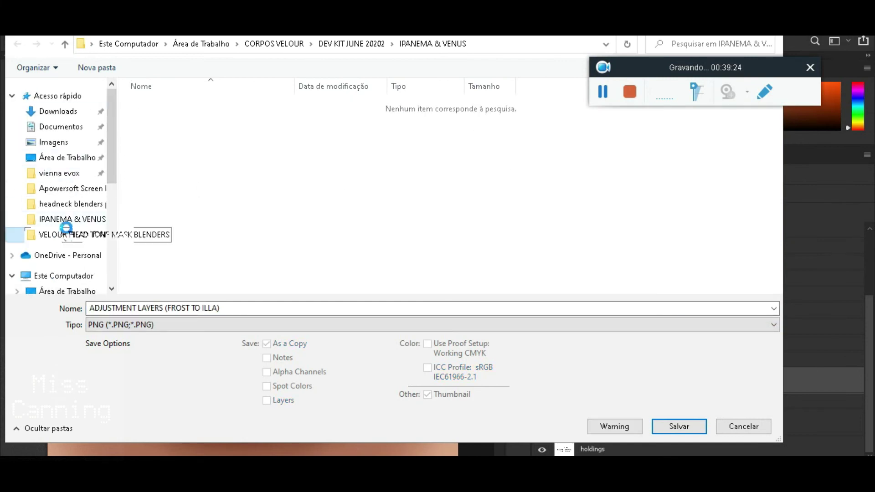
click(67, 233)
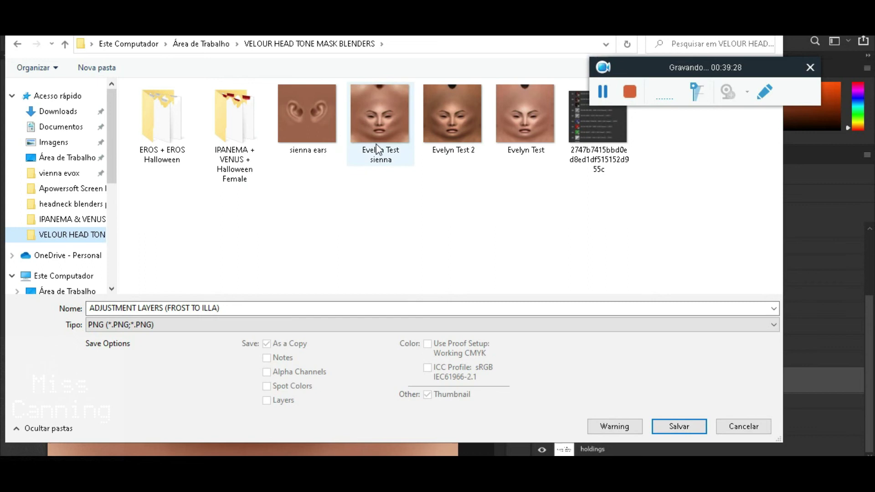
double_click(380, 114)
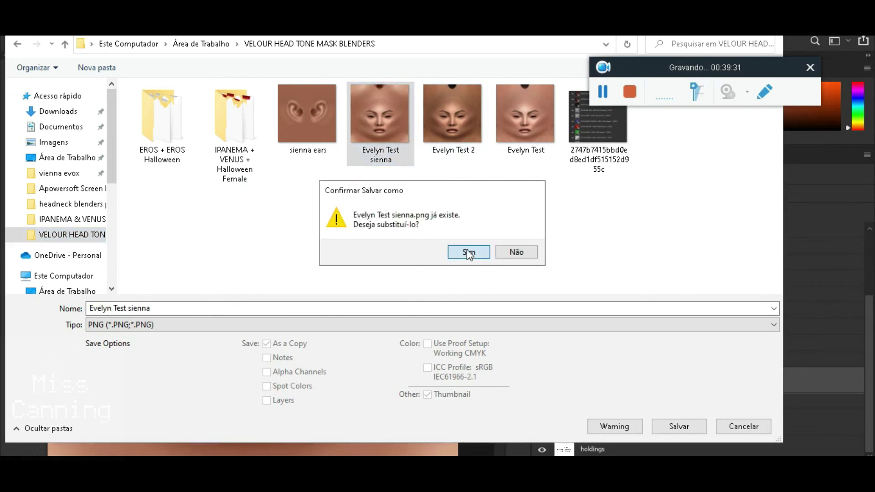
click(461, 250)
click(483, 148)
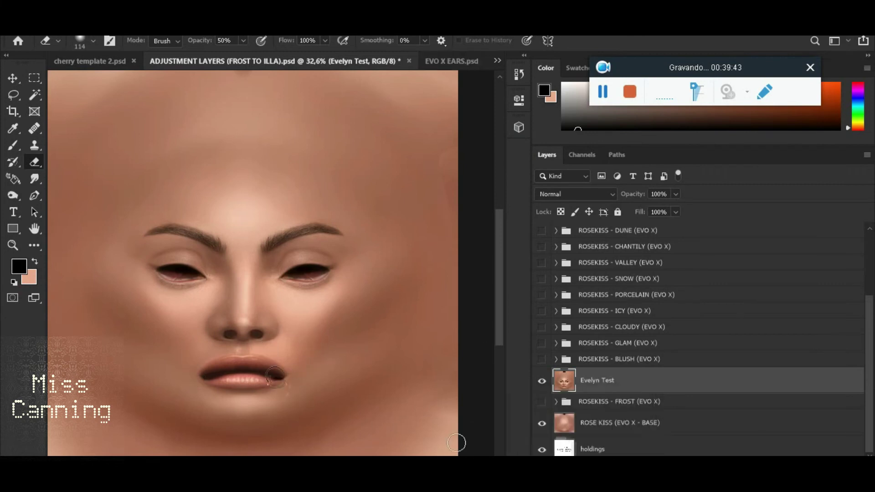
Inspect the avatar's face and neck from the front in the Firestorm viewer, and return to the face document in Photoshop
key(alt+Tab)
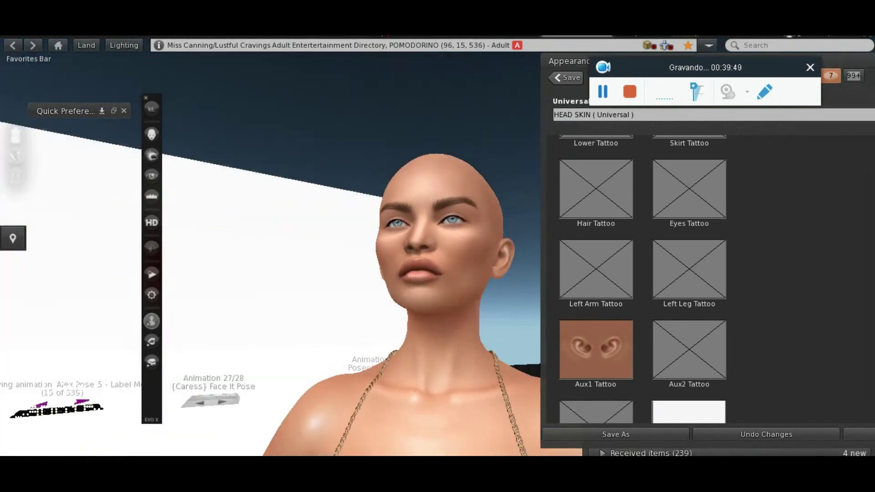
drag(292, 237, 438, 259)
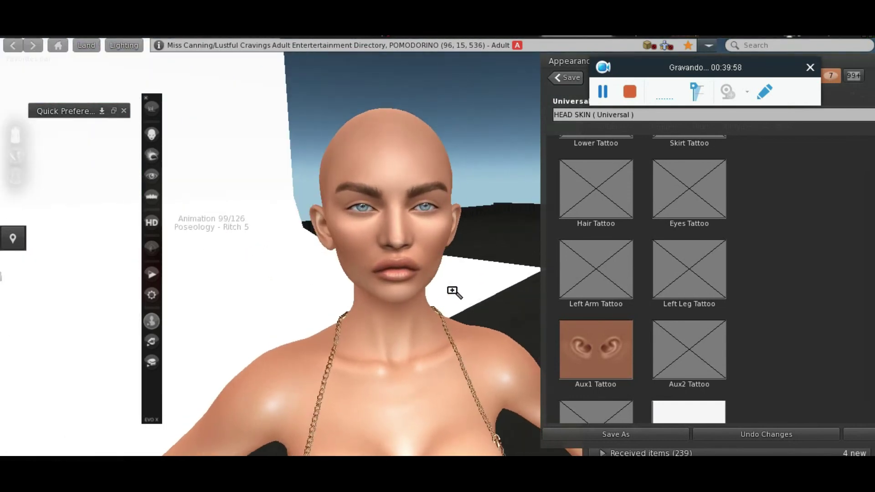
mouse_move(459, 455)
click(413, 412)
scroll(346, 371, down, 5)
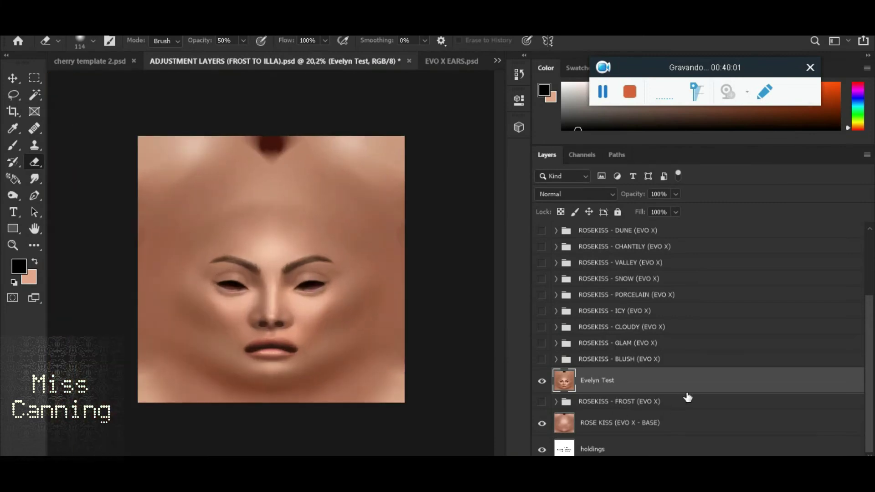
scroll(688, 393, up, 3)
scroll(670, 328, down, 3)
Place VELOUR SIENNA - HEAD 2 (Ipanema) from the IPANEMA + VENUS + Halloween Female folder above the Evelyn Test layer
mouse_move(427, 456)
click(307, 447)
click(278, 196)
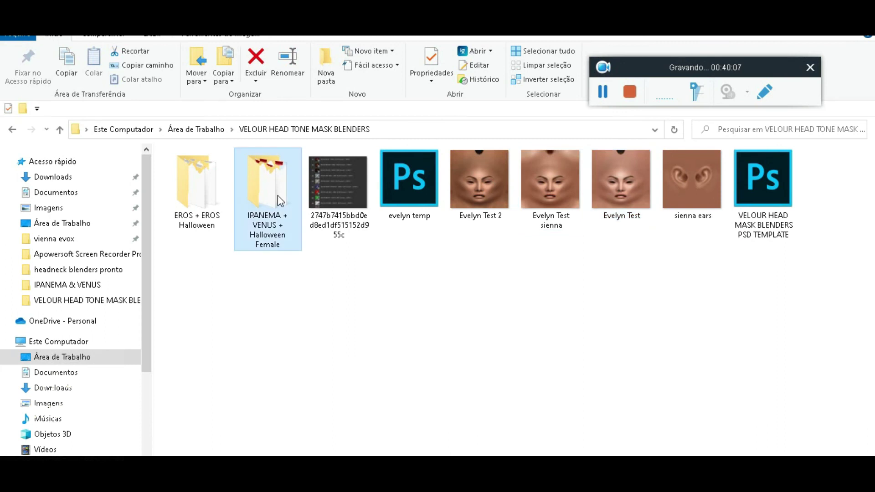
double_click(278, 195)
scroll(873, 267, down, 3)
drag(873, 267, 873, 206)
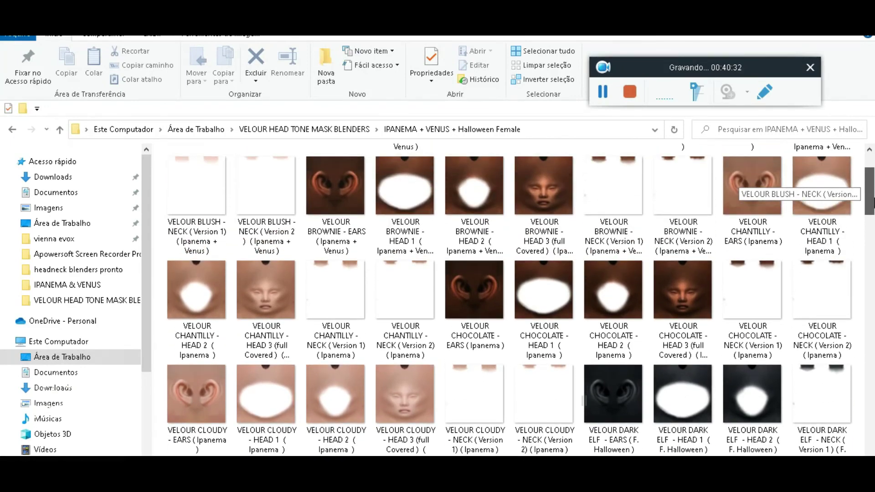
drag(870, 297, 868, 418)
drag(216, 384, 343, 404)
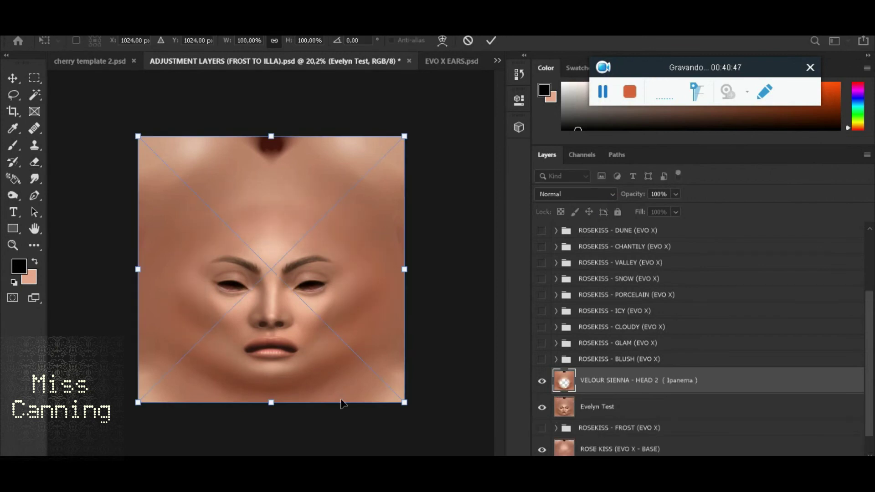
click(491, 41)
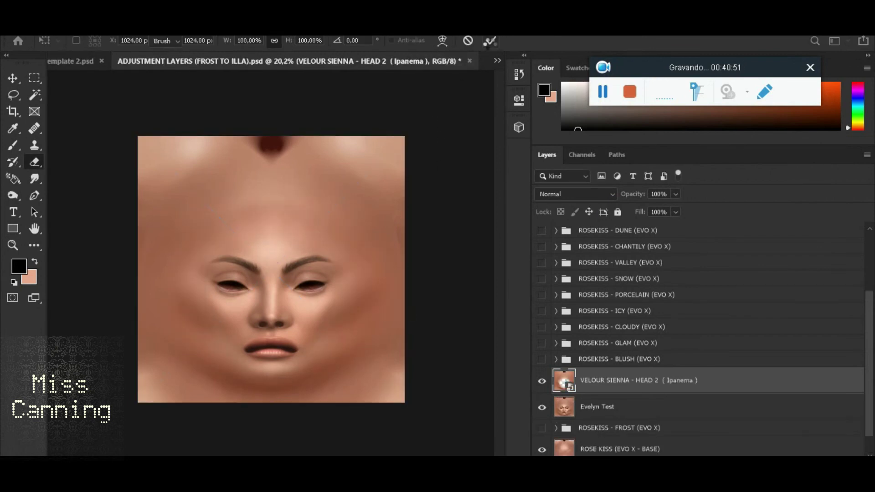
key(e)
Compare the face with and without the VELOUR SIENNA - HEAD 2 layer, and leave that layer hidden
scroll(347, 322, up, 3)
click(347, 323)
click(424, 208)
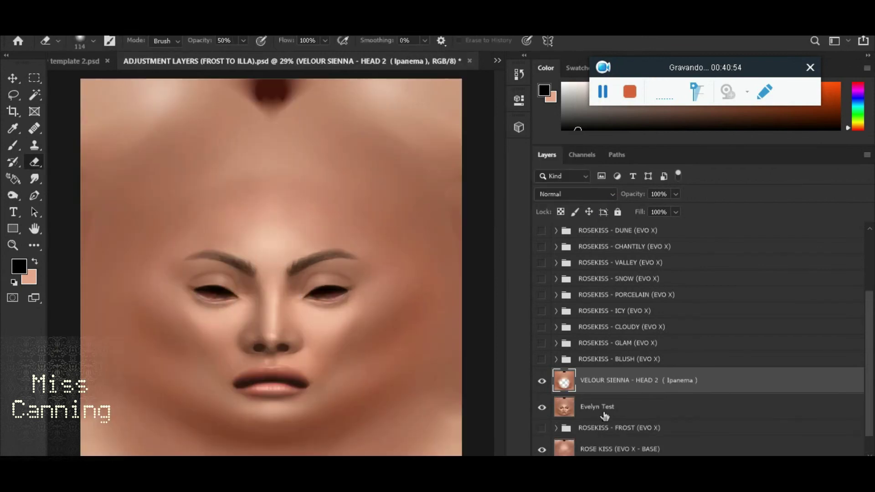
click(541, 382)
click(541, 382)
click(542, 383)
click(542, 383)
click(542, 384)
Place VELOUR SIENNA - HEAD 3 (full Covered) (Ipanema) from the same folder as the layer above HEAD 2
mouse_move(426, 474)
click(288, 431)
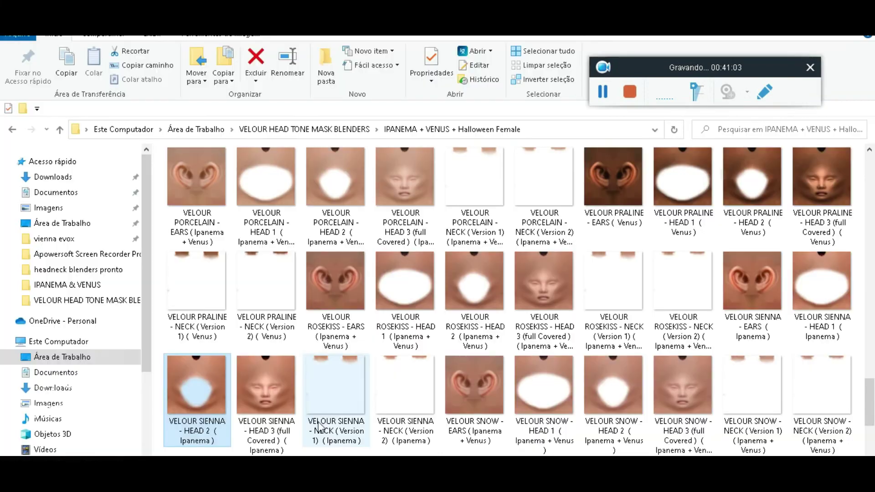
drag(474, 451, 368, 325)
scroll(376, 333, down, 3)
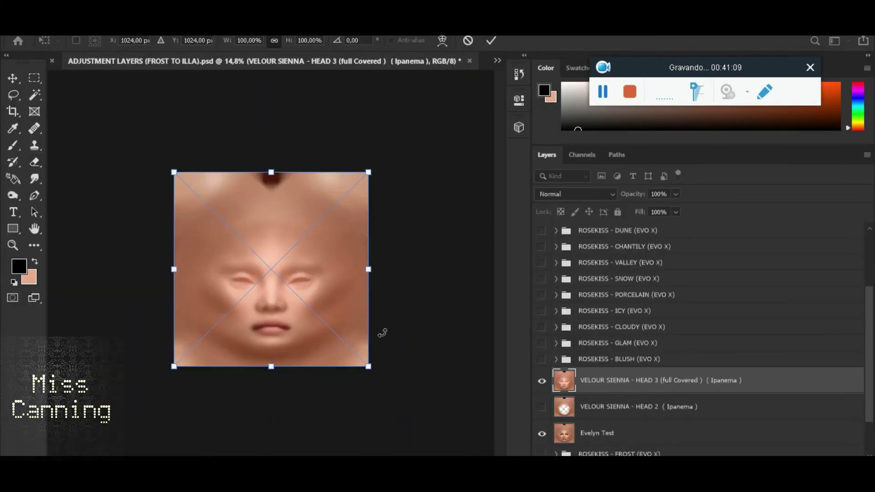
scroll(346, 312, up, 2)
click(491, 41)
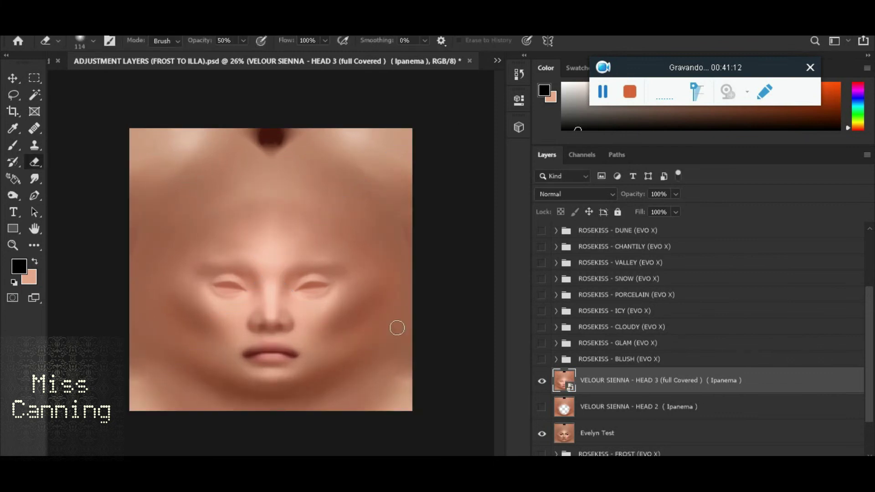
Blend the VELOUR SIENNA - HEAD 3 layer in Saturation mode at 45% opacity, comparing the face with and without it
scroll(396, 327, up, 2)
click(570, 195)
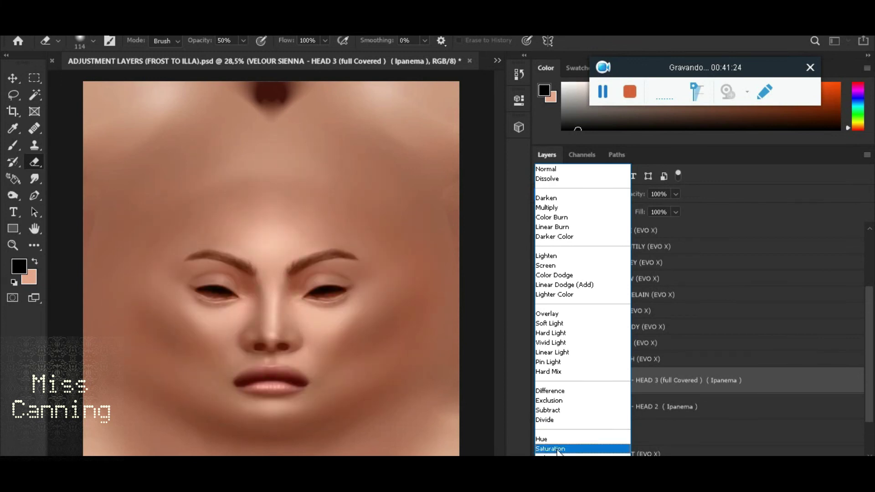
click(558, 450)
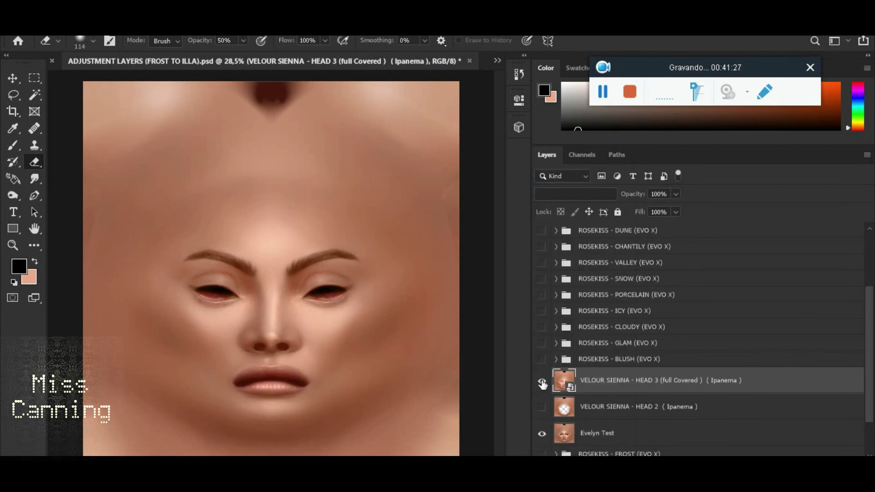
click(361, 308)
key(Return)
scroll(299, 380, up, 3)
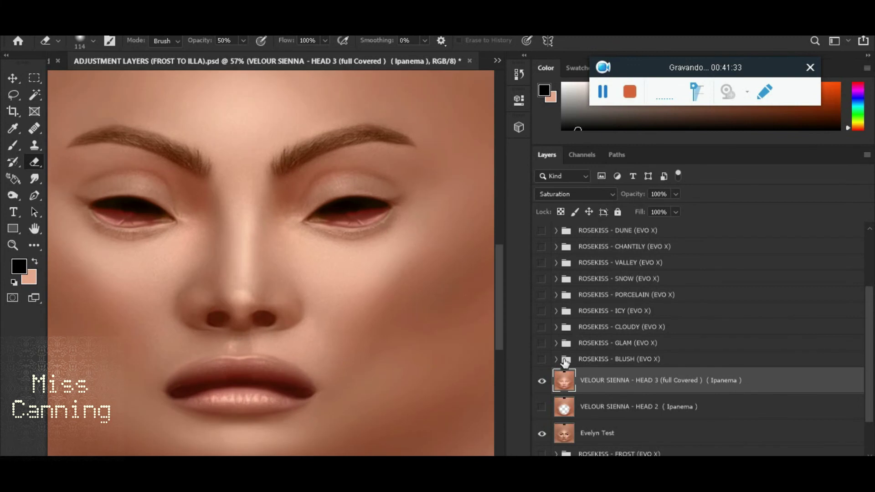
click(542, 382)
scroll(351, 289, down, 5)
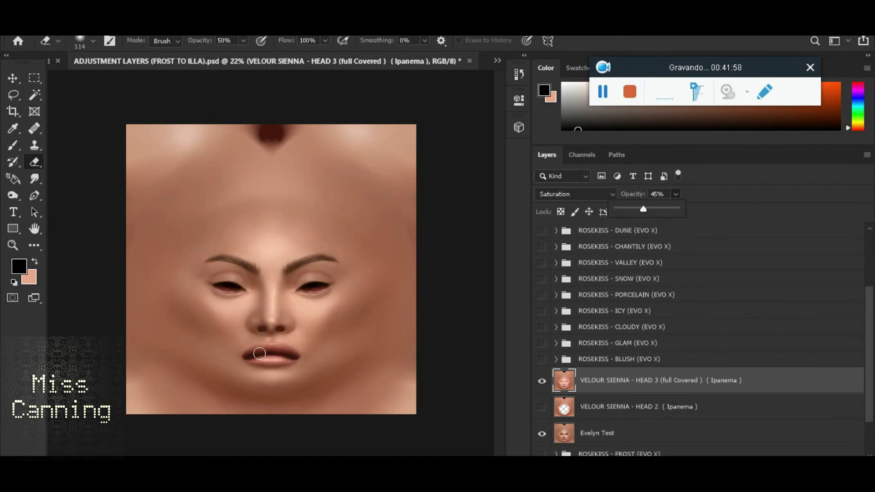
Export the saturation-blended face as a PNG over Evelyn Test sienna in the VELOUR HEAD TONE MASK BLENDERS folder
click(32, 32)
click(67, 159)
click(177, 325)
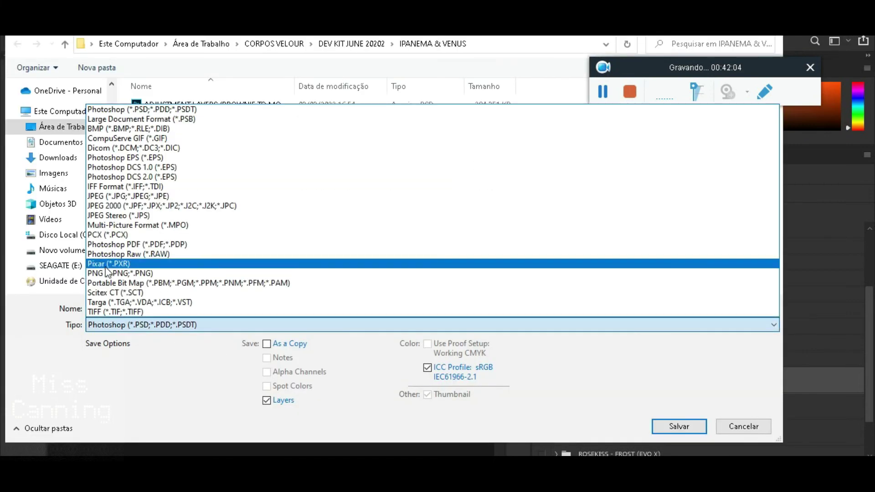
click(178, 260)
scroll(112, 183, up, 3)
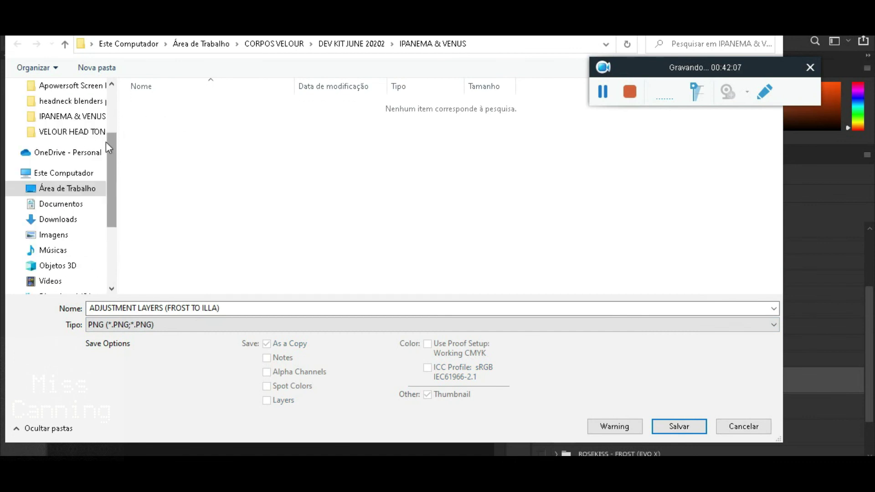
click(72, 132)
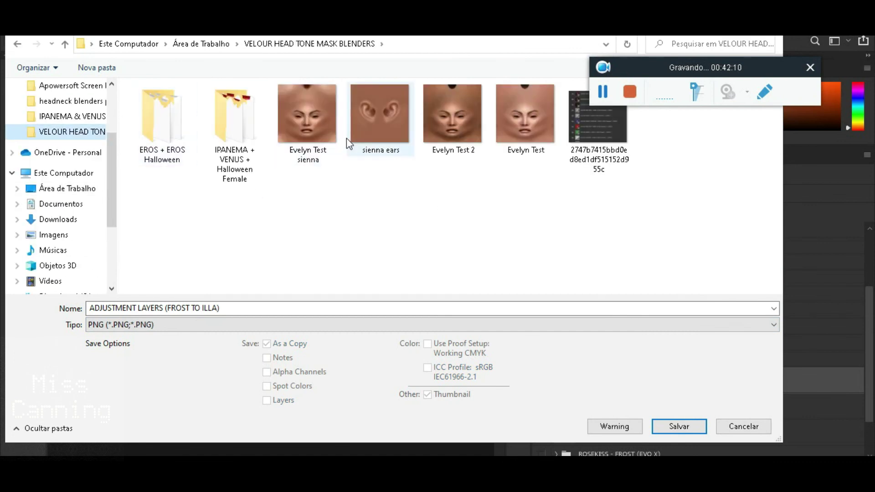
double_click(320, 117)
click(479, 252)
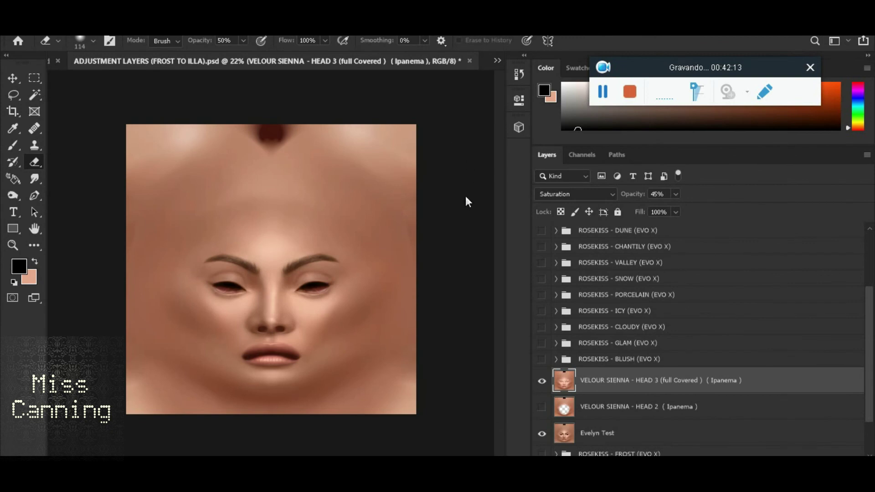
Finish the PNG export and check the avatar's face against its body in Firestorm before returning to Photoshop
click(488, 148)
key(alt+Tab)
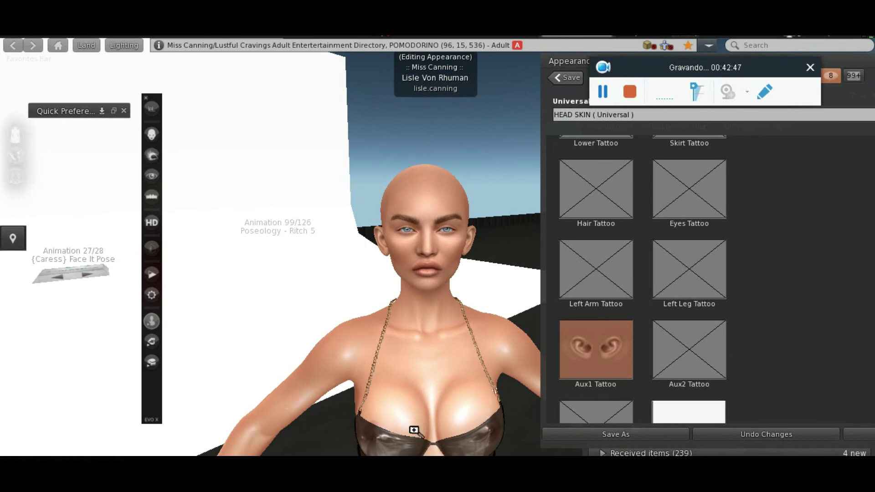
key(alt+Tab)
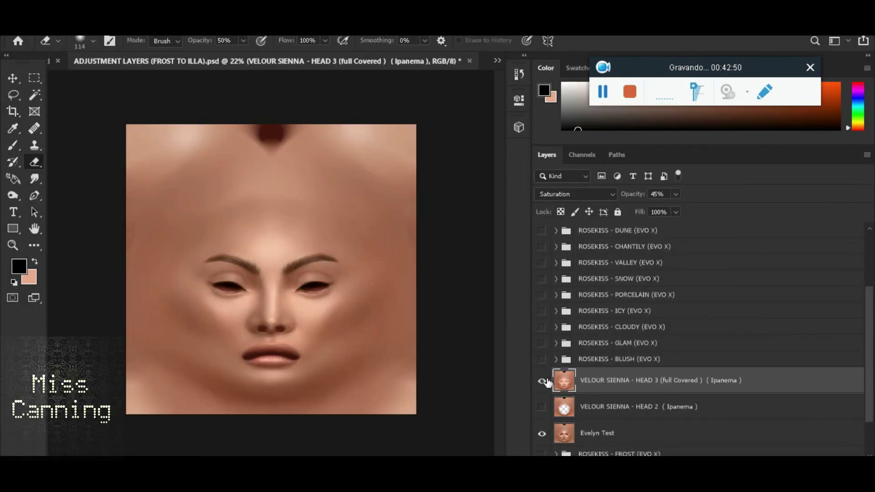
Hide the ROSEKISS - SIENNA (EVO X) folder and compare the face with and without the VELOUR SIENNA - HEAD 3 layer
scroll(562, 319, up, 5)
click(542, 296)
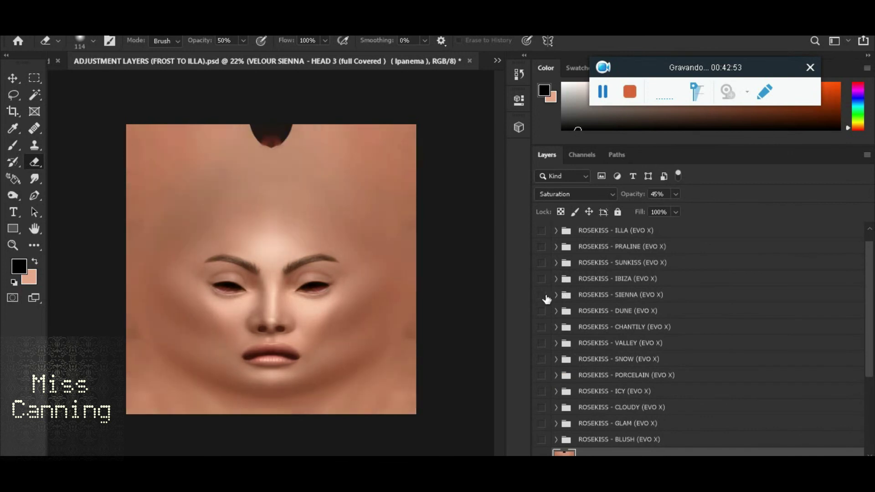
scroll(547, 347, down, 4)
click(542, 398)
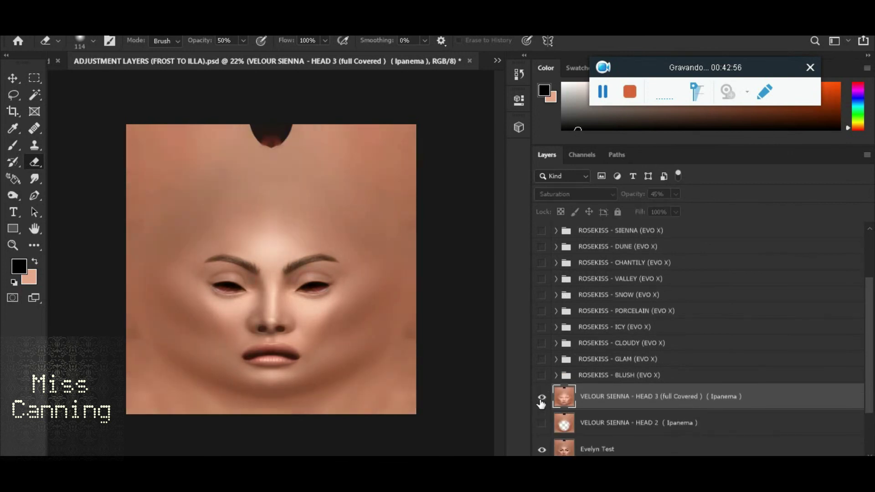
click(676, 194)
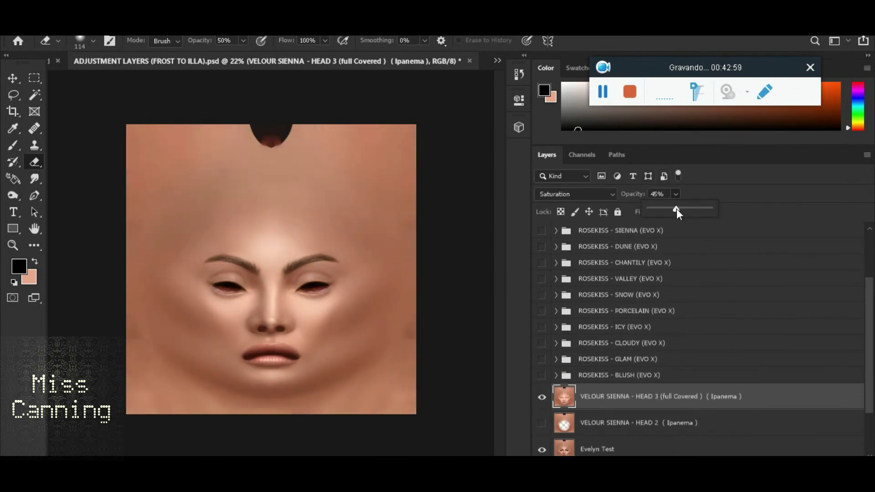
Show the VELOUR SIENNA - HEAD 2 (Ipanema) layer and place it above VELOUR SIENNA - HEAD 3
click(590, 423)
drag(589, 423, 591, 394)
click(677, 212)
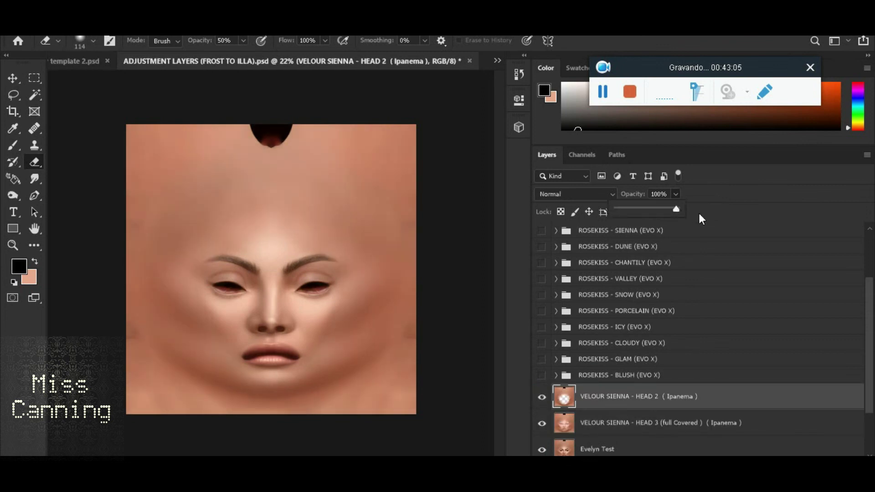
Inspect the blended face up close, toggling the visibility of the Evelyn Test layer
key(ctrl+plus)
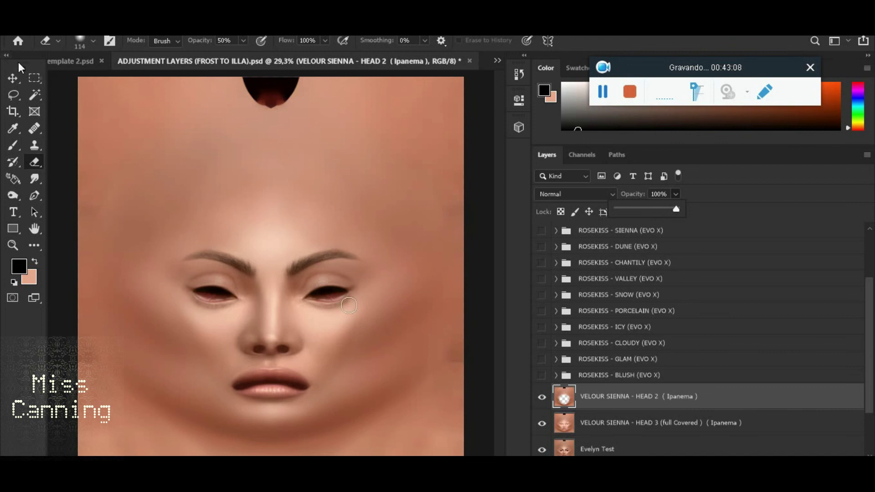
scroll(613, 424, down, 3)
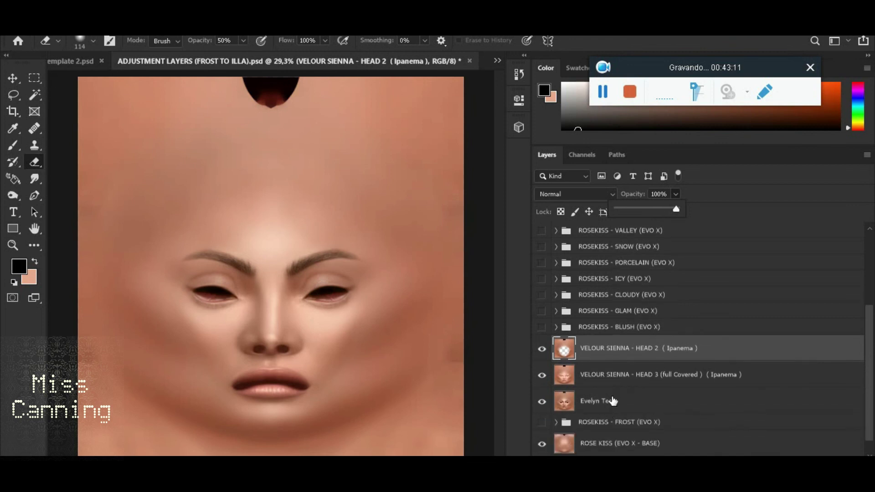
click(602, 401)
click(542, 401)
click(543, 402)
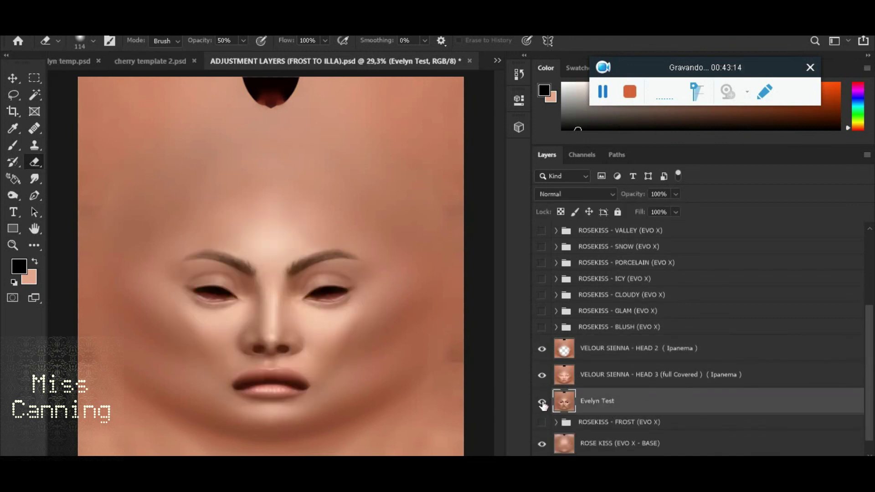
Export the face as a PNG named Evelyn Test sienna canning in the VELOUR HEAD TONE MASK BLENDERS folder, using the large file size option
click(34, 29)
click(69, 163)
click(183, 324)
click(221, 274)
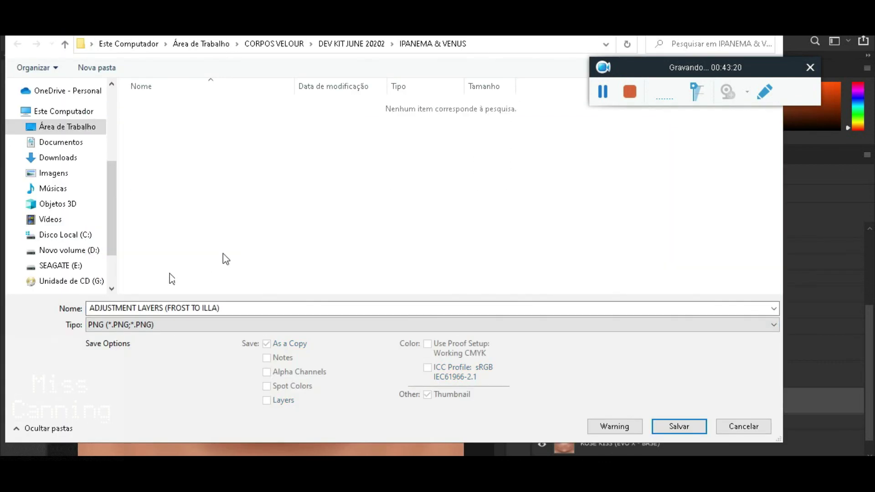
scroll(114, 181, up, 5)
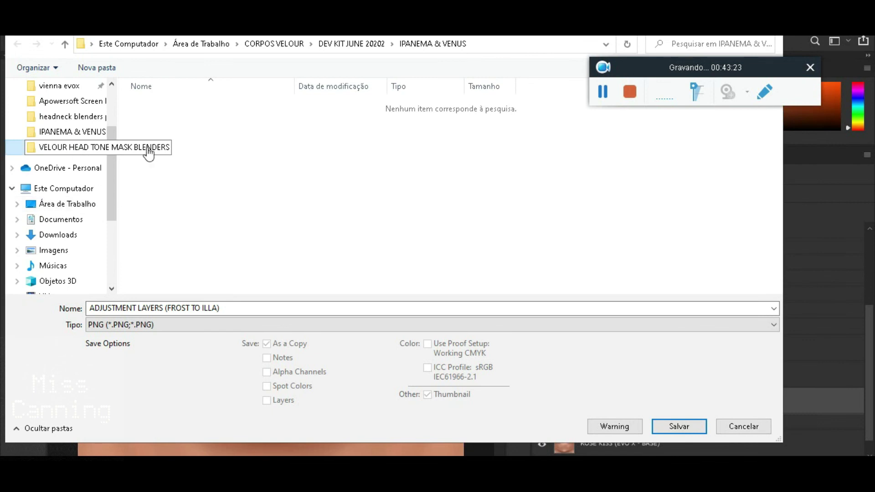
click(75, 147)
click(315, 137)
click(201, 307)
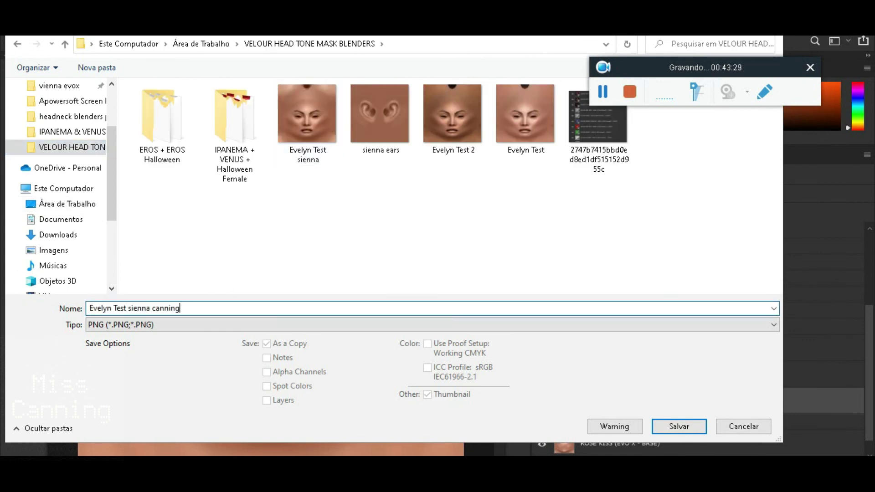
click(689, 425)
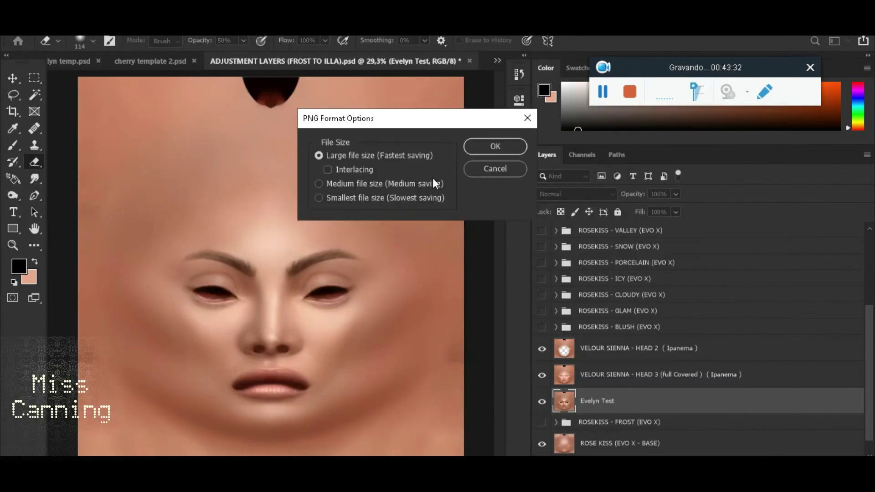
click(502, 143)
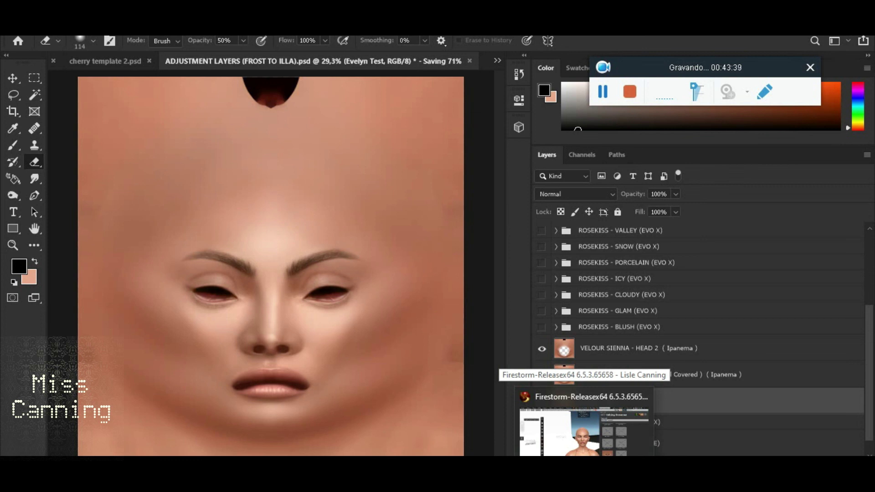
Switch to Firestorm and add Evelyn Test sienna canning to the local textures from the Head Tattoo texture picker
click(584, 431)
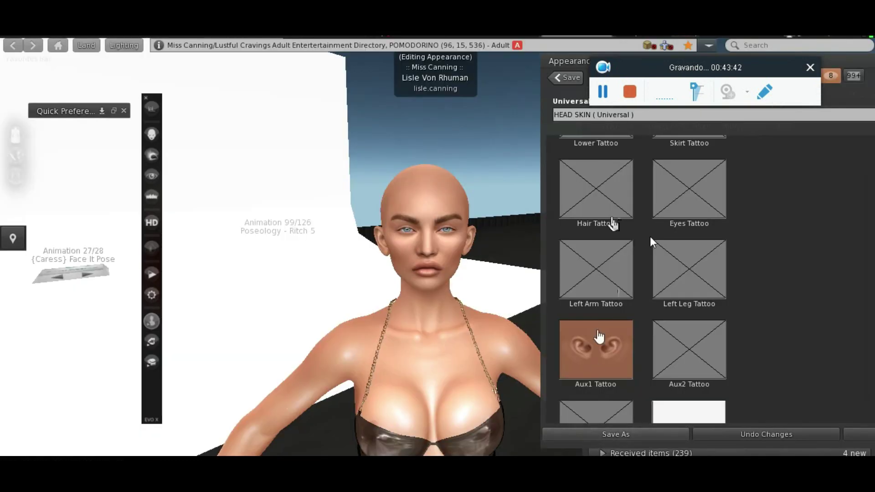
scroll(611, 214, up, 3)
click(628, 211)
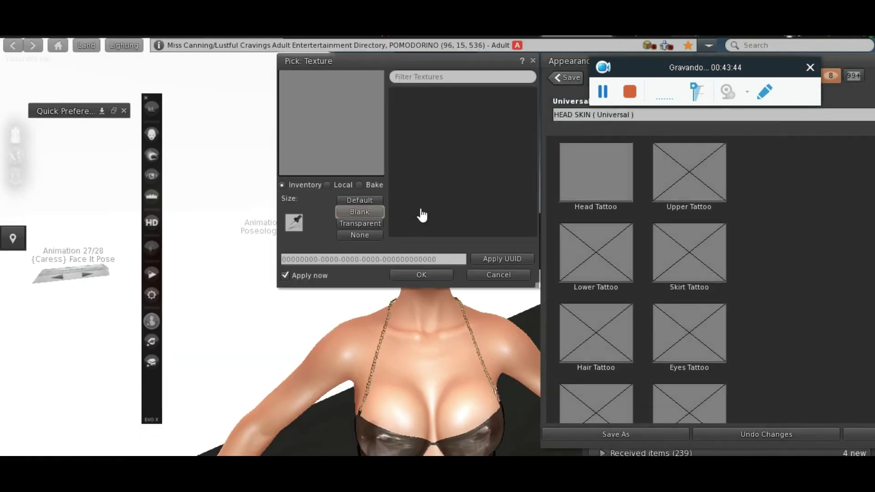
click(334, 184)
click(365, 200)
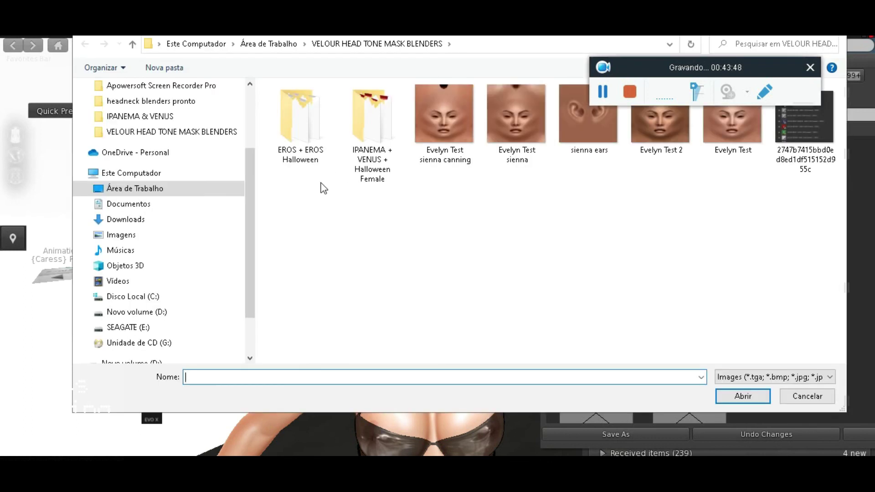
click(445, 114)
click(743, 396)
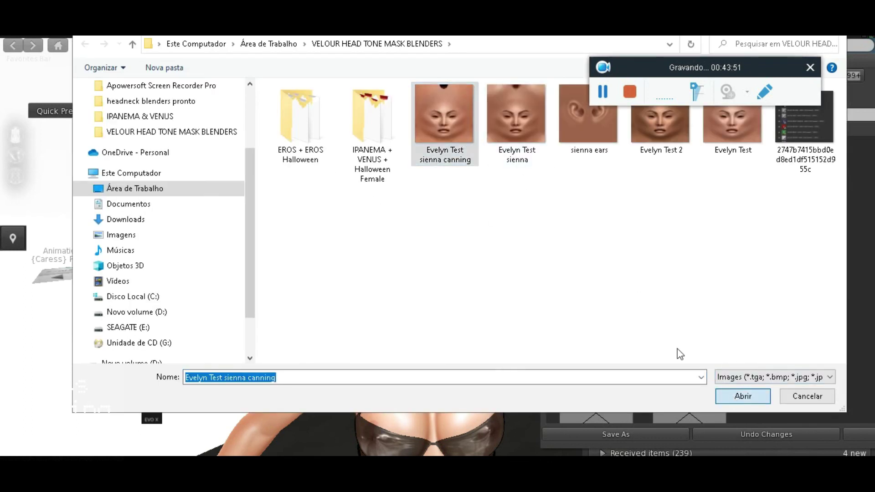
Add VELOUR SIENNA - EARS and VELOUR SIENNA - NECK (Version 2) from IPANEMA + VENUS + Halloween Female to the local textures
click(360, 201)
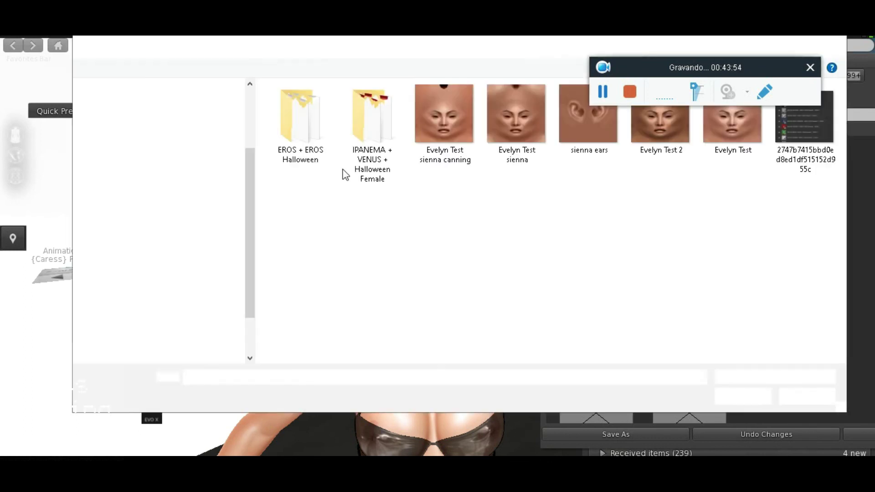
double_click(379, 133)
drag(841, 176, 851, 332)
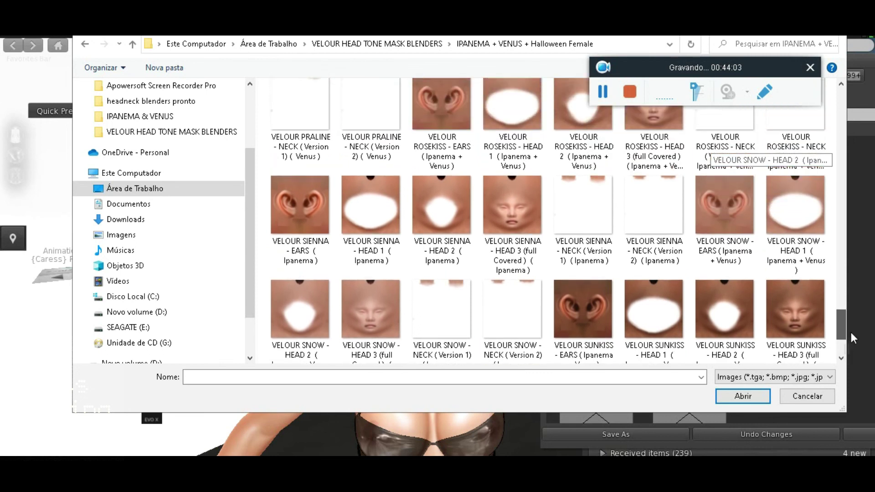
click(299, 230)
ctrl+click(661, 219)
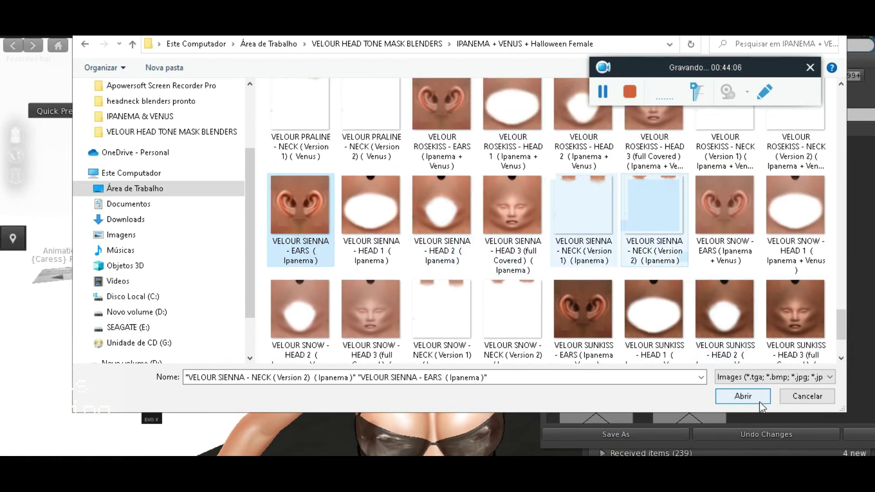
click(747, 398)
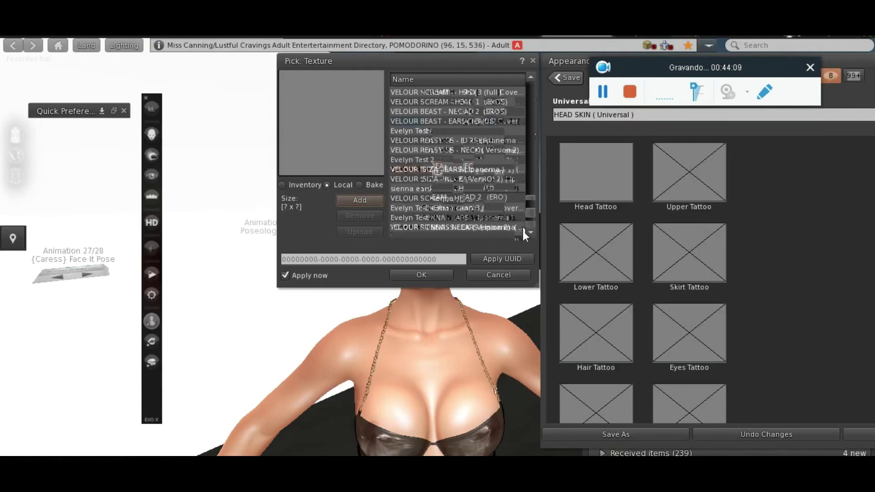
Apply the local texture Evelyn Test sienna canning to the Head Tattoo
drag(430, 60, 513, 93)
click(566, 240)
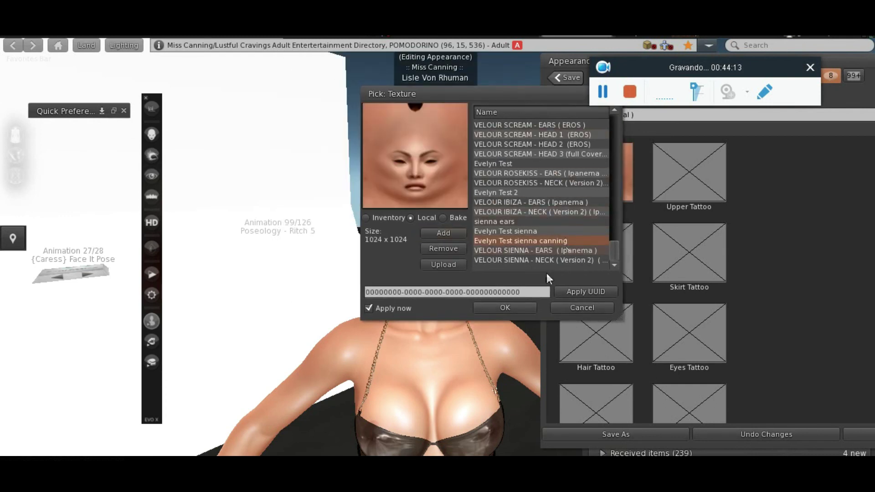
click(529, 308)
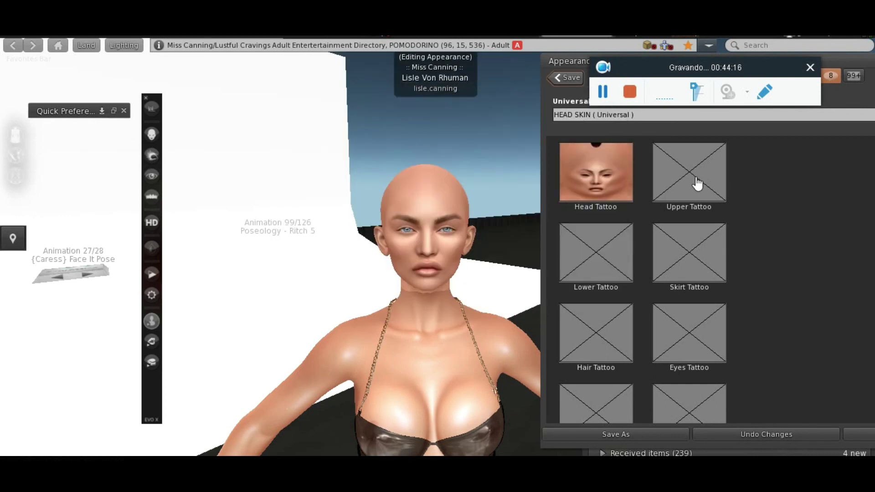
Apply the local texture VELOUR SIENNA - NECK (Version 2) to the Upper Tattoo
click(697, 184)
click(335, 184)
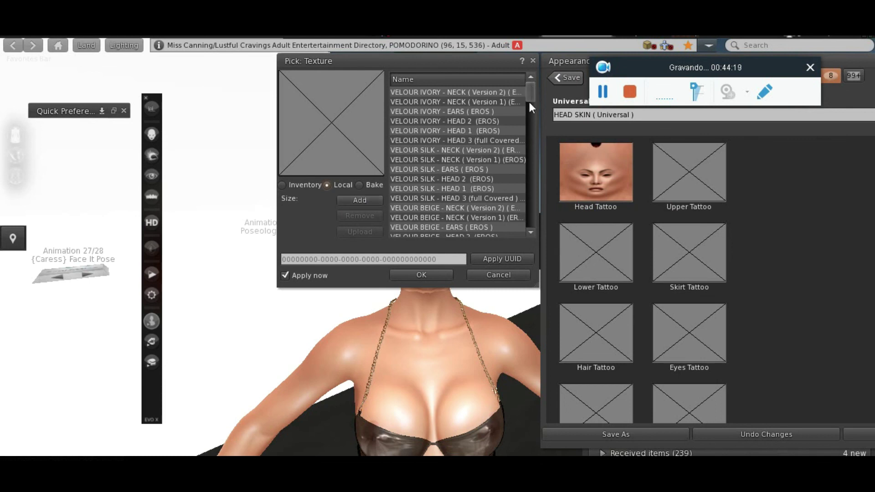
drag(529, 102, 529, 228)
click(487, 228)
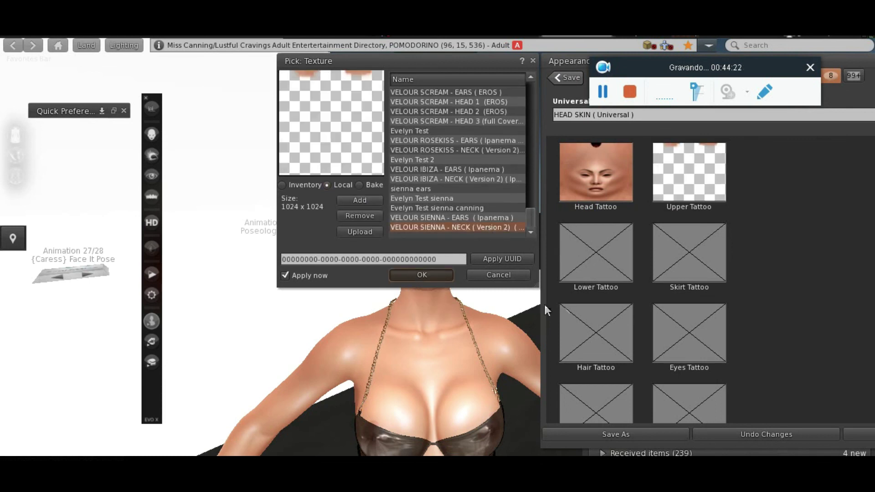
Replace the Aux1 Tattoo texture with the local VELOUR SIENNA - EARS (Ipanema)
scroll(660, 329, down, 3)
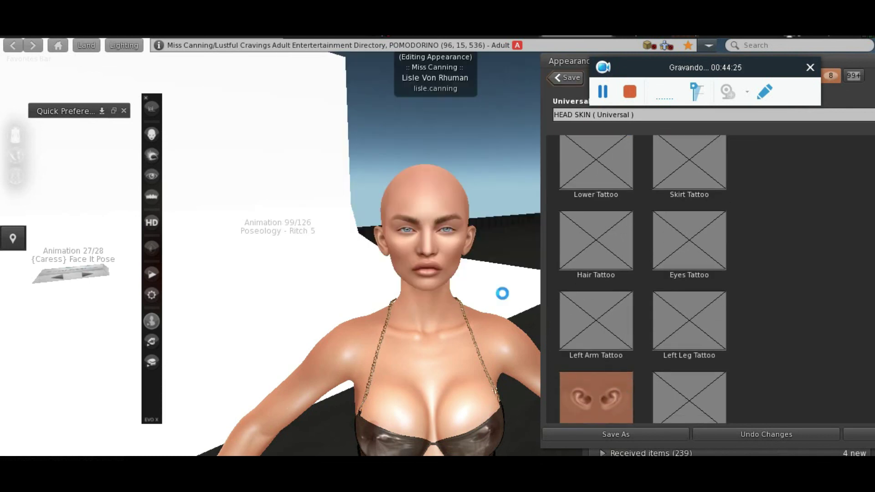
click(330, 186)
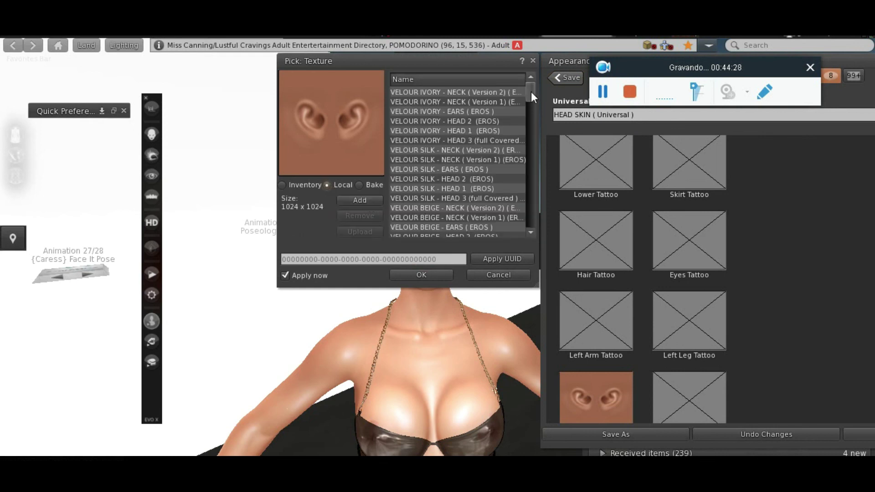
drag(532, 92, 531, 221)
click(474, 218)
click(437, 276)
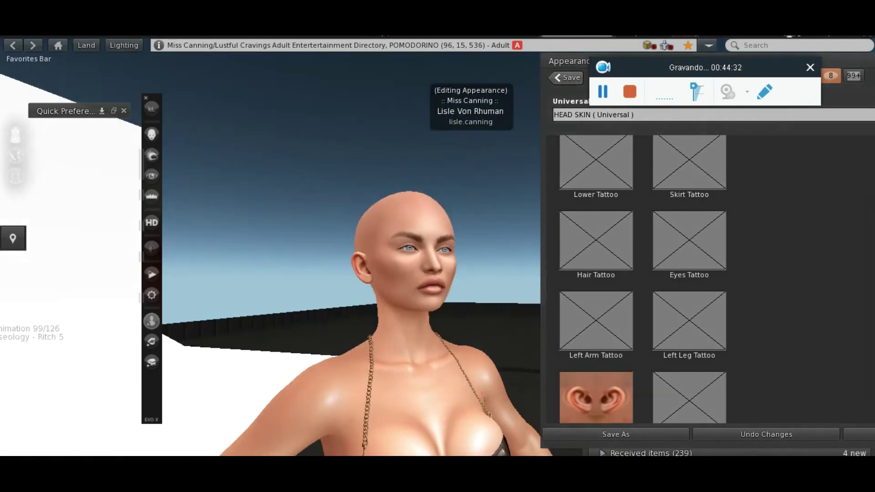
Examine how the avatar's face, ears and neck match the body tone from all sides, and minimize the Appearance editor
drag(455, 319, 784, 319)
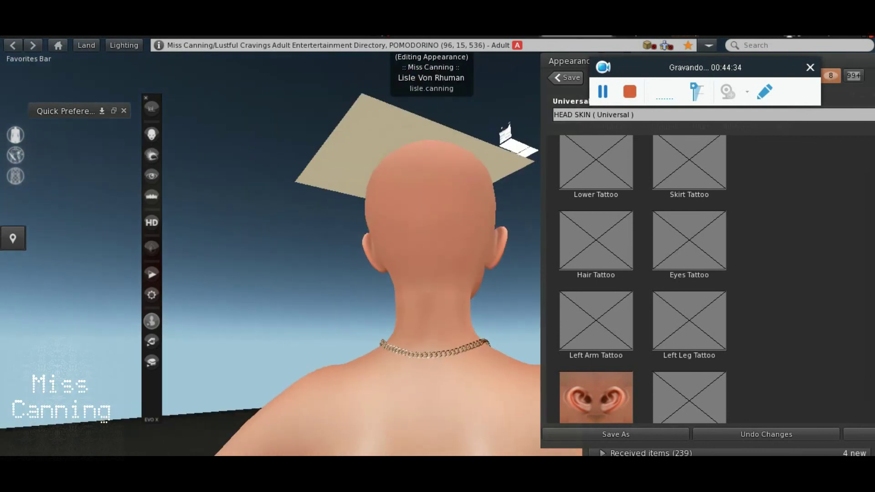
drag(455, 319, 474, 402)
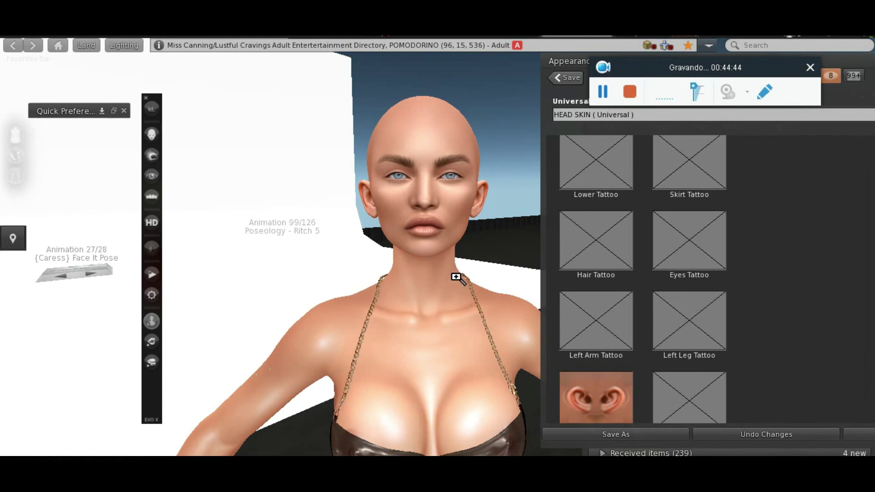
scroll(466, 321, up, 1)
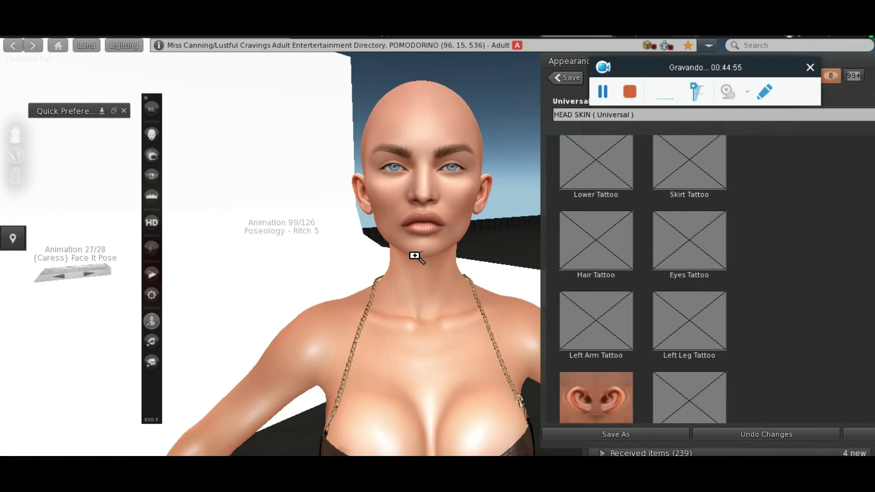
scroll(424, 267, down, 3)
mouse_move(428, 259)
mouse_down()
mouse_move(428, 249)
mouse_move(219, 228)
mouse_move(436, 259)
mouse_up()
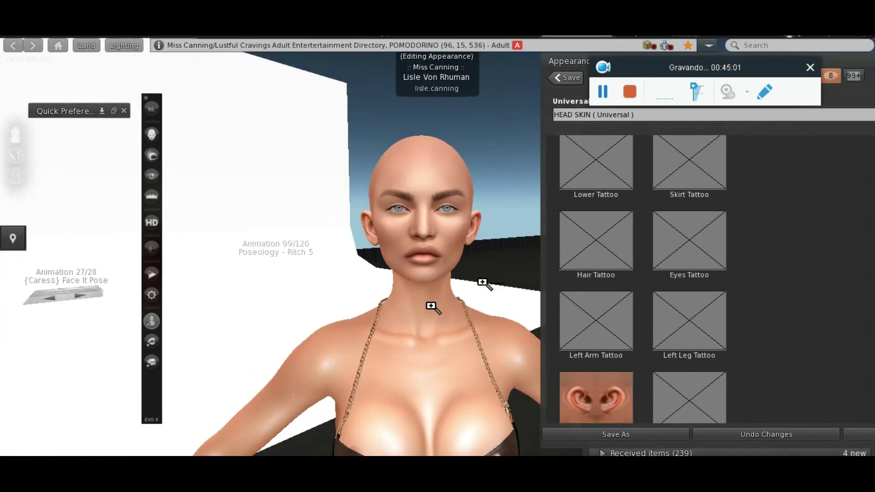
scroll(431, 306, down, 3)
mouse_move(450, 275)
mouse_down()
mouse_move(346, 273)
mouse_move(442, 260)
mouse_move(449, 269)
mouse_up()
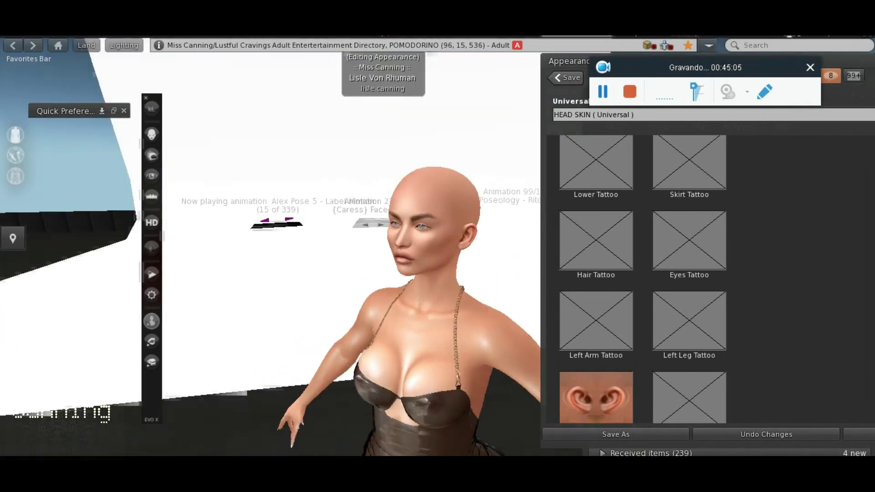
scroll(442, 259, up, 3)
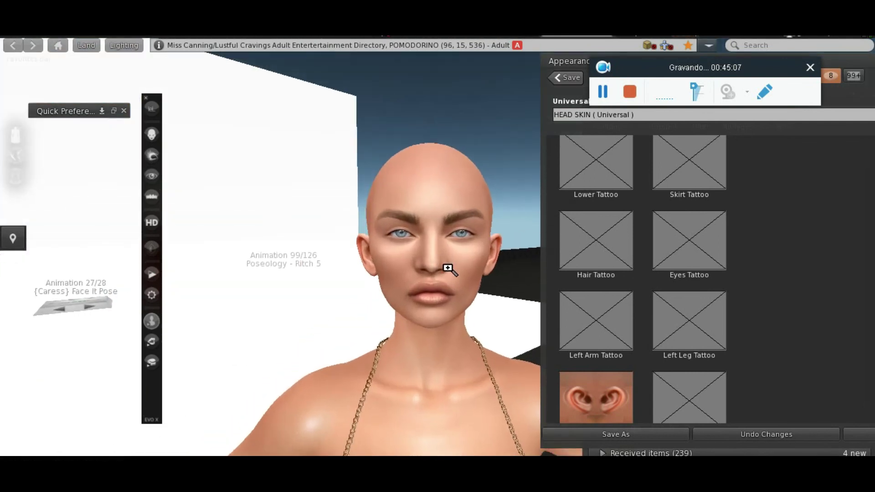
scroll(449, 269, down, 2)
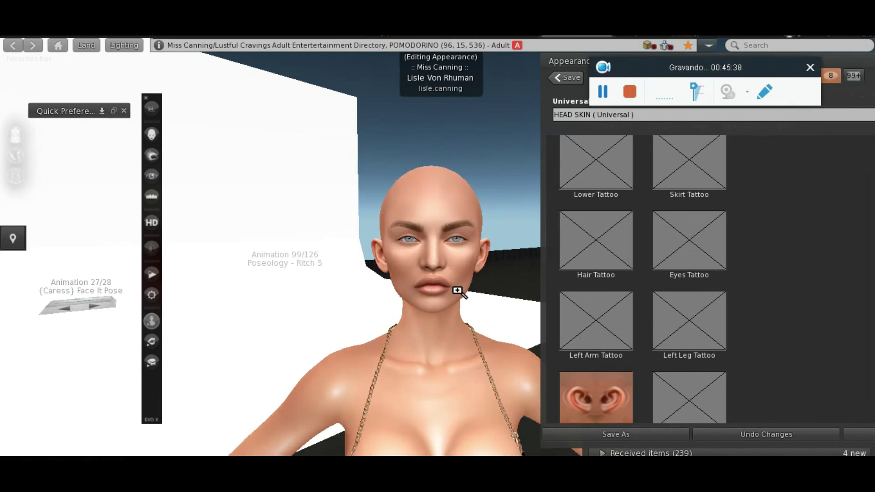
scroll(452, 297, down, 2)
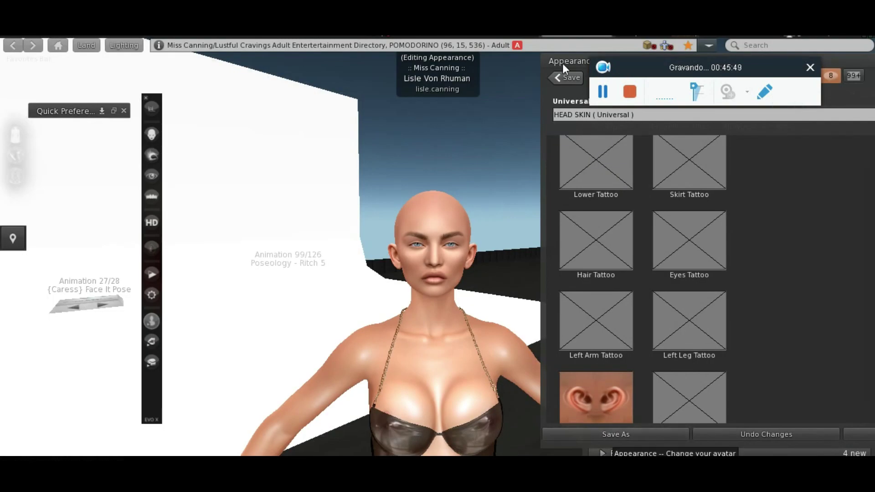
drag(563, 64, 3, 80)
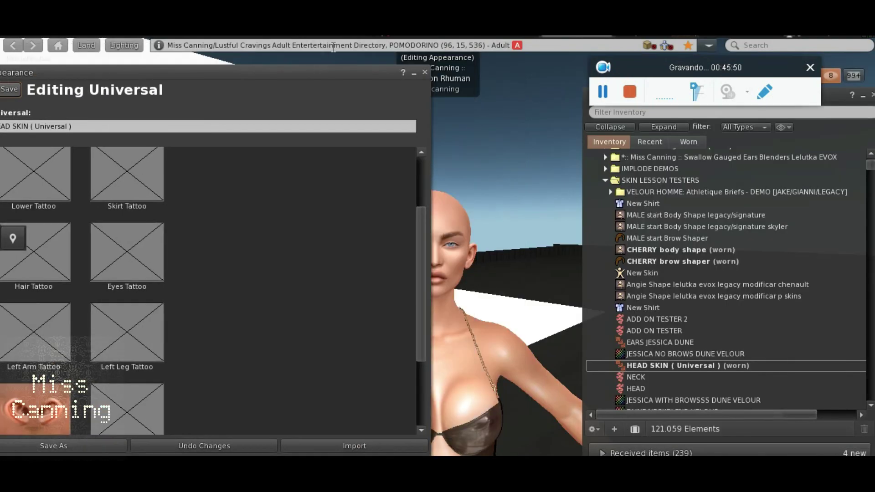
click(413, 74)
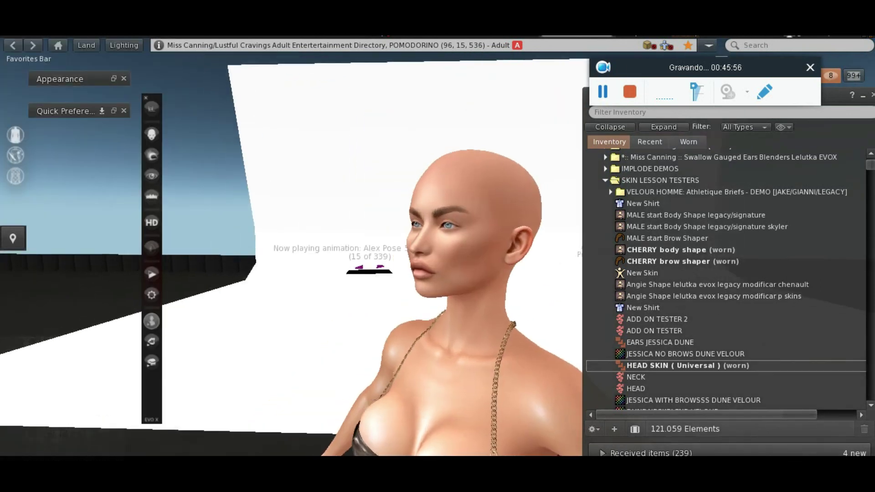